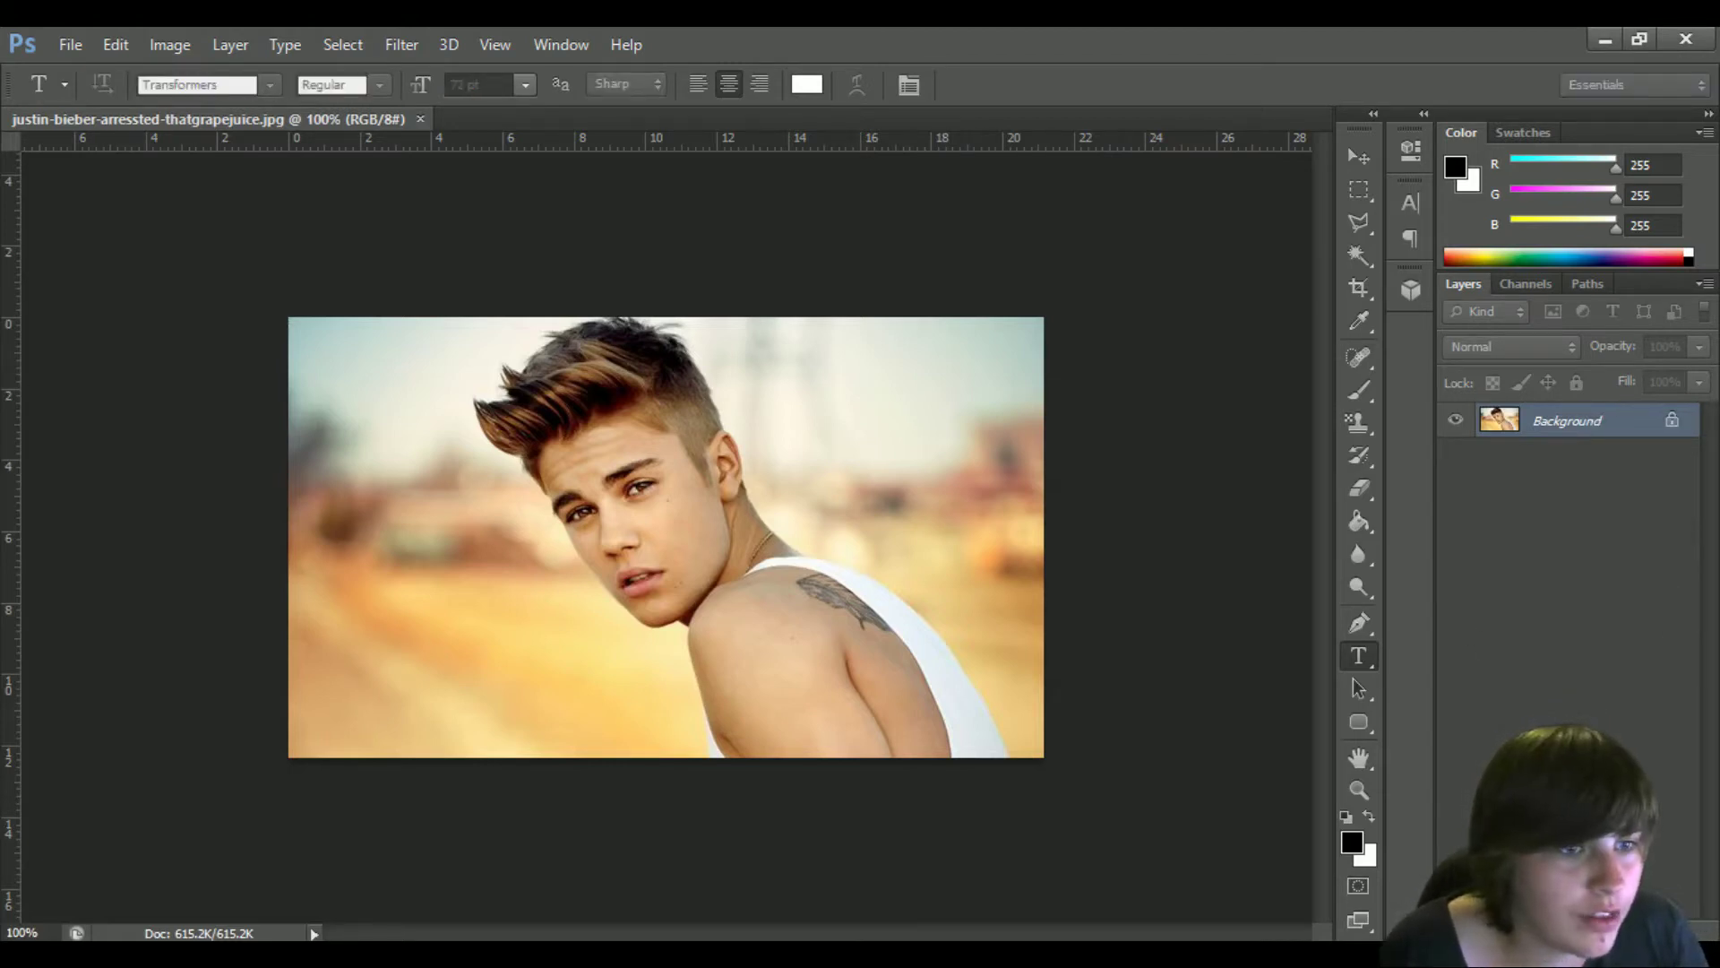
Unlock the portrait's Background into an editable Layer 0, then bring up the web browser
key("Return")
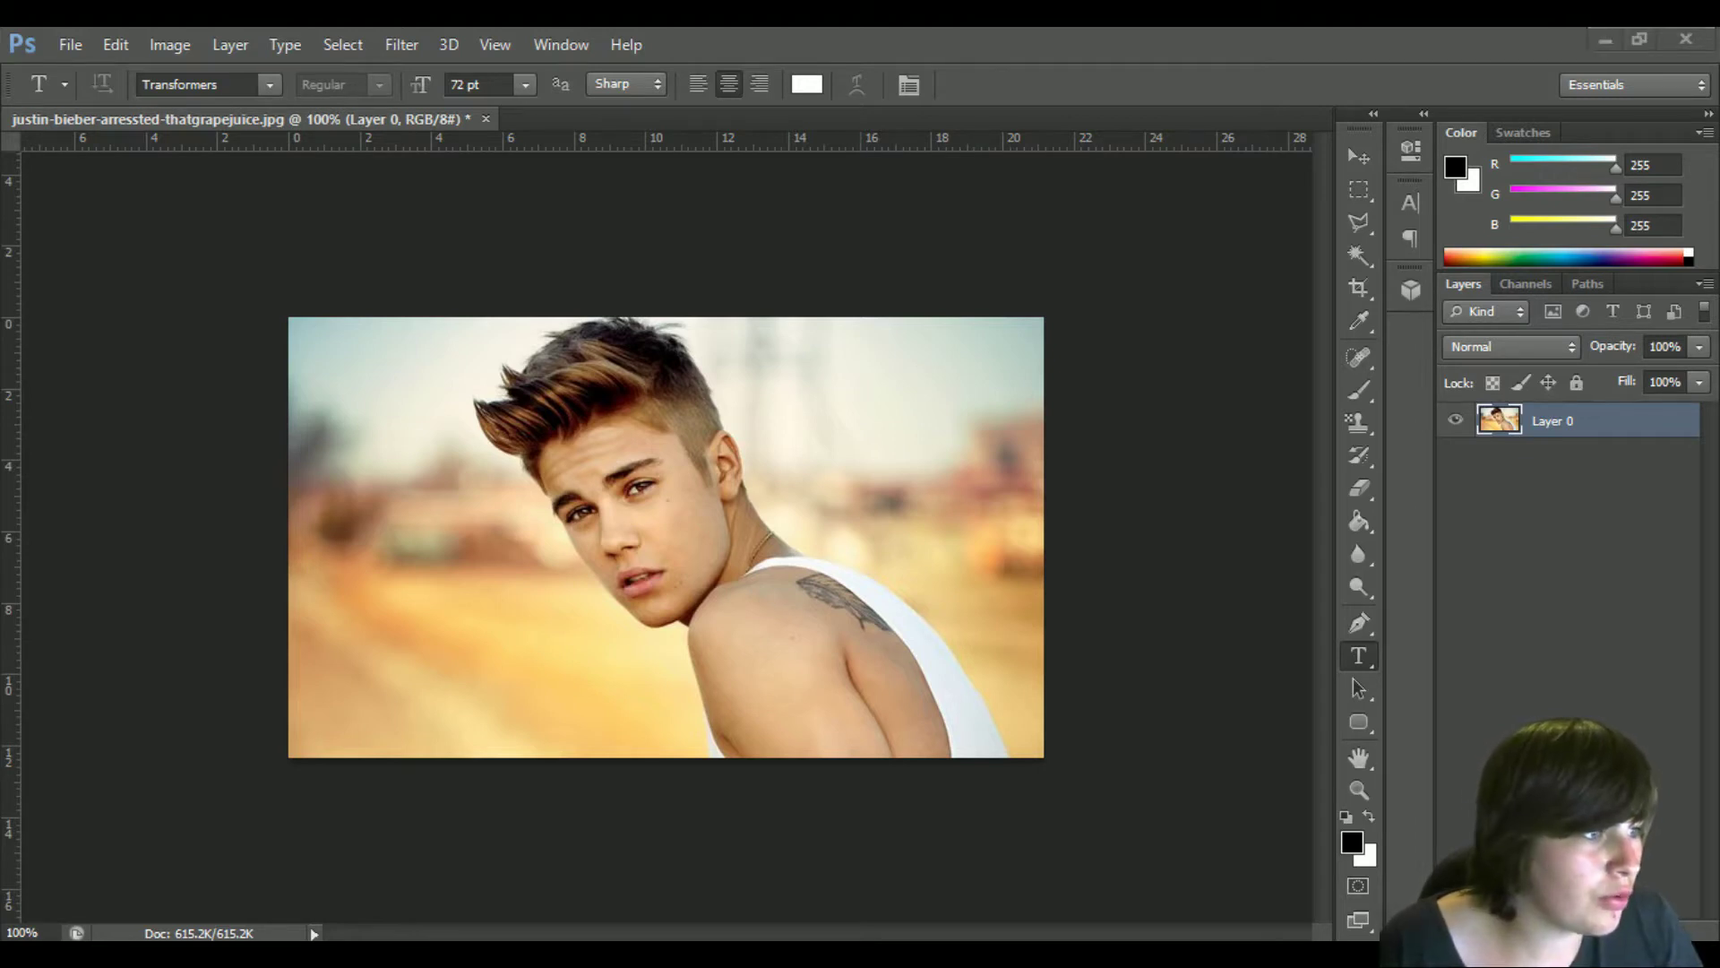
double_click(814, 185)
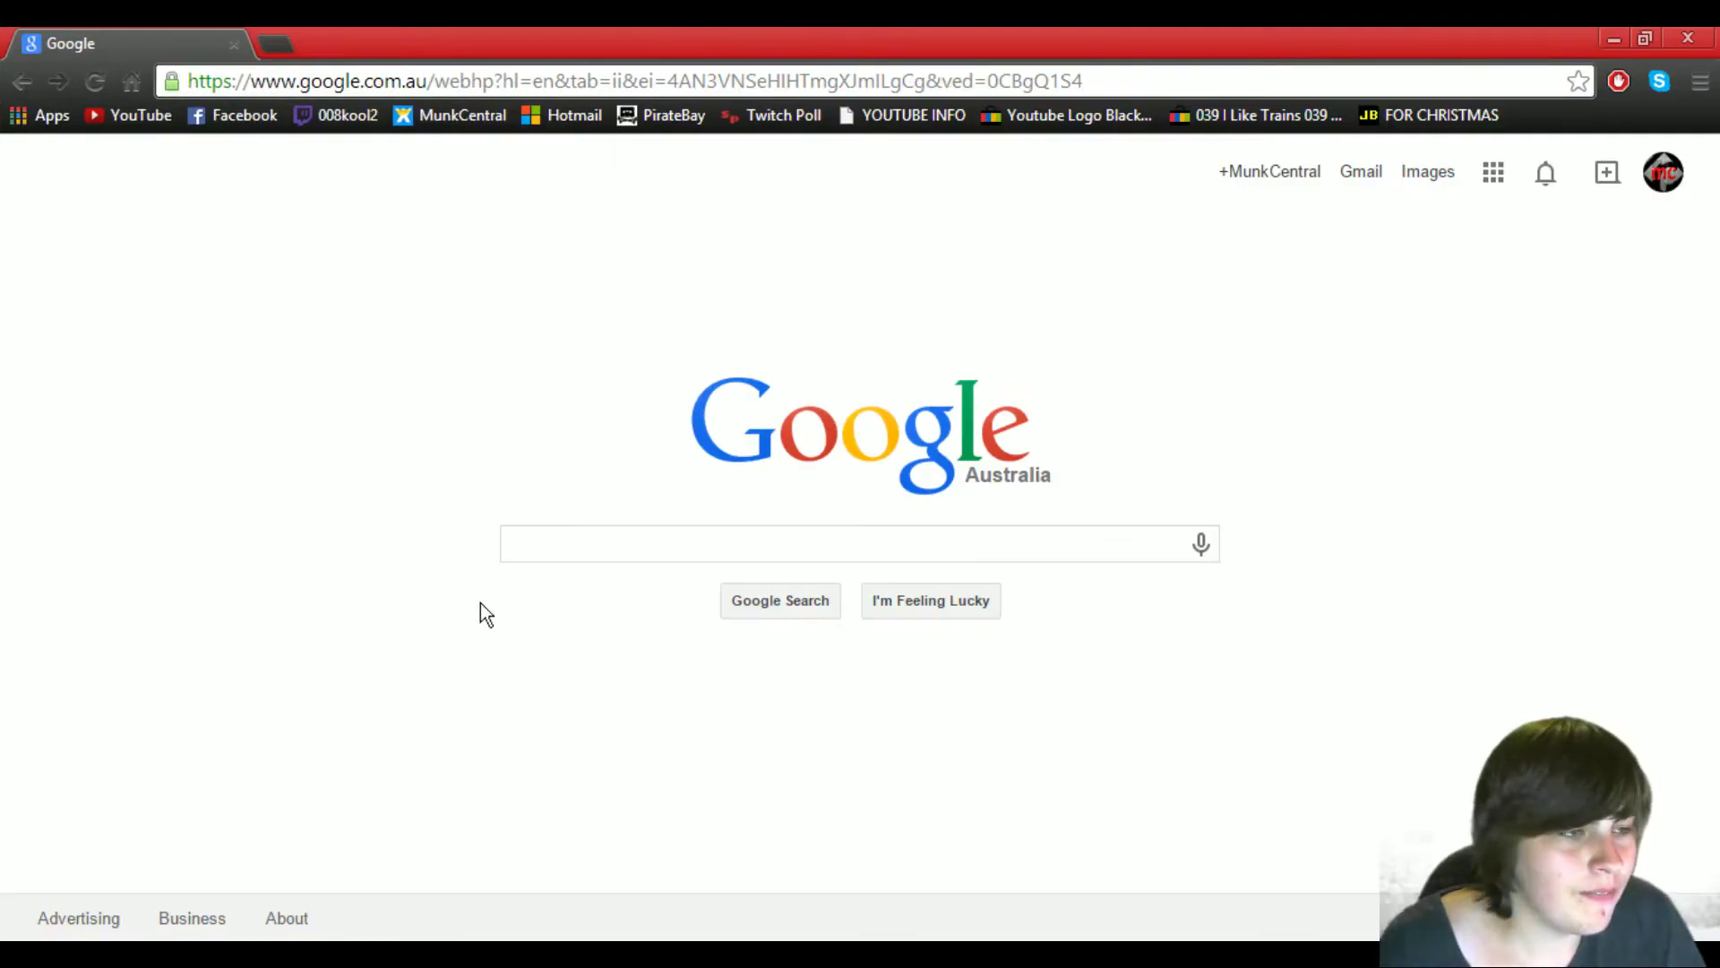
Search Google Images for 'Michal Jackson', accepting the corrected spelling
left_click(596, 548)
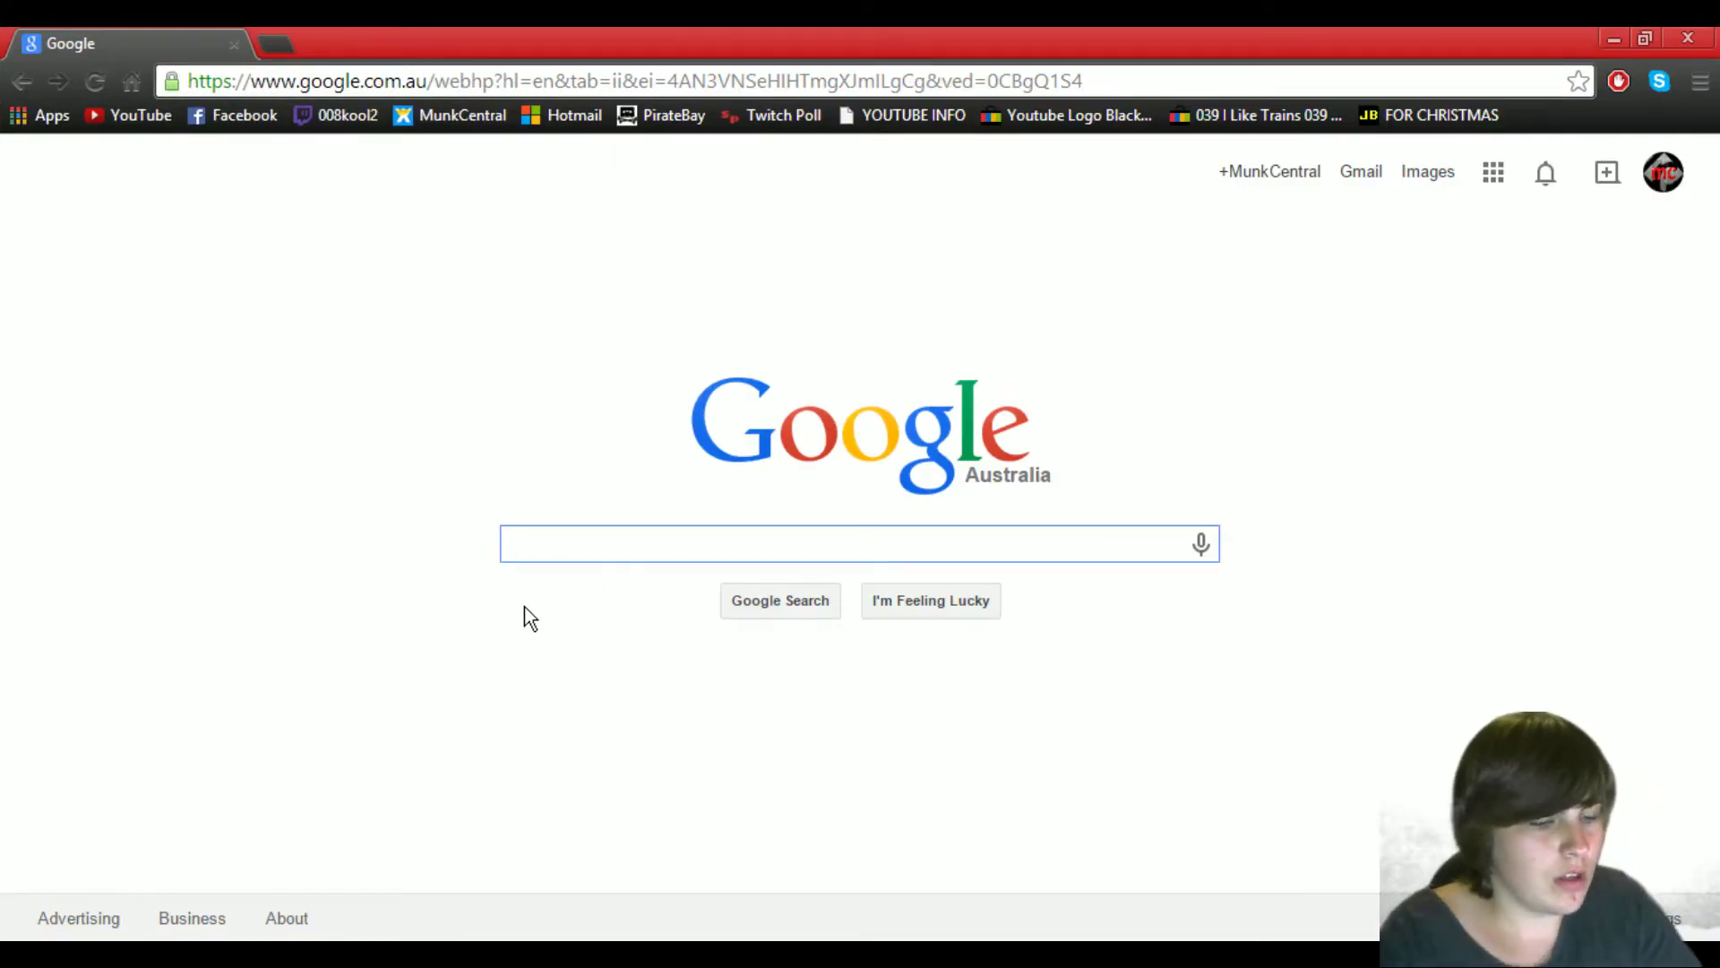
type("Mic")
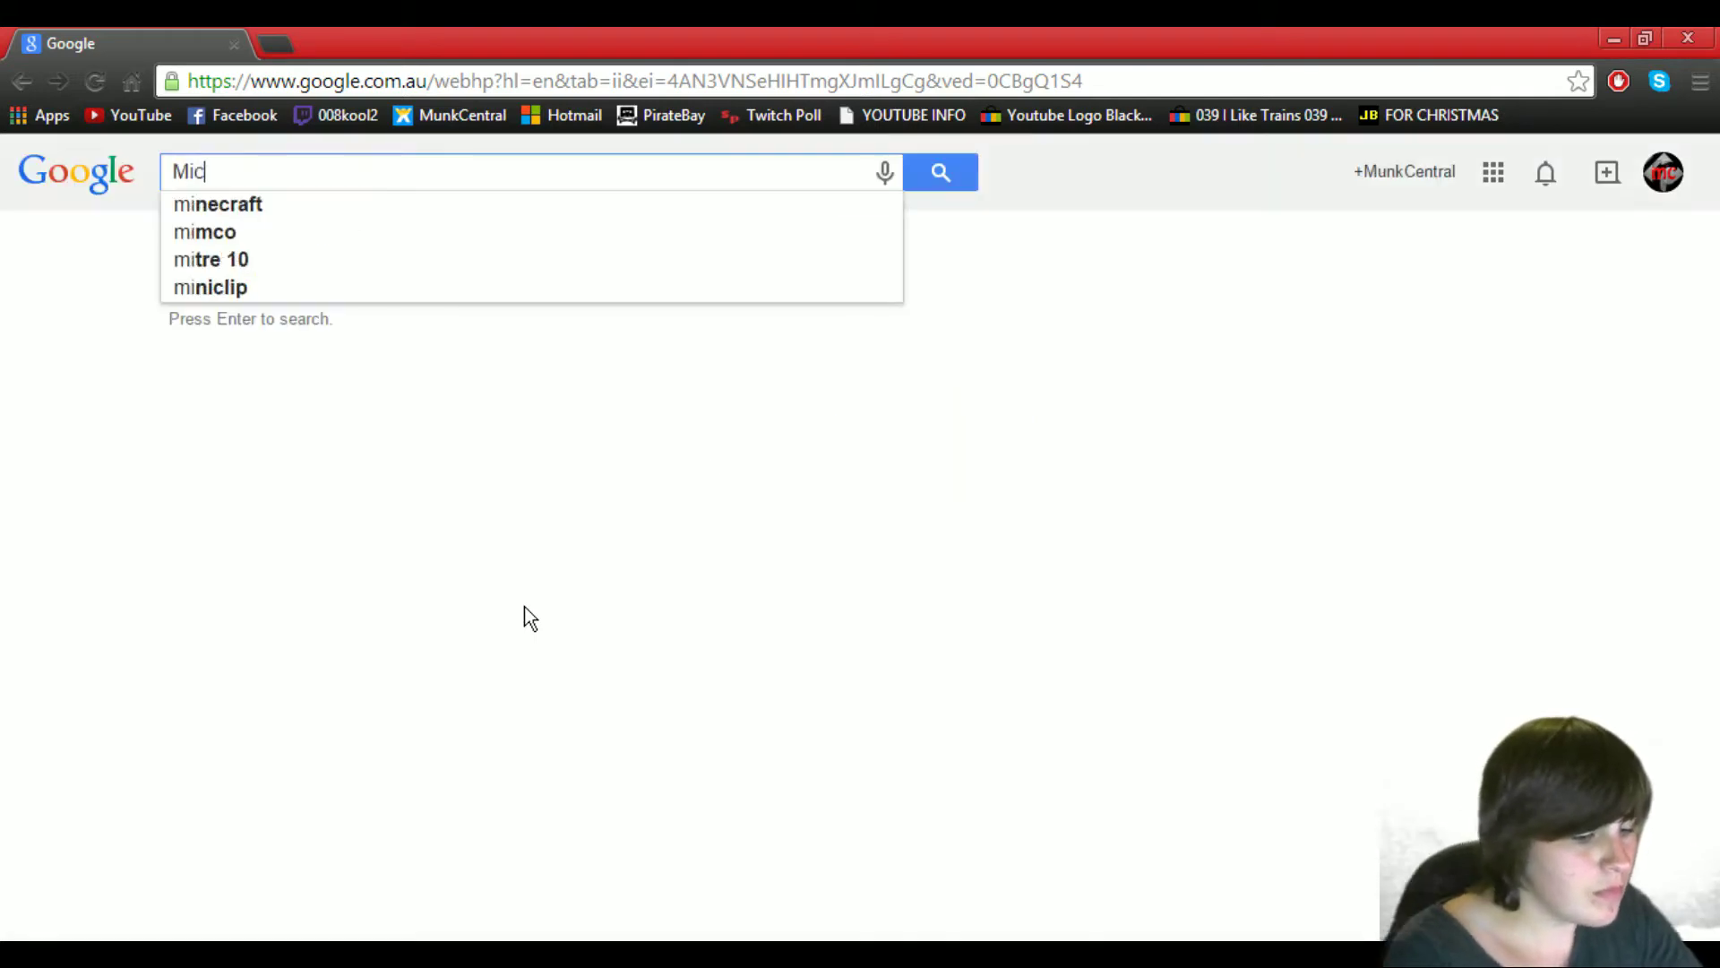
type("hal Jacks")
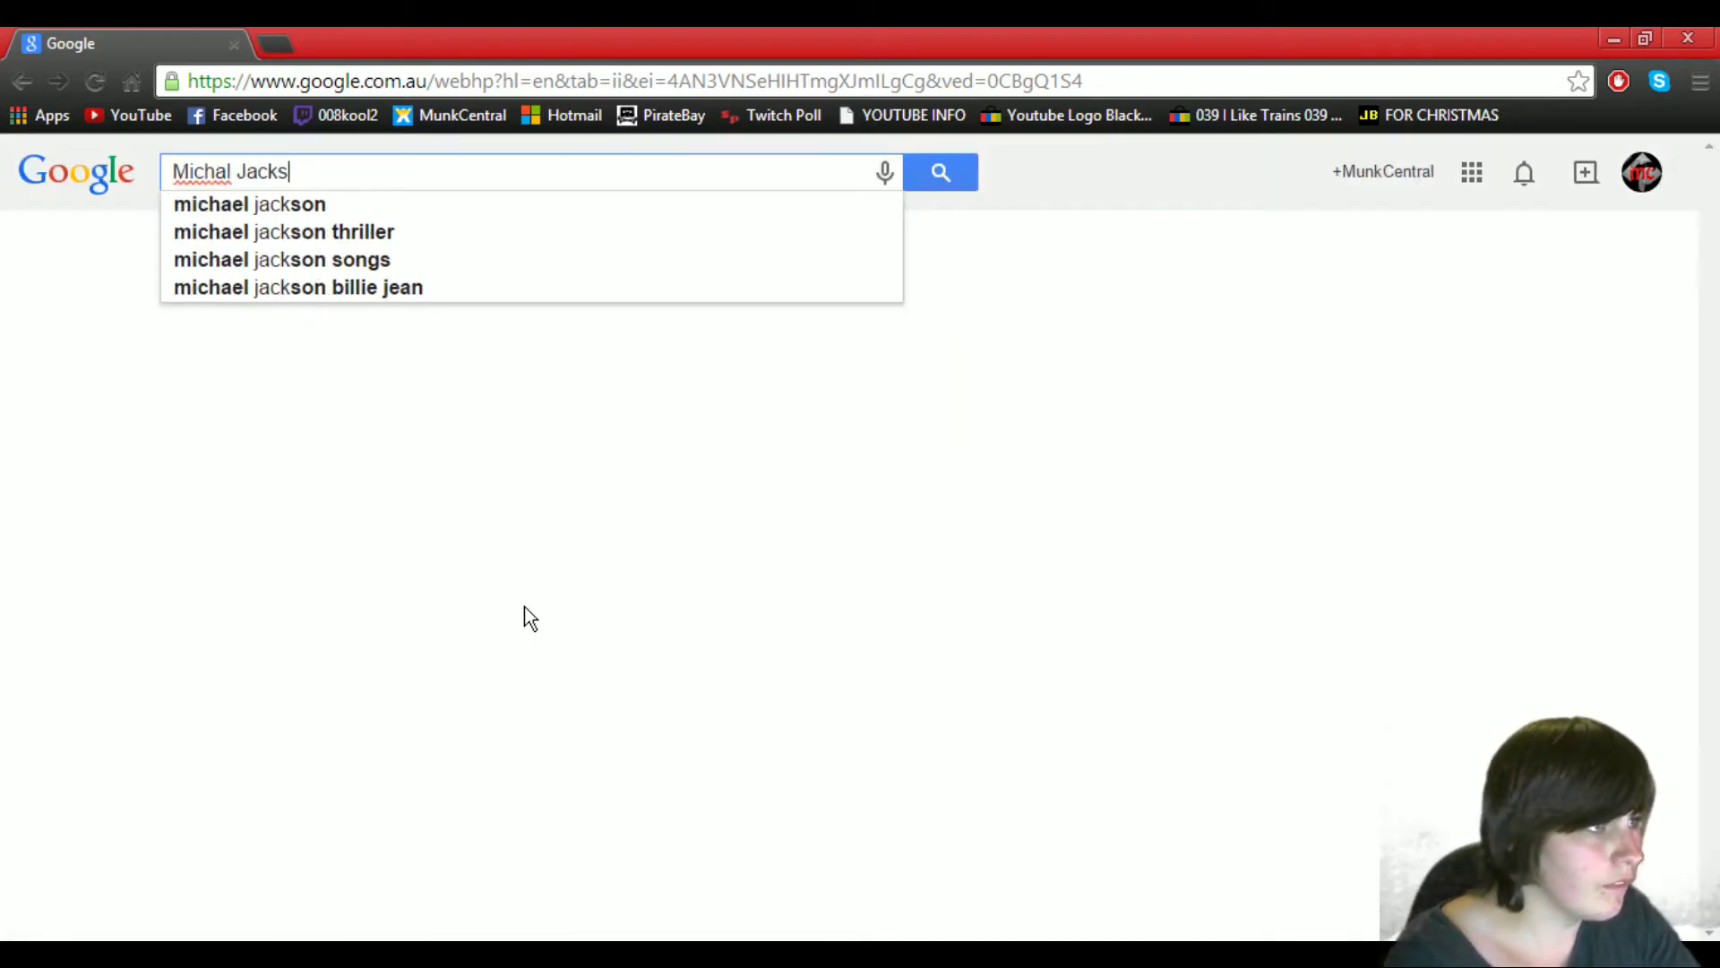
type("on")
key("Return")
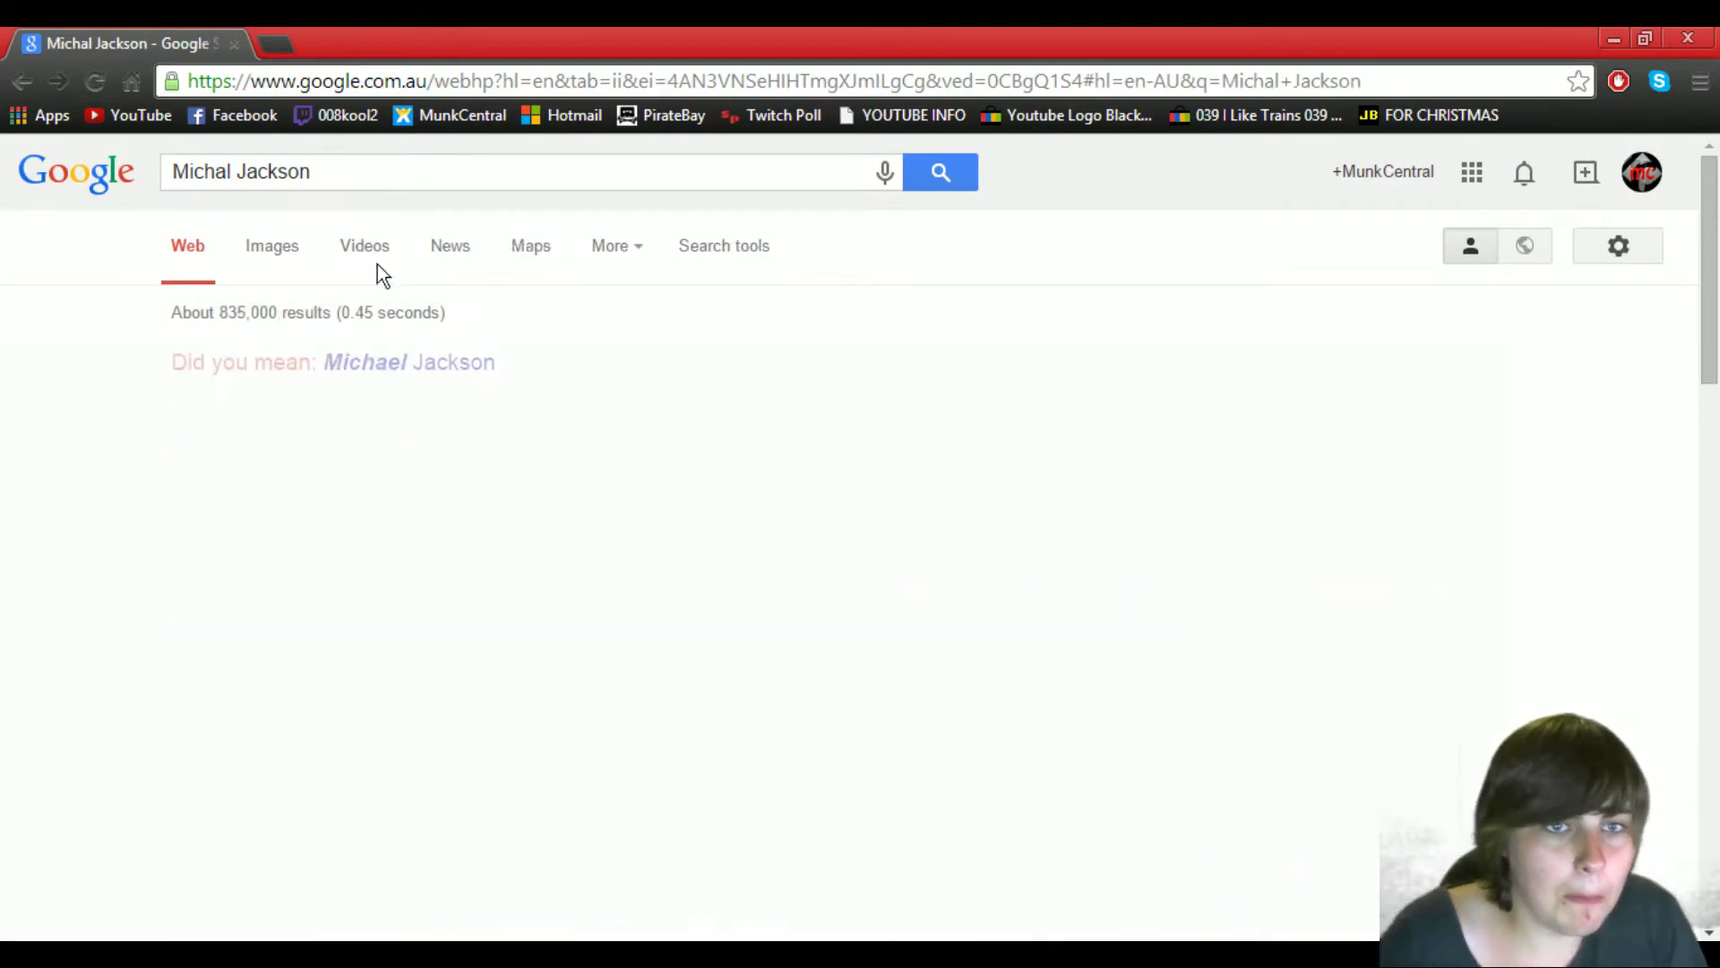
left_click(276, 250)
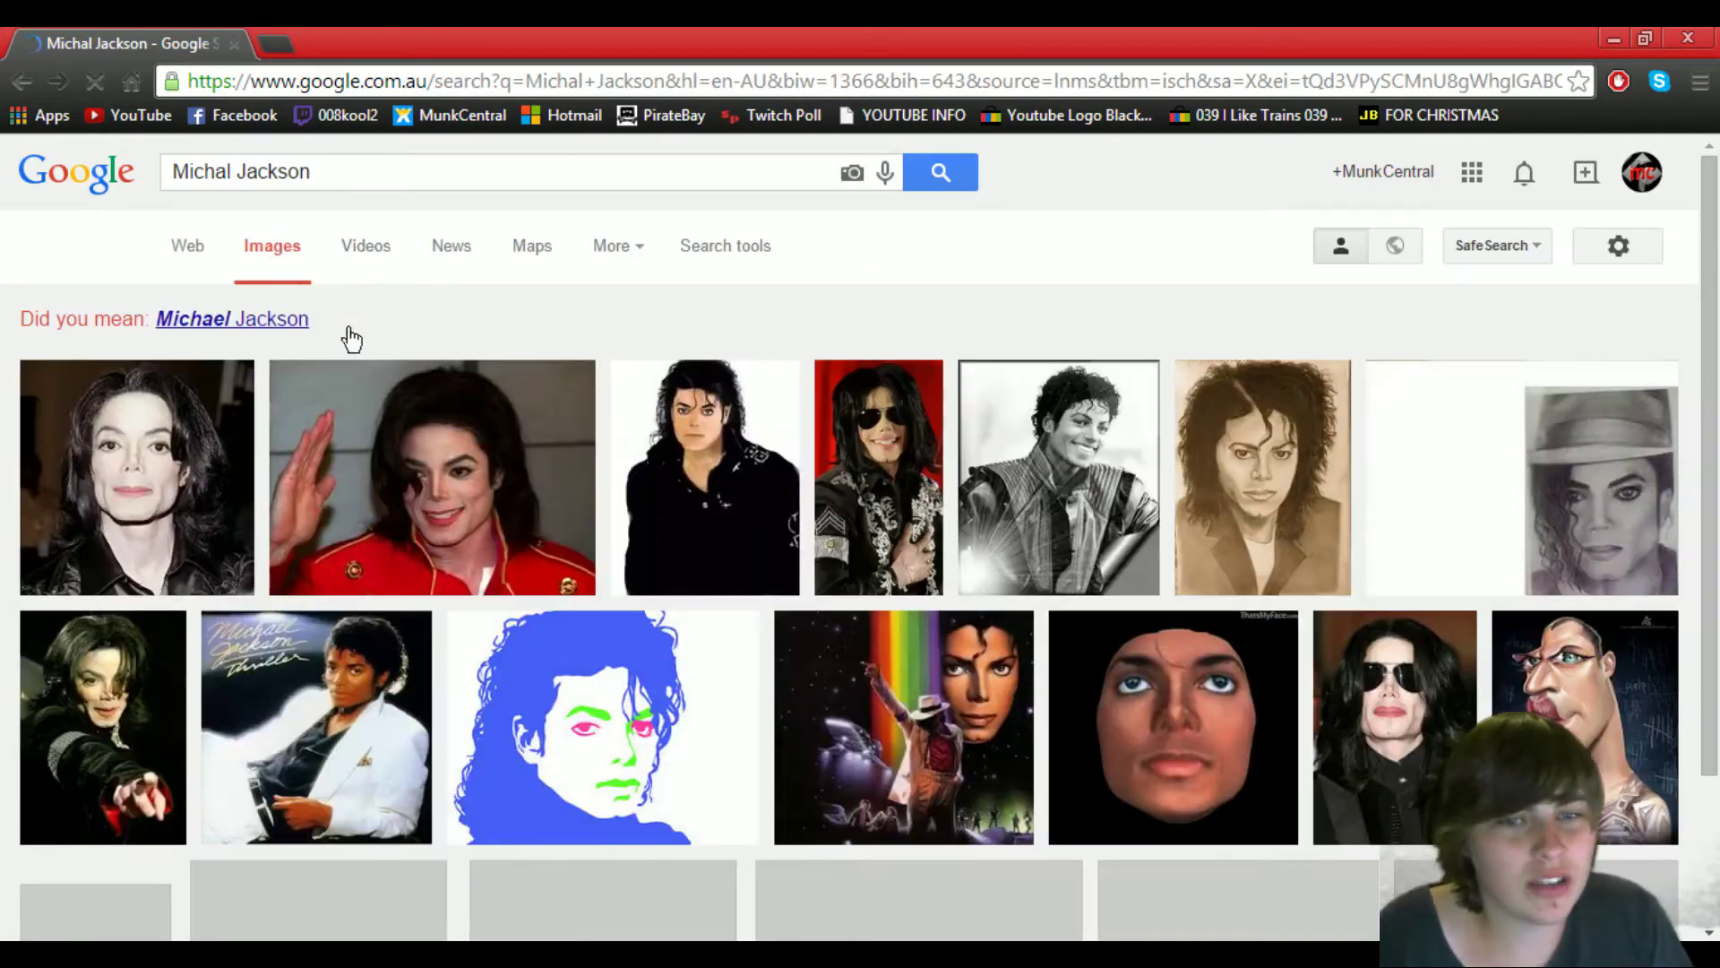
left_click(218, 319)
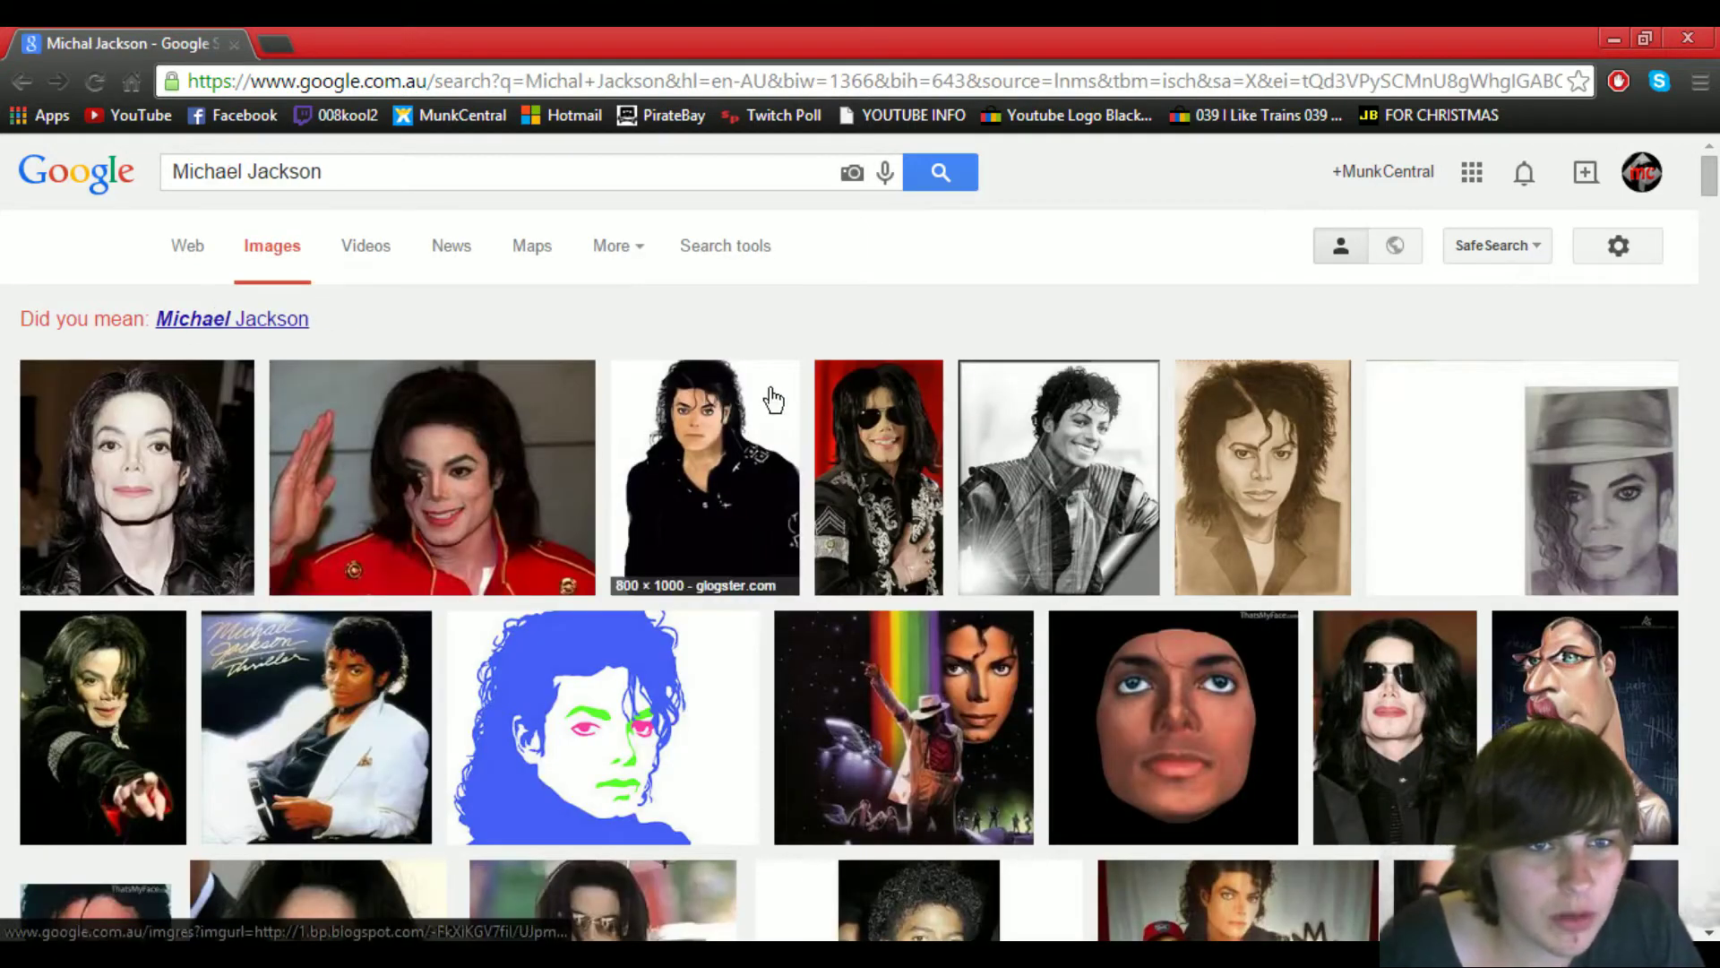
Browse the image results, previewing a larger portrait along the way
scroll(636, 476, "down", 1)
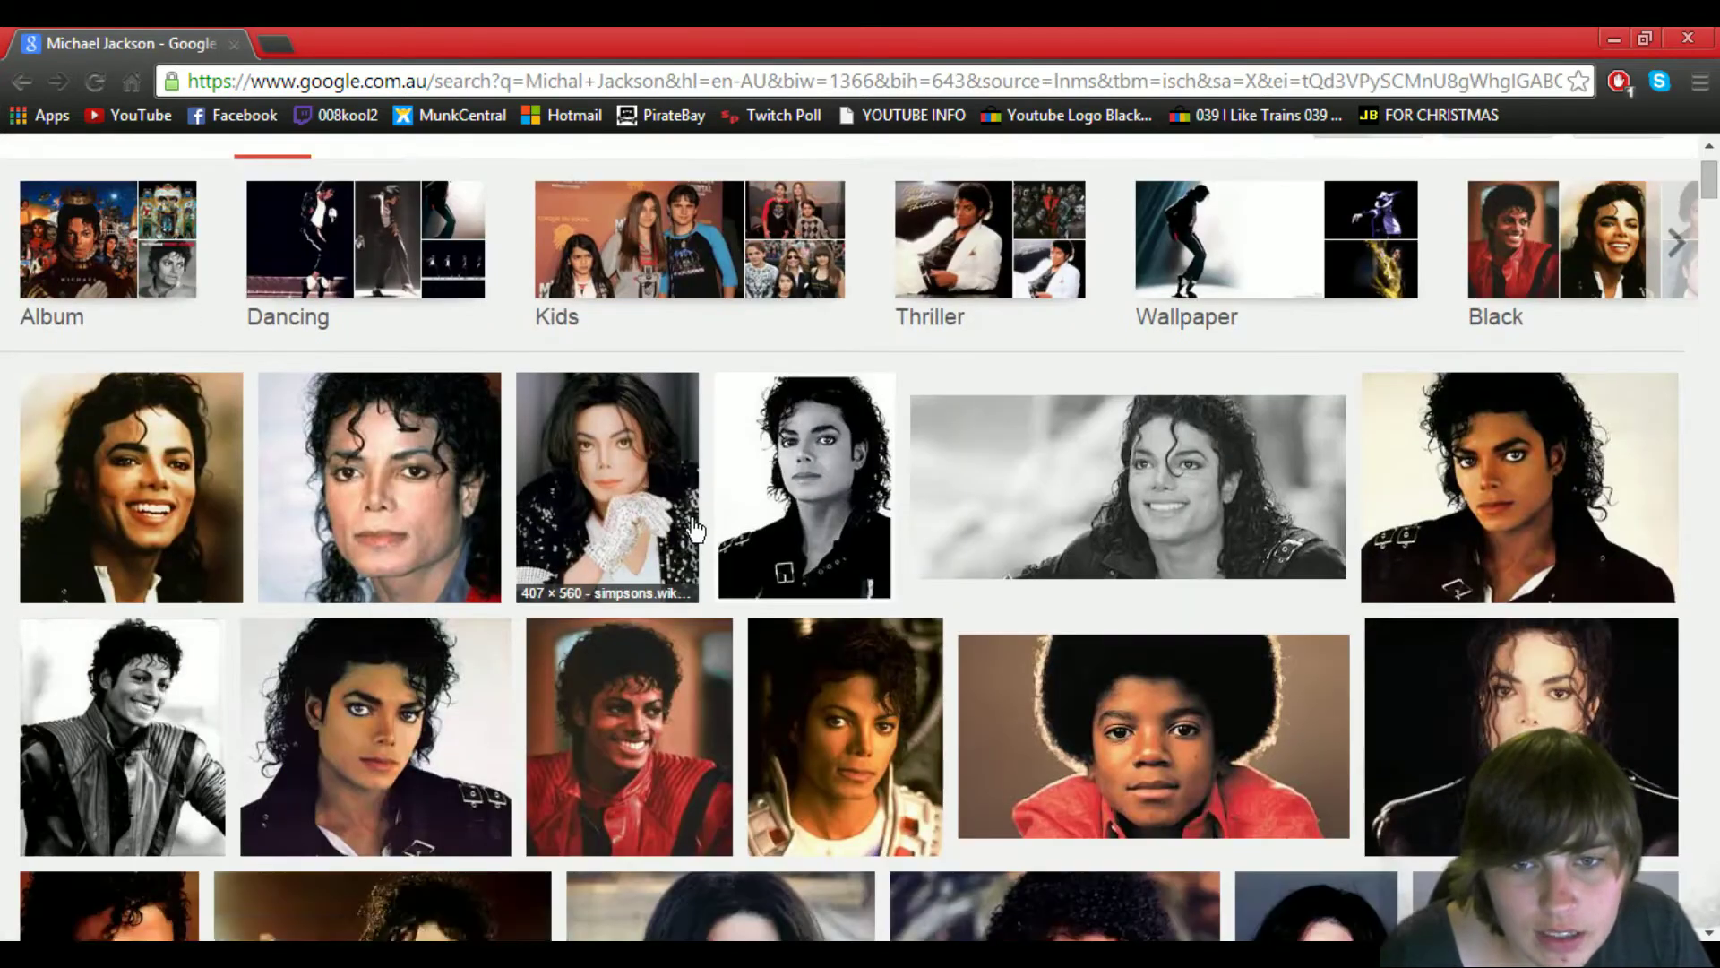
scroll(708, 520, "down", 2)
scroll(740, 506, "down", 1)
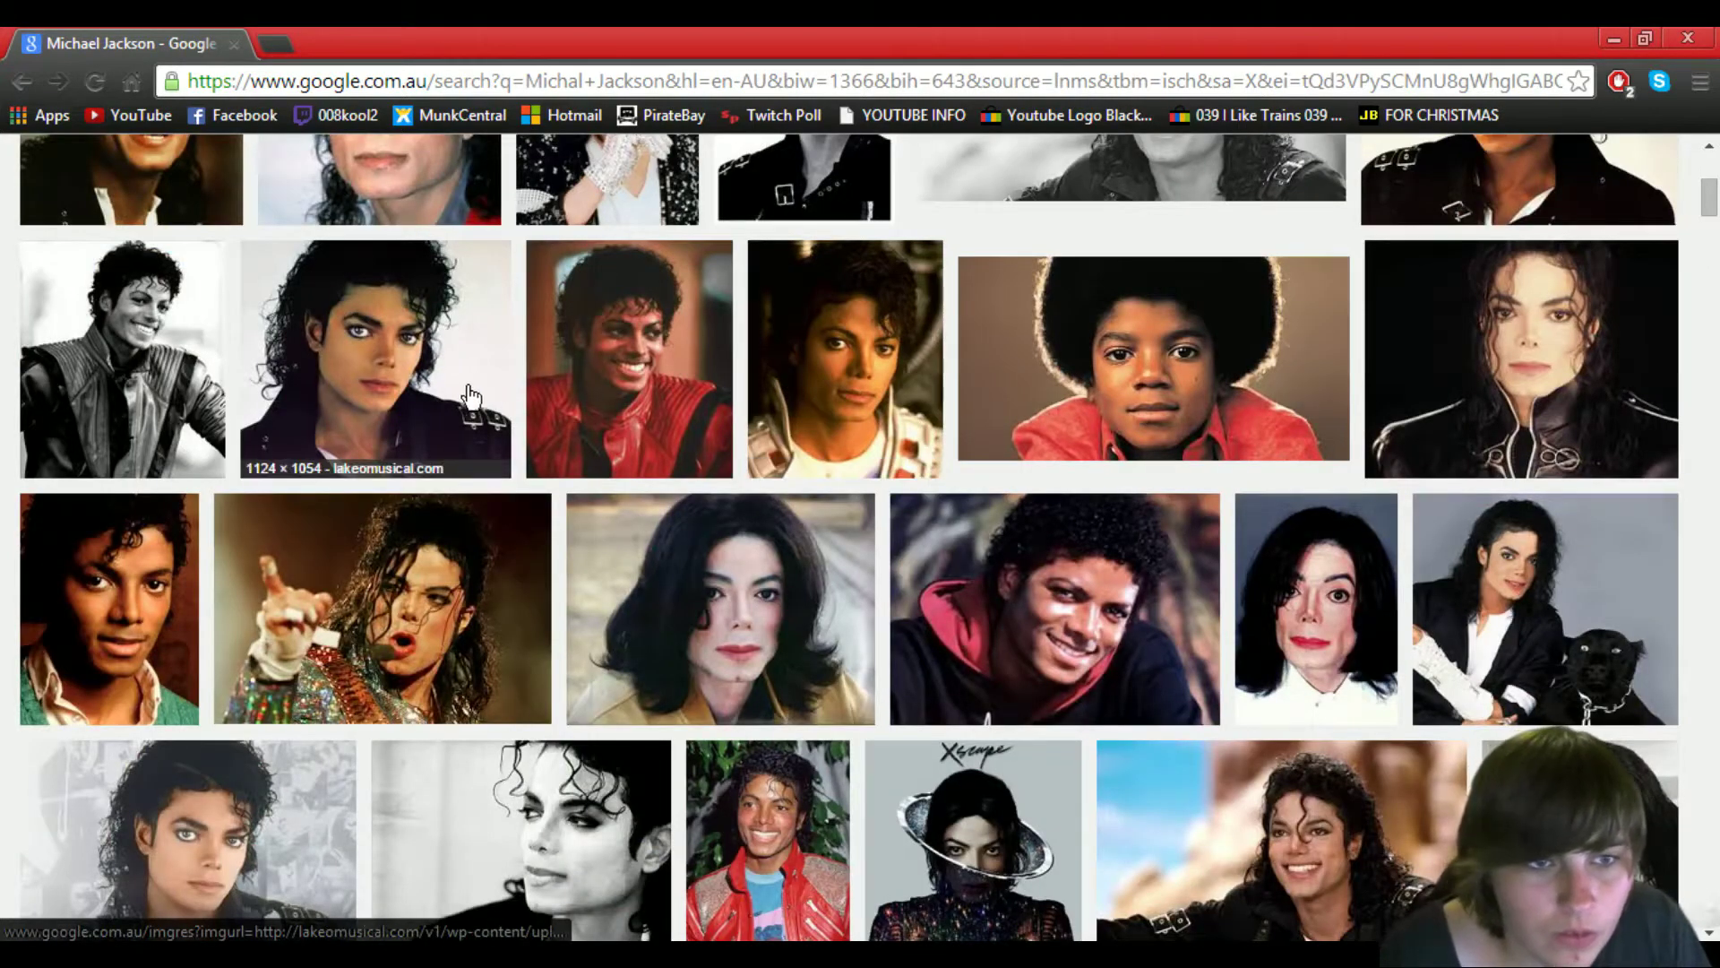
scroll(457, 408, "down", 1)
scroll(544, 500, "down", 1)
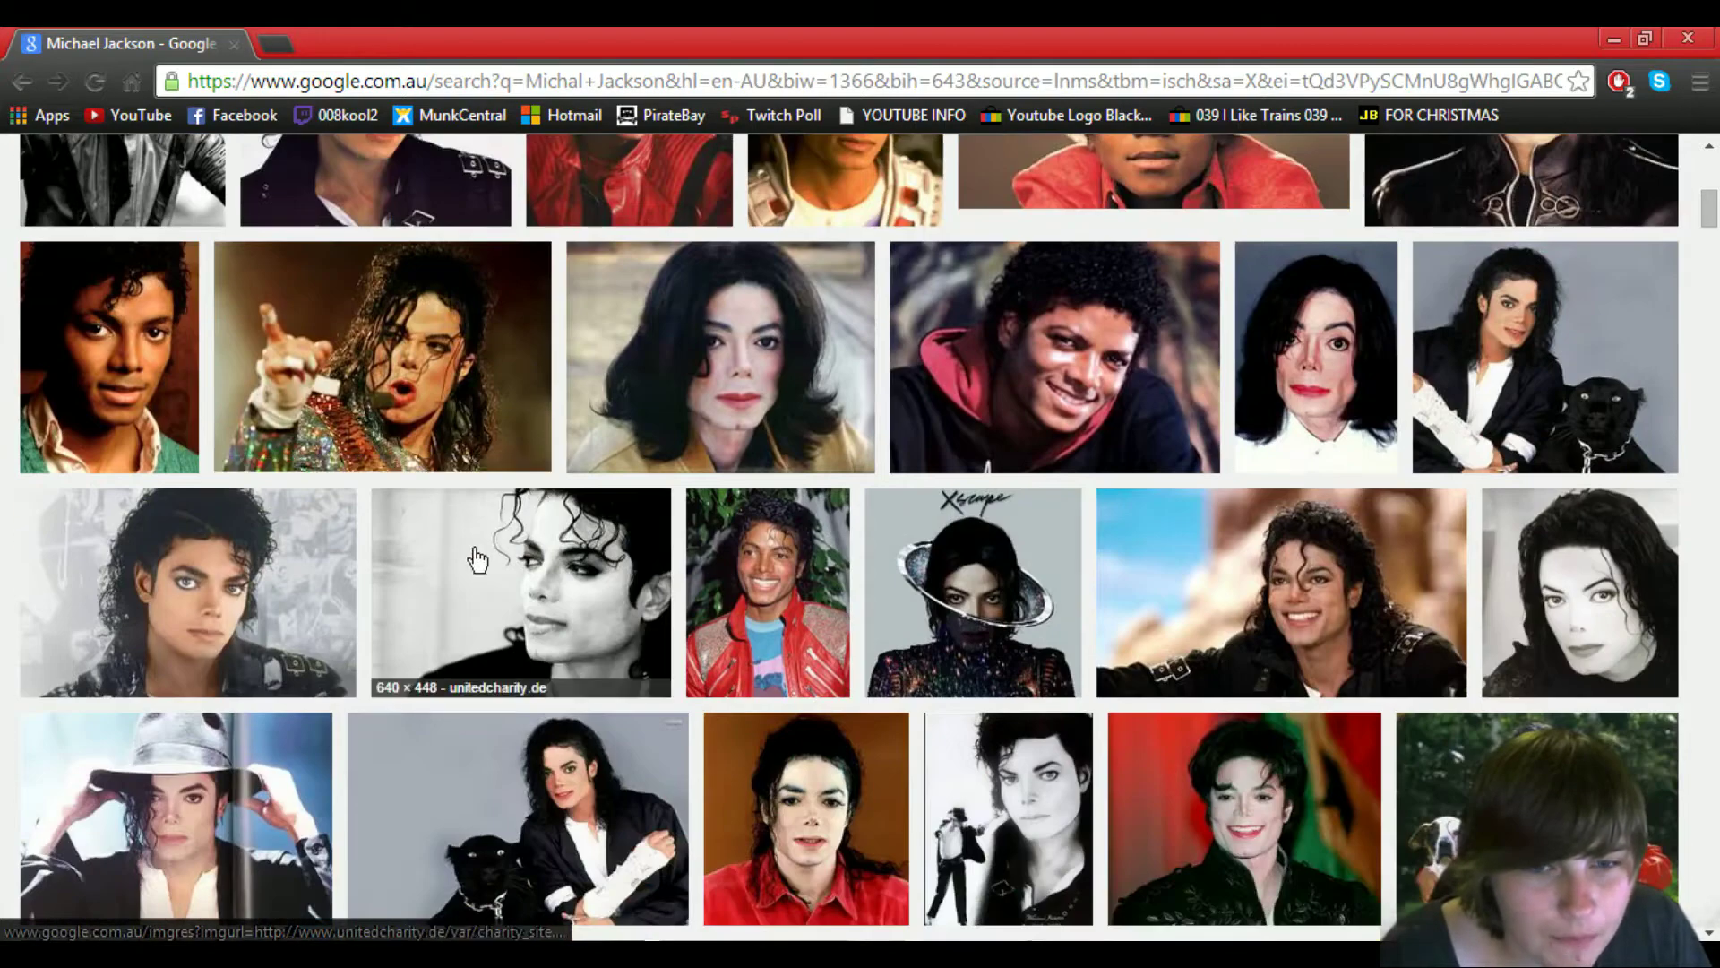
scroll(537, 606, "down", 1)
scroll(538, 599, "down", 1)
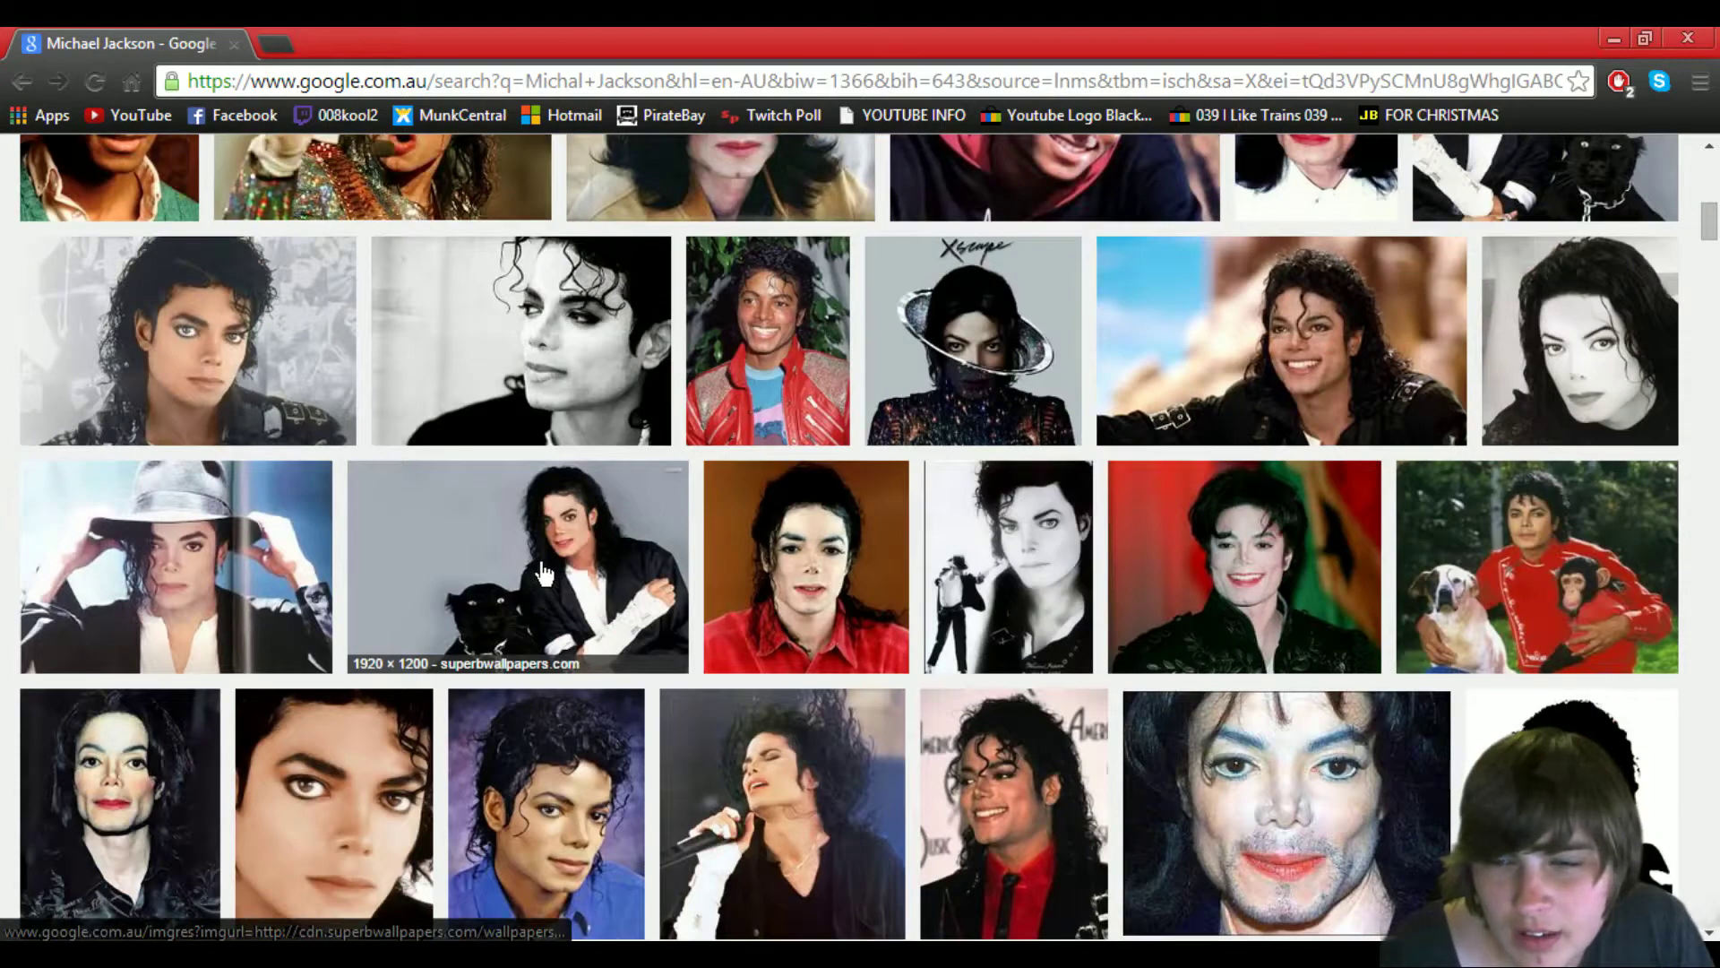
scroll(542, 573, "down", 1)
scroll(551, 561, "down", 1)
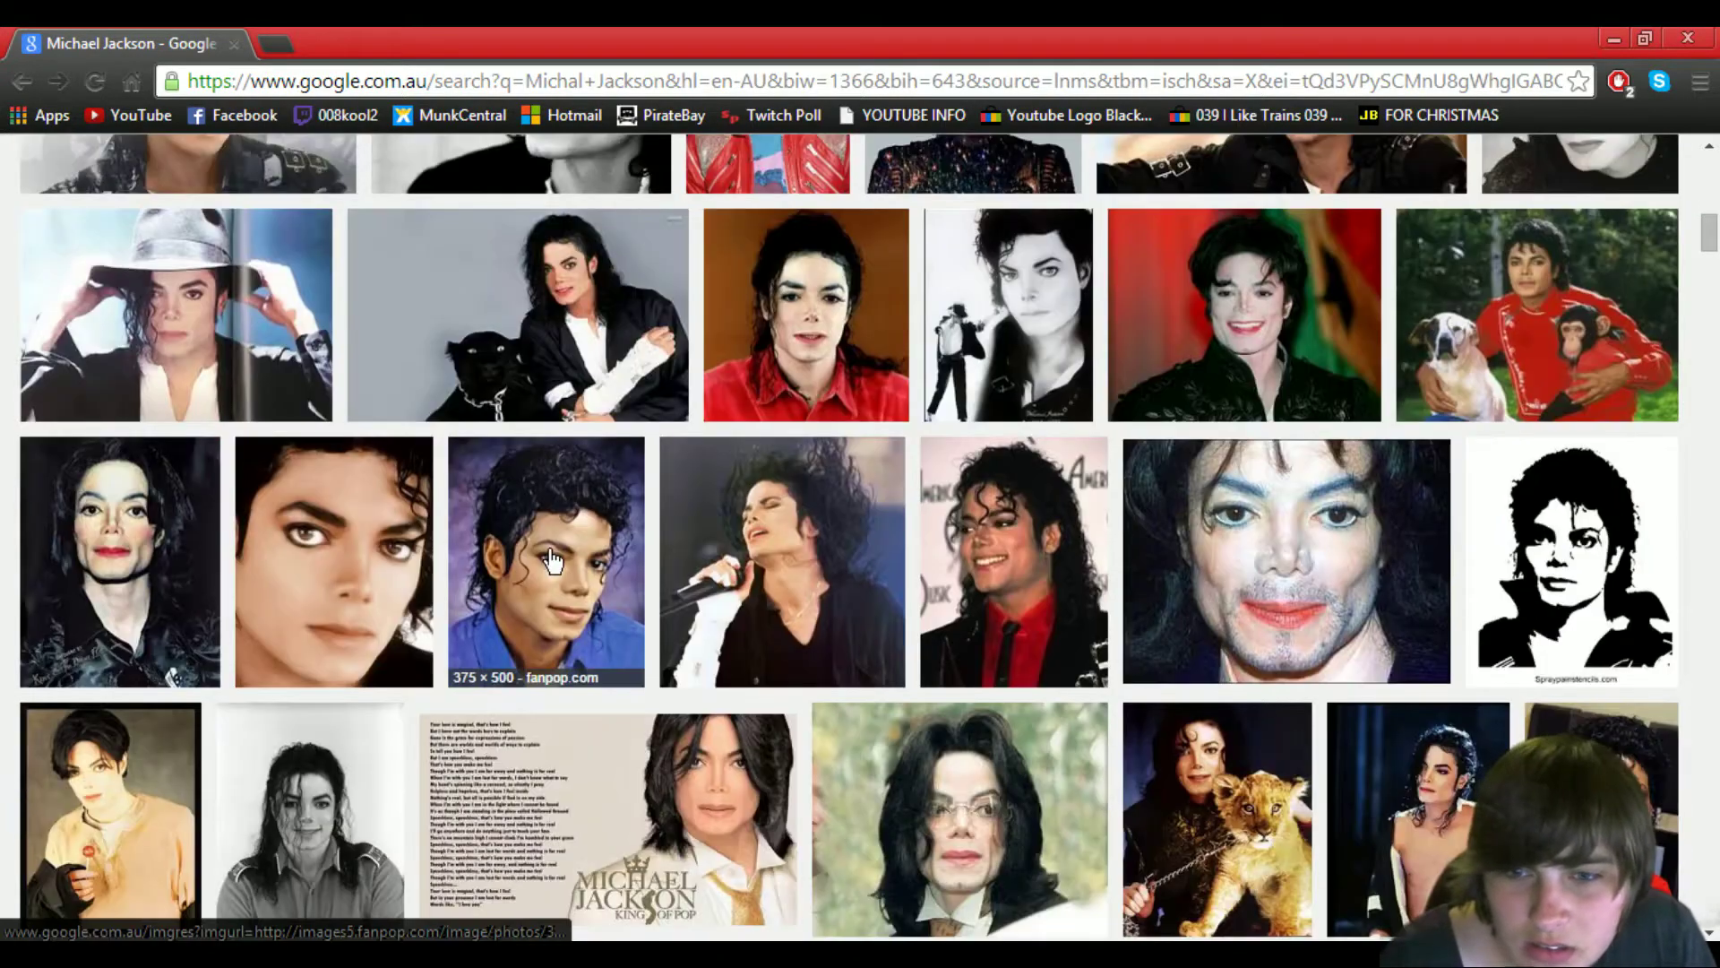
scroll(553, 562, "down", 1)
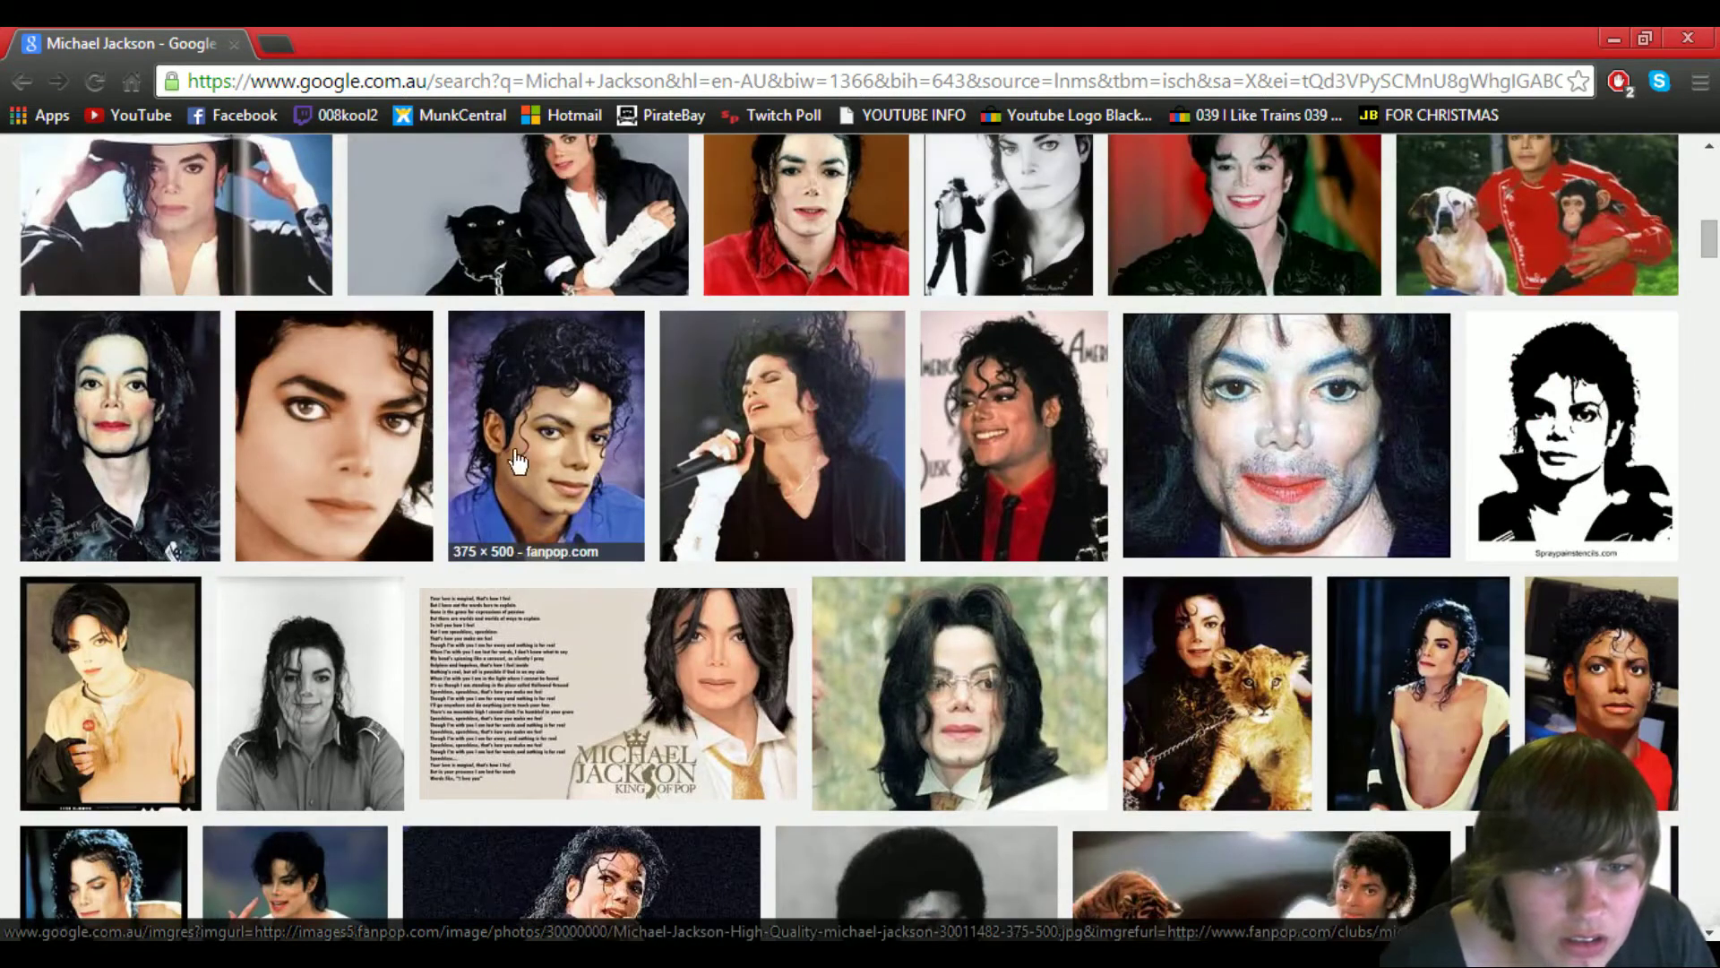
left_click(186, 473)
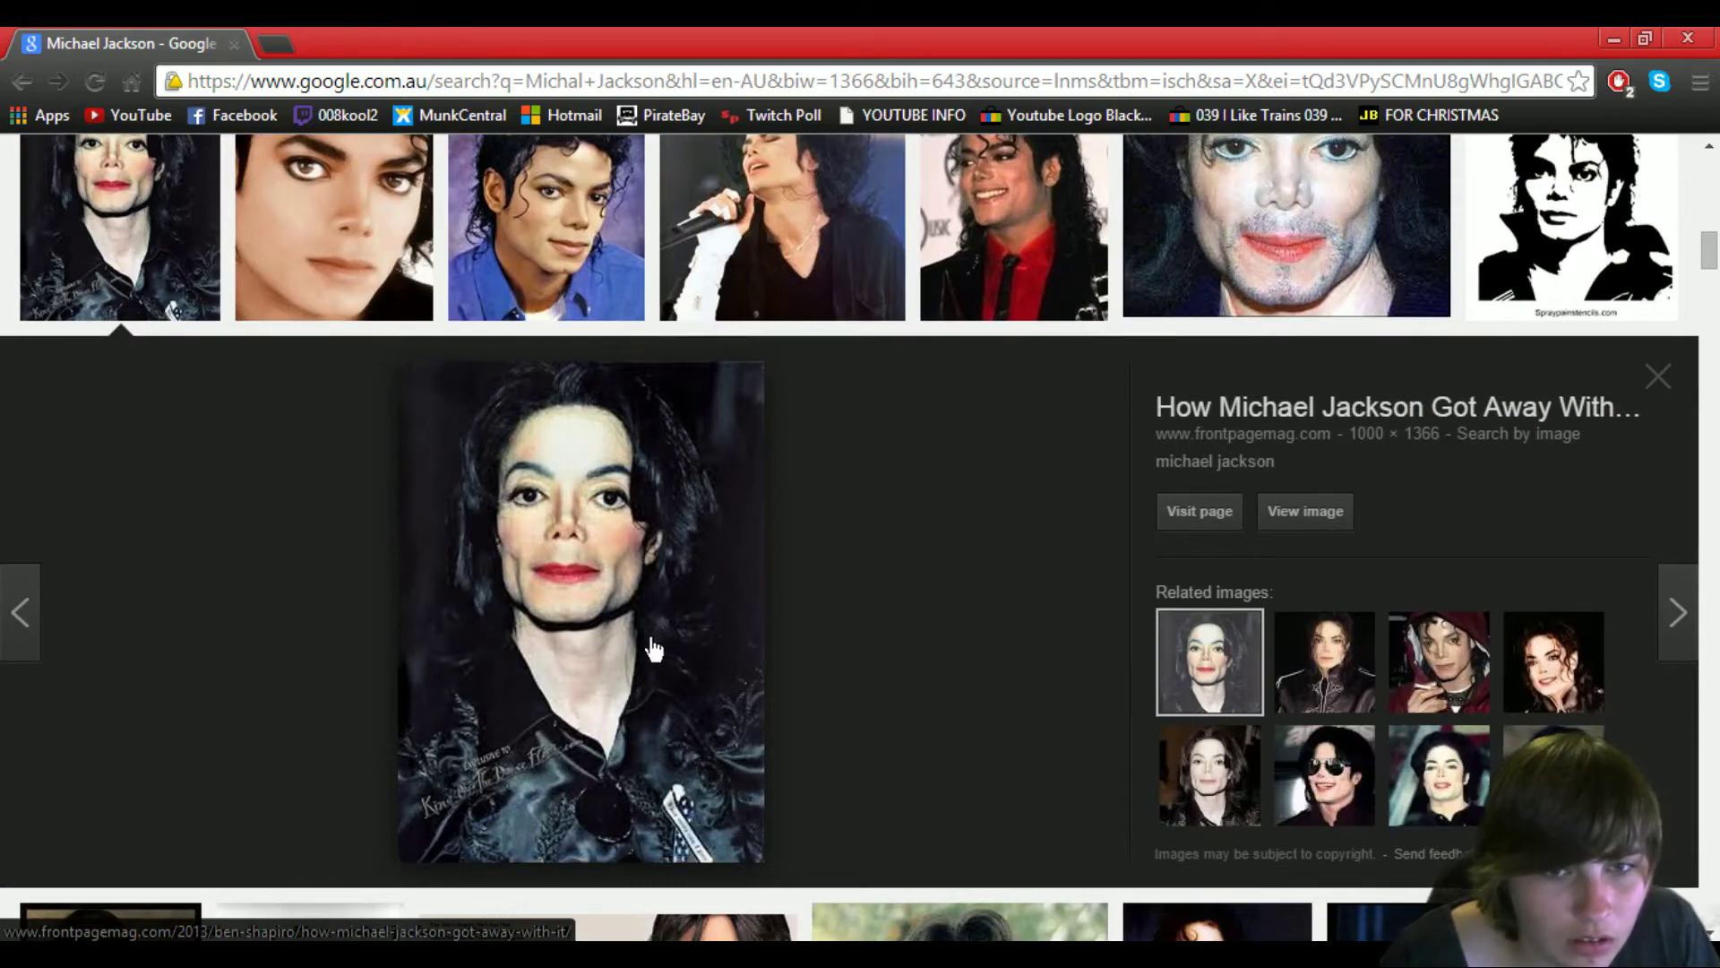
scroll(653, 647, "down", 4)
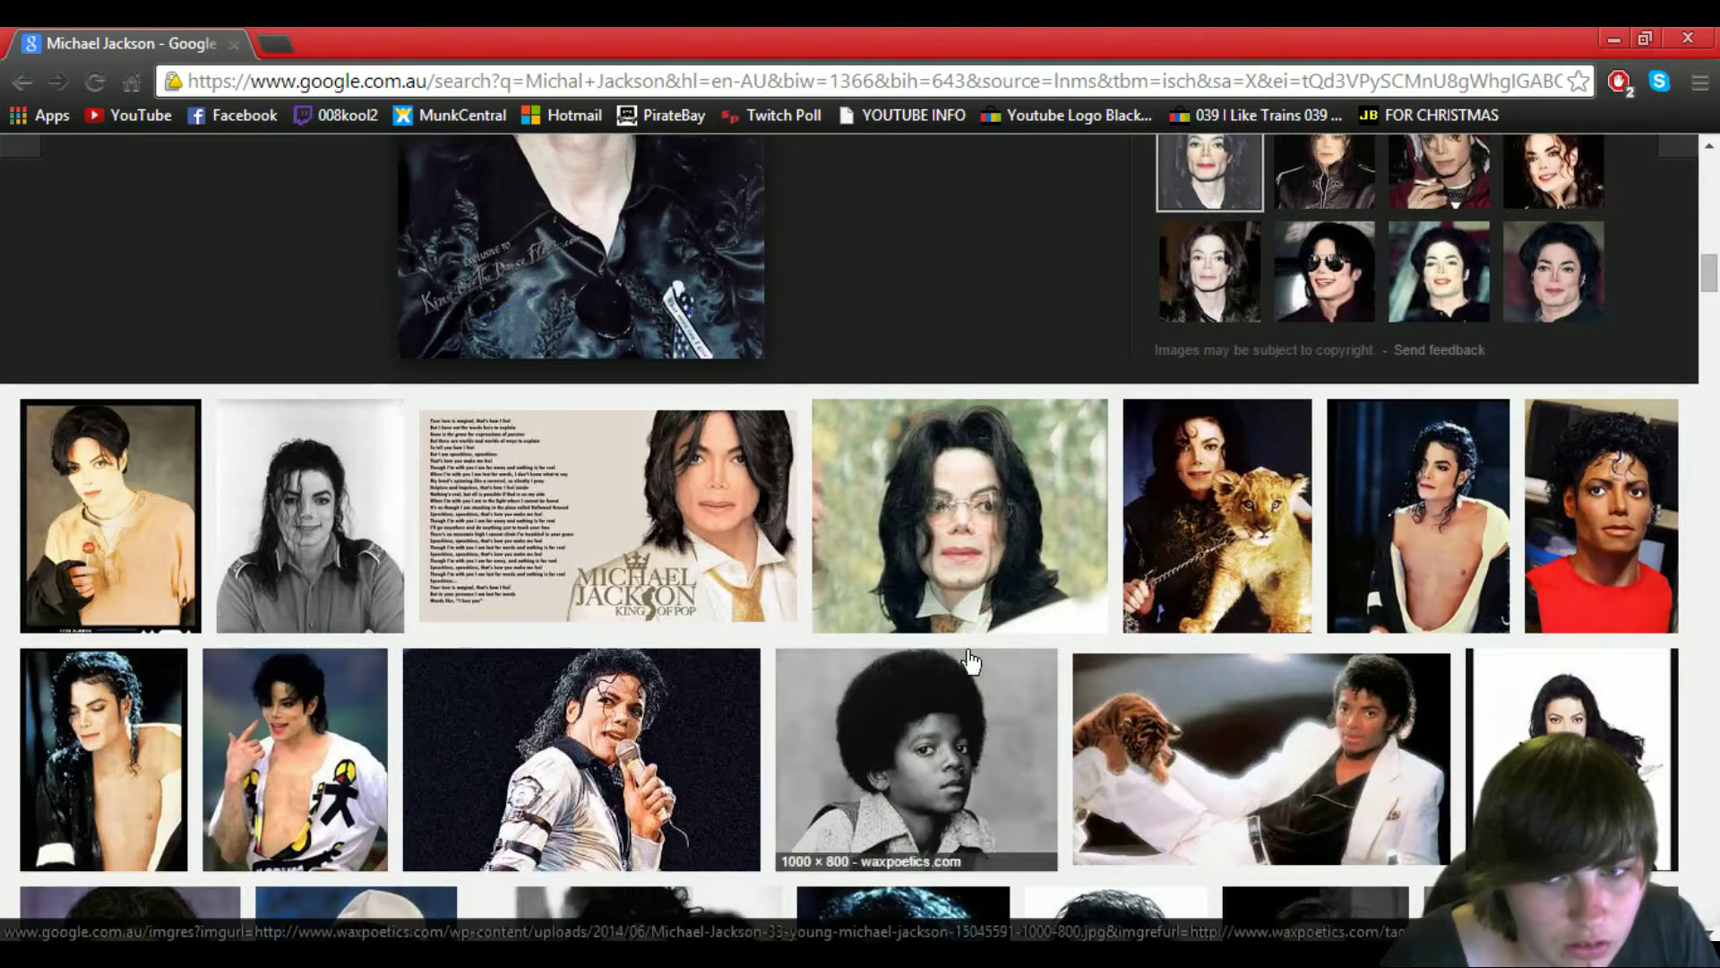
scroll(923, 743, "down", 4)
scroll(923, 614, "down", 3)
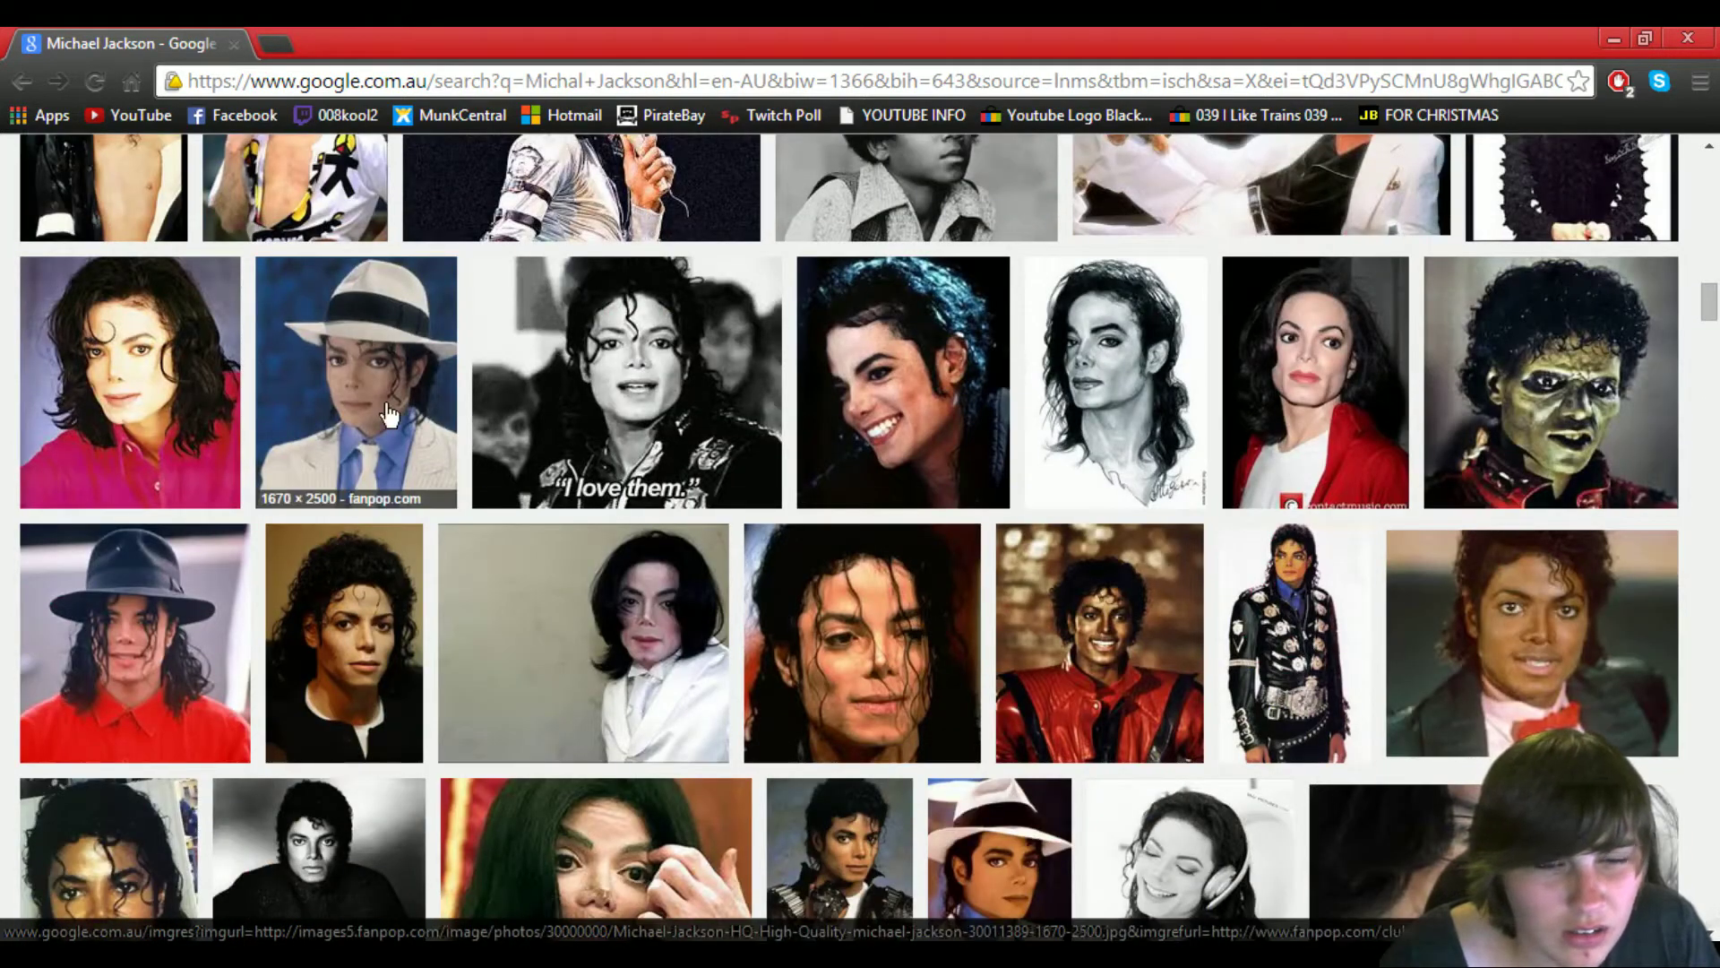
scroll(260, 412, "down", 1)
scroll(259, 412, "down", 1)
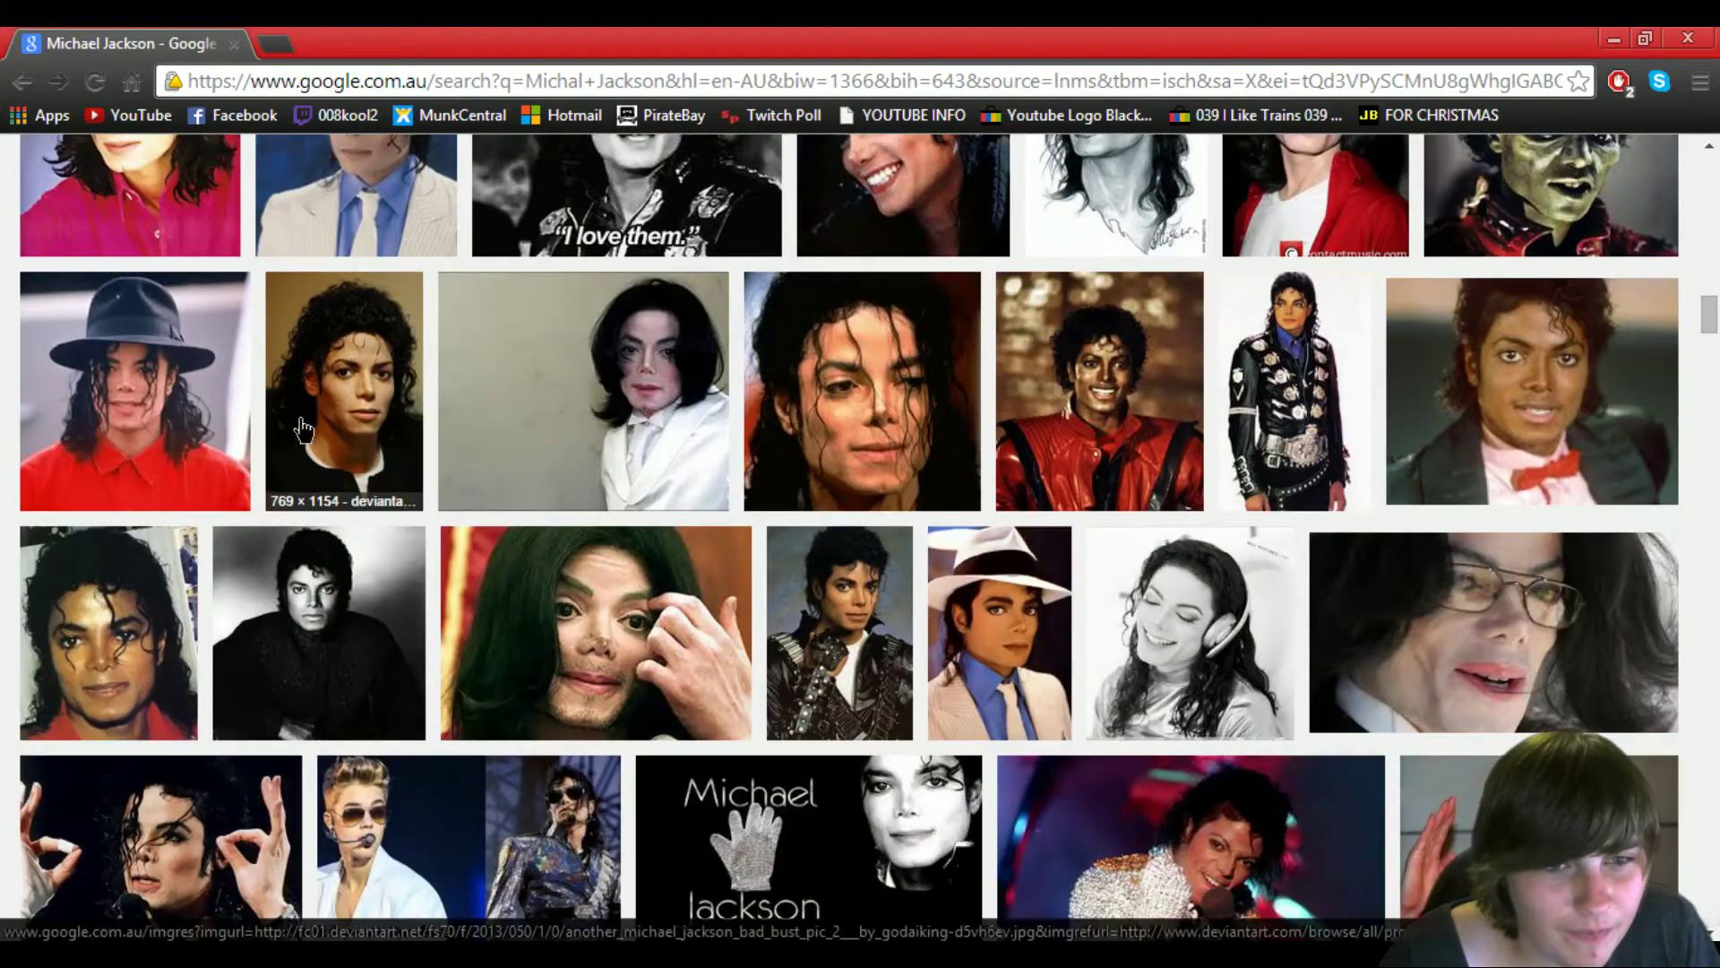
Save the curly-haired black-shirt portrait to the Desktop as a JPEG
left_click(305, 432)
right_click(571, 715)
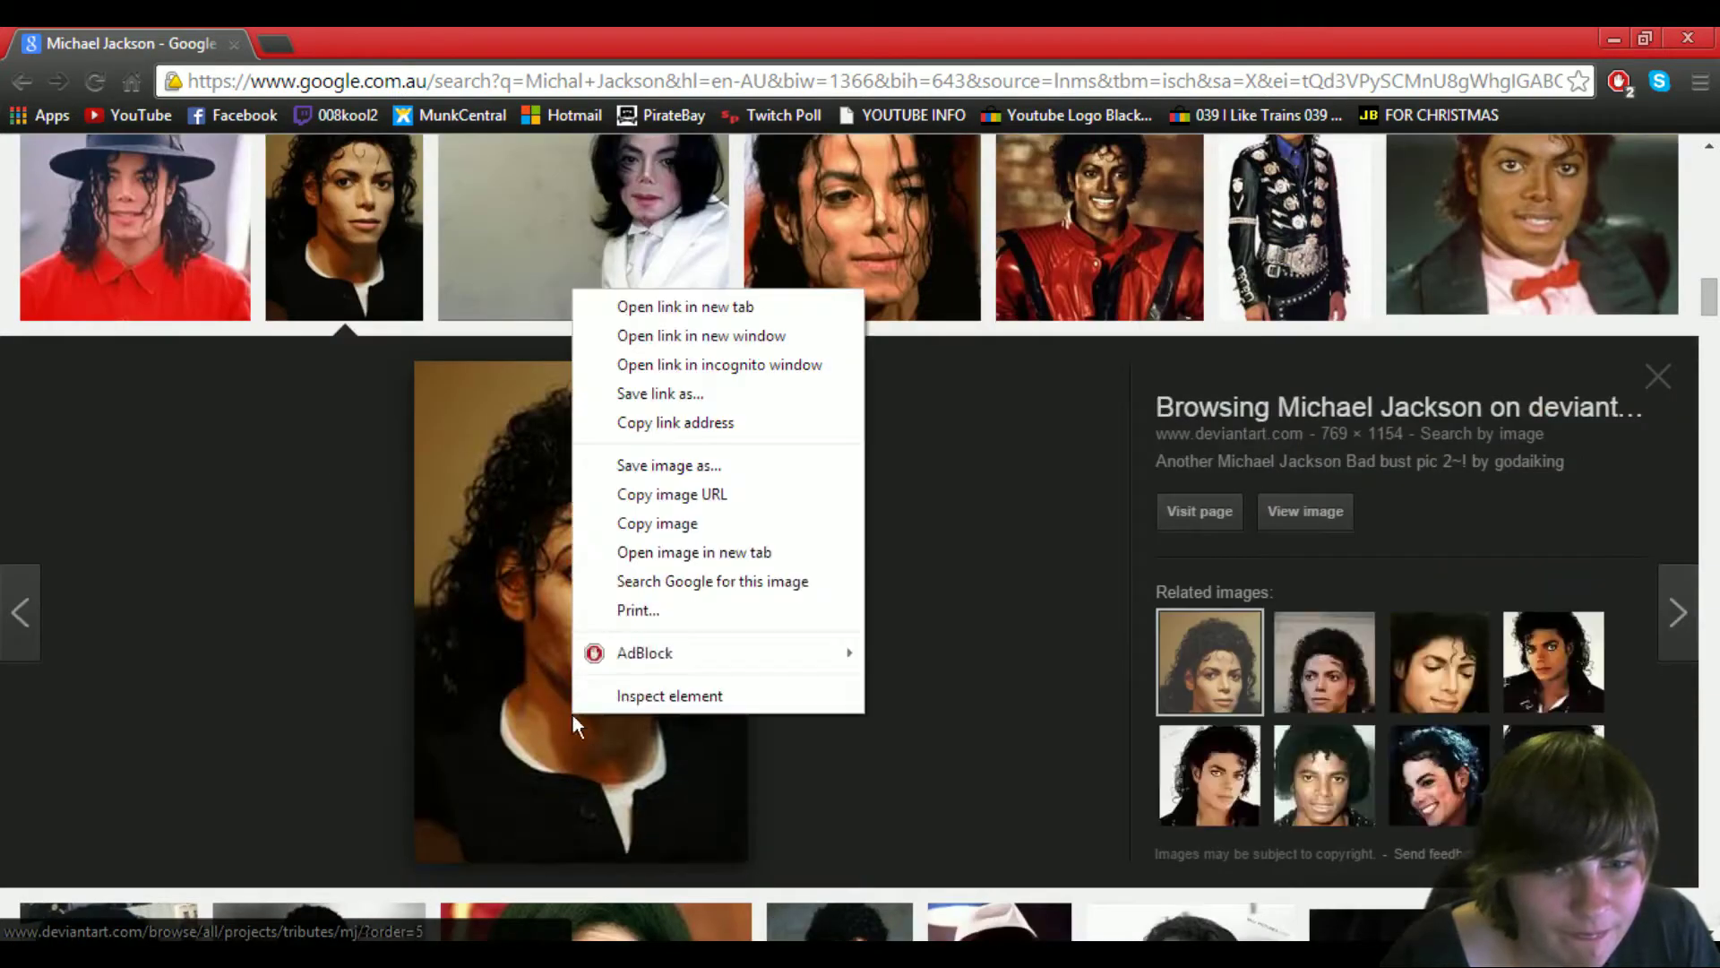
left_click(677, 465)
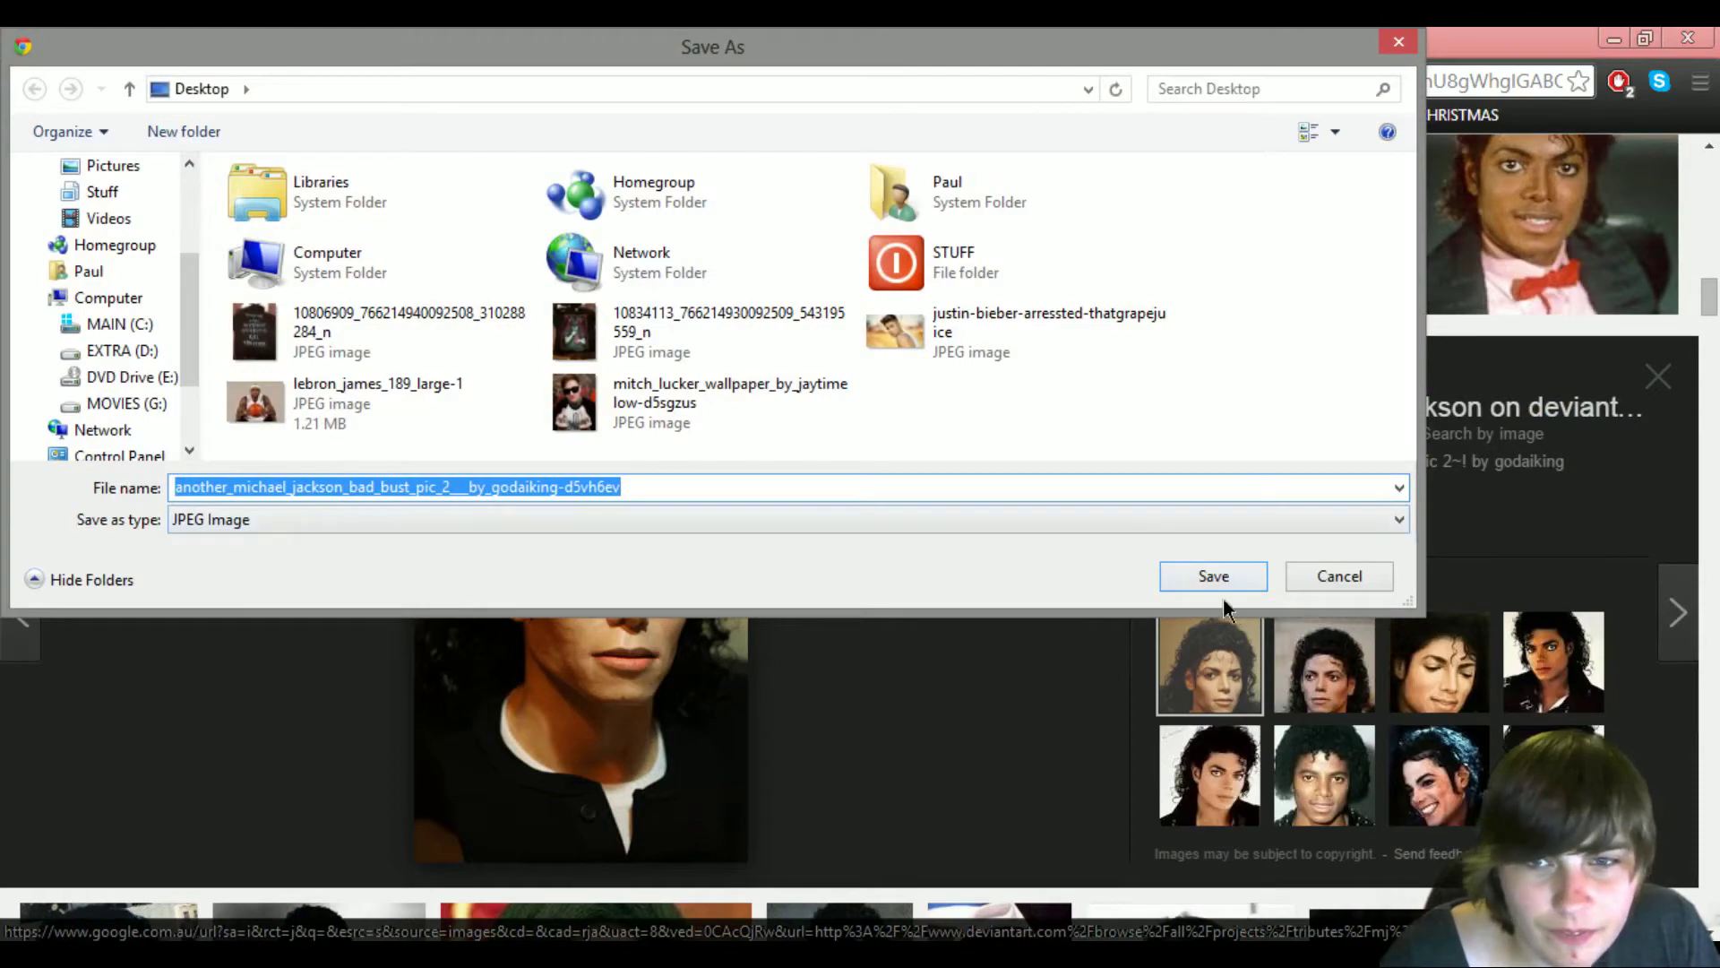
left_click(1179, 567)
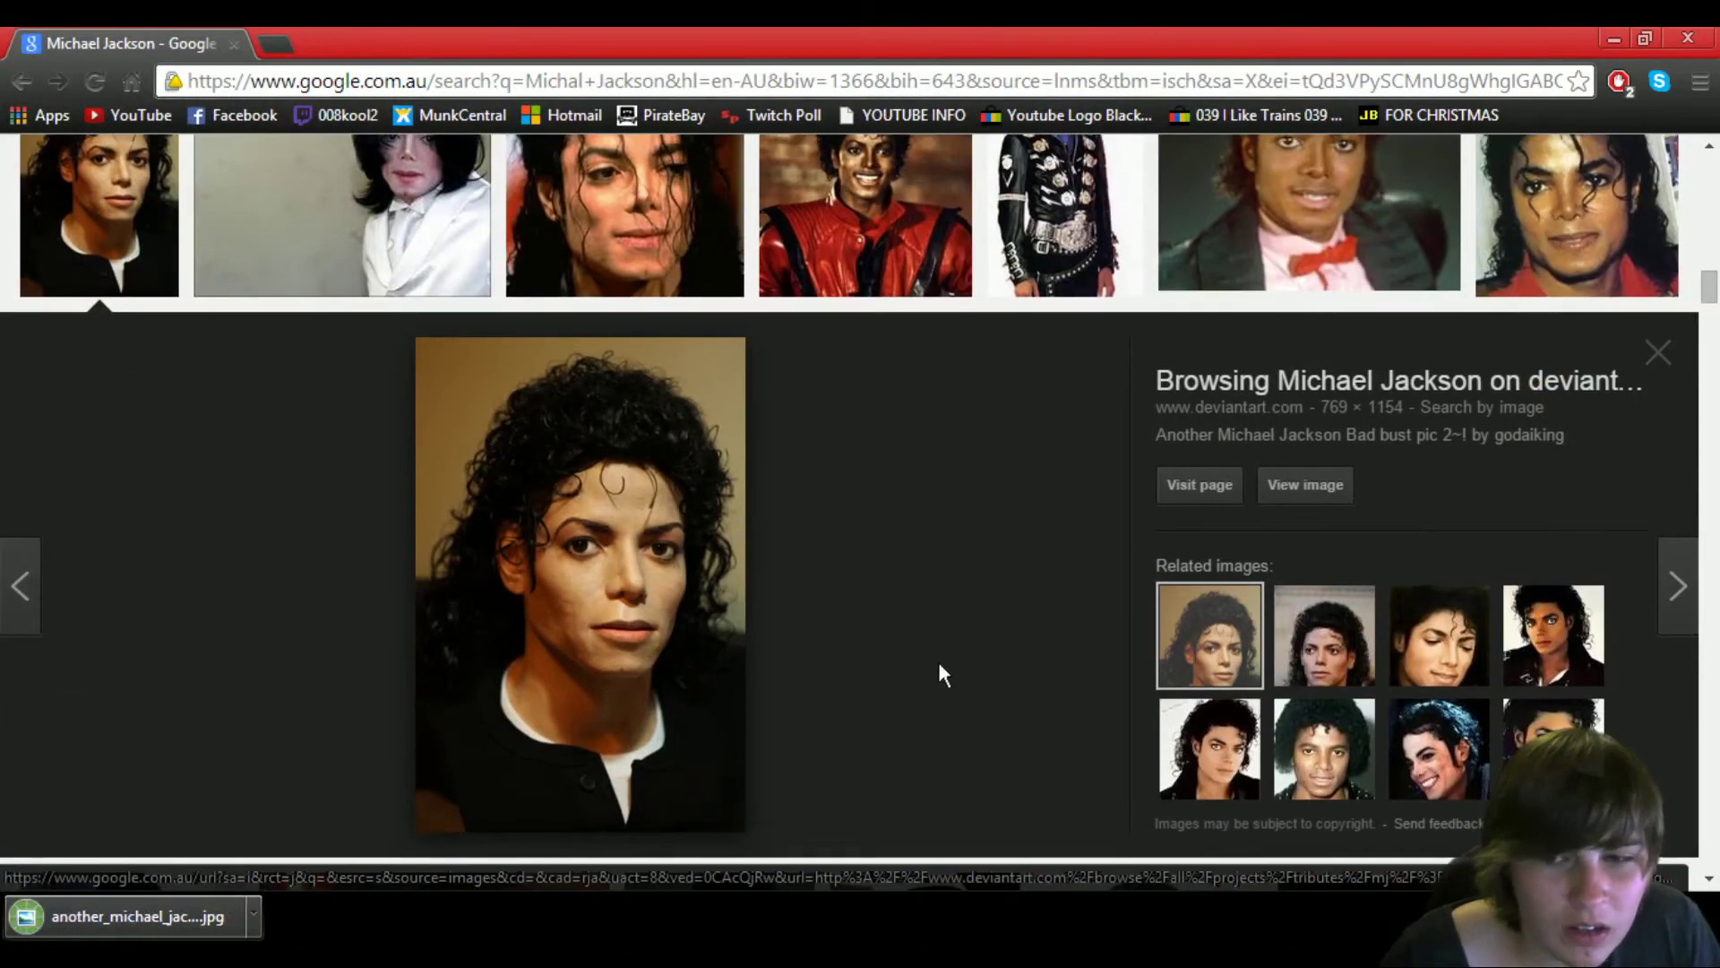
double_click(448, 27)
Back in Photoshop, drop the downloaded portrait onto the photo, then cancel that placement
left_click(856, 54)
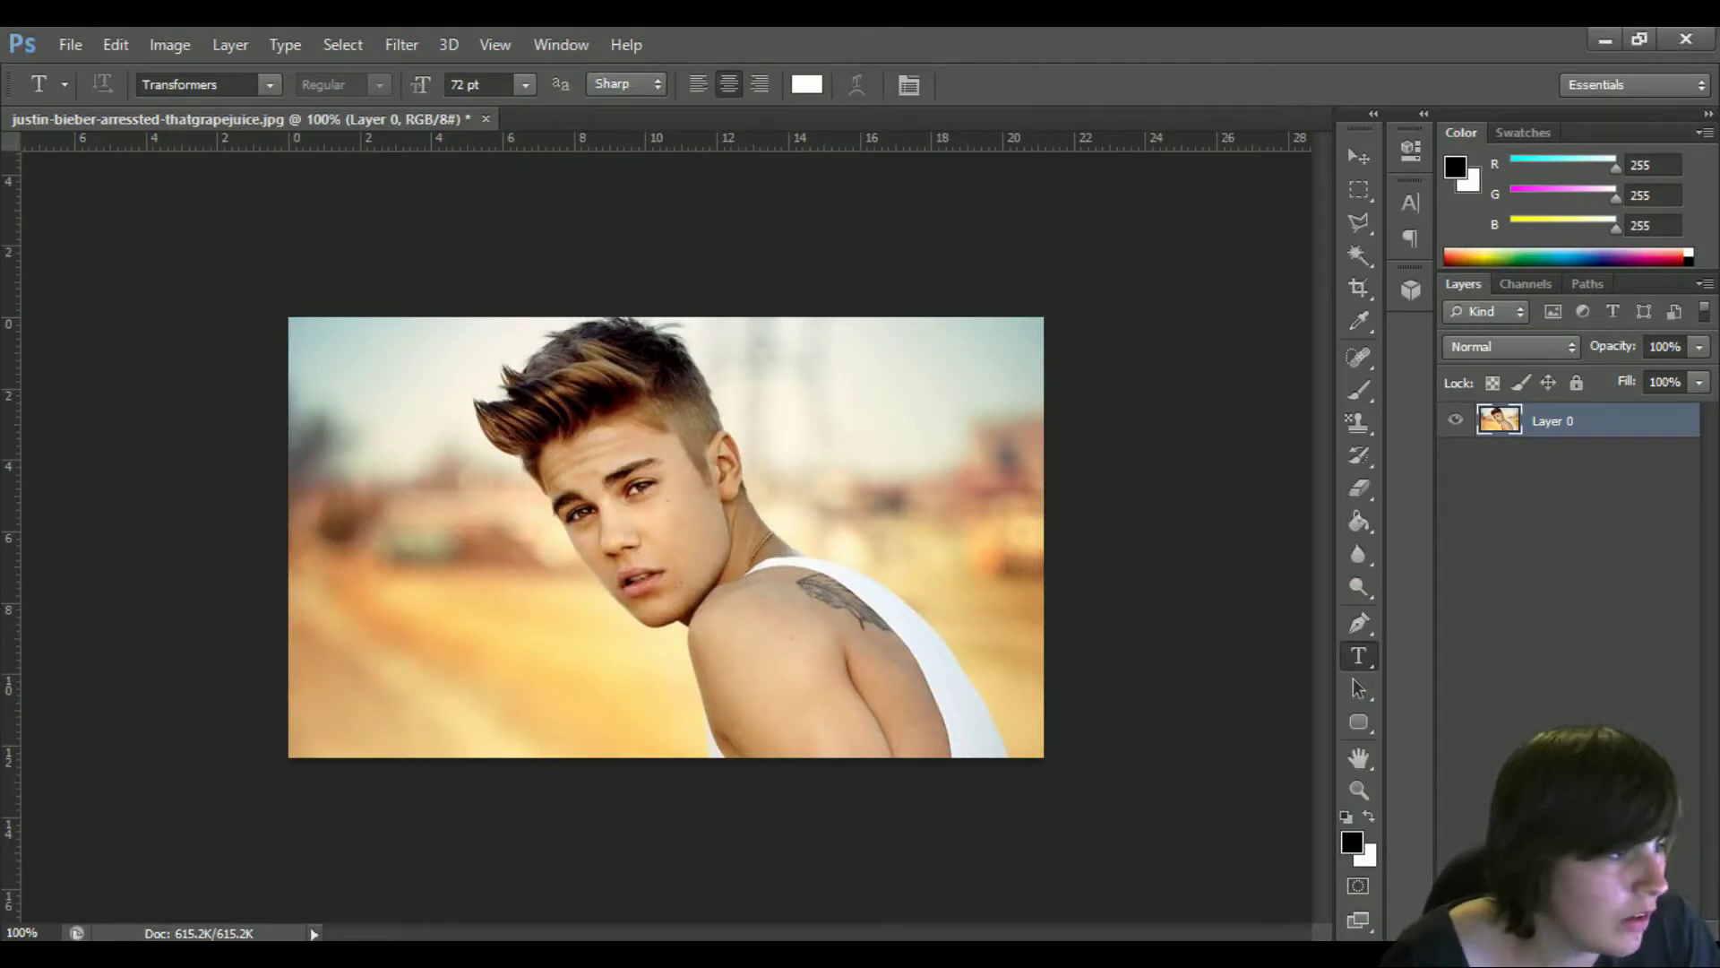
left_click_drag(167, 552, 309, 457)
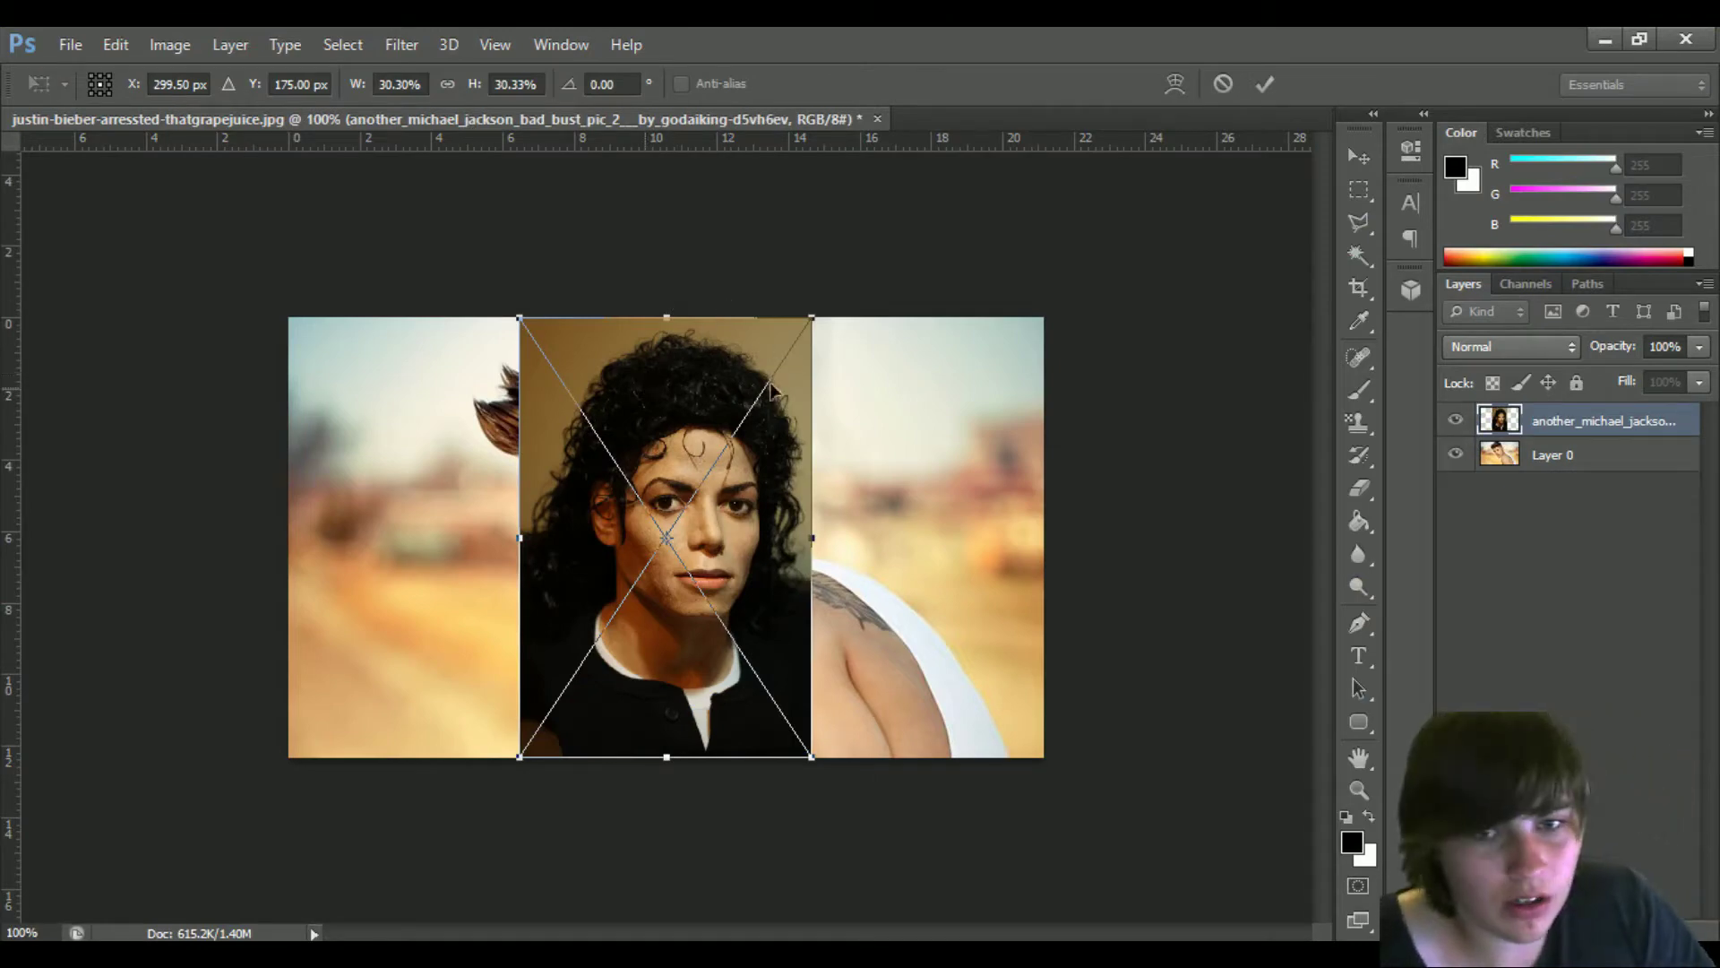
key("Escape")
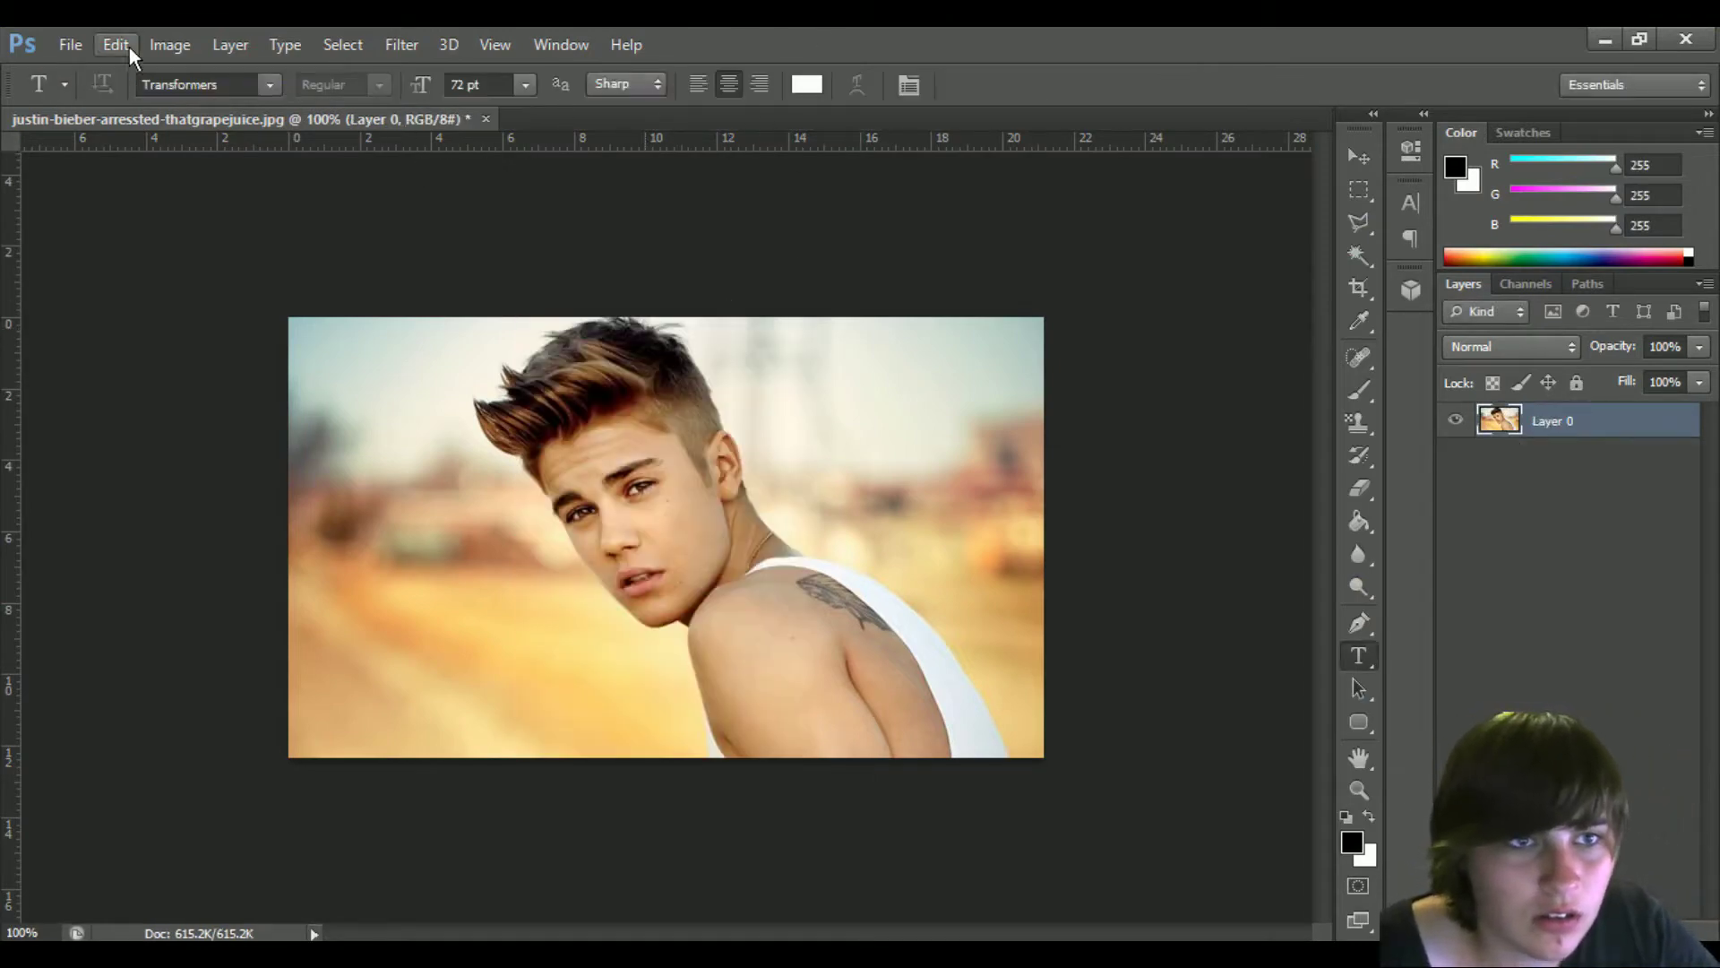
left_click(70, 45)
key("Escape")
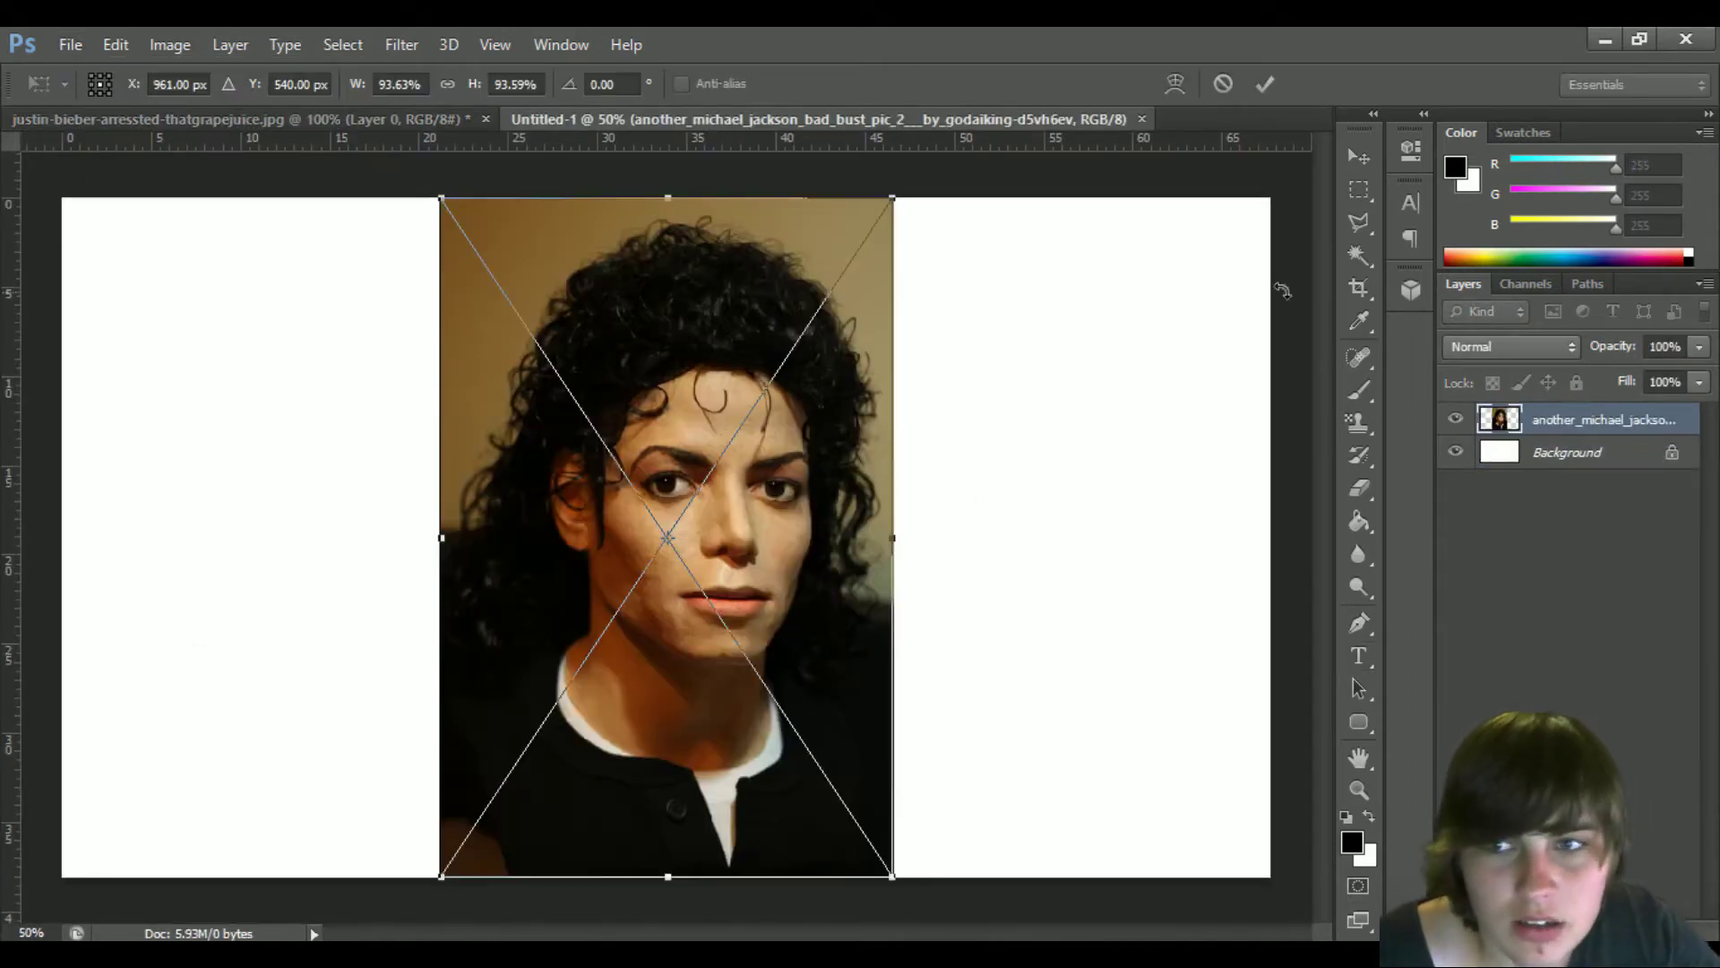
Place the portrait in the new Untitled-1 document and unlock its white background as Layer 0
left_click(1362, 168)
left_click(761, 395)
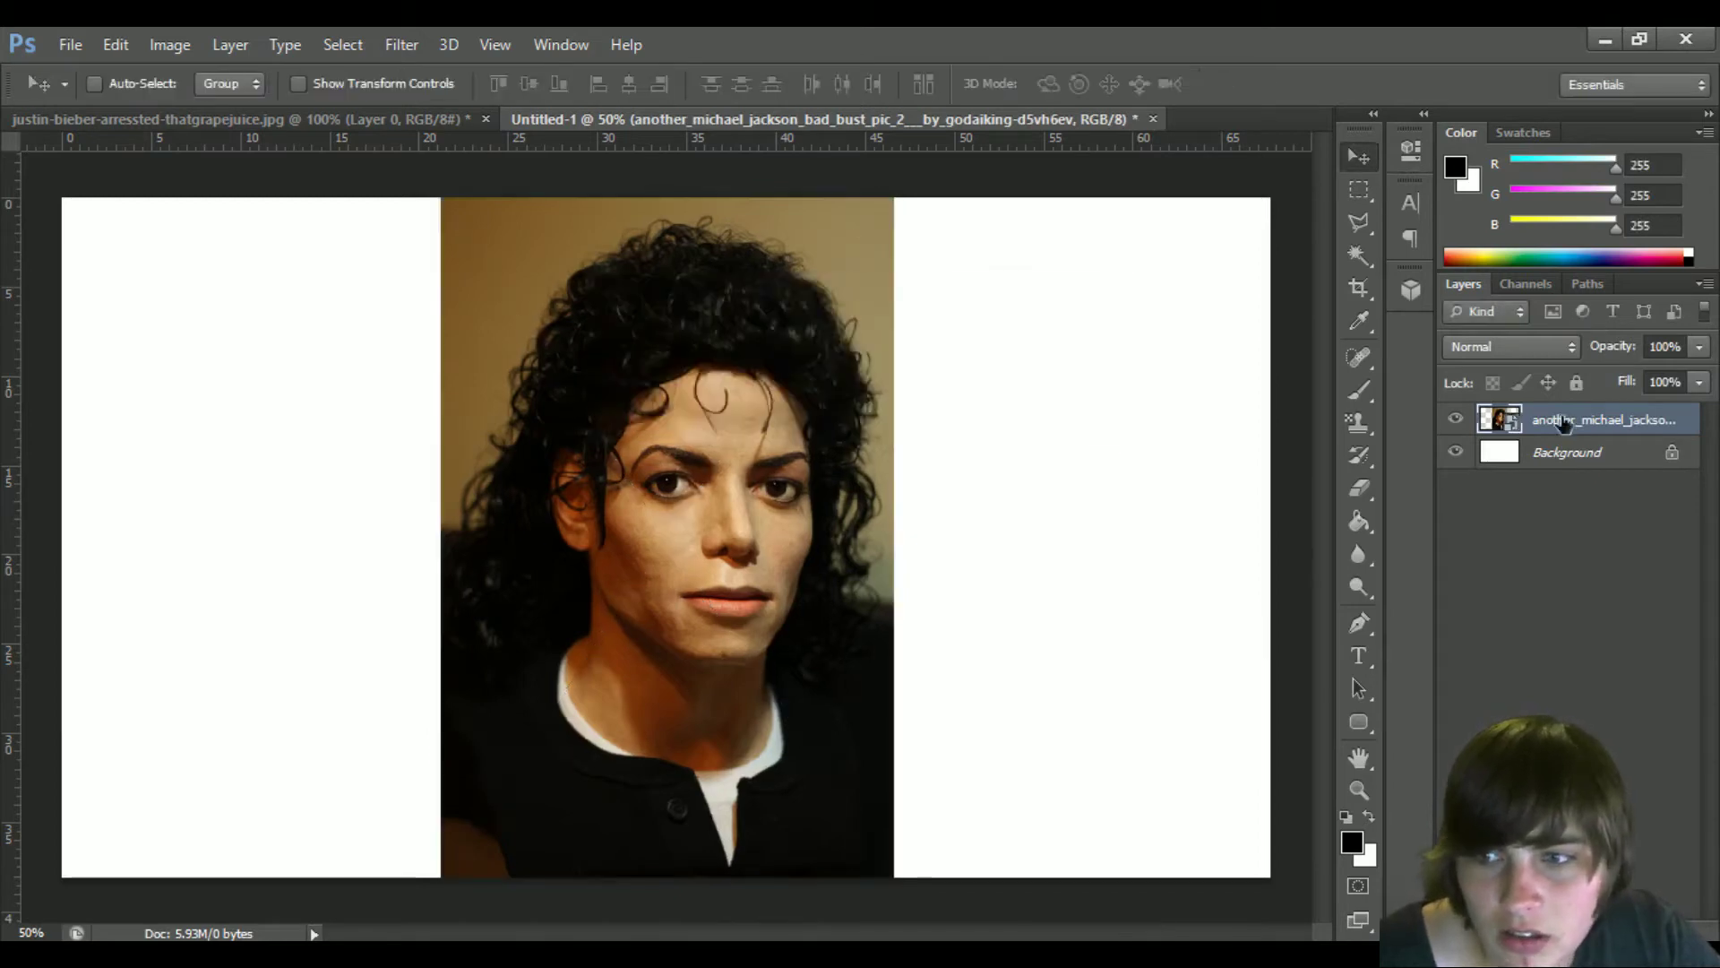
left_click(1576, 453)
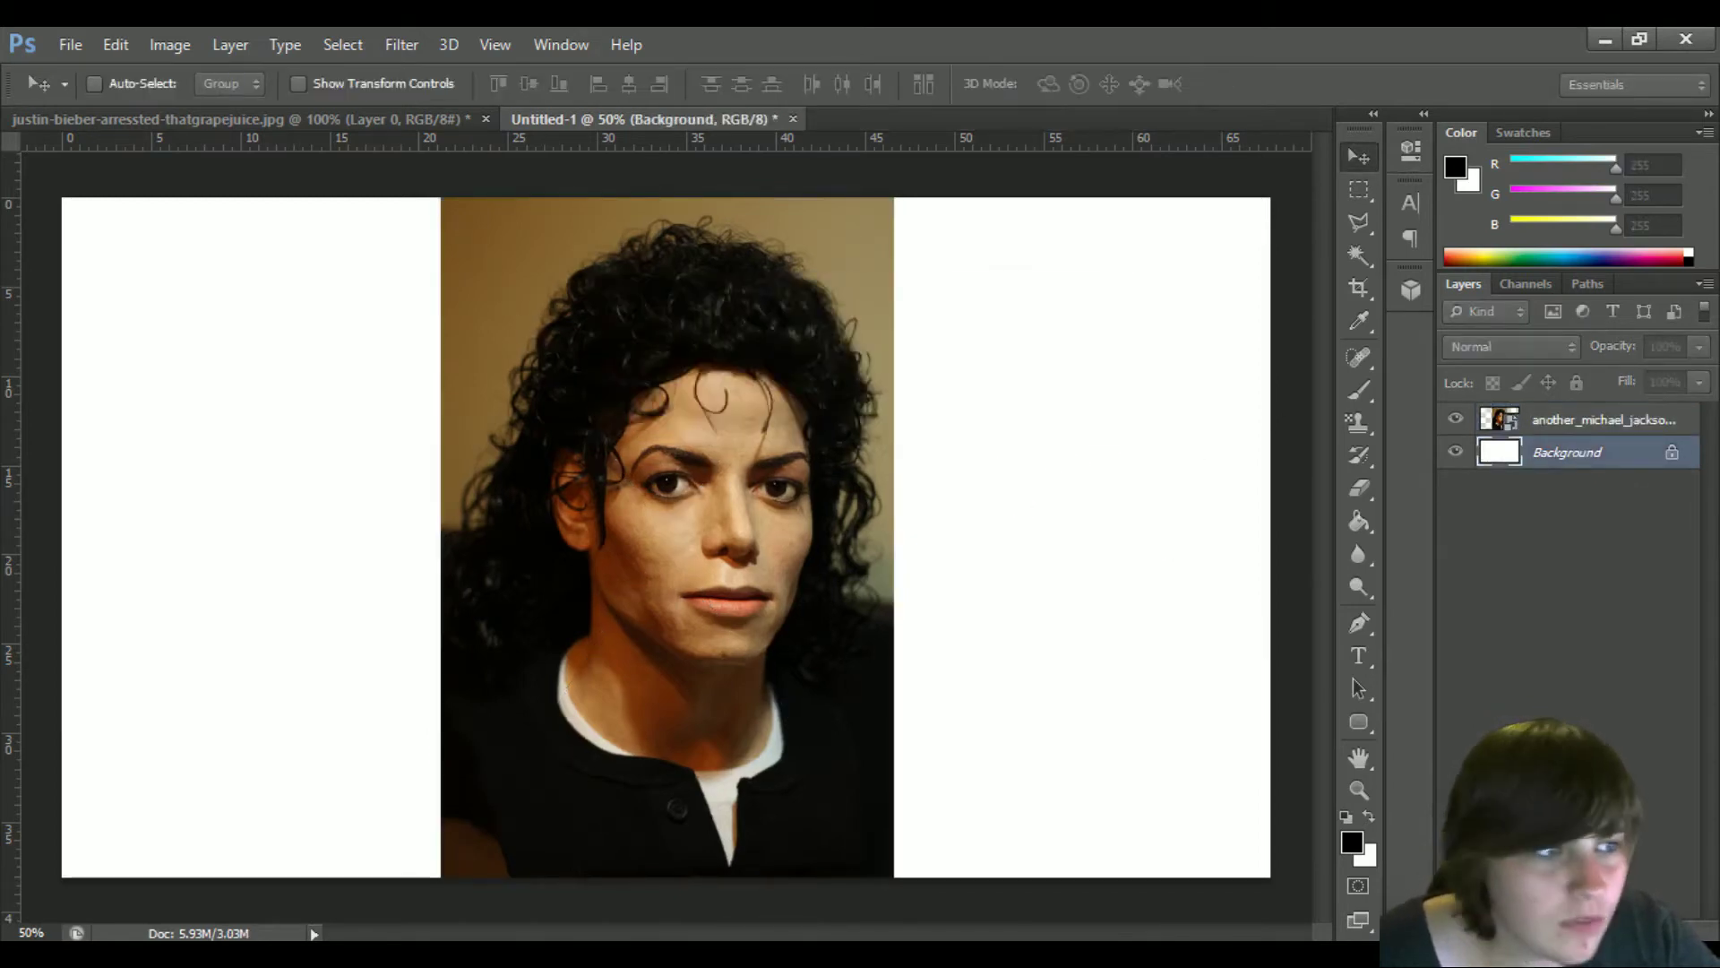
left_click(1672, 452)
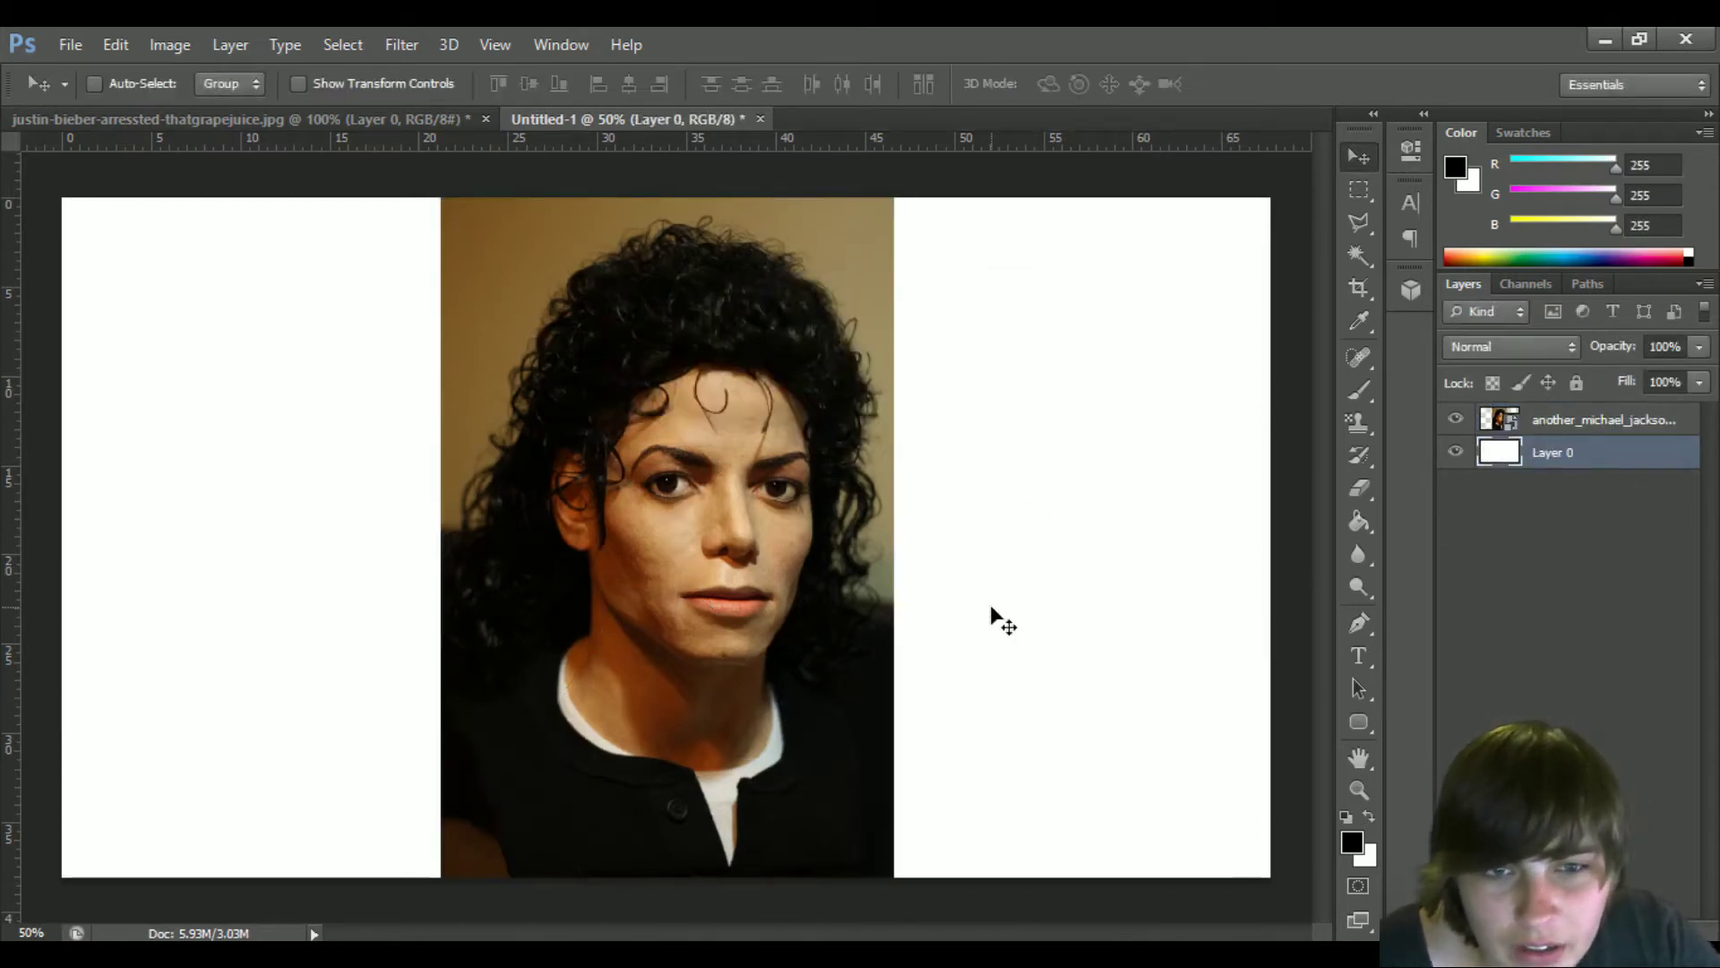
Outline the face with the Polygonal Lasso and paste into the street photo
left_click(1359, 222)
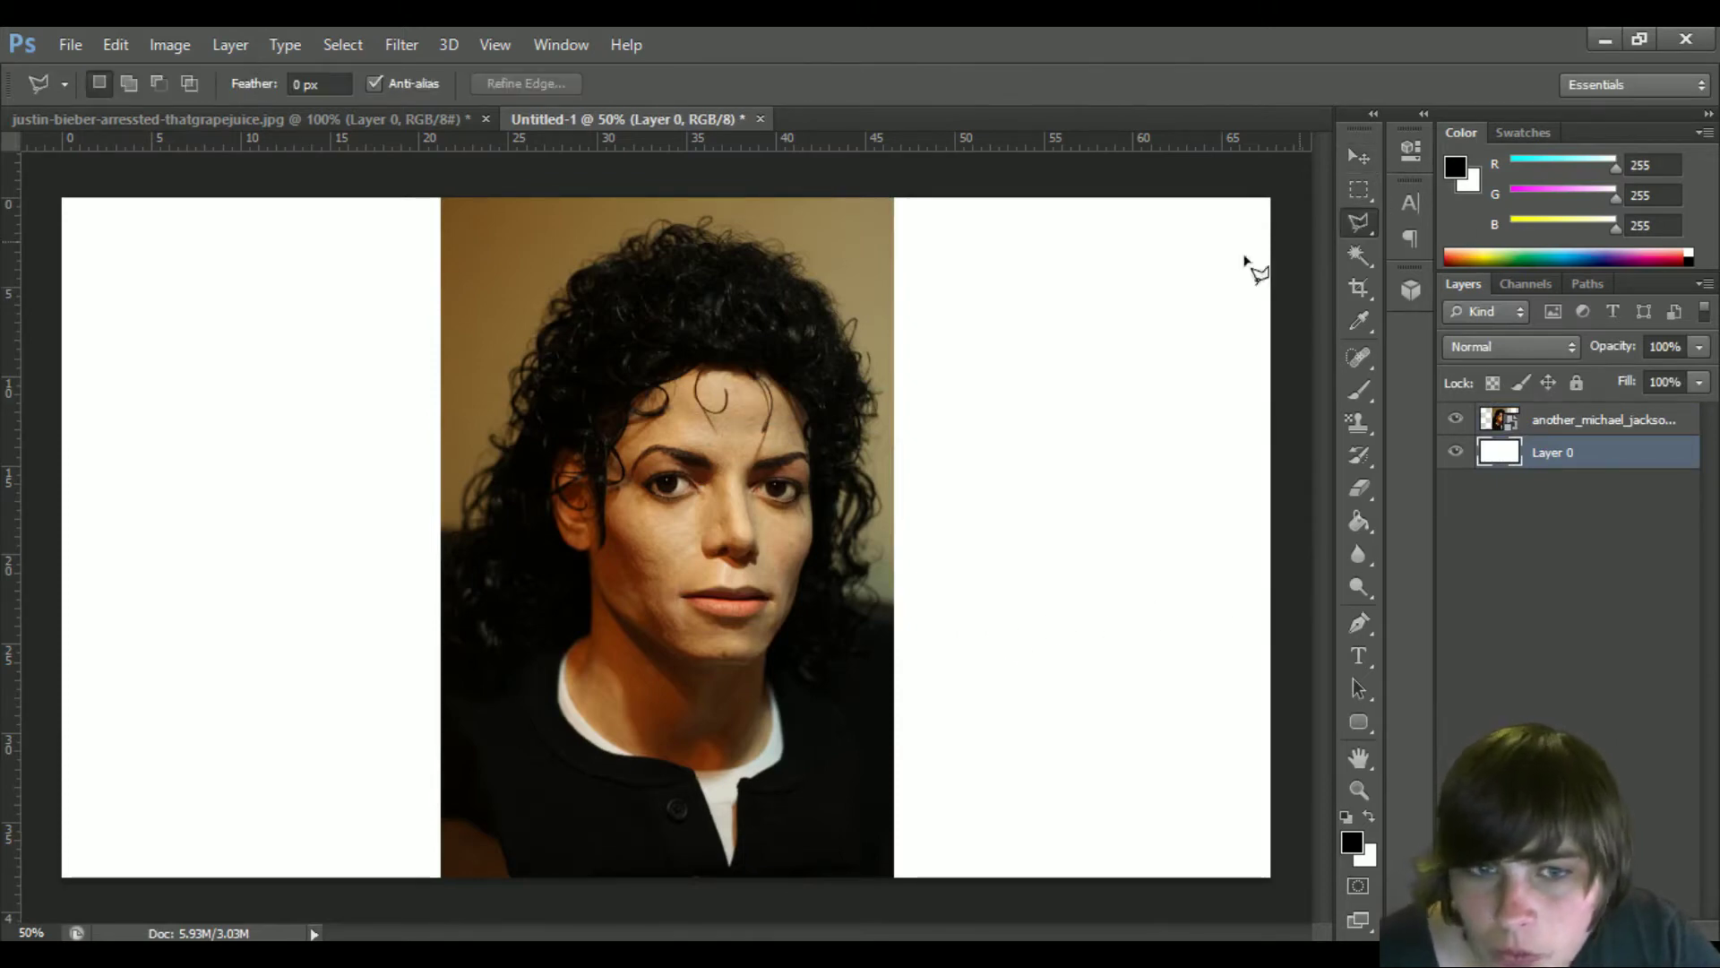
mouse_move(708, 370)
left_mouse_down()
mouse_move(619, 408)
mouse_move(597, 459)
mouse_move(596, 587)
mouse_move(663, 647)
mouse_move(755, 663)
mouse_move(813, 536)
mouse_move(807, 427)
mouse_move(758, 371)
mouse_move(711, 369)
left_mouse_up()
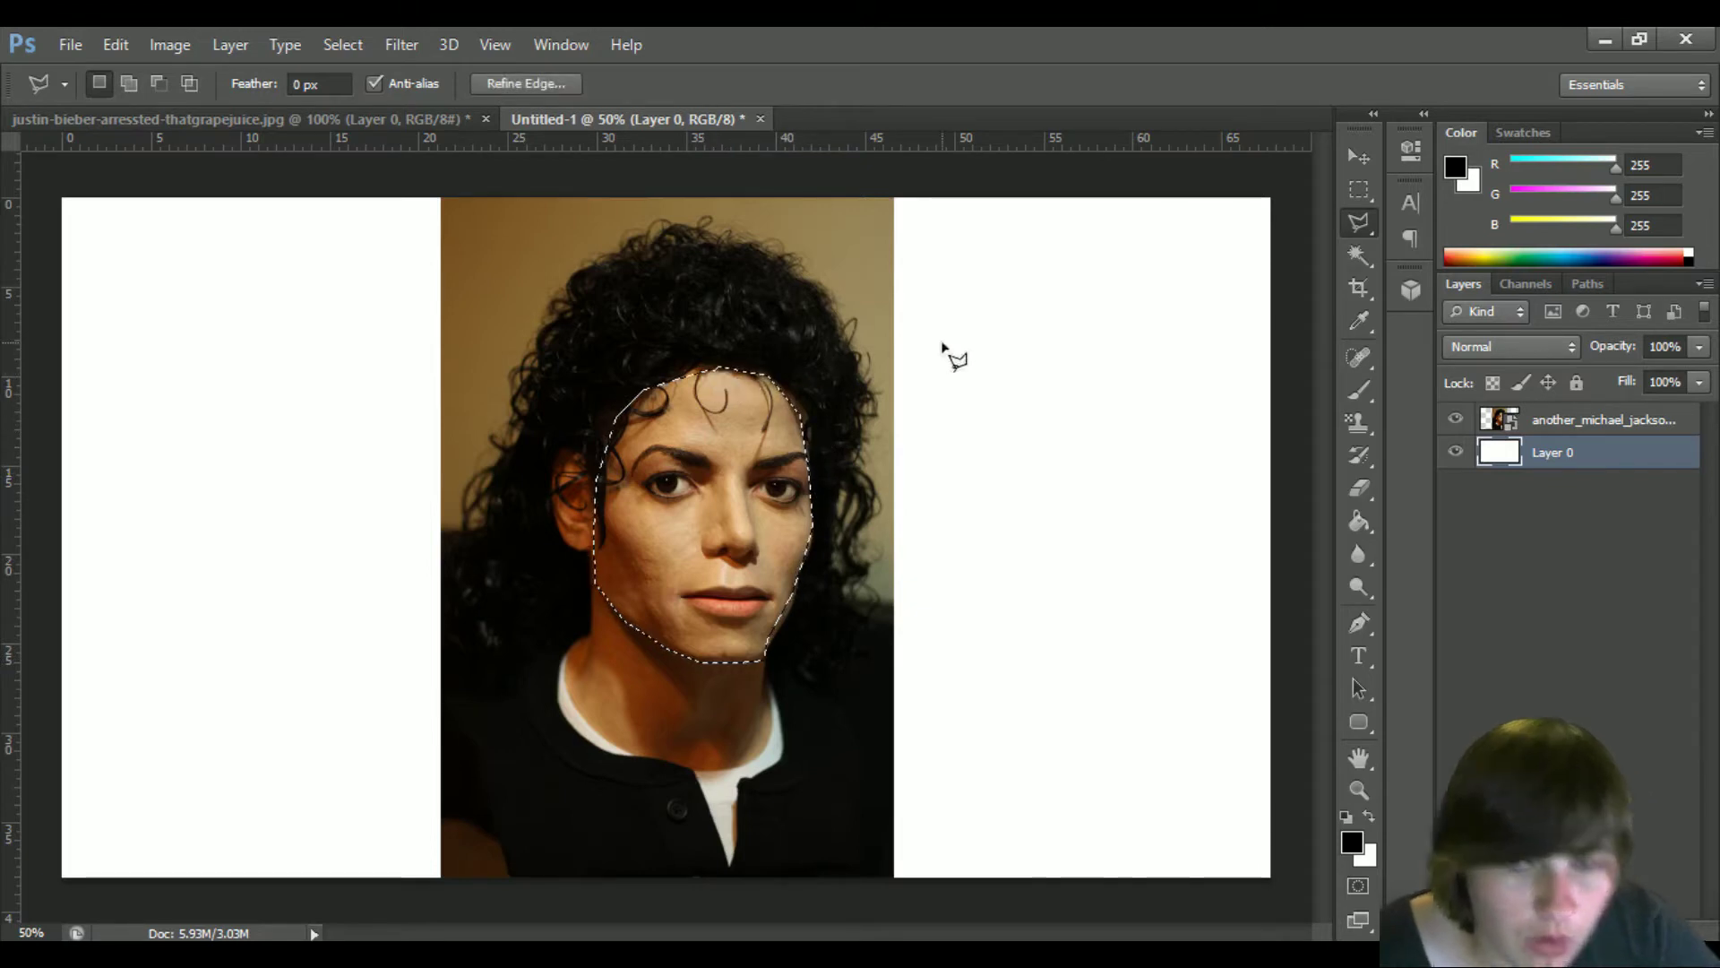
left_click(305, 119)
key("ctrl+v")
Shrink the pasted shape to about 61%, move it onto the face, then undo the mistaken white layer
key("ctrl+t")
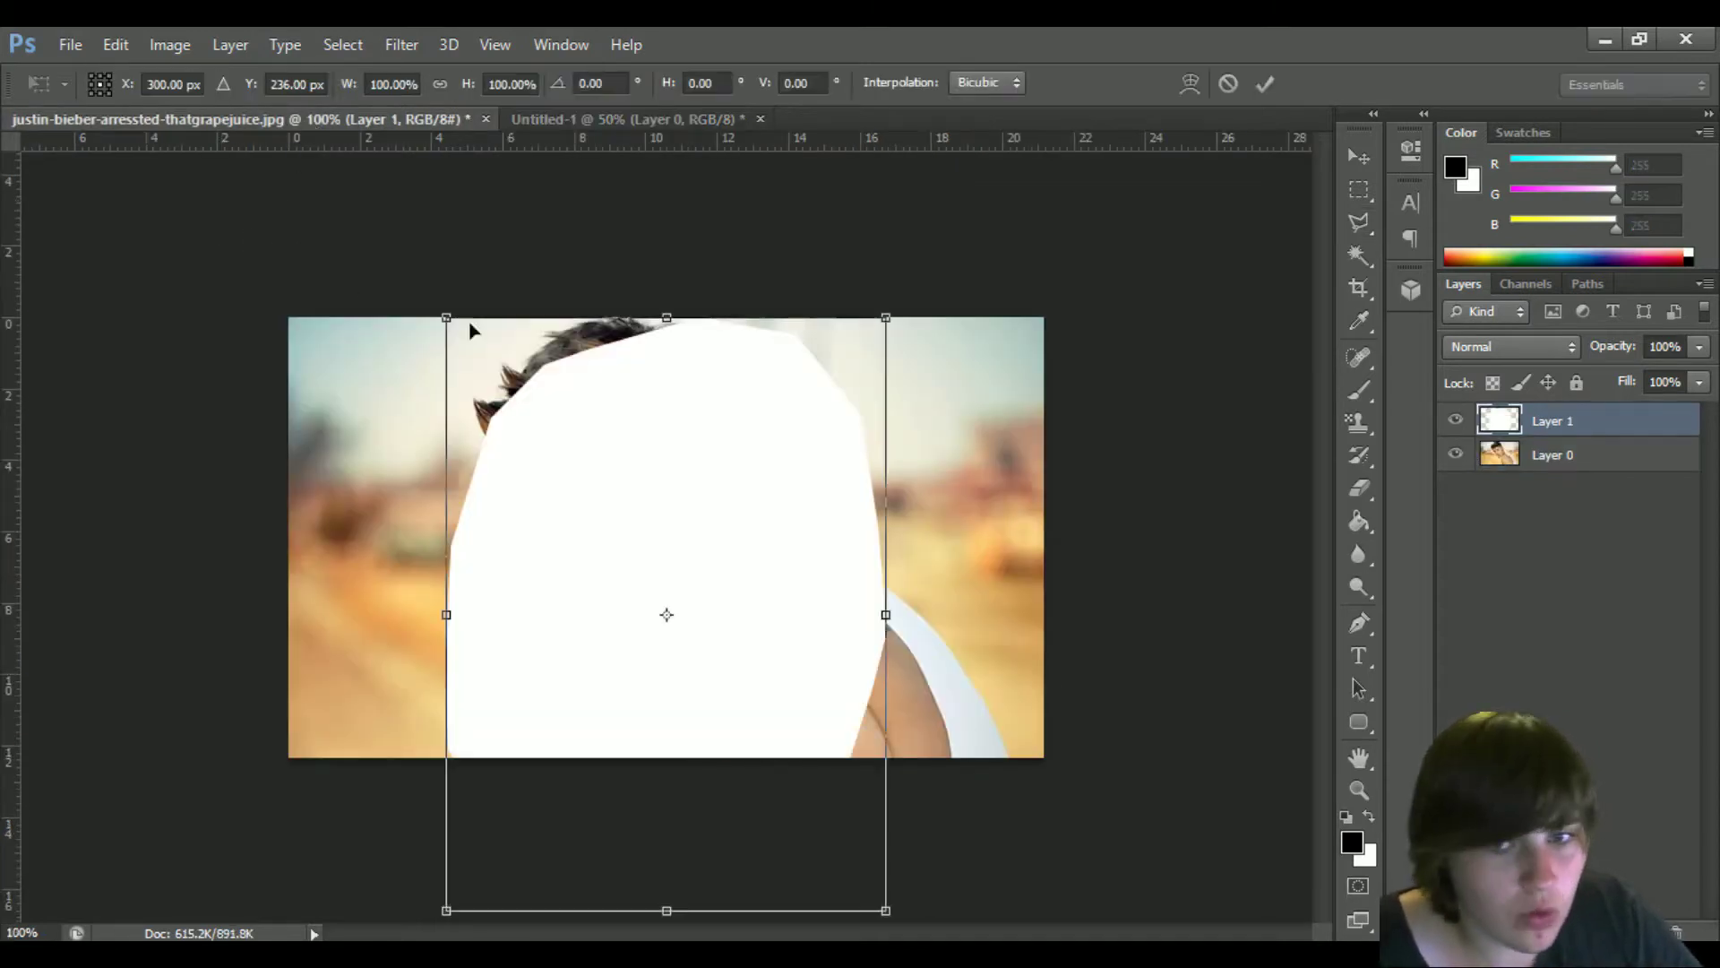
left_click_drag(867, 327, 627, 414)
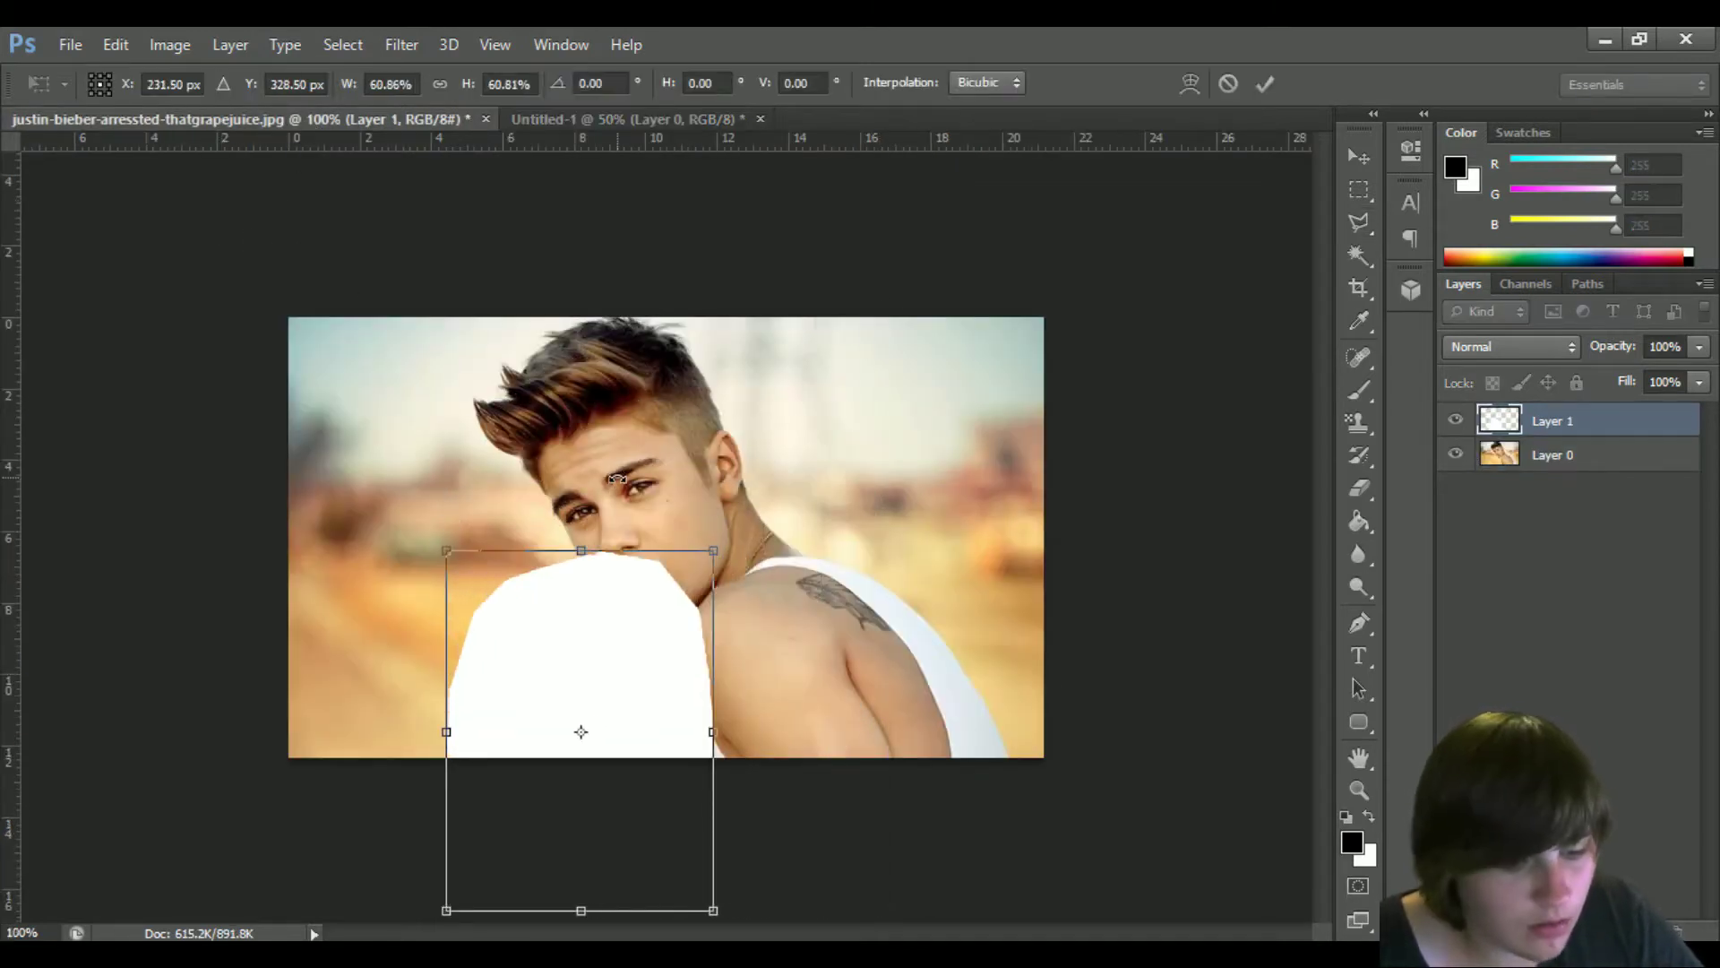
left_click_drag(571, 647, 644, 450)
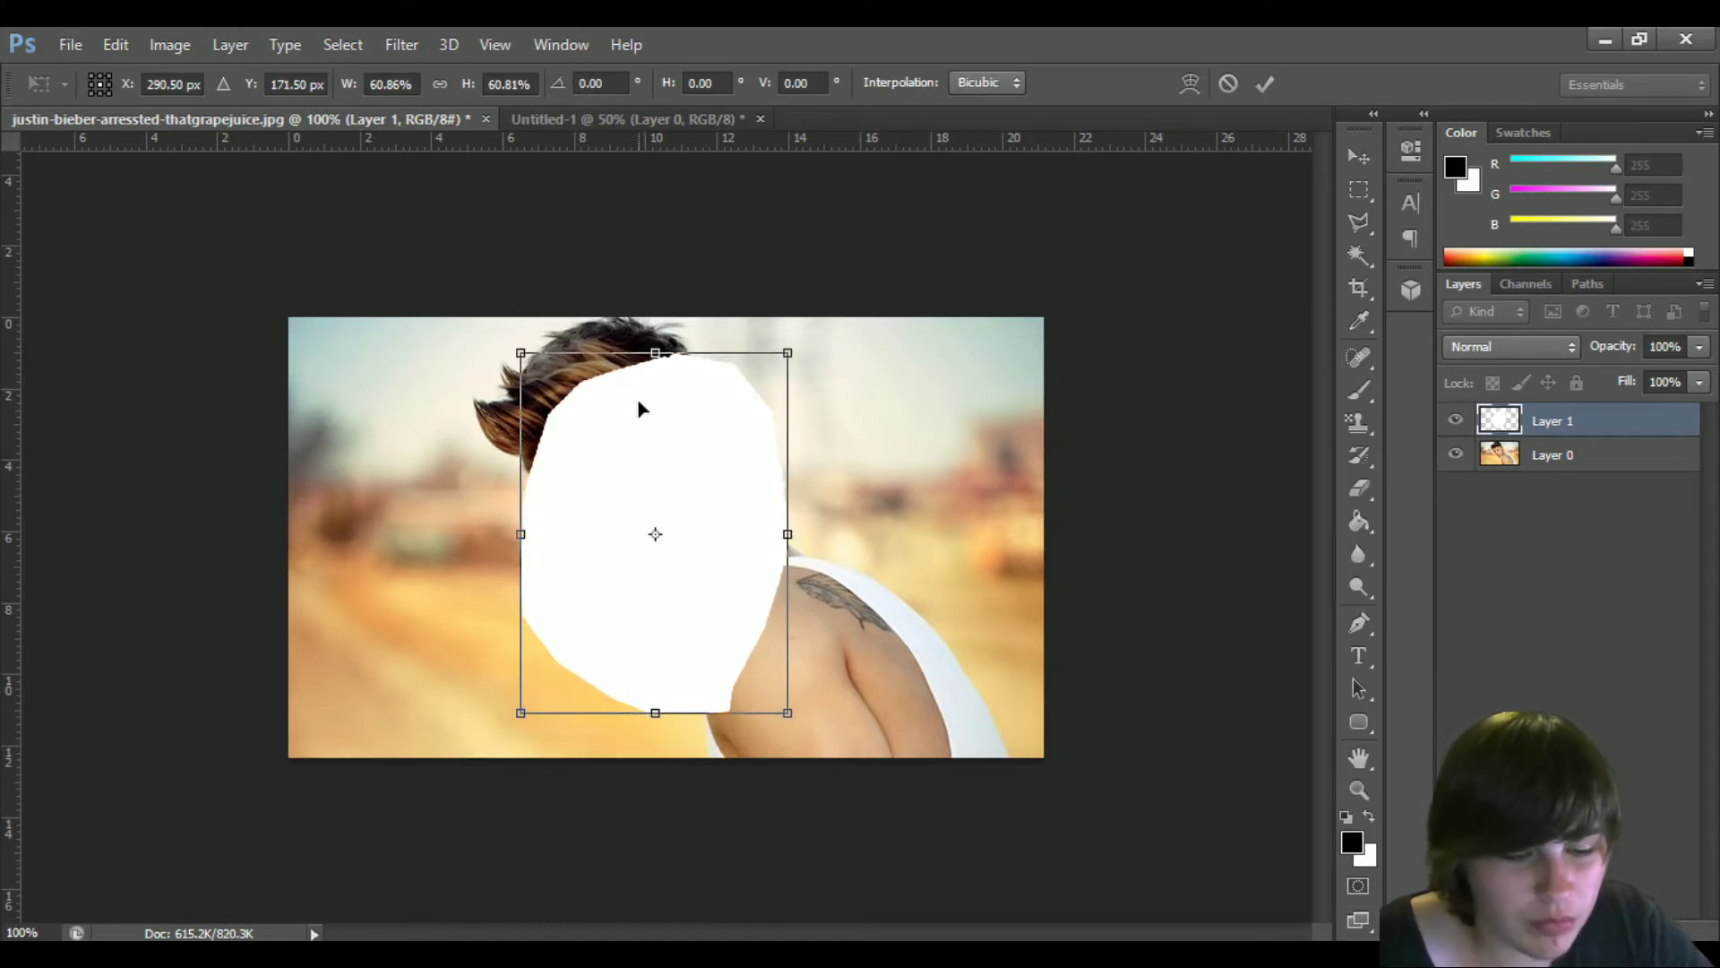
key("Return")
key("ctrl+alt+z")
key("ctrl+alt+z")
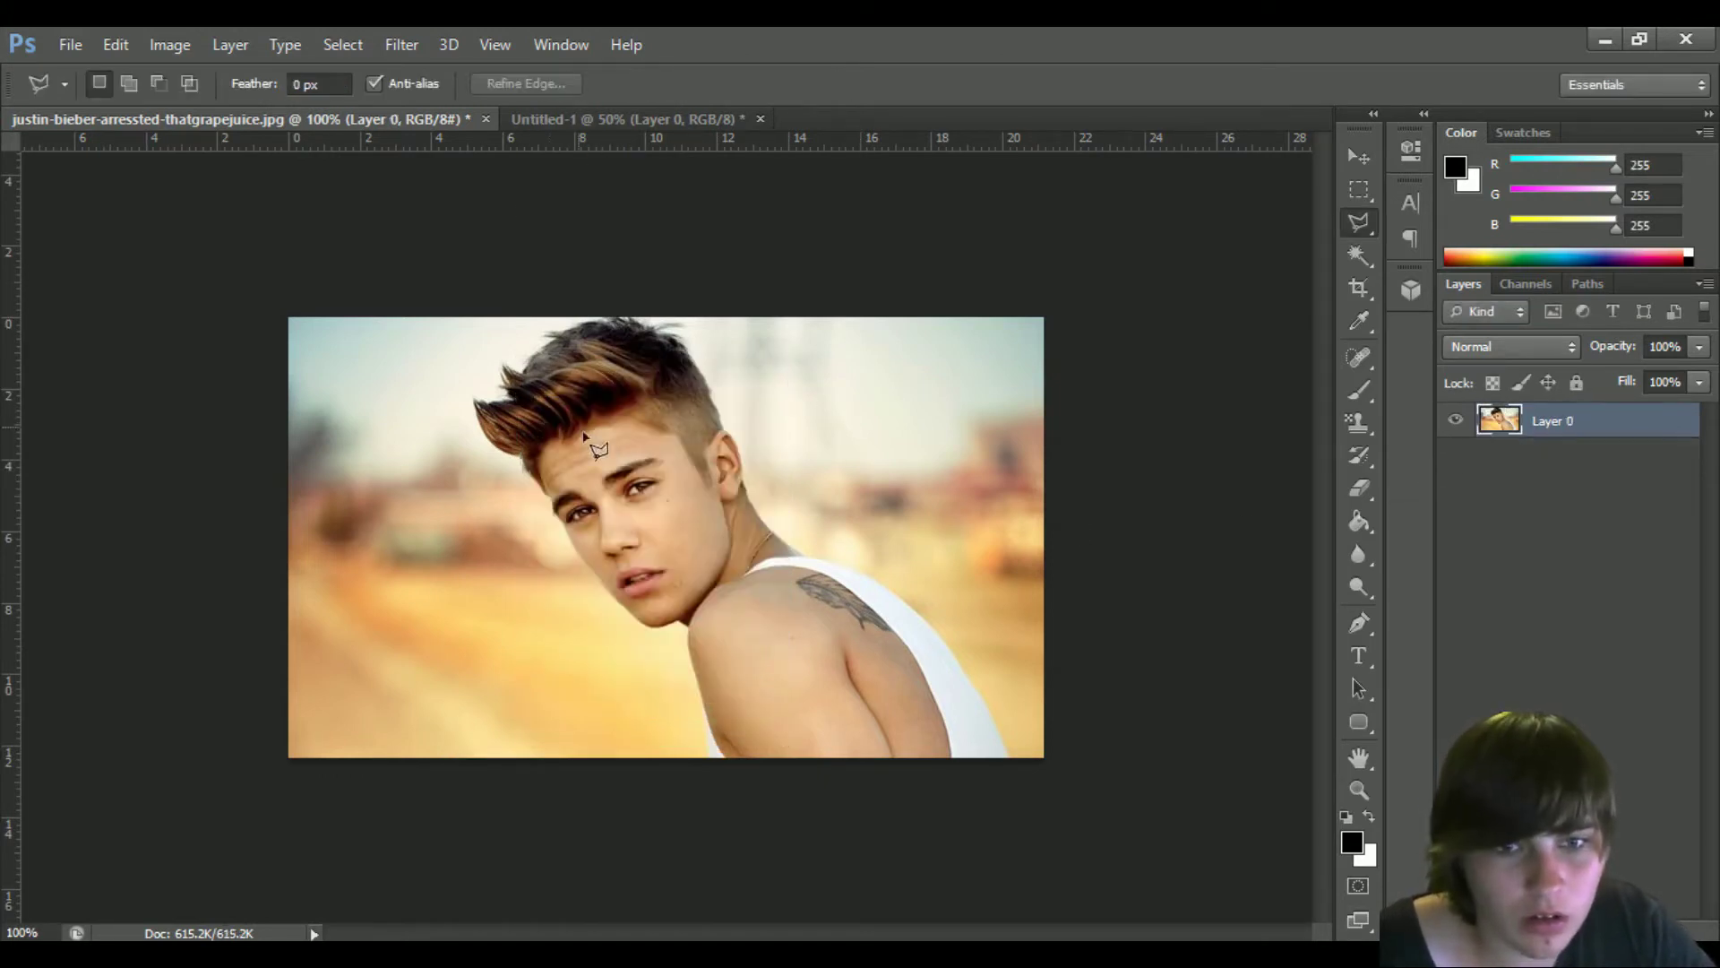
Copy the selected face from the portrait layer and paste it into the street photo
left_click(627, 119)
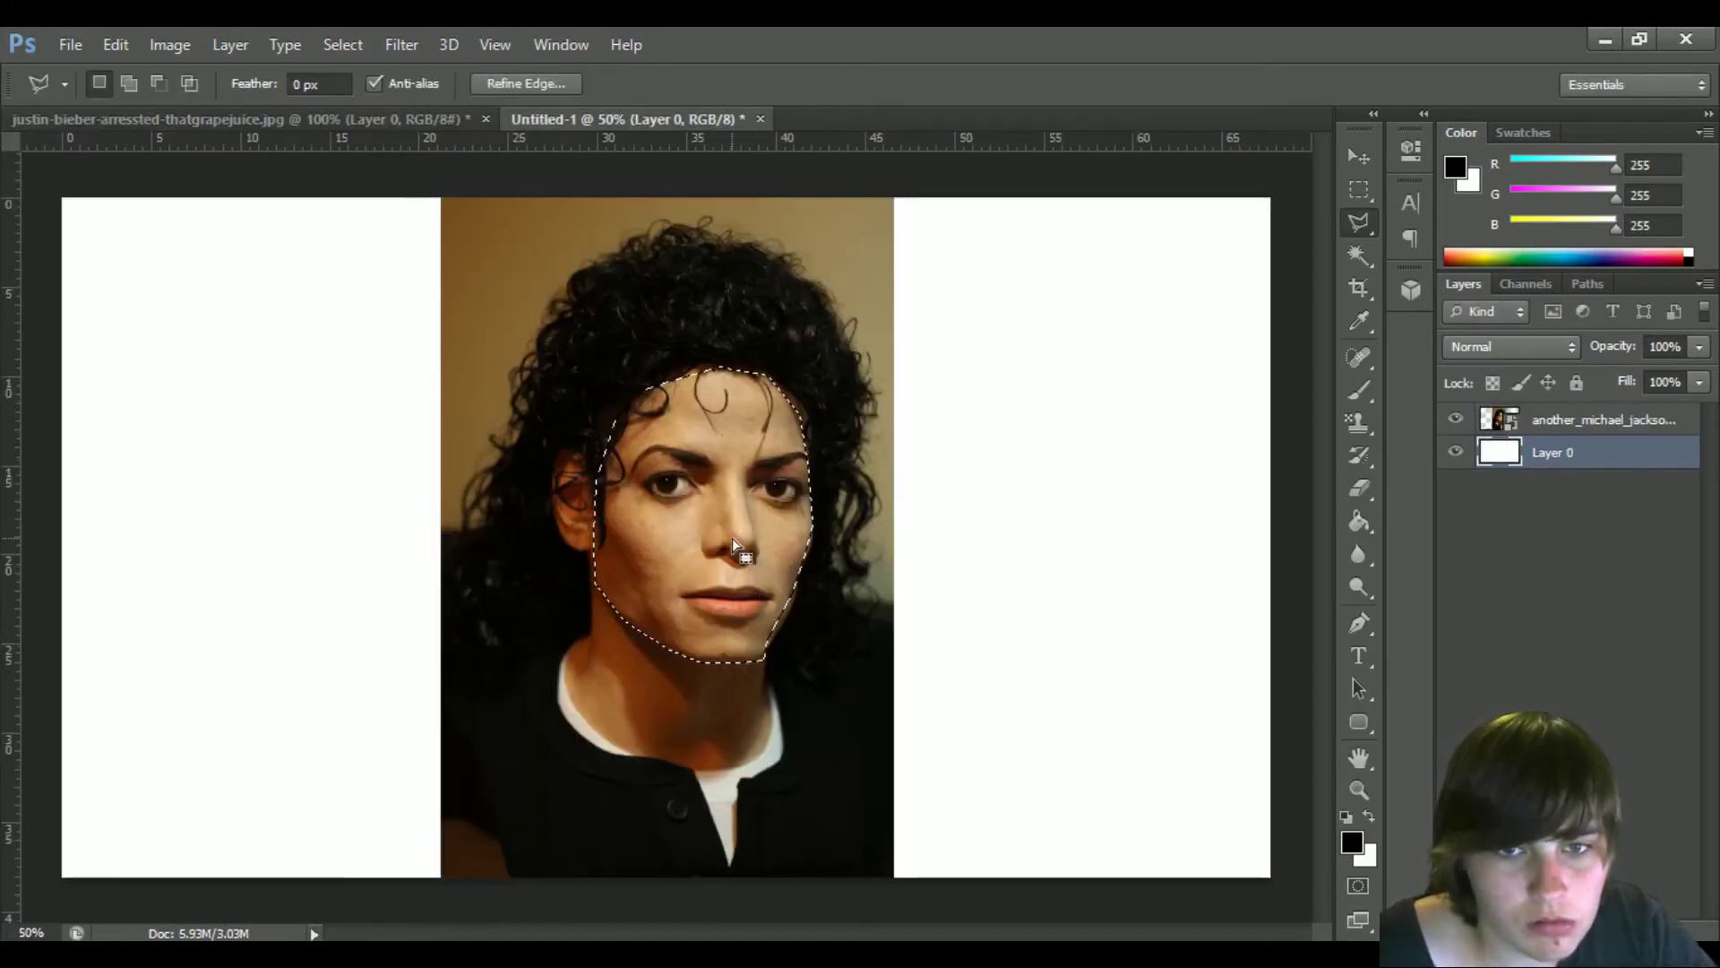
left_click(1586, 419)
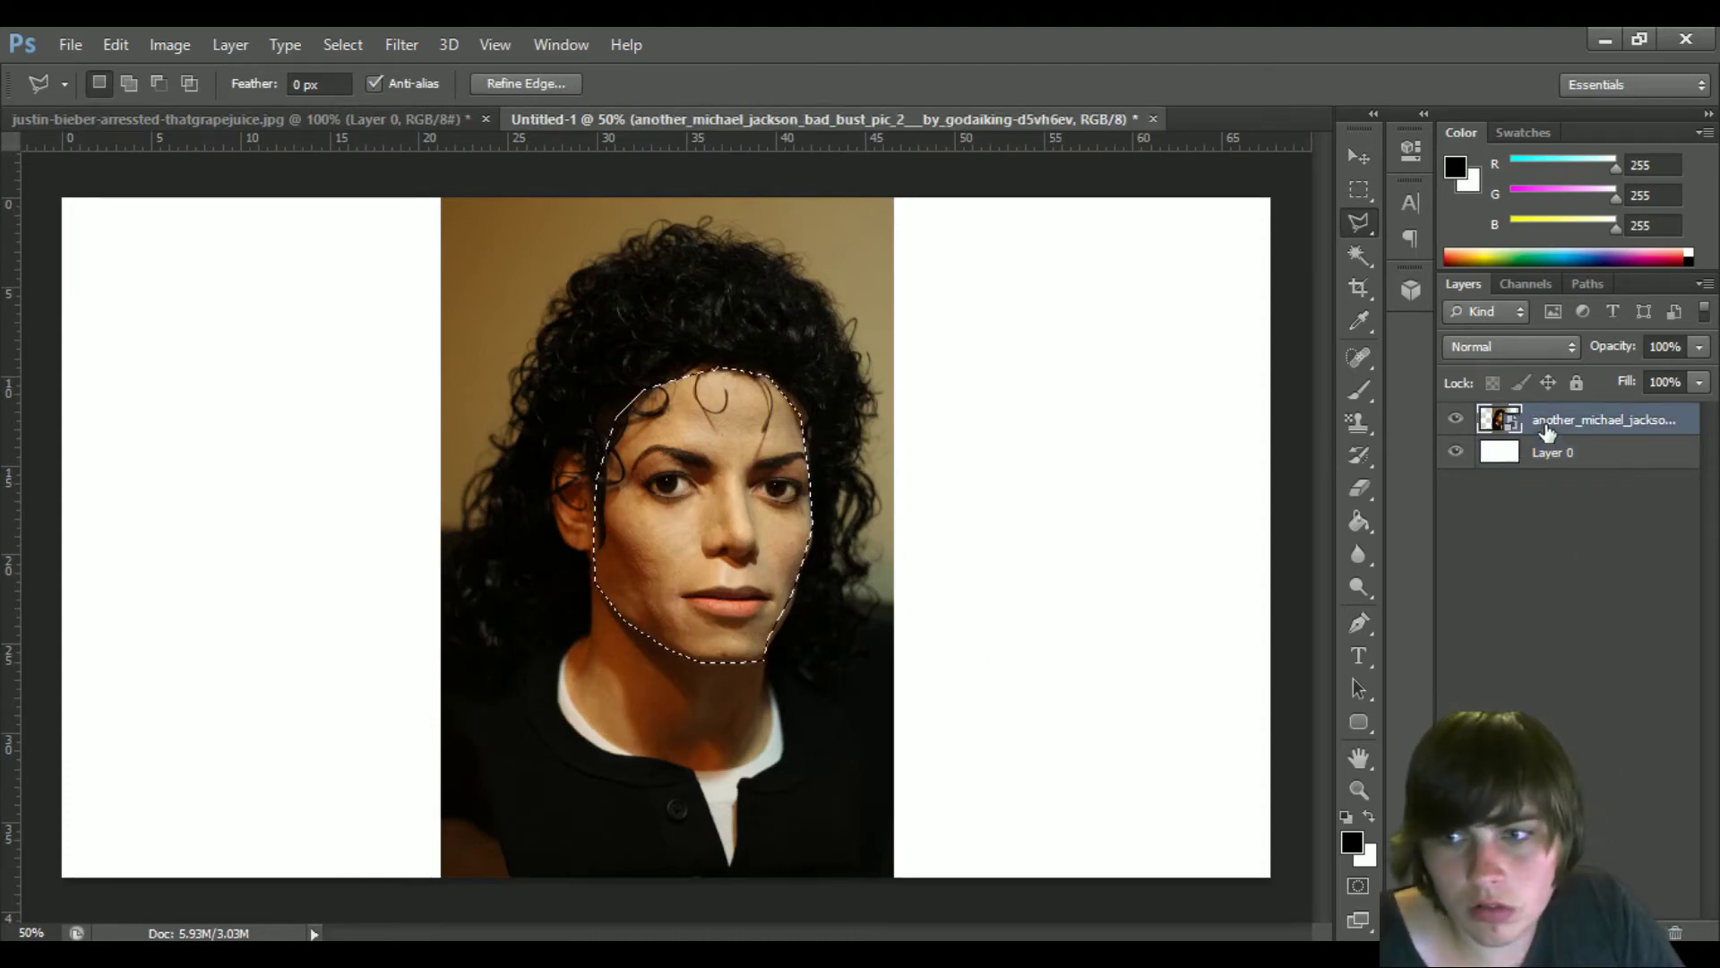
key("ctrl+c")
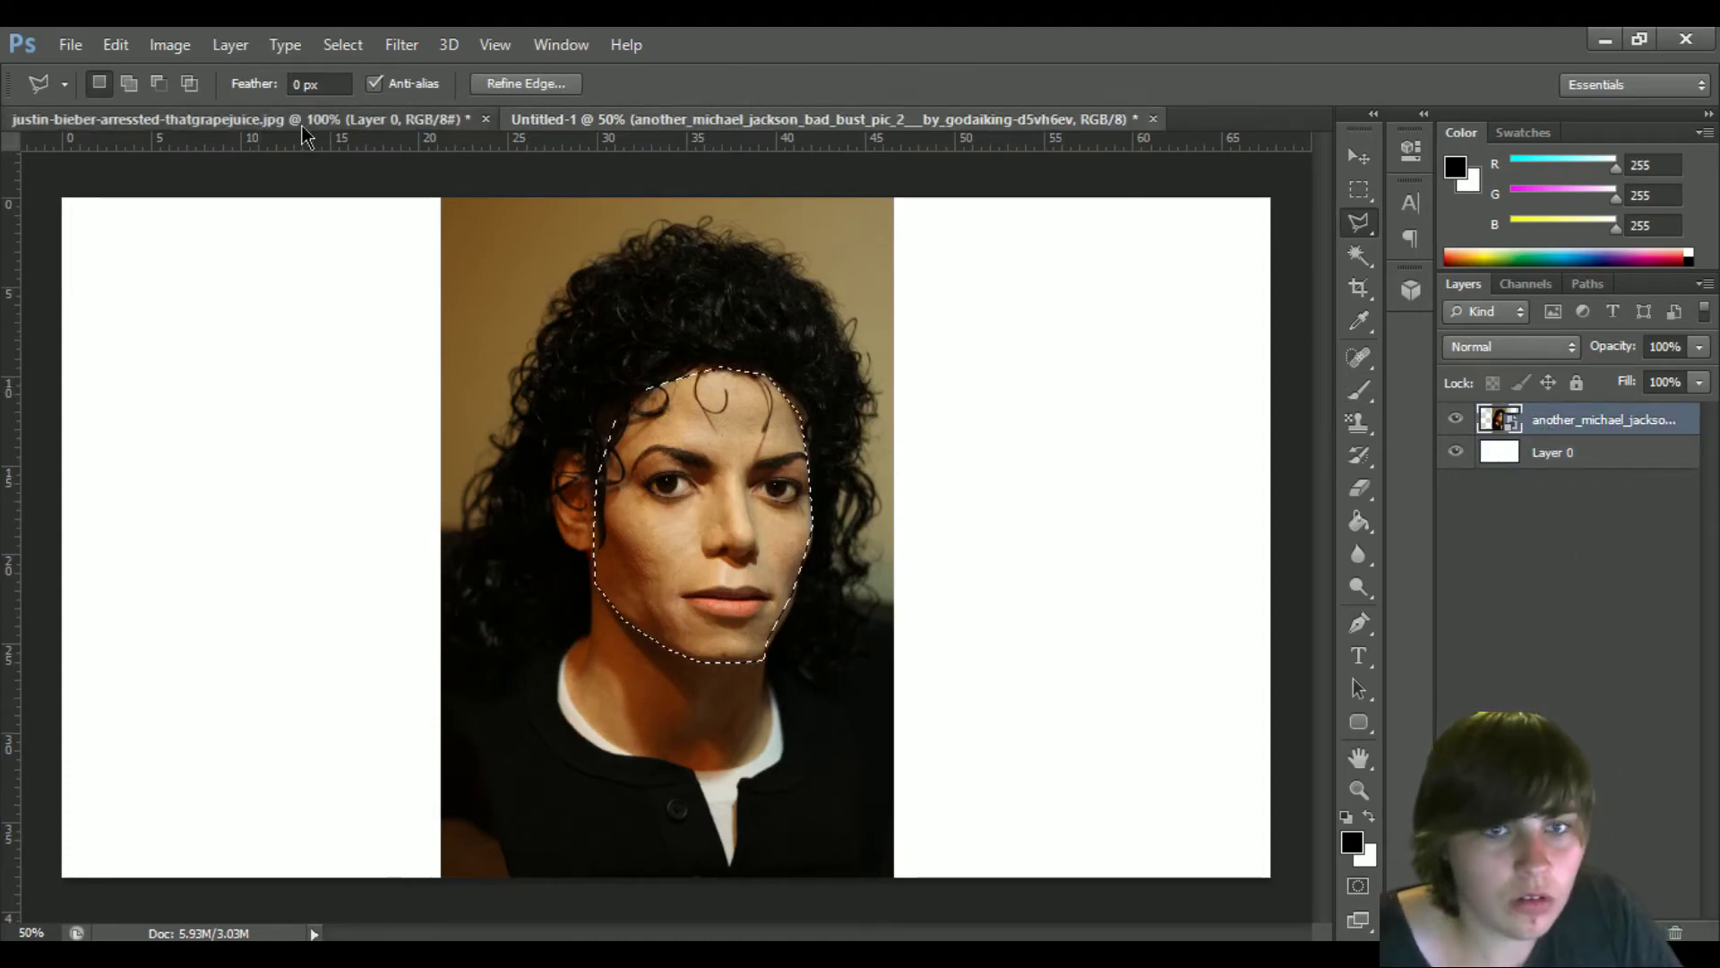
left_click(325, 120)
key("ctrl+v")
Shrink the pasted face to about 40% over the original face and make it semi-transparent
key("ctrl+t")
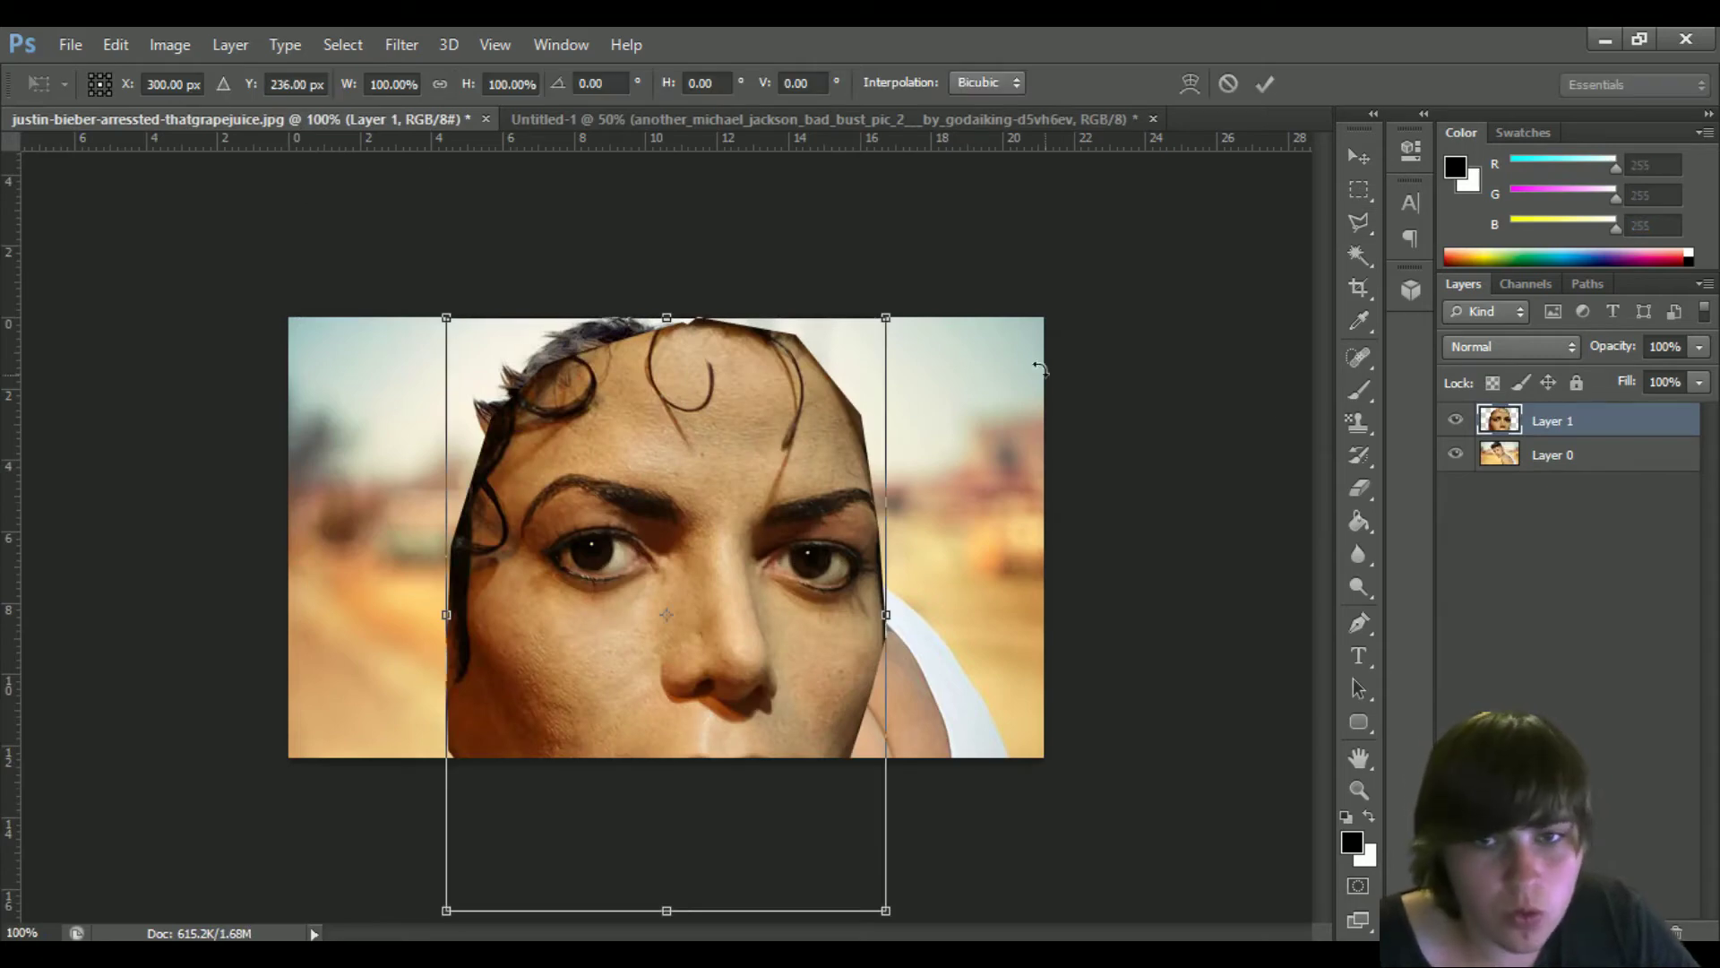
left_click_drag(883, 323, 711, 549)
left_click_drag(600, 703, 659, 488)
left_click_drag(774, 348, 697, 518)
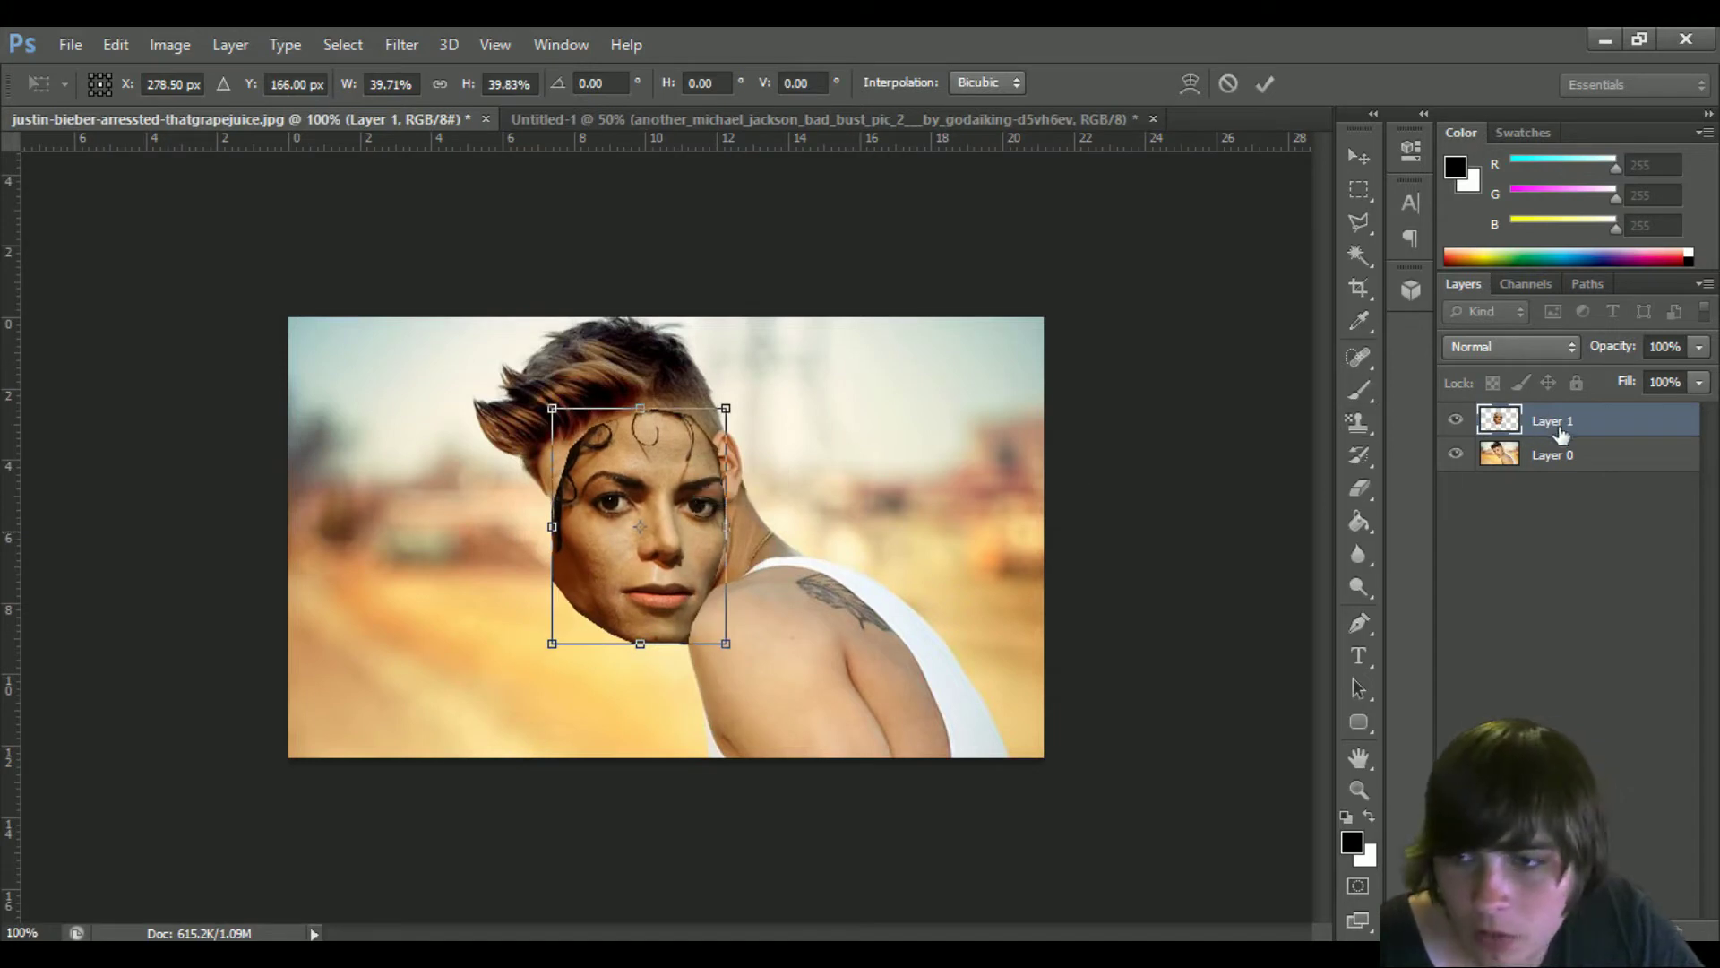
left_click(1699, 346)
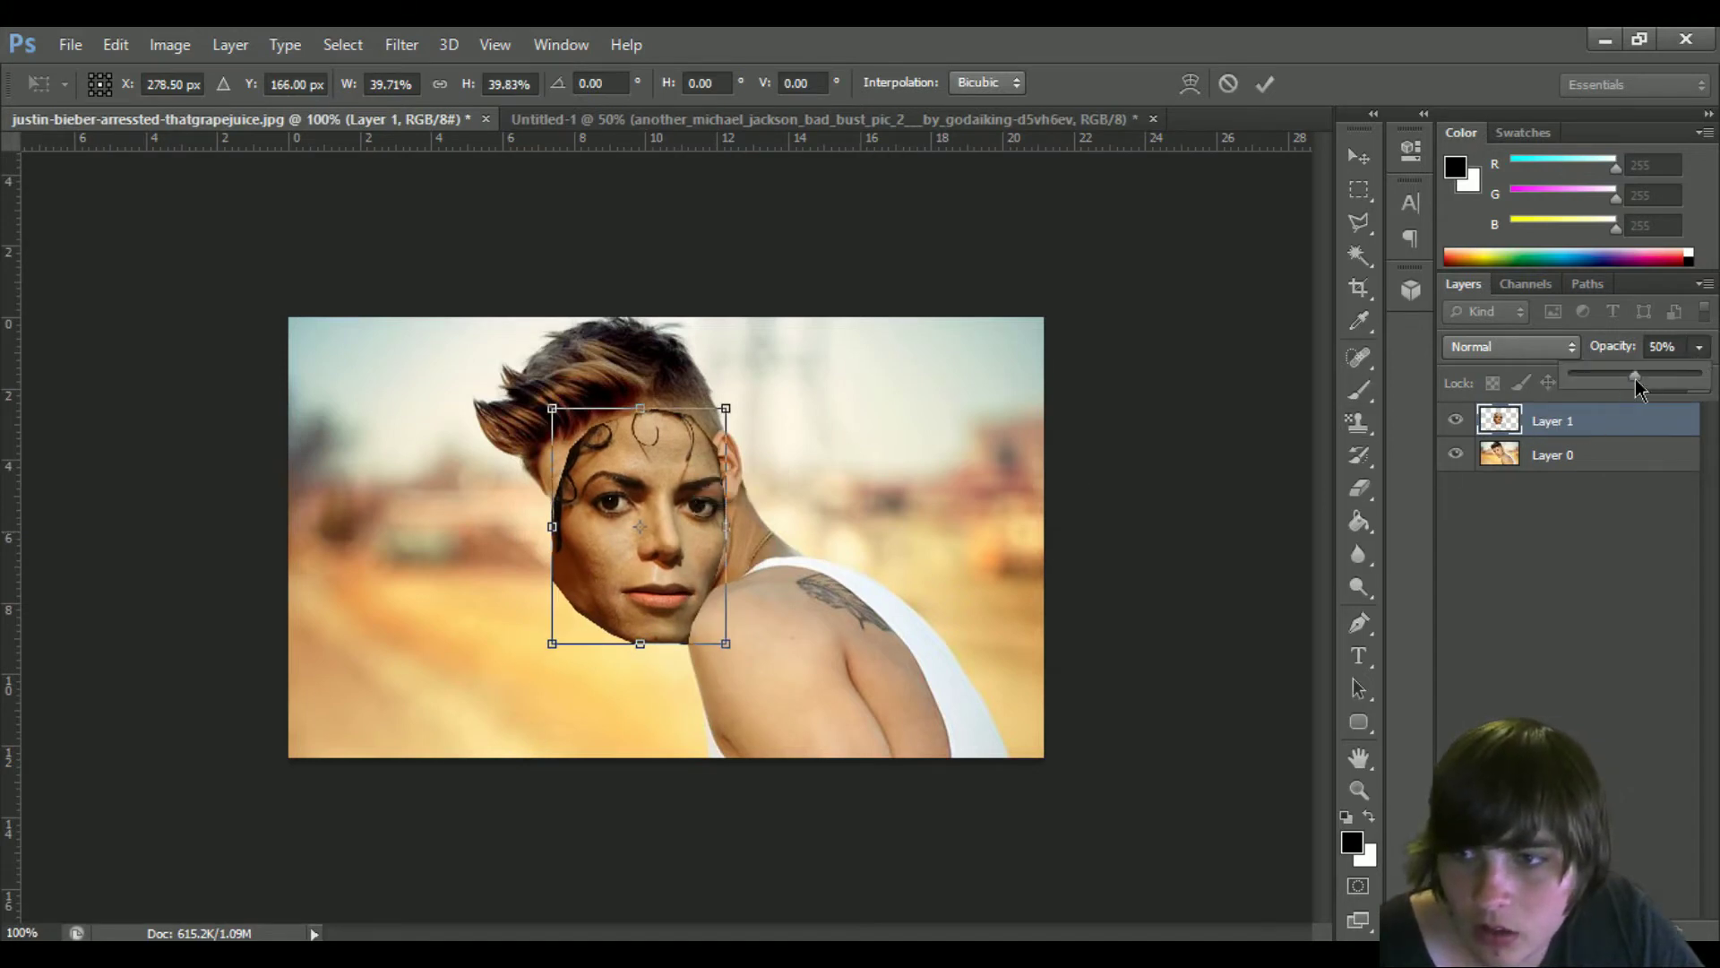
left_click_drag(1636, 385, 1626, 387)
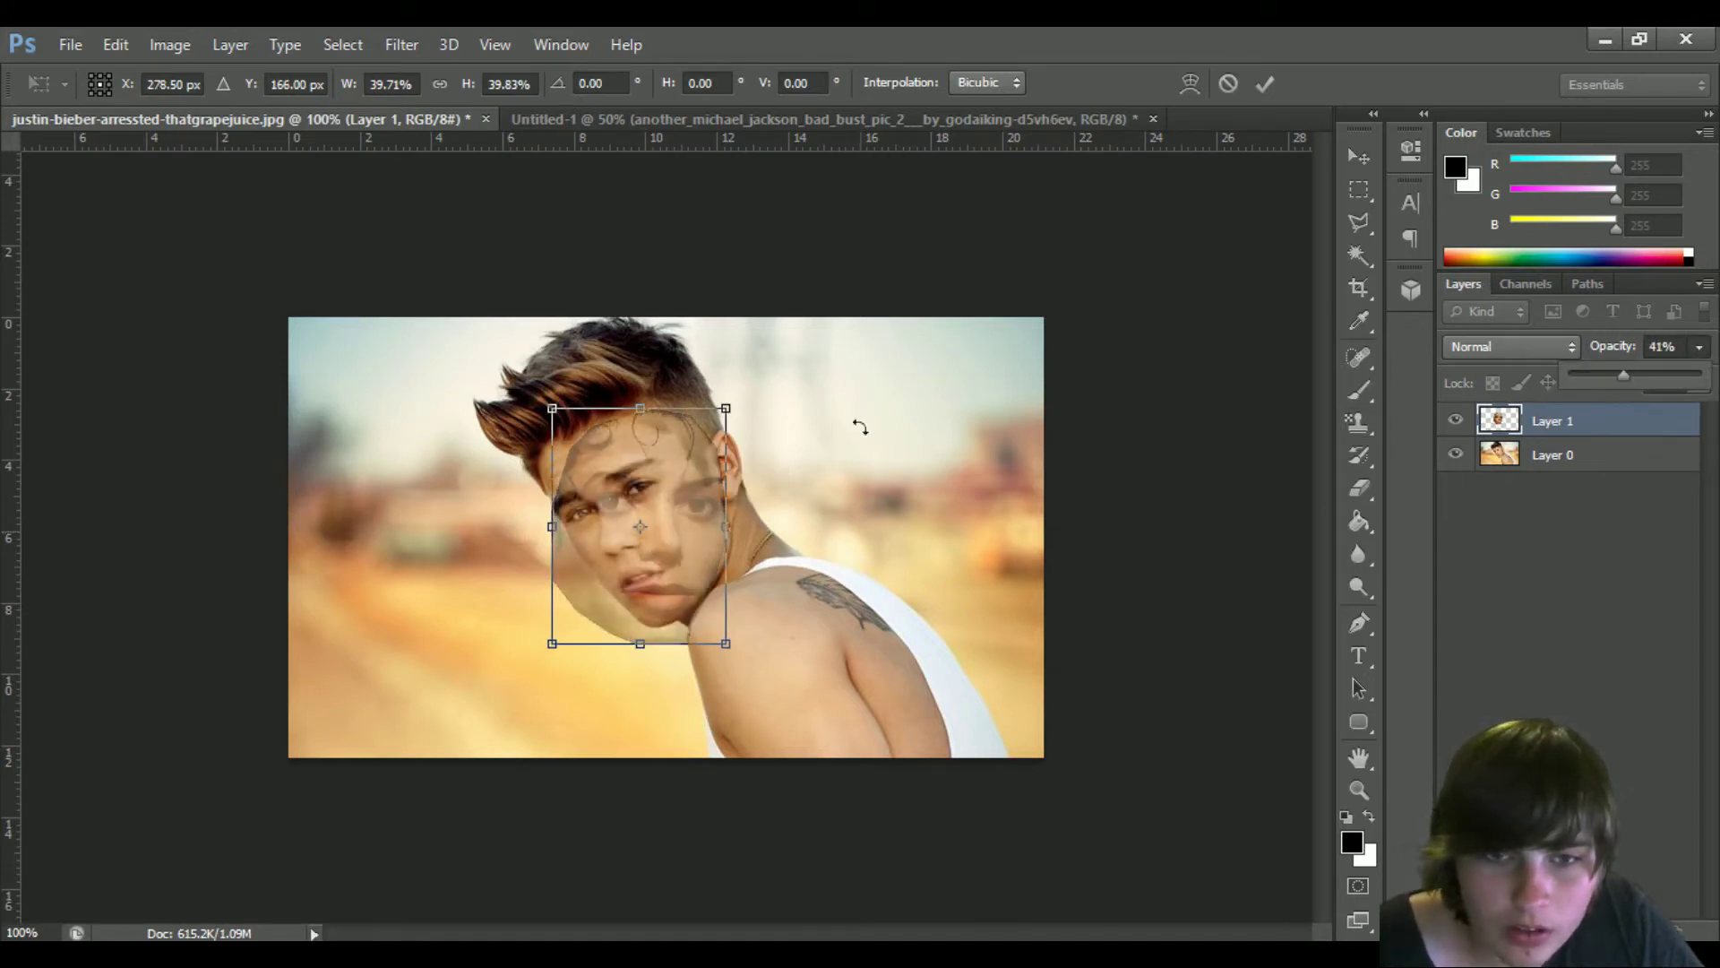
Tilt the face about -27°, trying 180° and 90° rotations and undoing each
left_click_drag(749, 384, 686, 336)
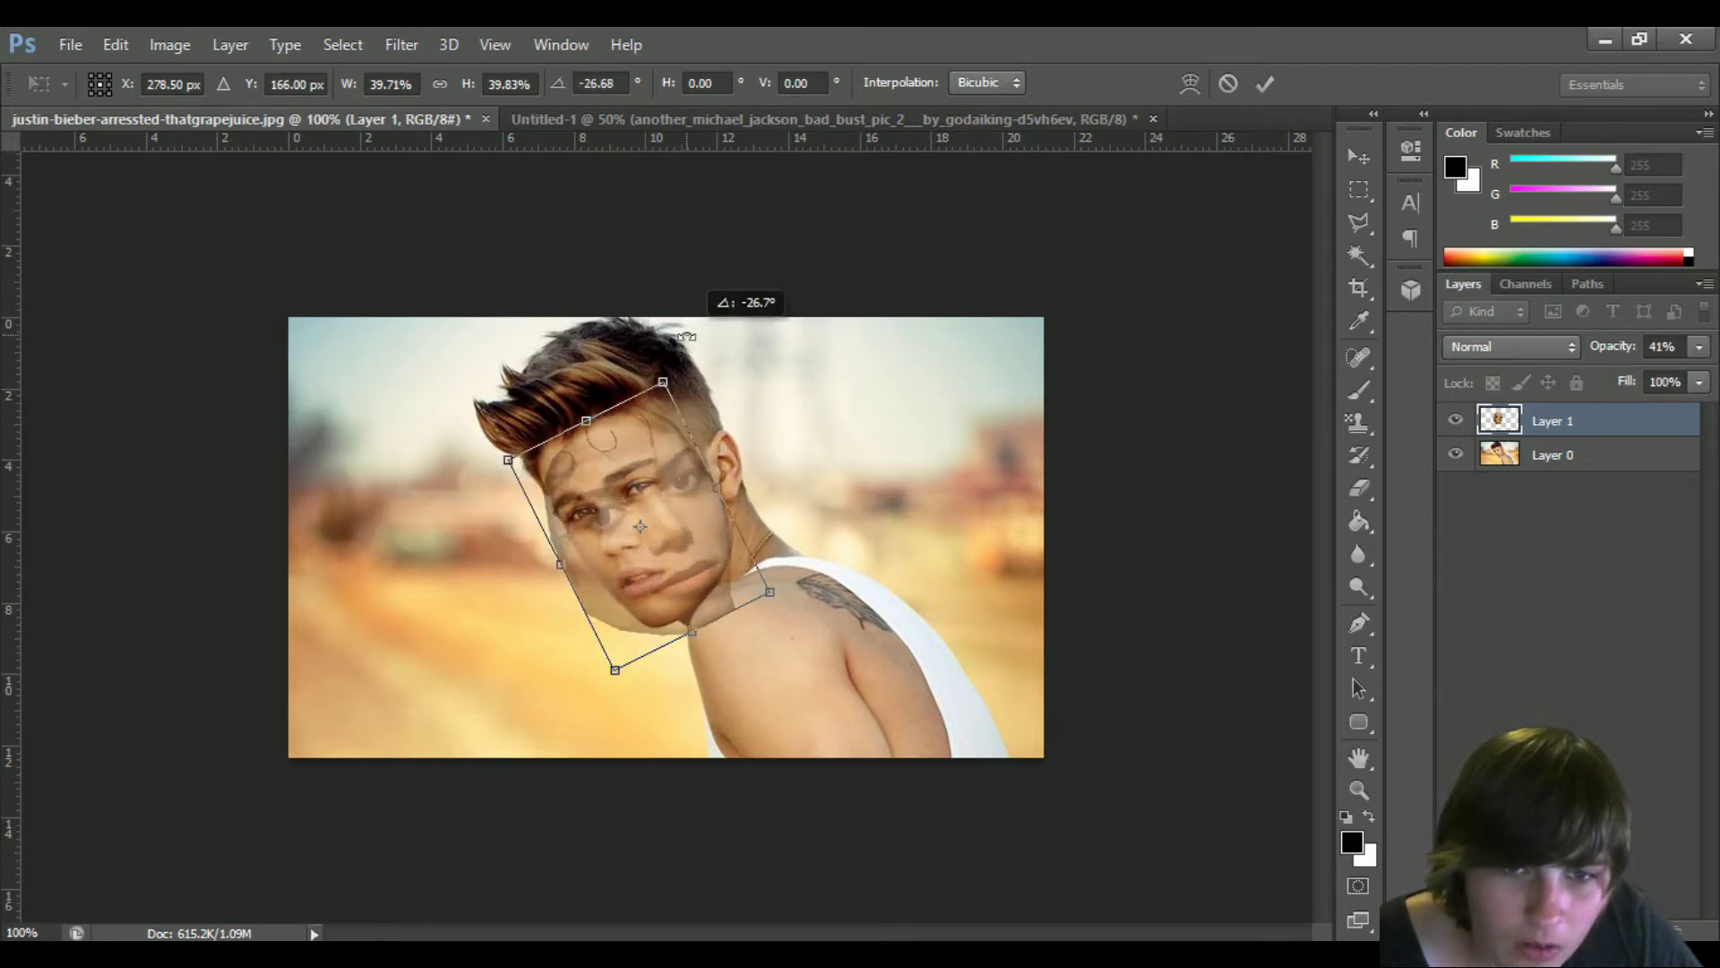
right_click(631, 489)
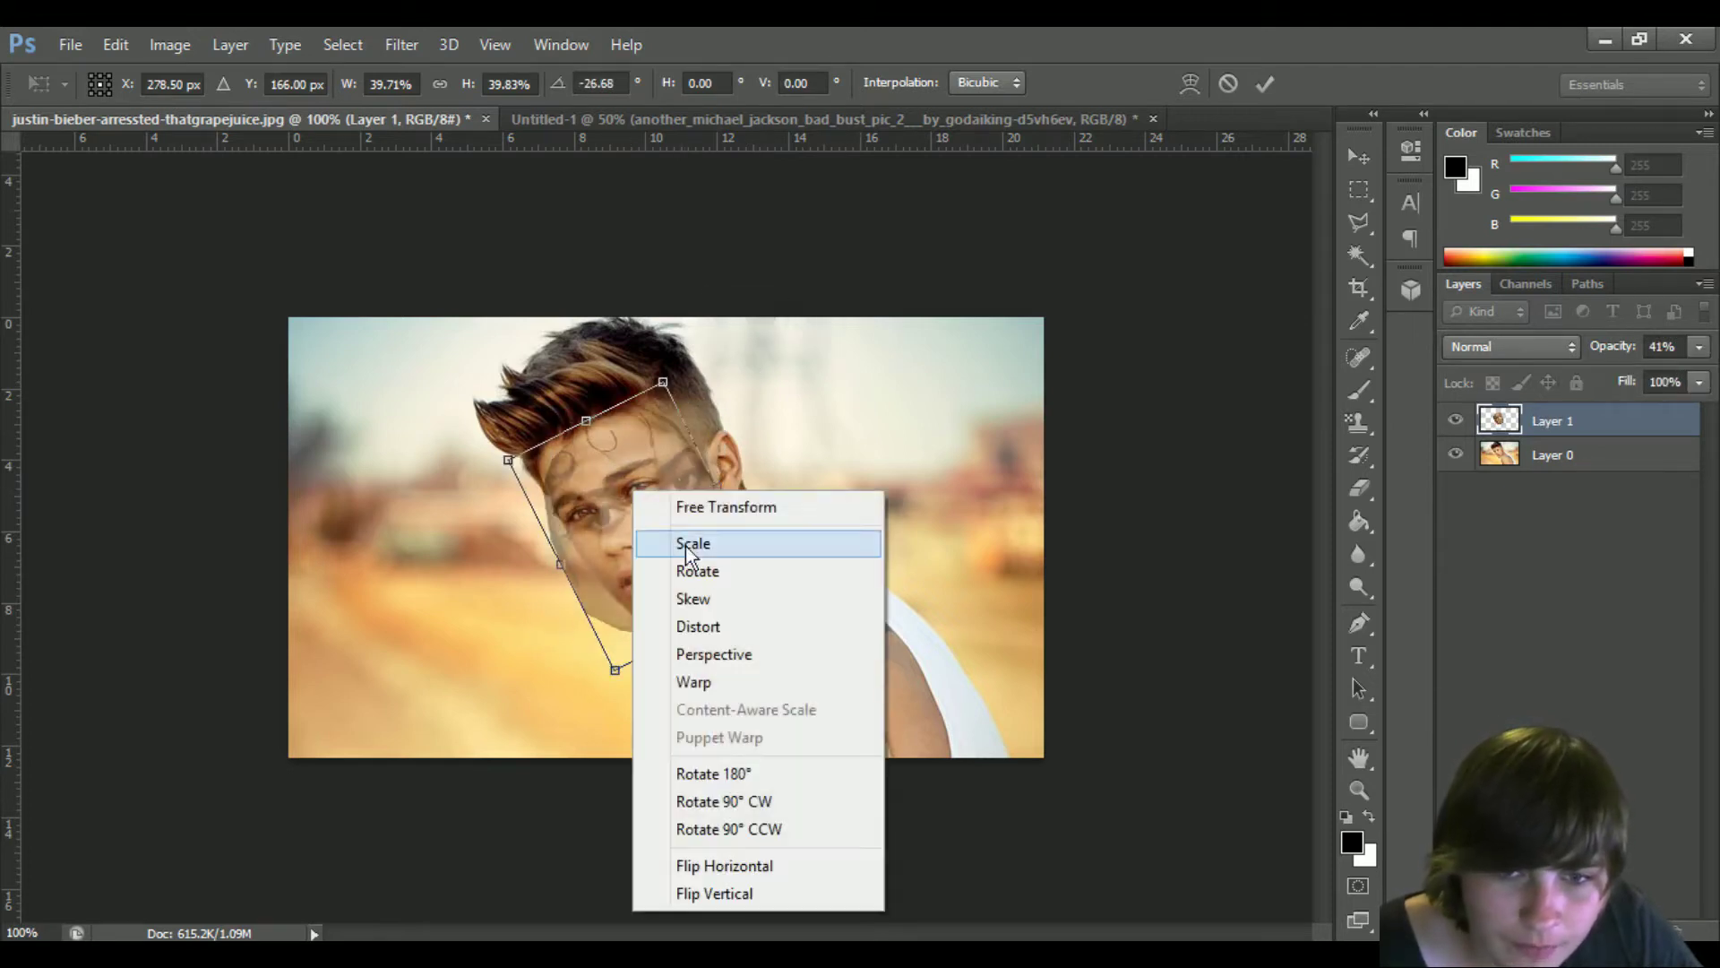
left_click(699, 572)
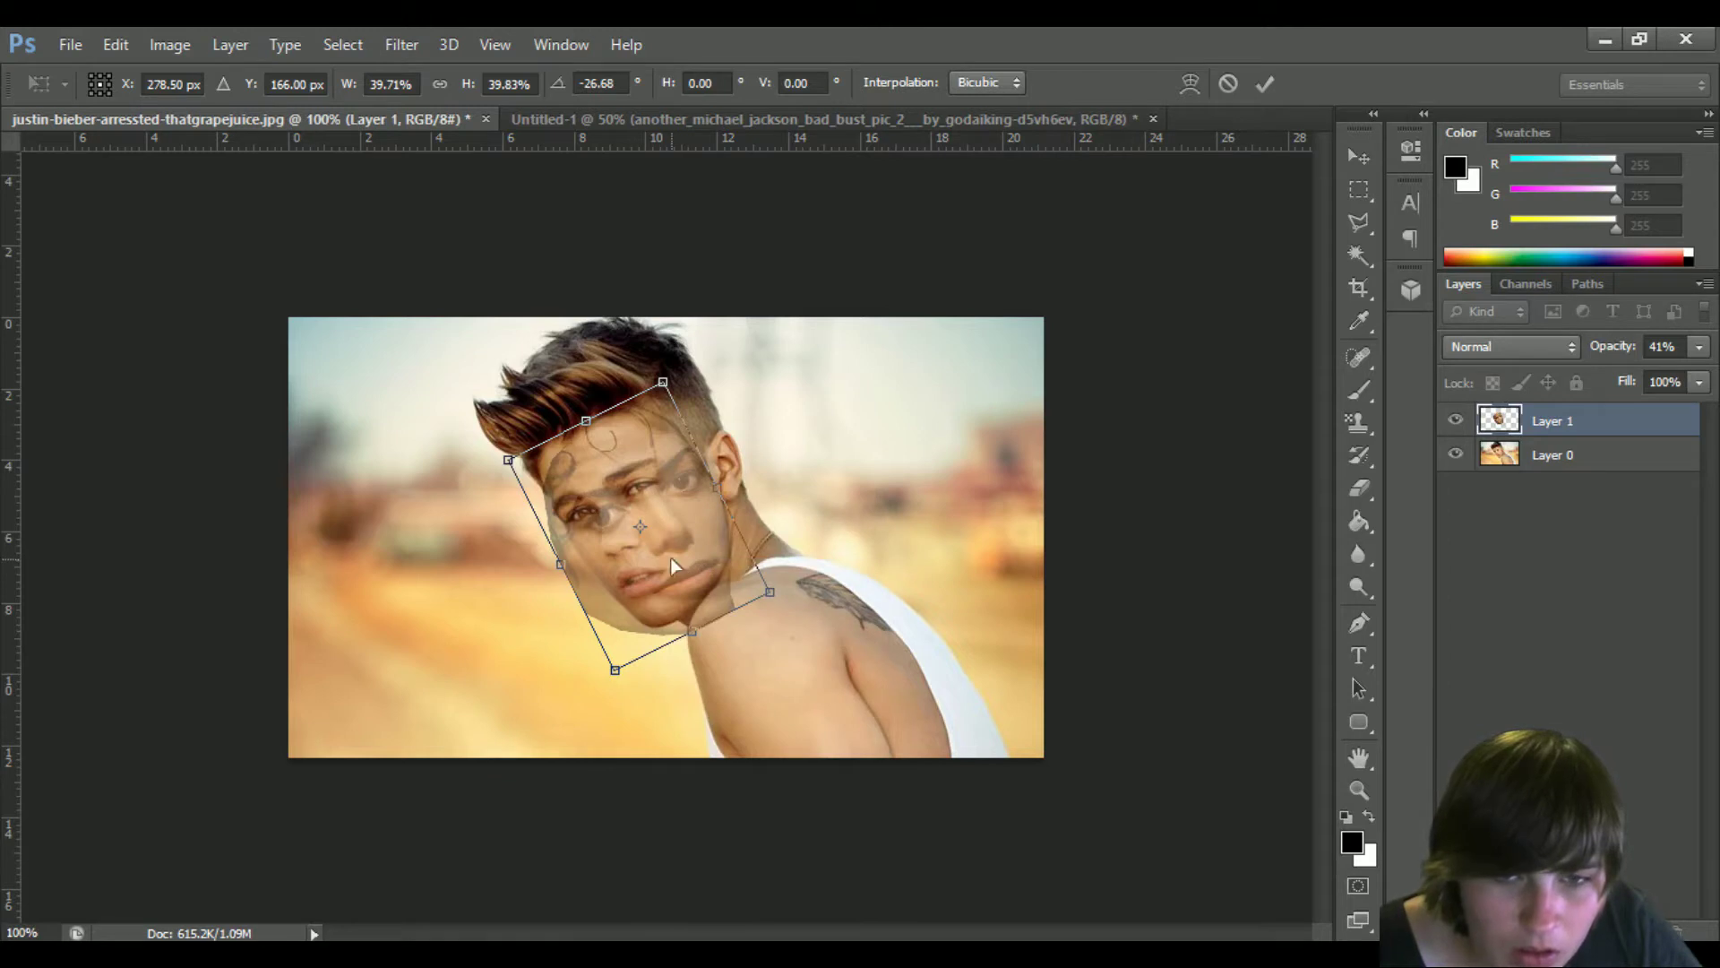
right_click(672, 562)
left_click(743, 417)
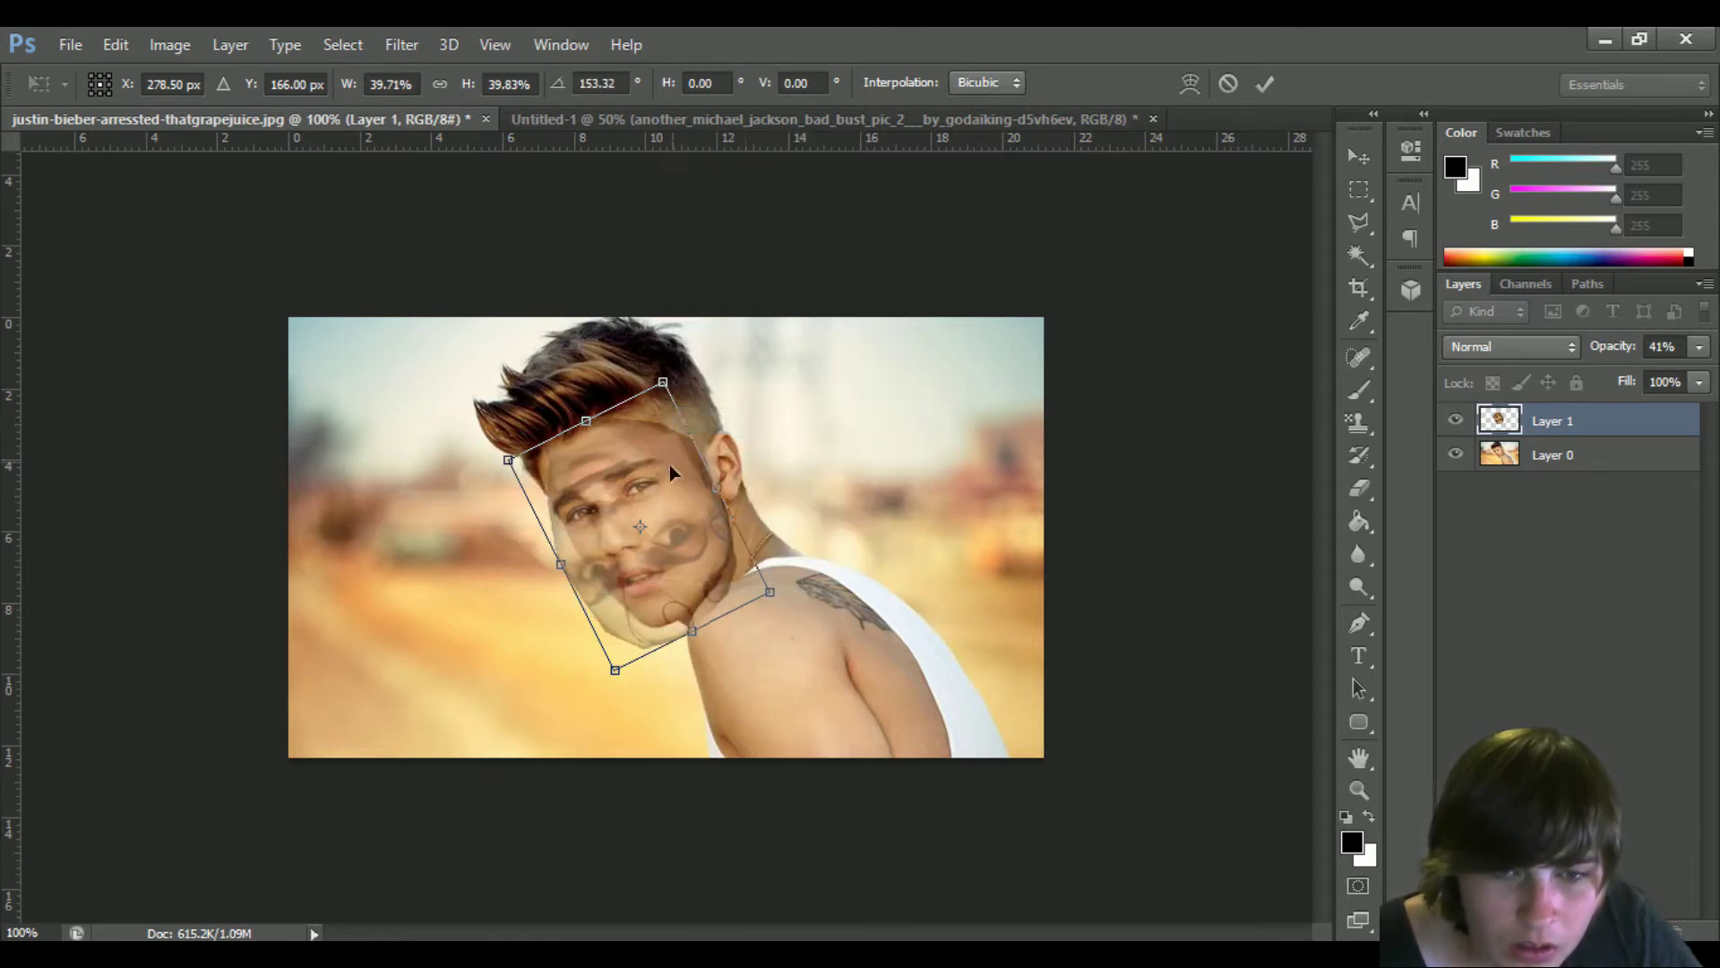
key("ctrl+z")
right_click(637, 521)
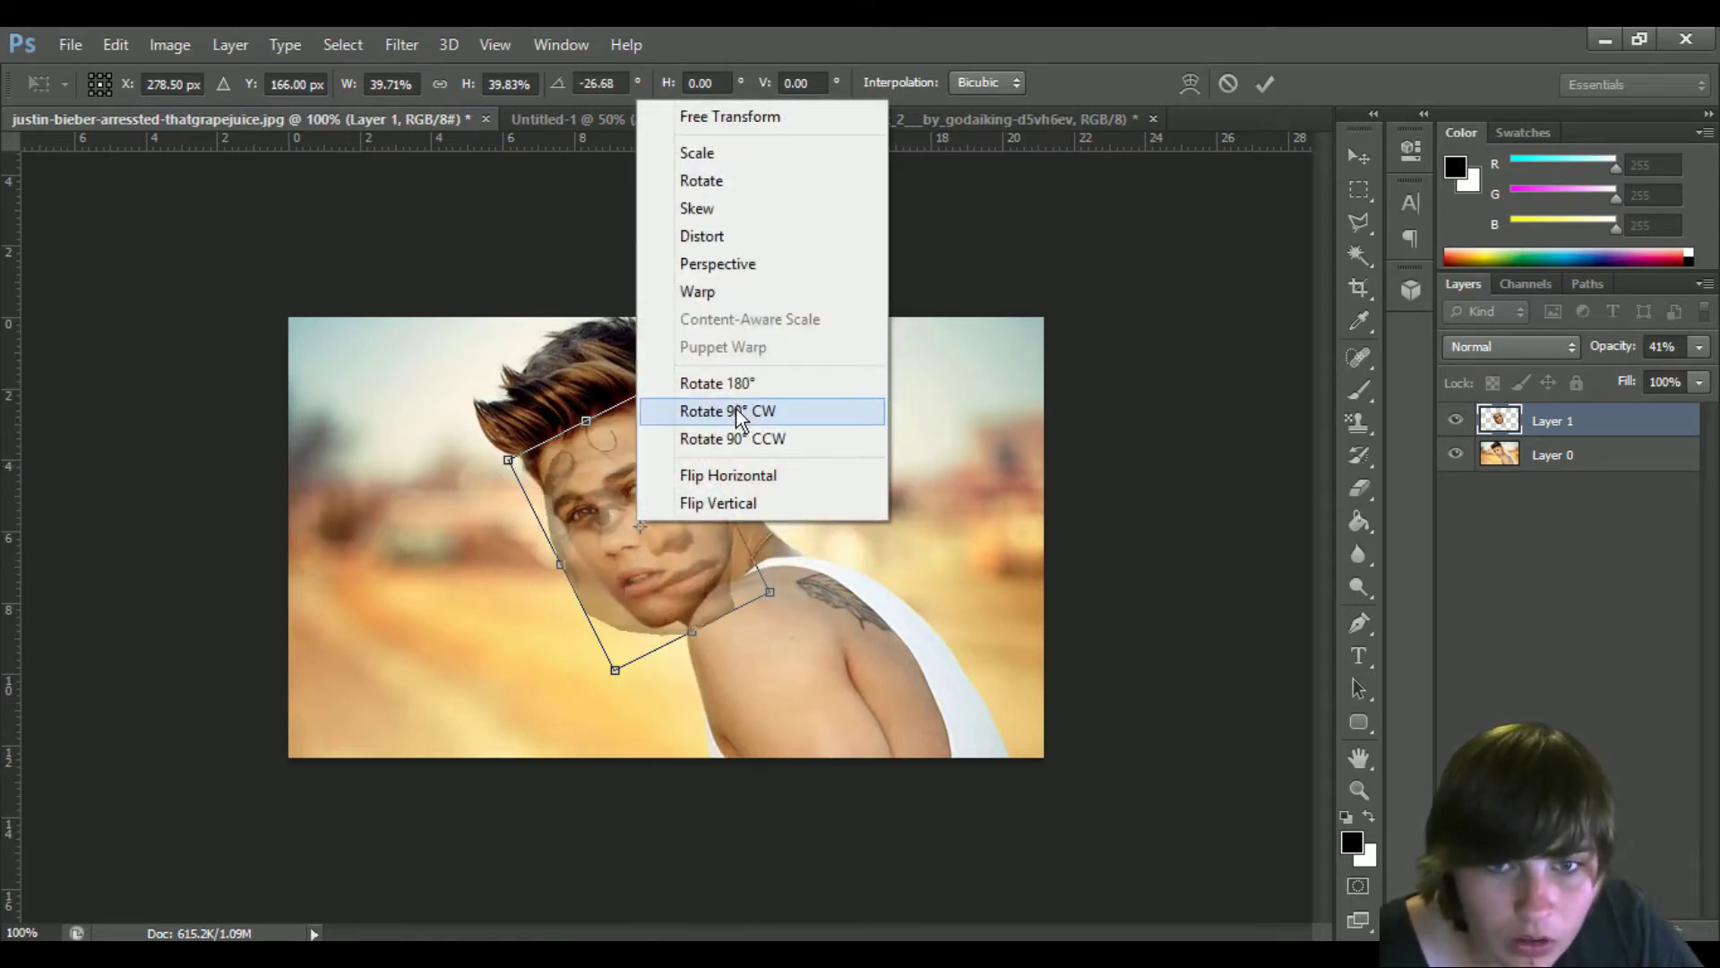
left_click(739, 410)
key("ctrl+z")
right_click(685, 530)
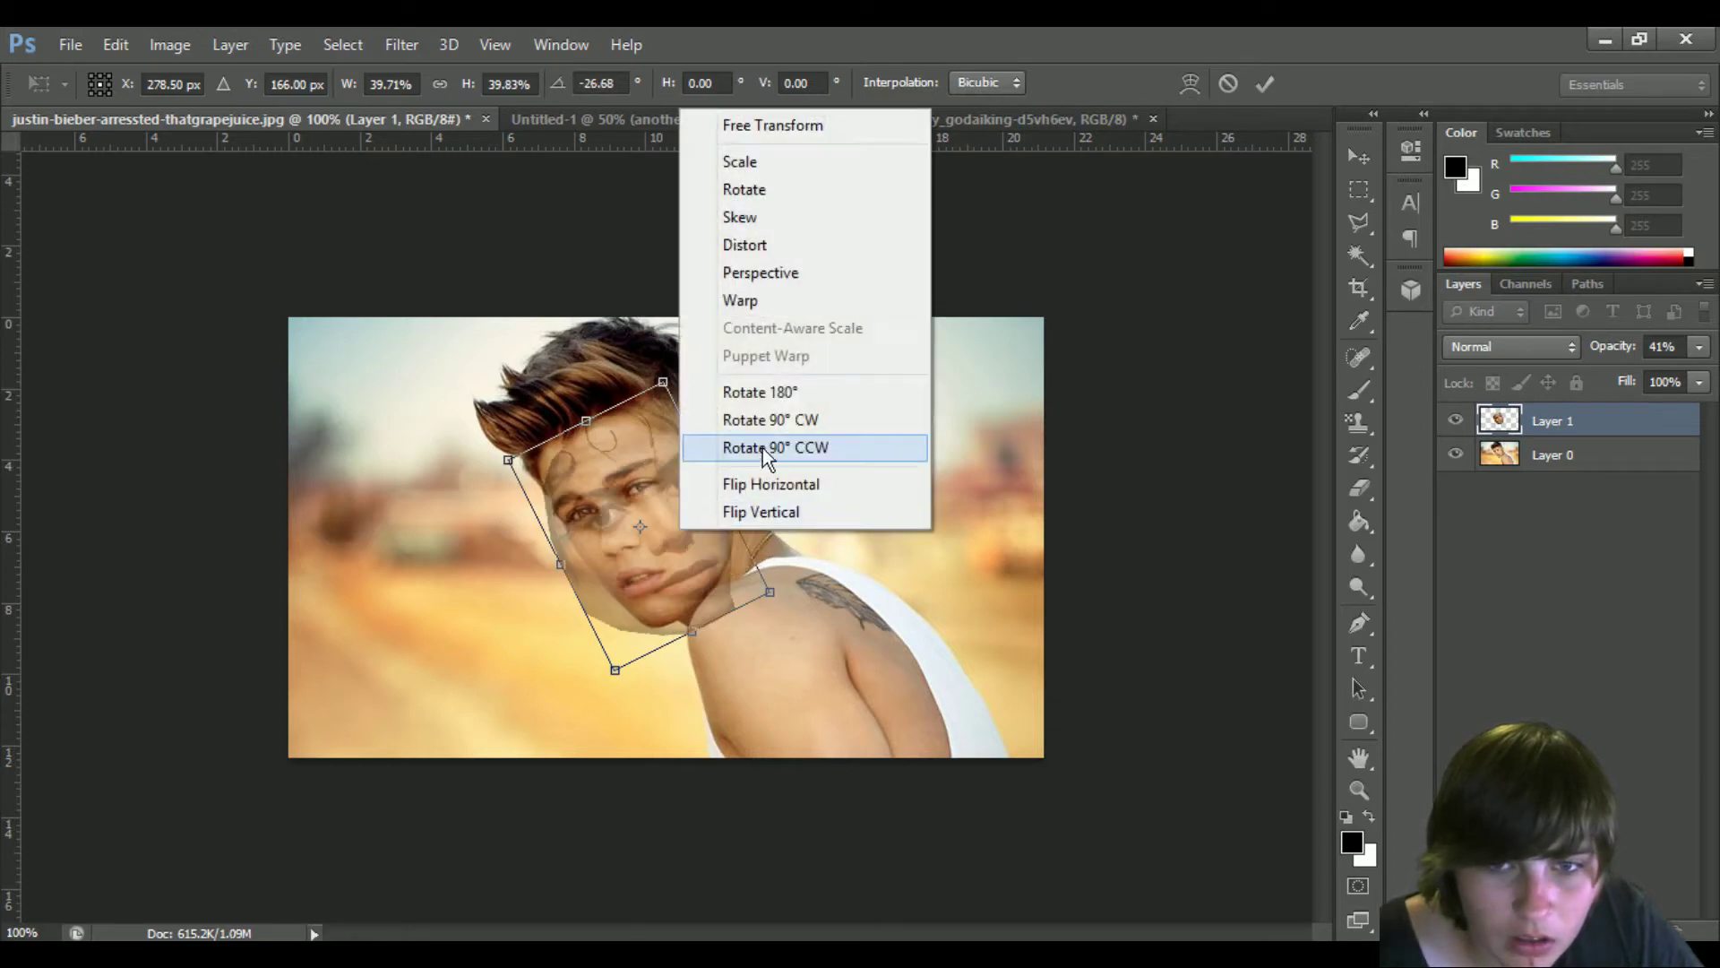
left_click(762, 448)
key("ctrl+z")
right_click(659, 500)
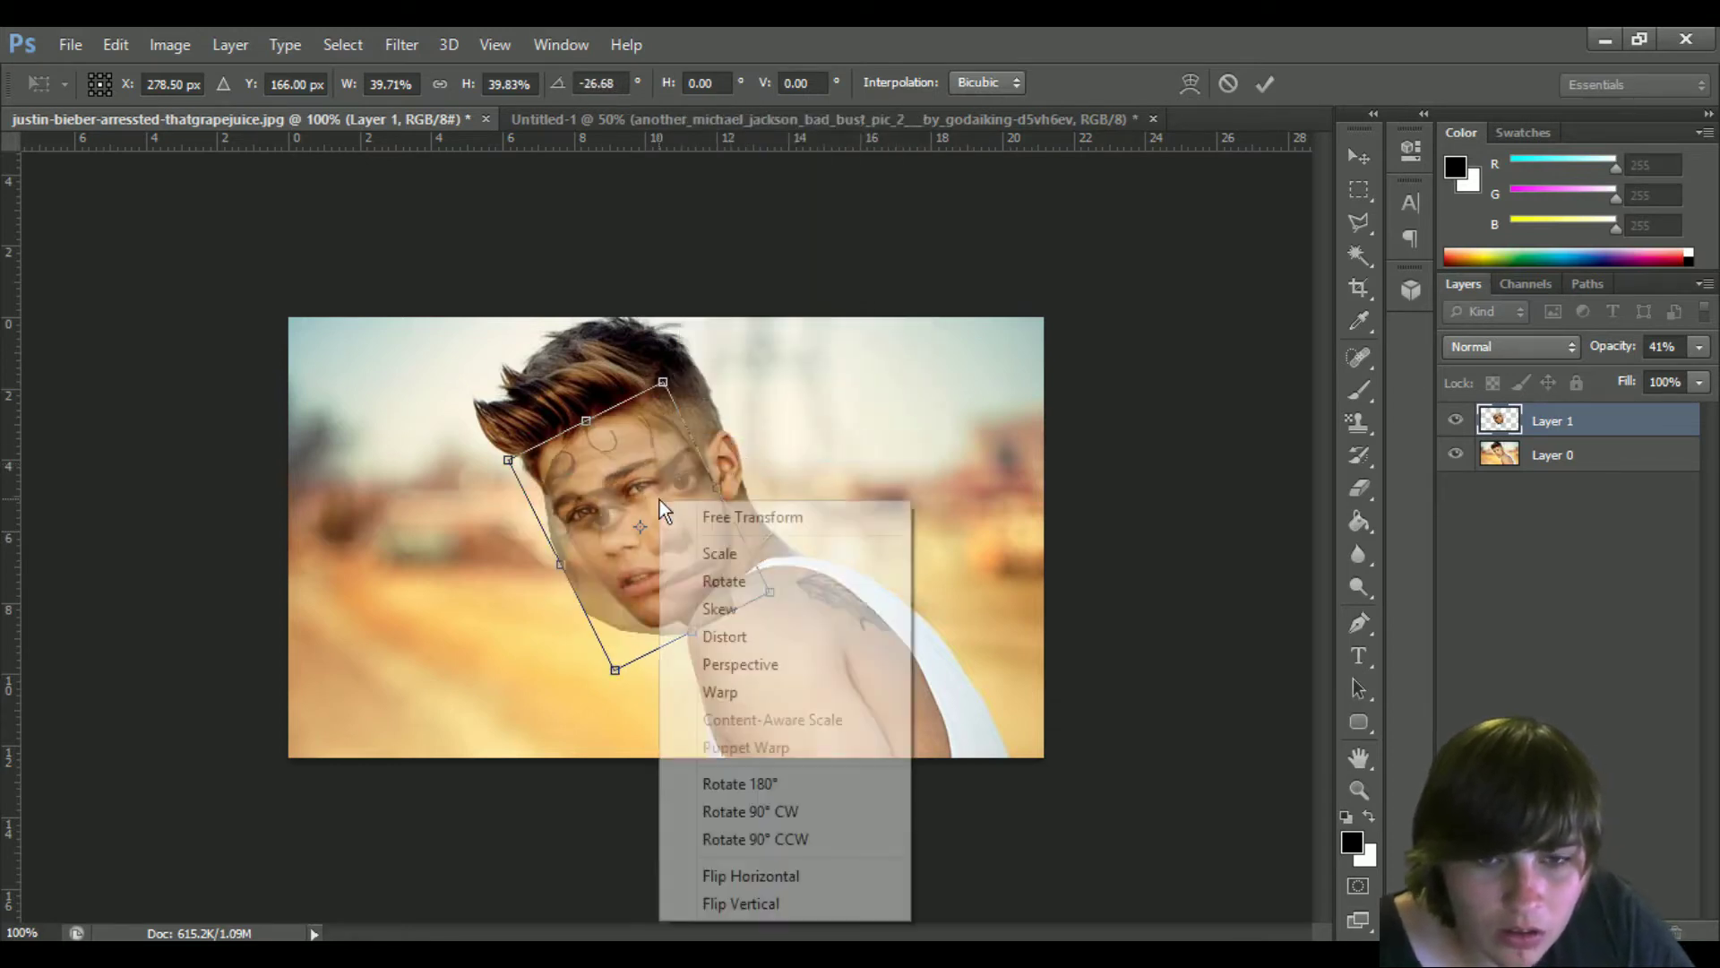
Flip the face horizontally, rotate it to about -25°, align it, and restore 100% opacity
left_click(751, 875)
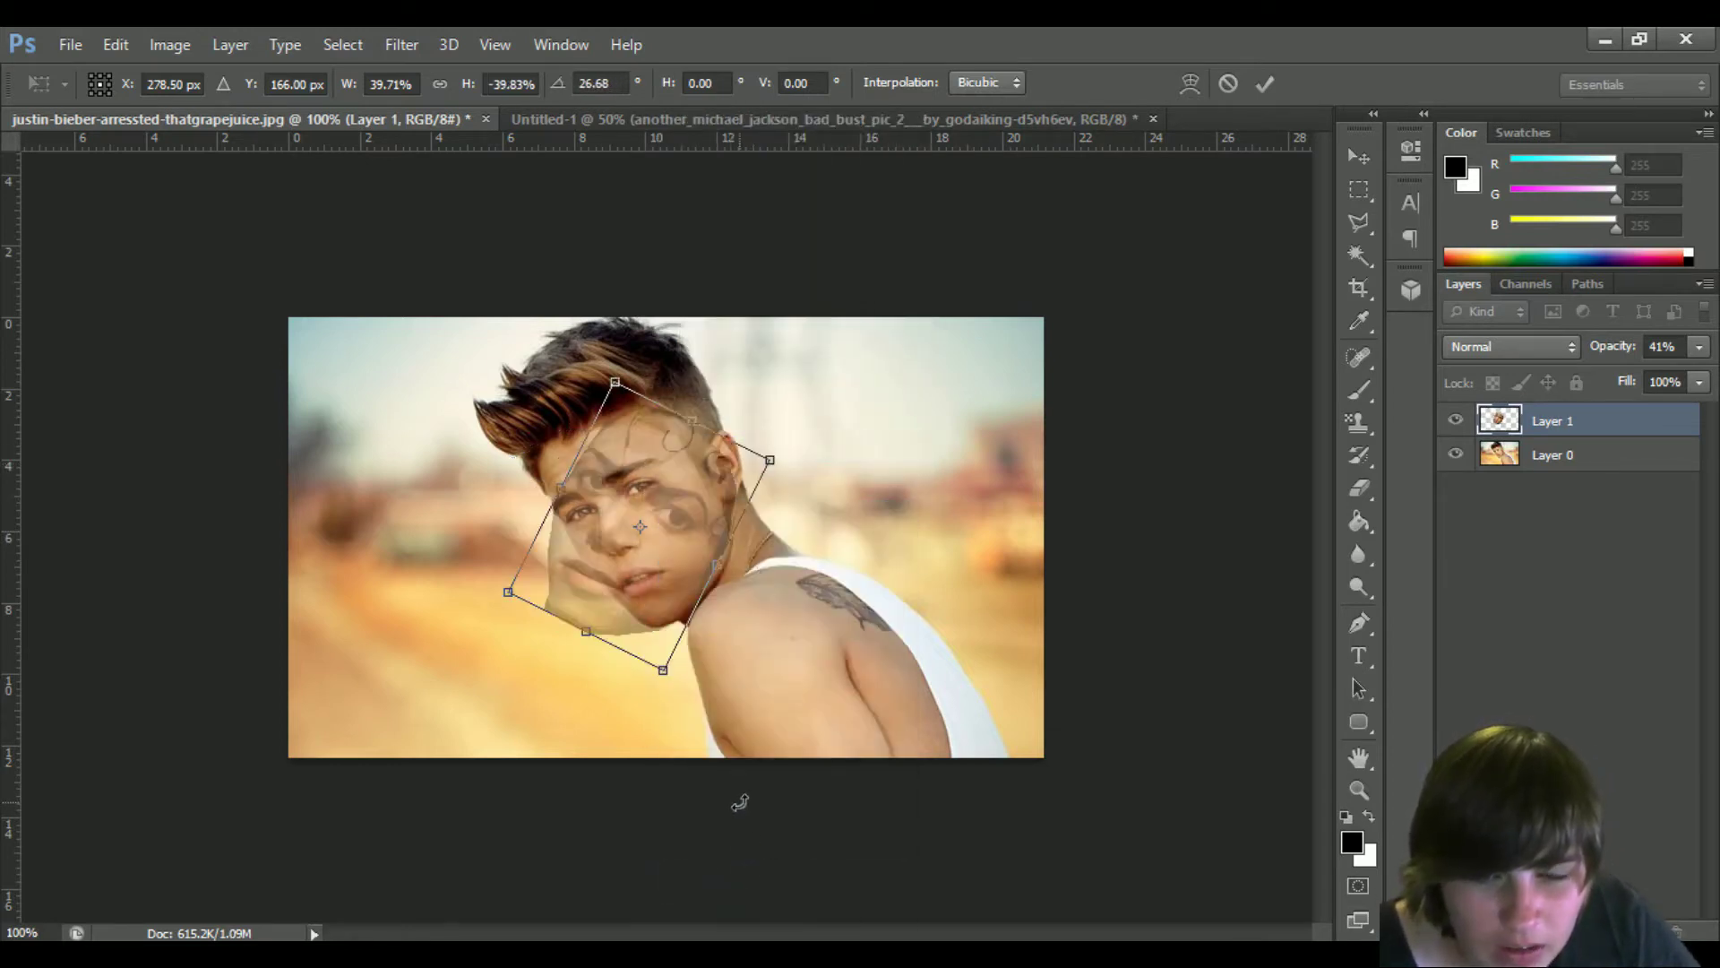
left_click_drag(795, 442, 688, 324)
left_click_drag(606, 538, 601, 514)
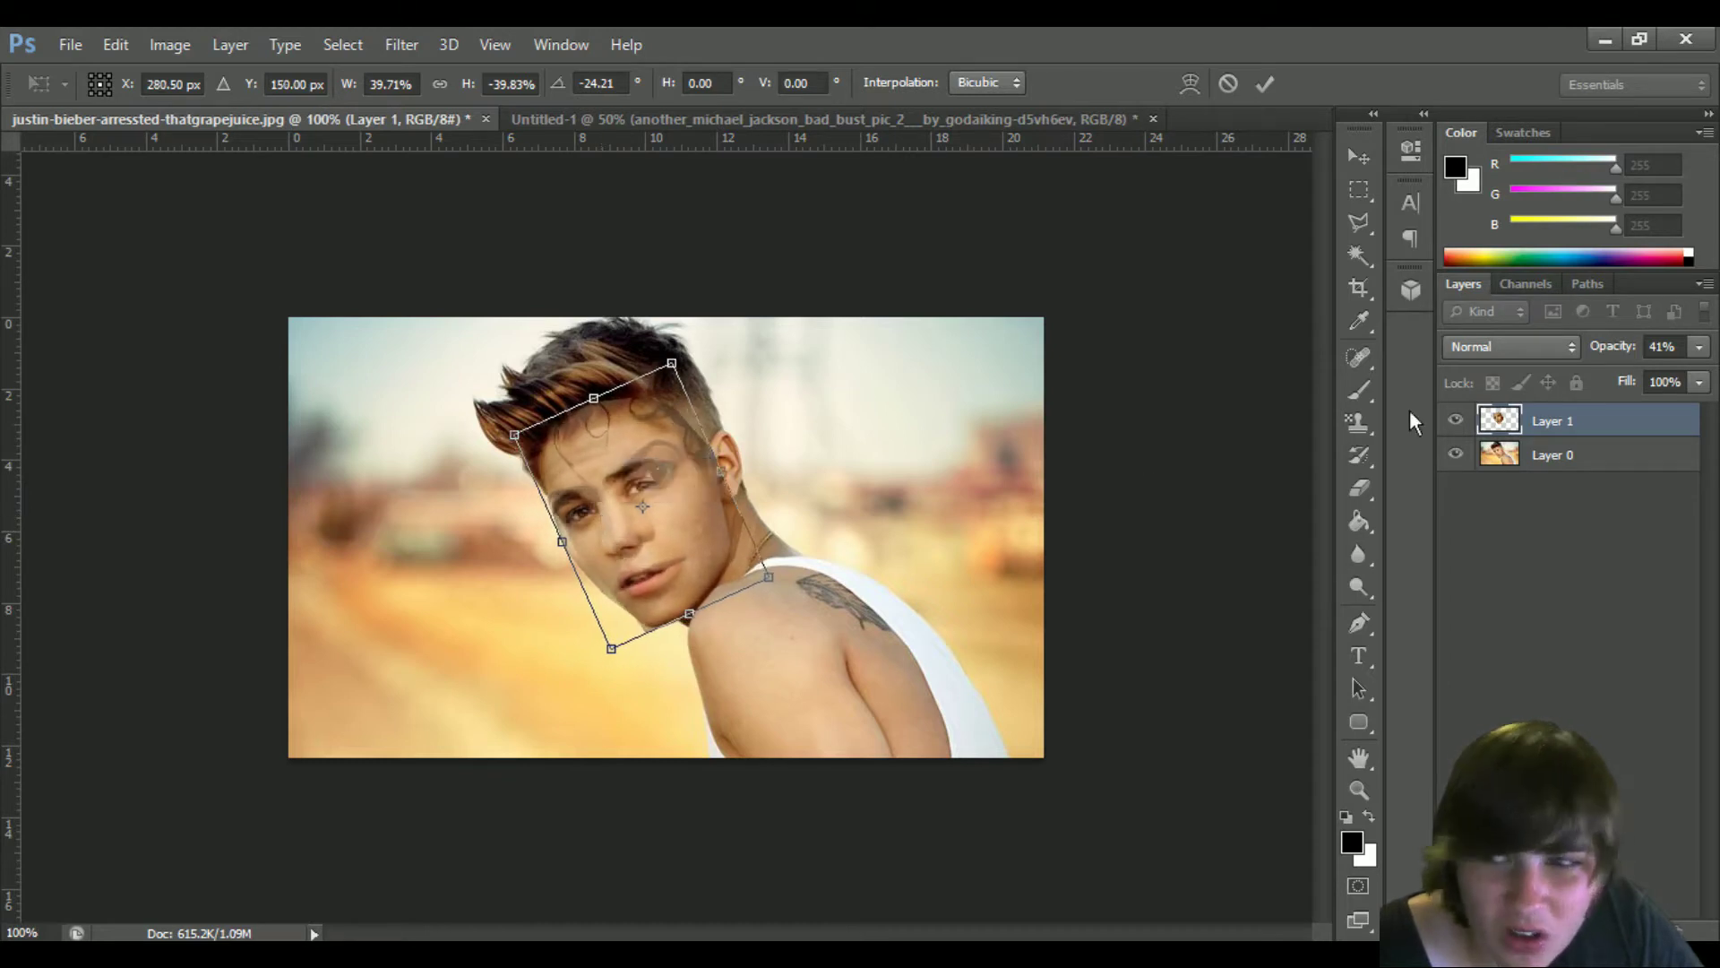
left_click(1699, 347)
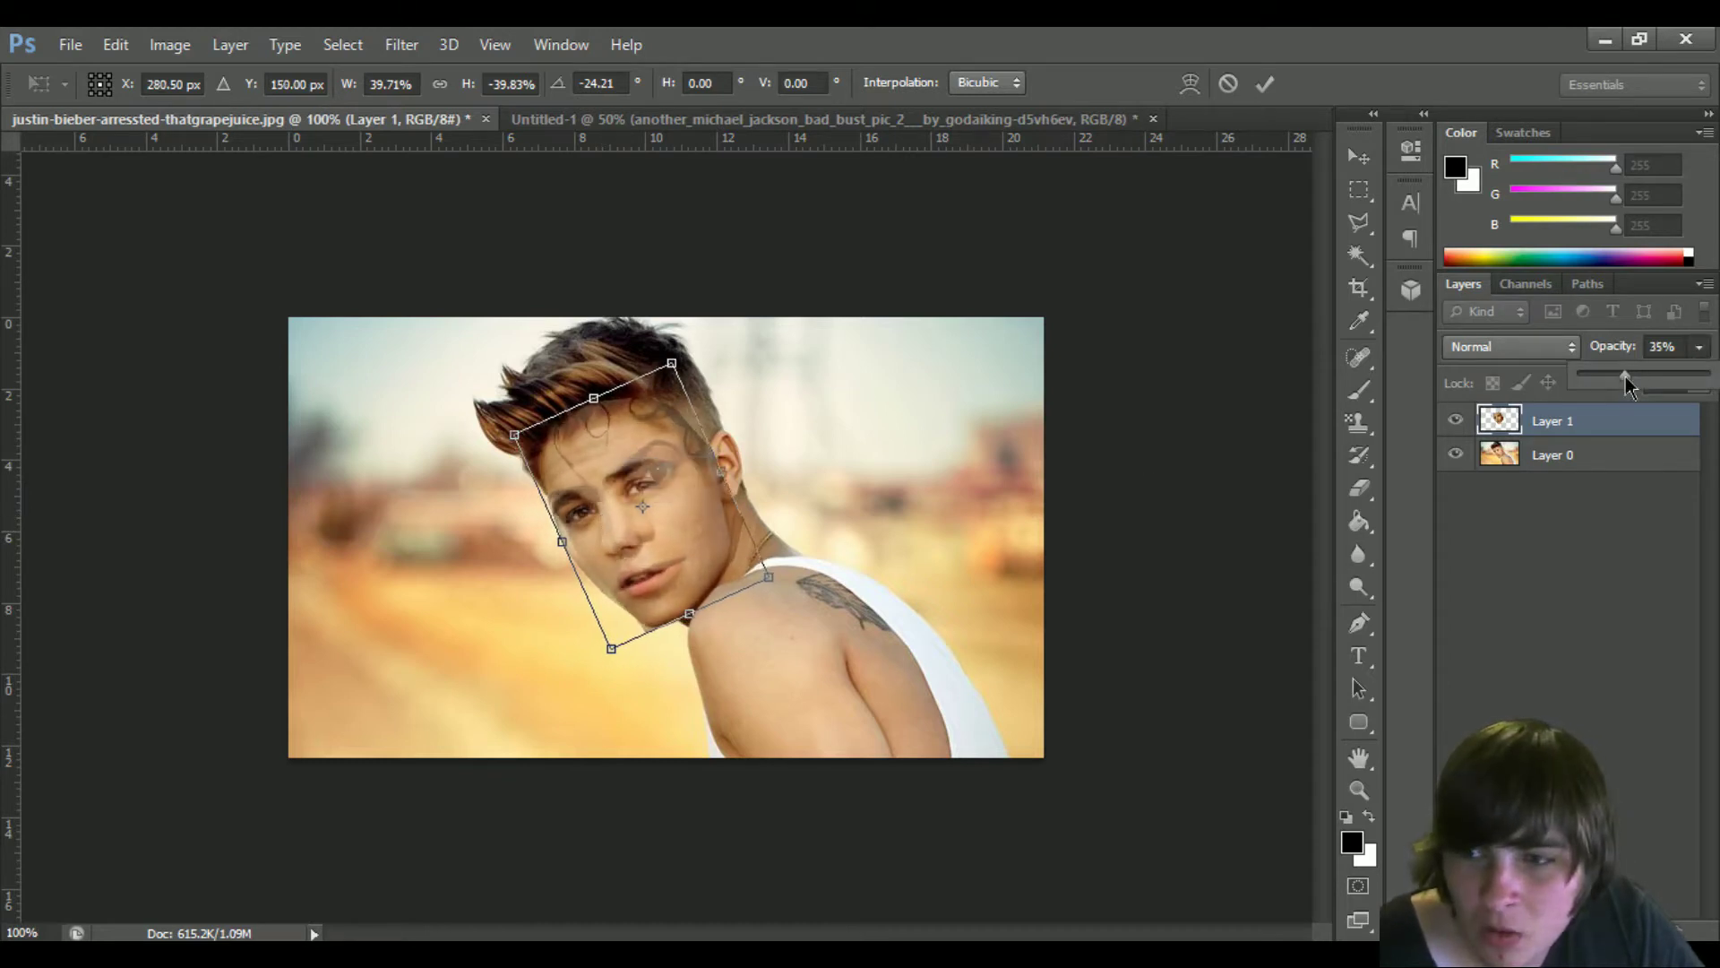
left_click_drag(1626, 380, 1711, 376)
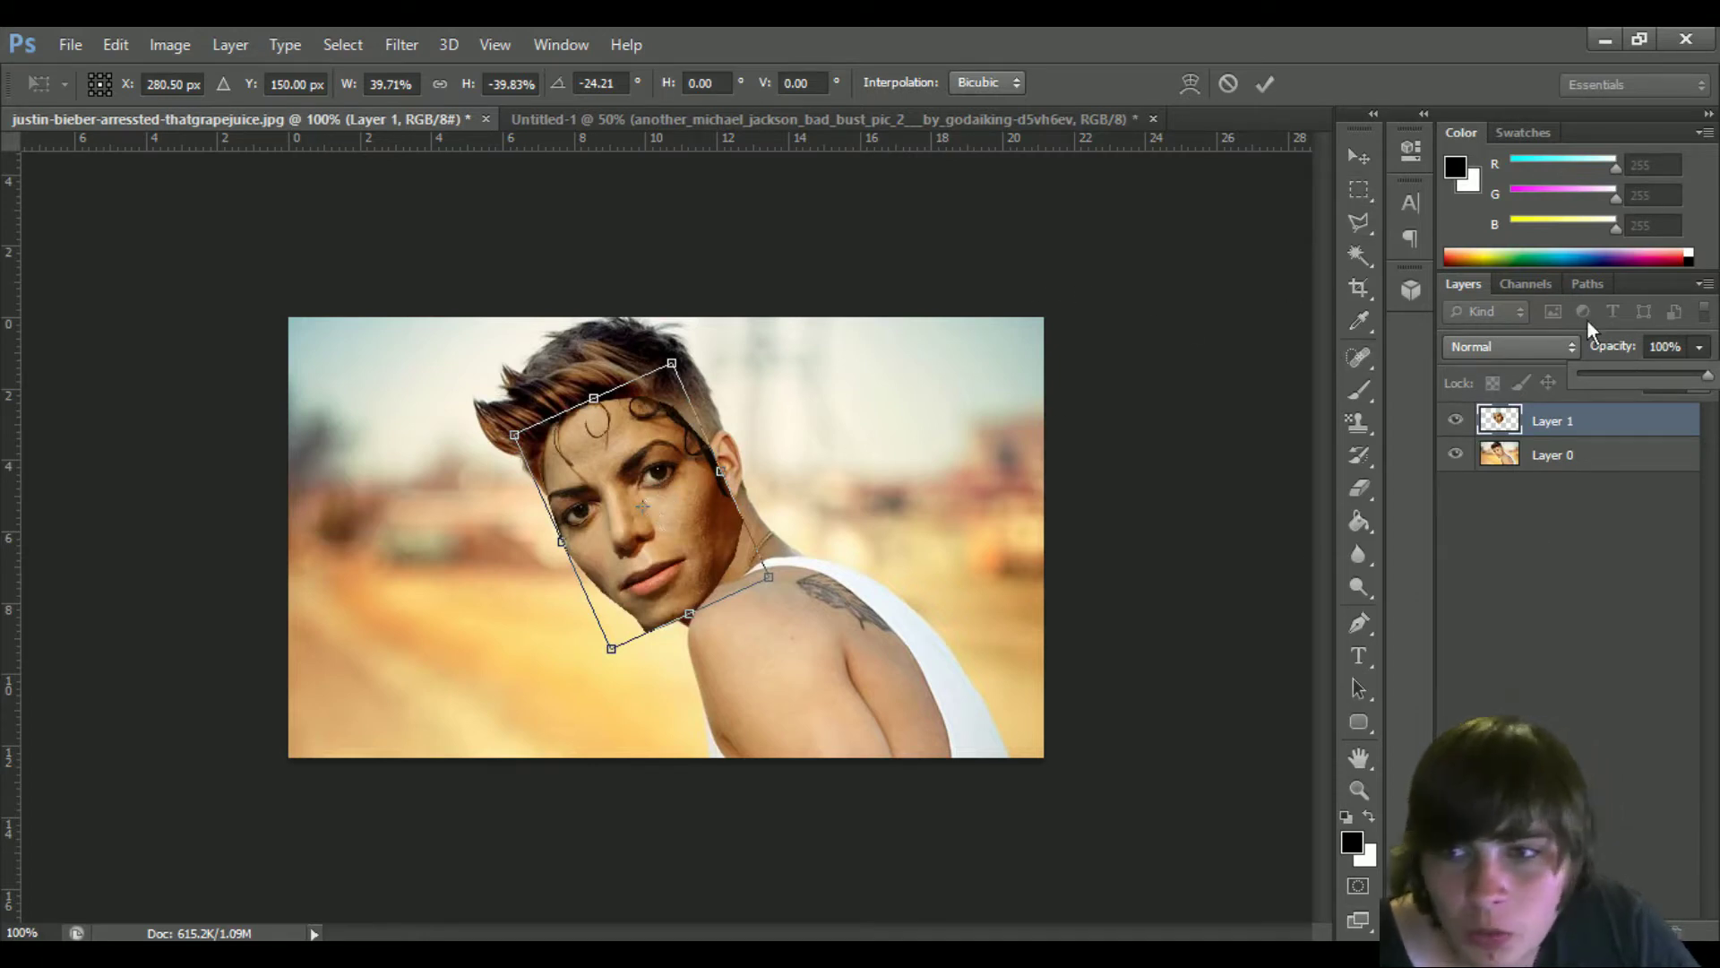
left_click(1359, 222)
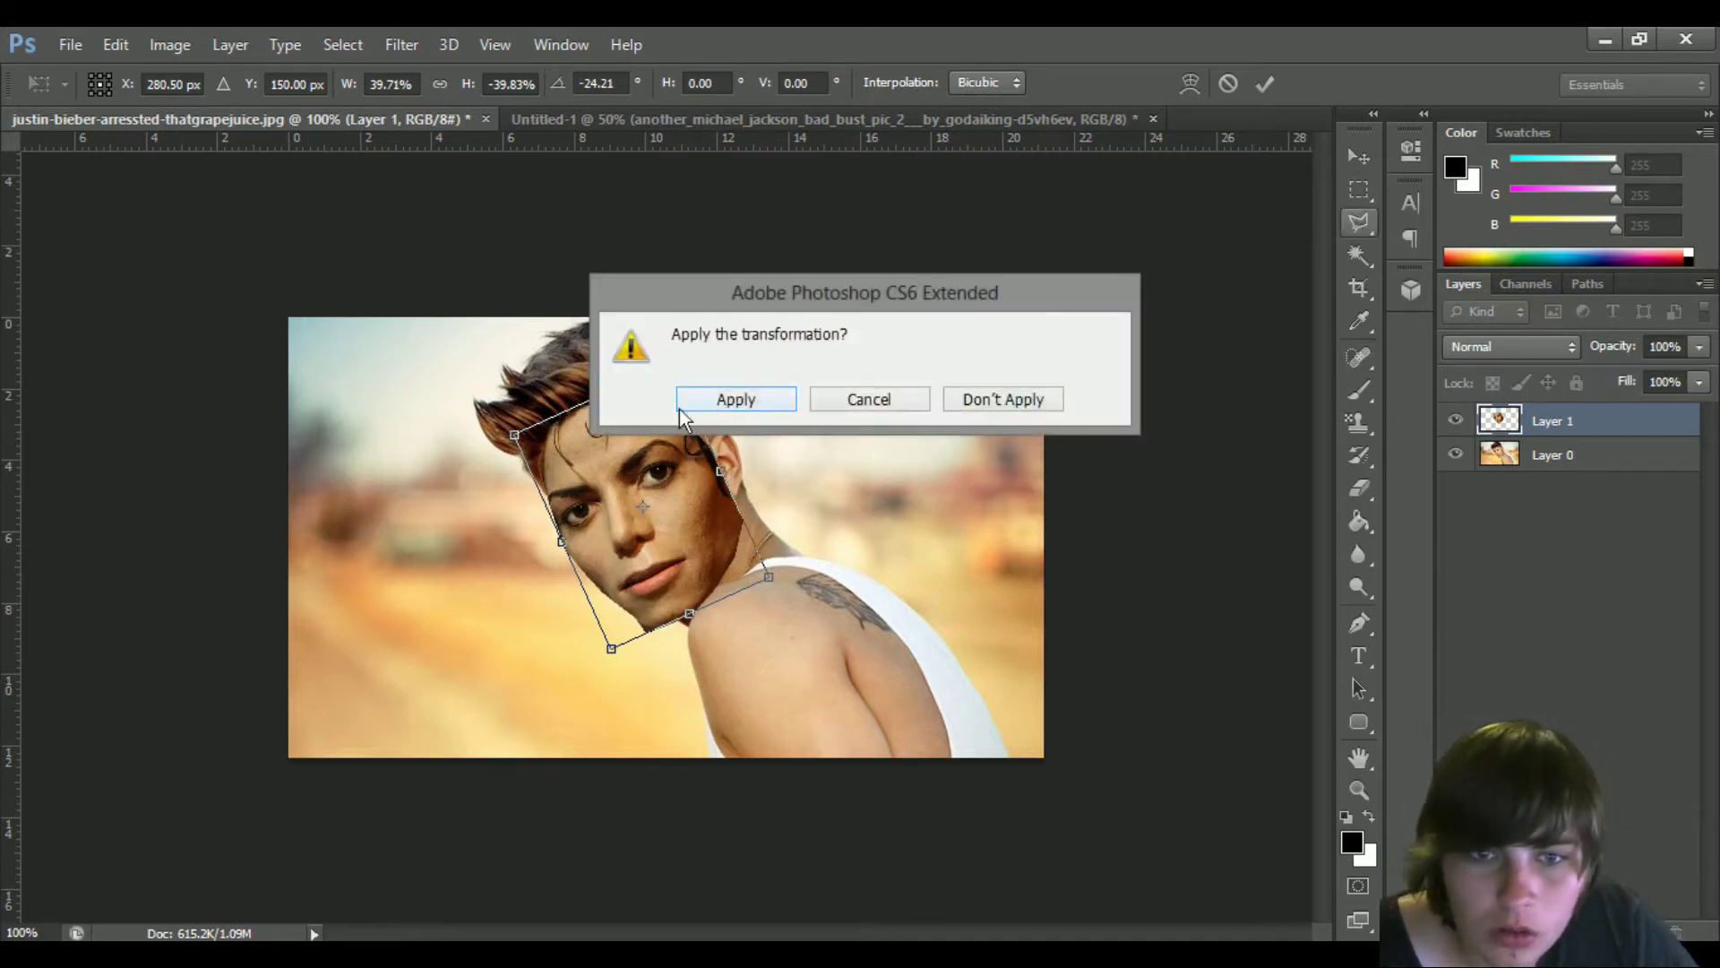
Apply the transform, lasso around the pasted face's edge, and hide Layer 1
left_click(735, 399)
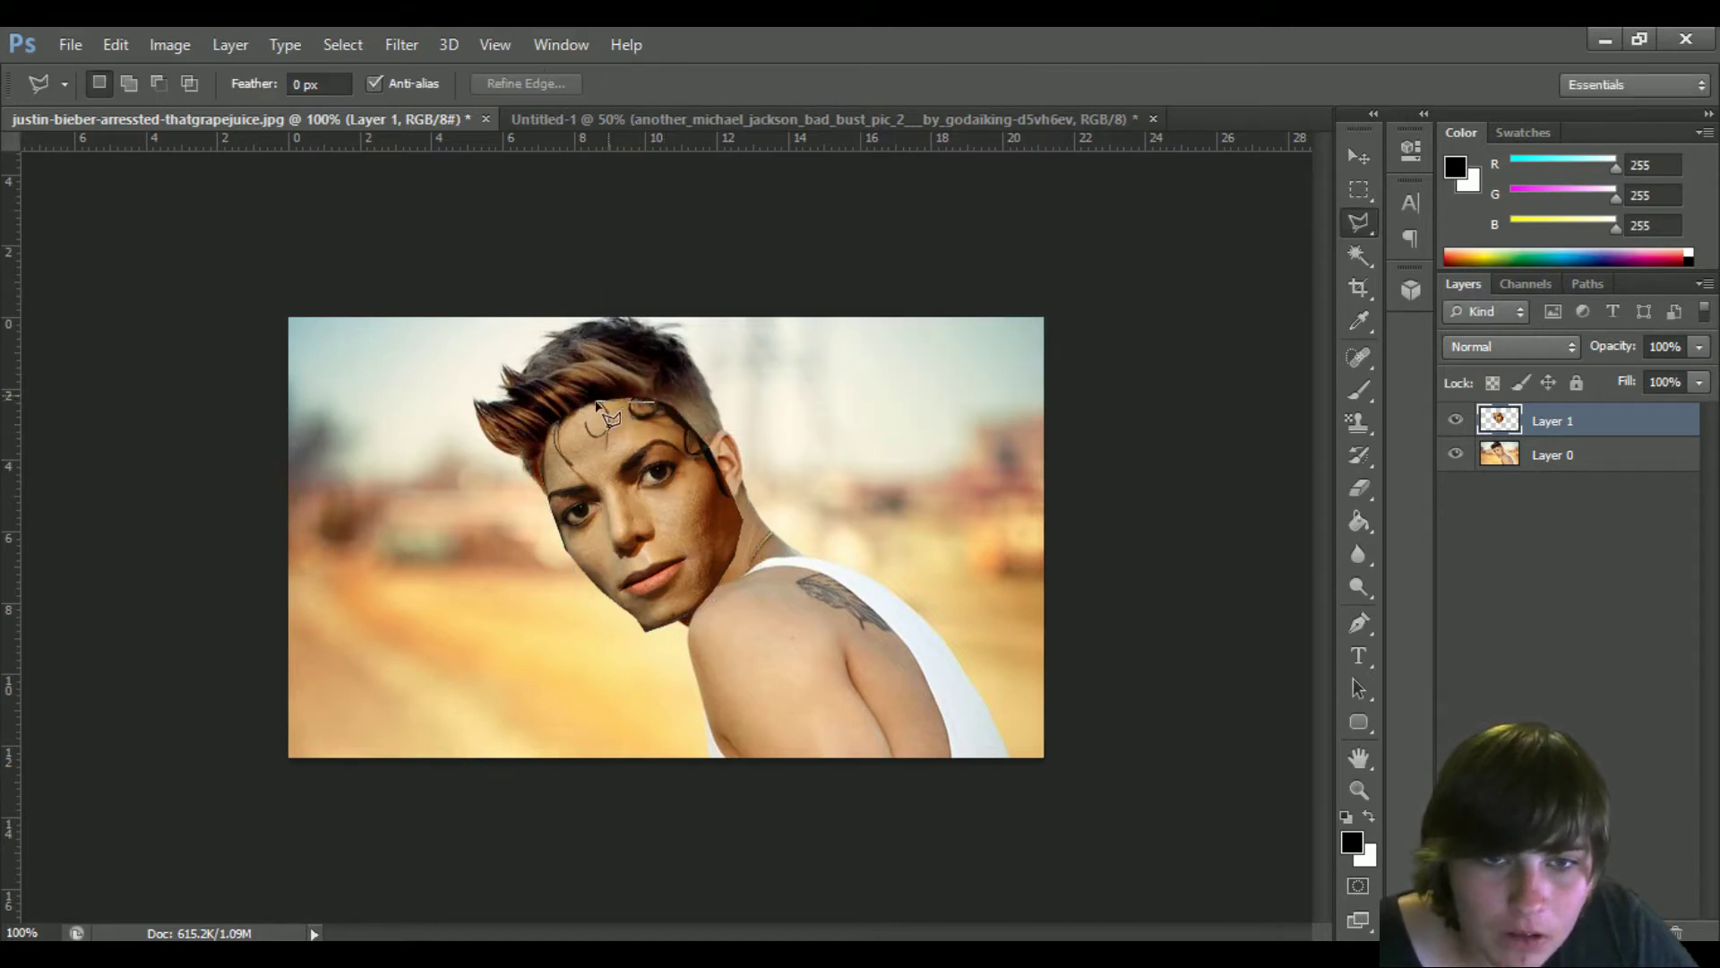
mouse_move(588, 410)
left_mouse_down()
mouse_move(570, 415)
mouse_move(554, 520)
mouse_move(604, 597)
mouse_move(672, 625)
left_mouse_up()
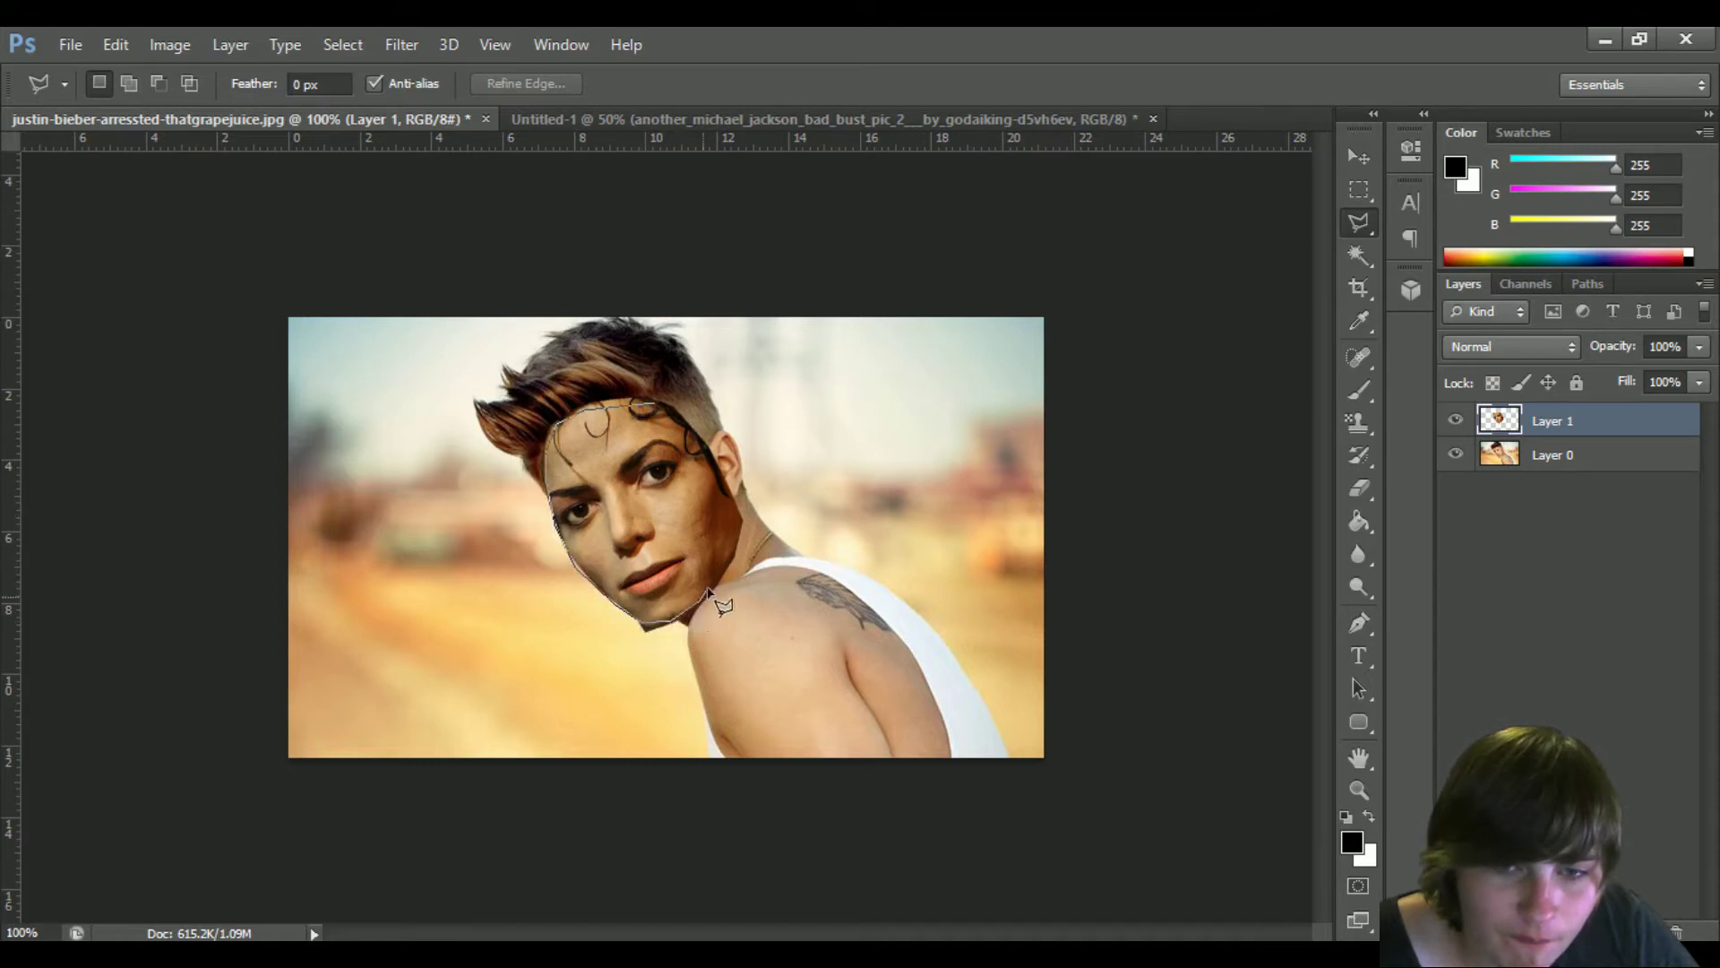
mouse_move(724, 572)
left_mouse_down()
mouse_move(733, 510)
mouse_move(652, 403)
left_mouse_up()
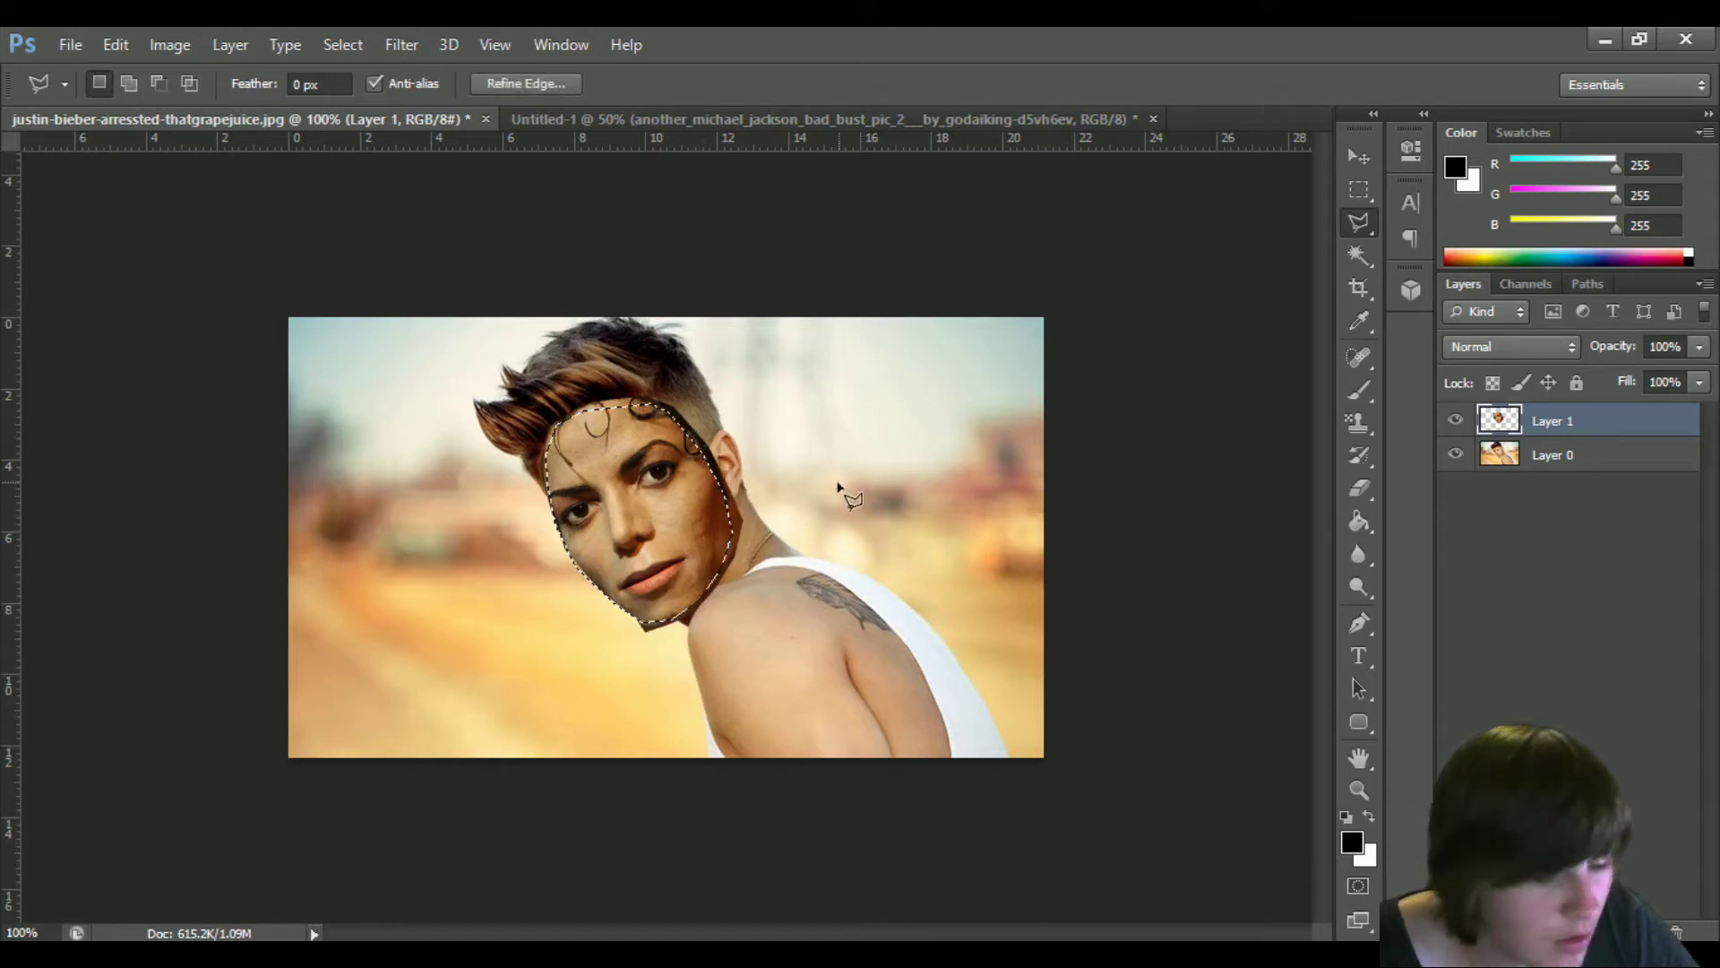
left_click(1458, 421)
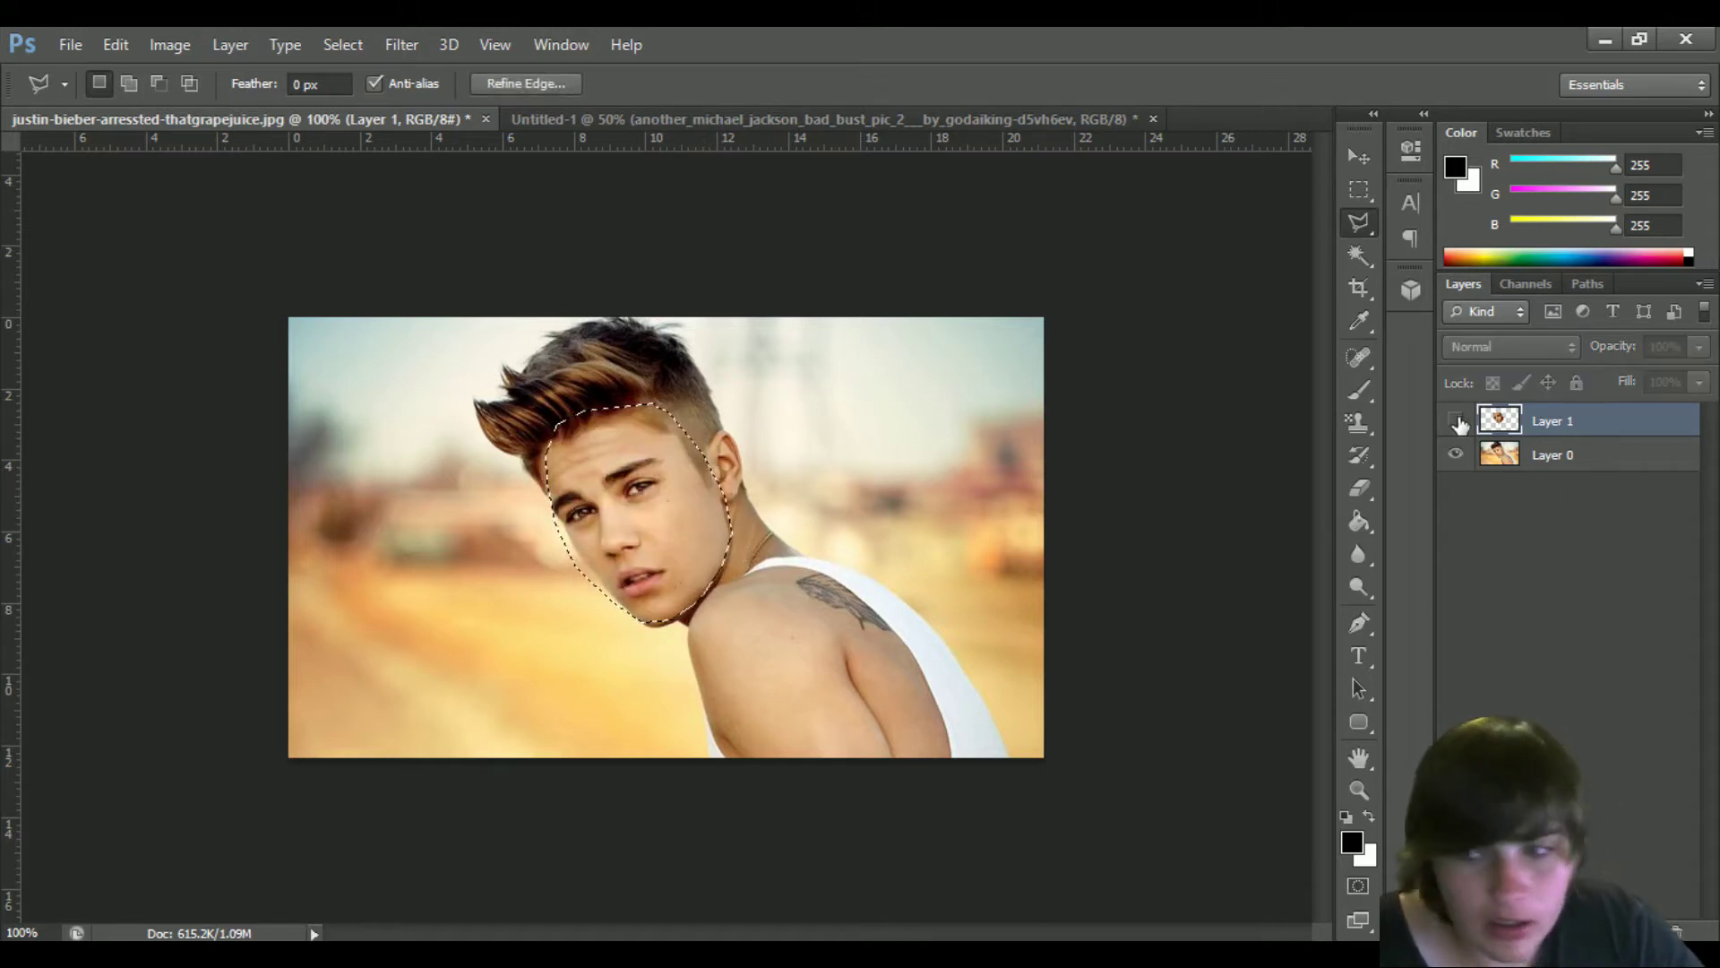
Delete the original face on Layer 0 inside the outline, then select both layers
left_click(1524, 456)
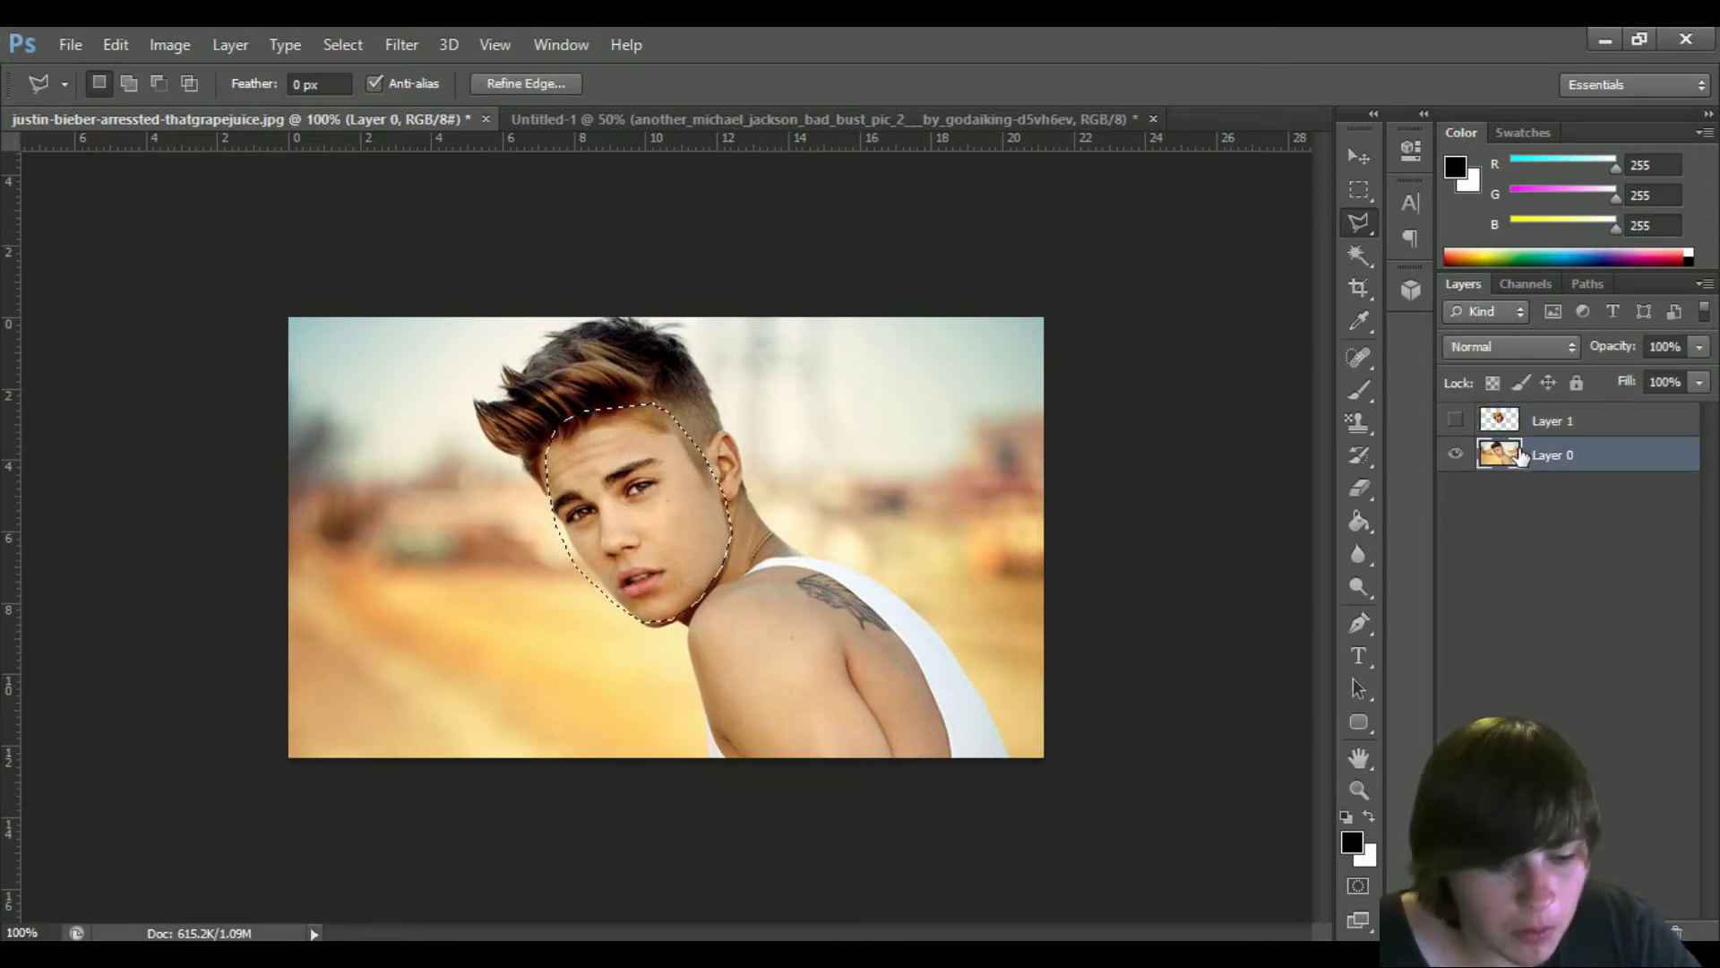
key("Delete")
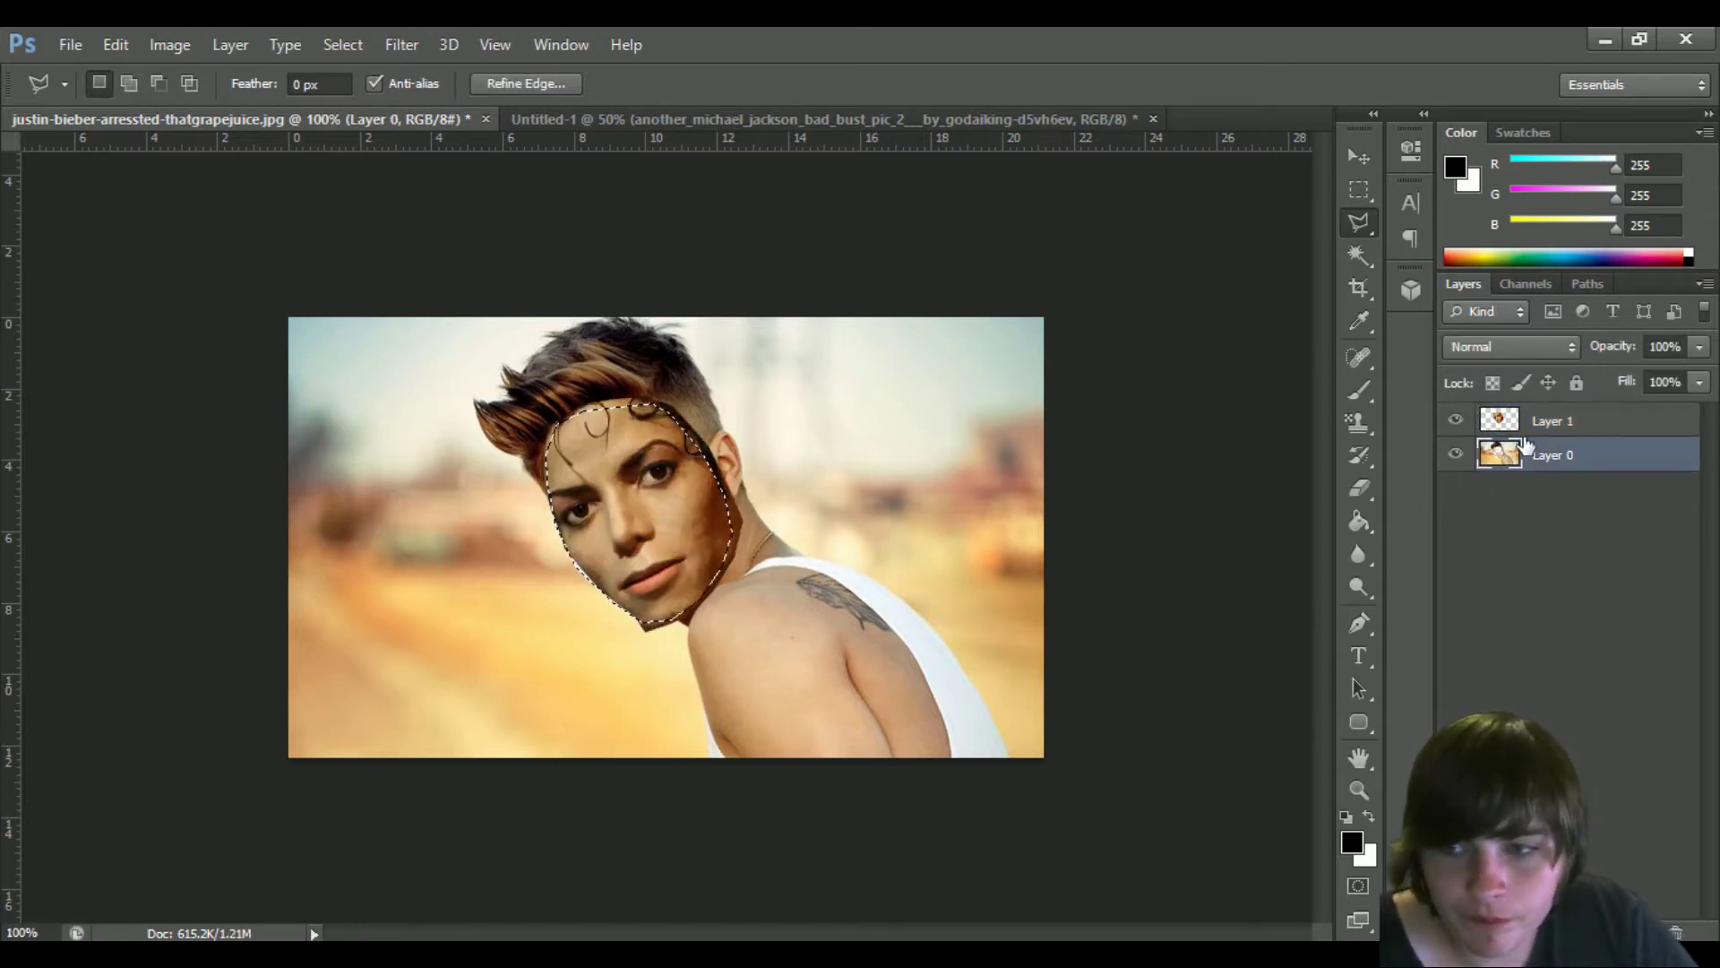
left_click(1527, 433, "shift")
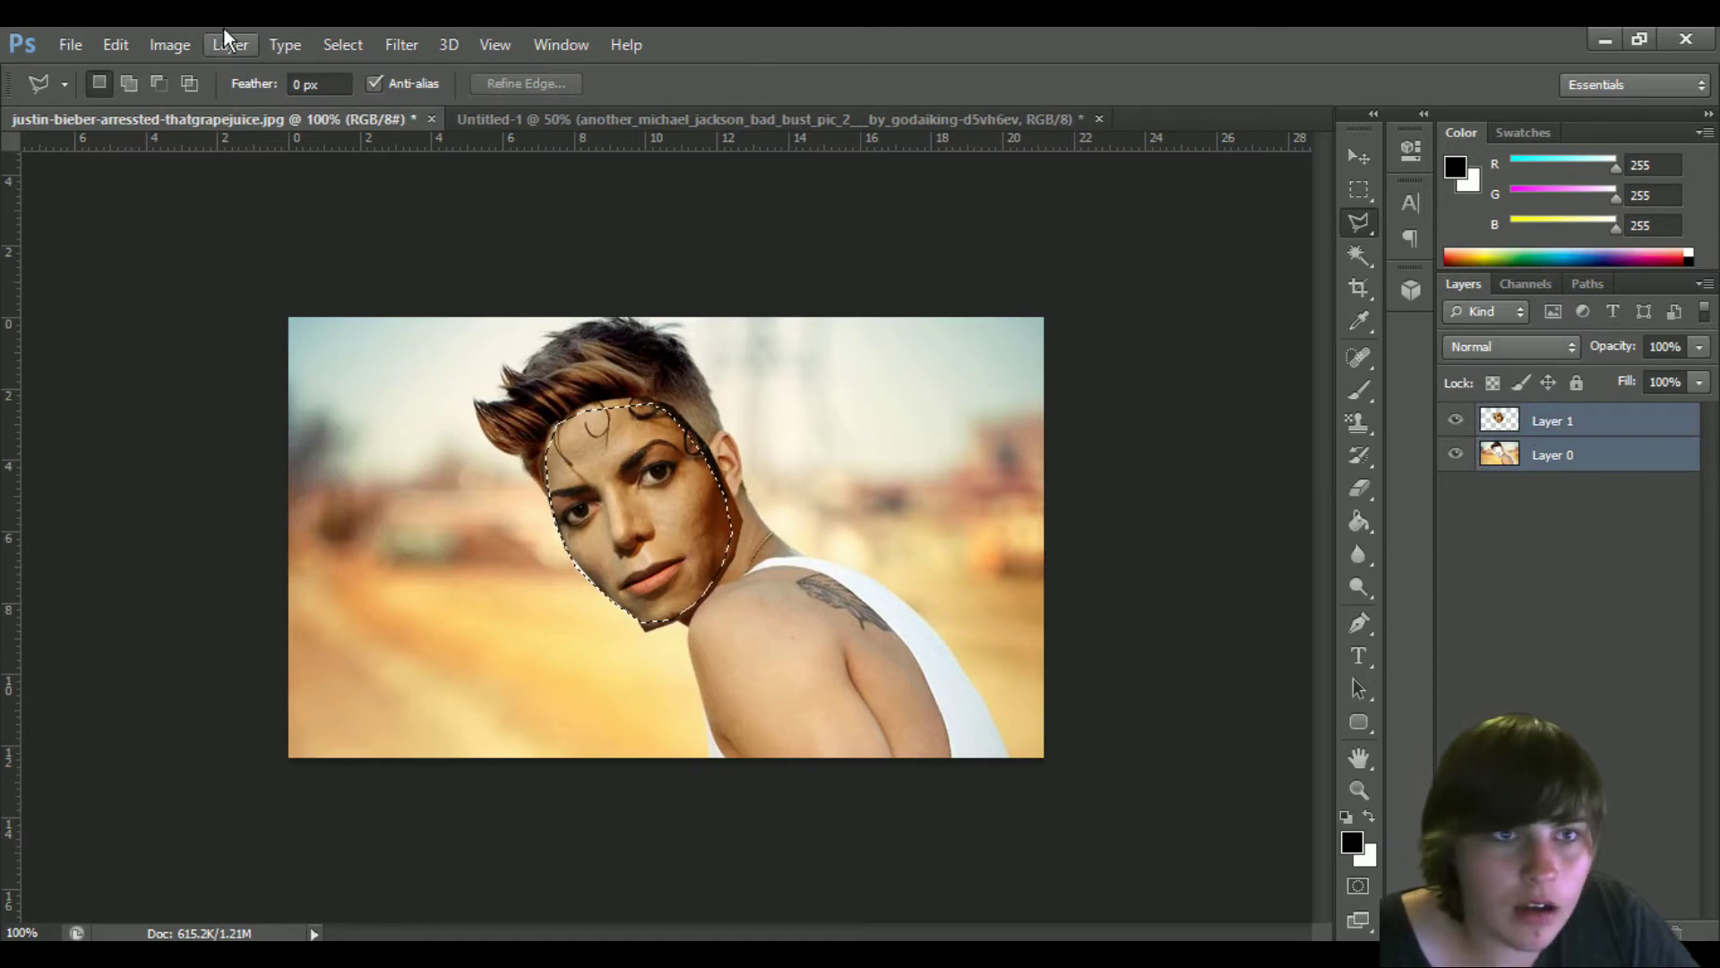
Try Auto Tone and undo it, then Auto-Blend the two layers
left_click(171, 44)
left_click(203, 136)
left_click(116, 44)
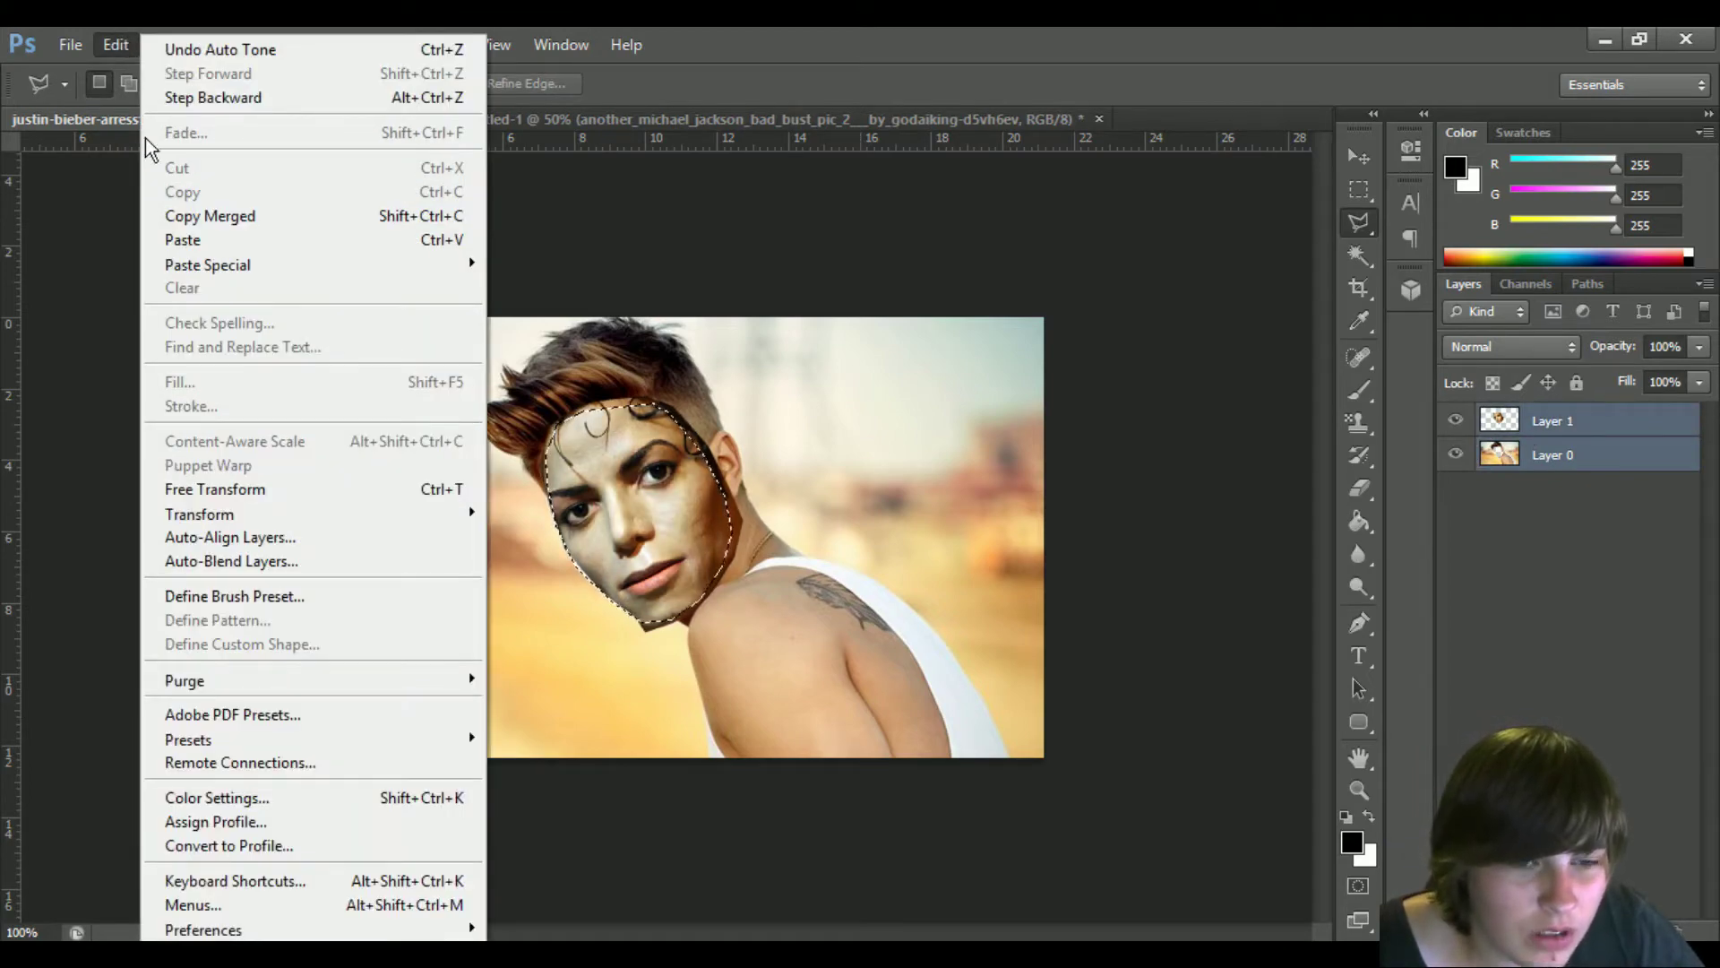
left_click(242, 567)
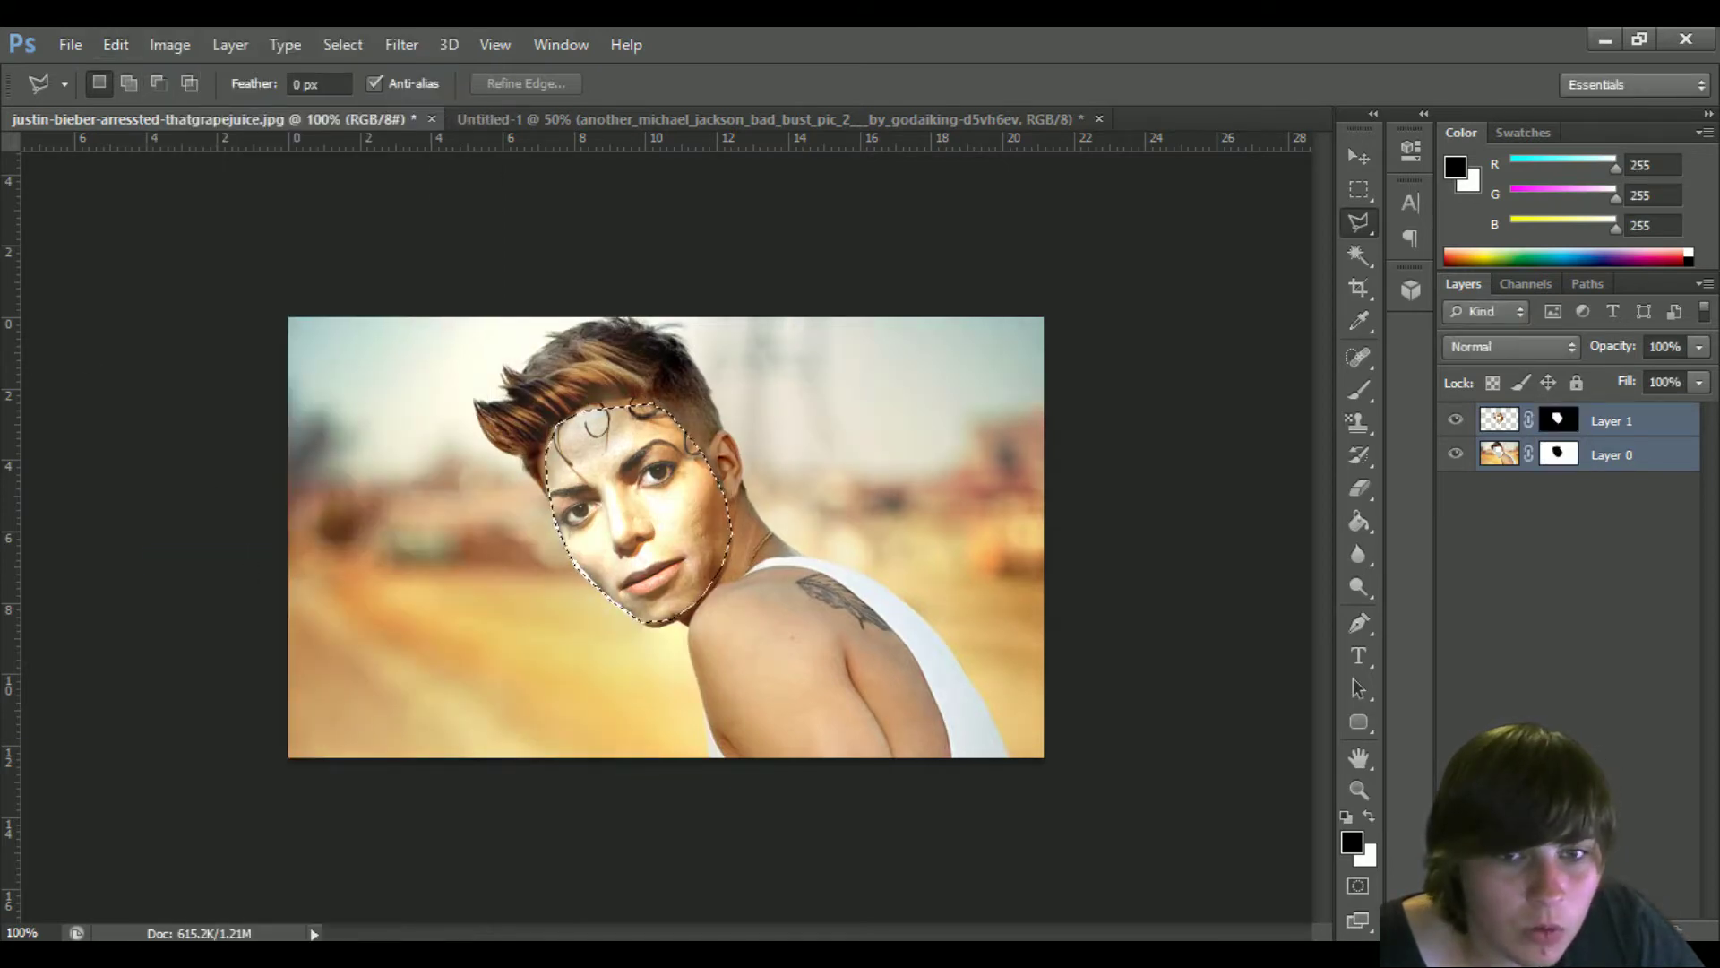
left_click(1359, 189)
Apply an automatic Image adjustment to the shoulder area, then deselect and cancel the stray selection
key("ctrl+a")
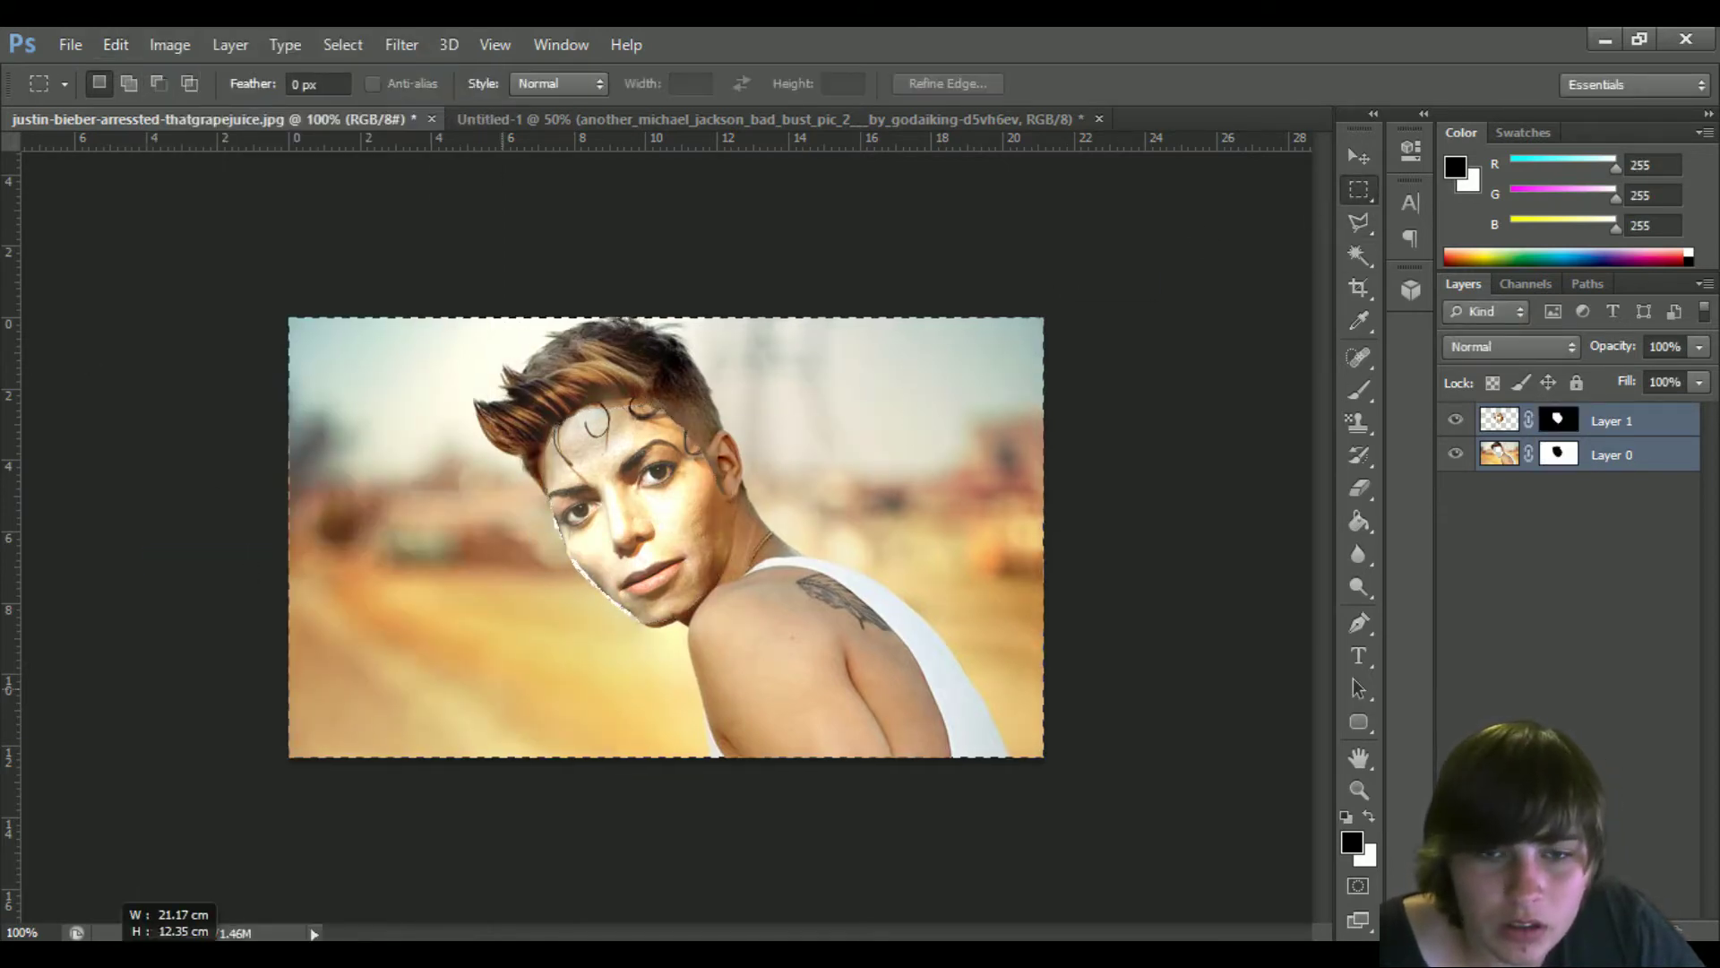
mouse_move(164, 960)
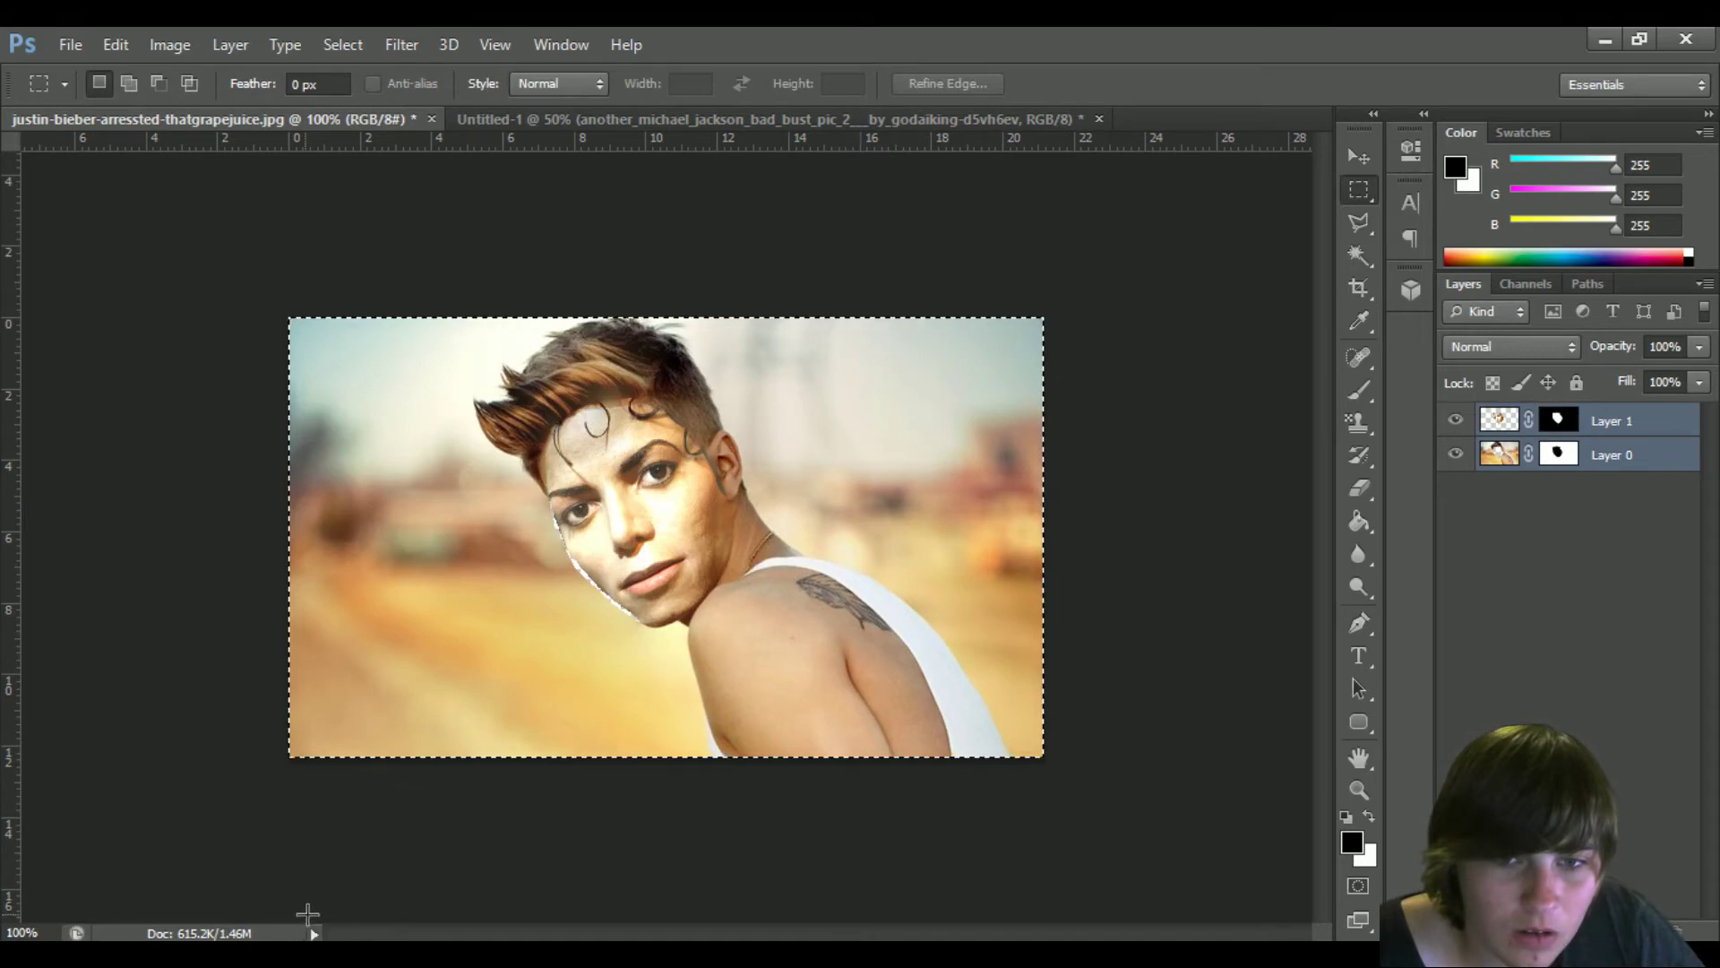
left_click(171, 44)
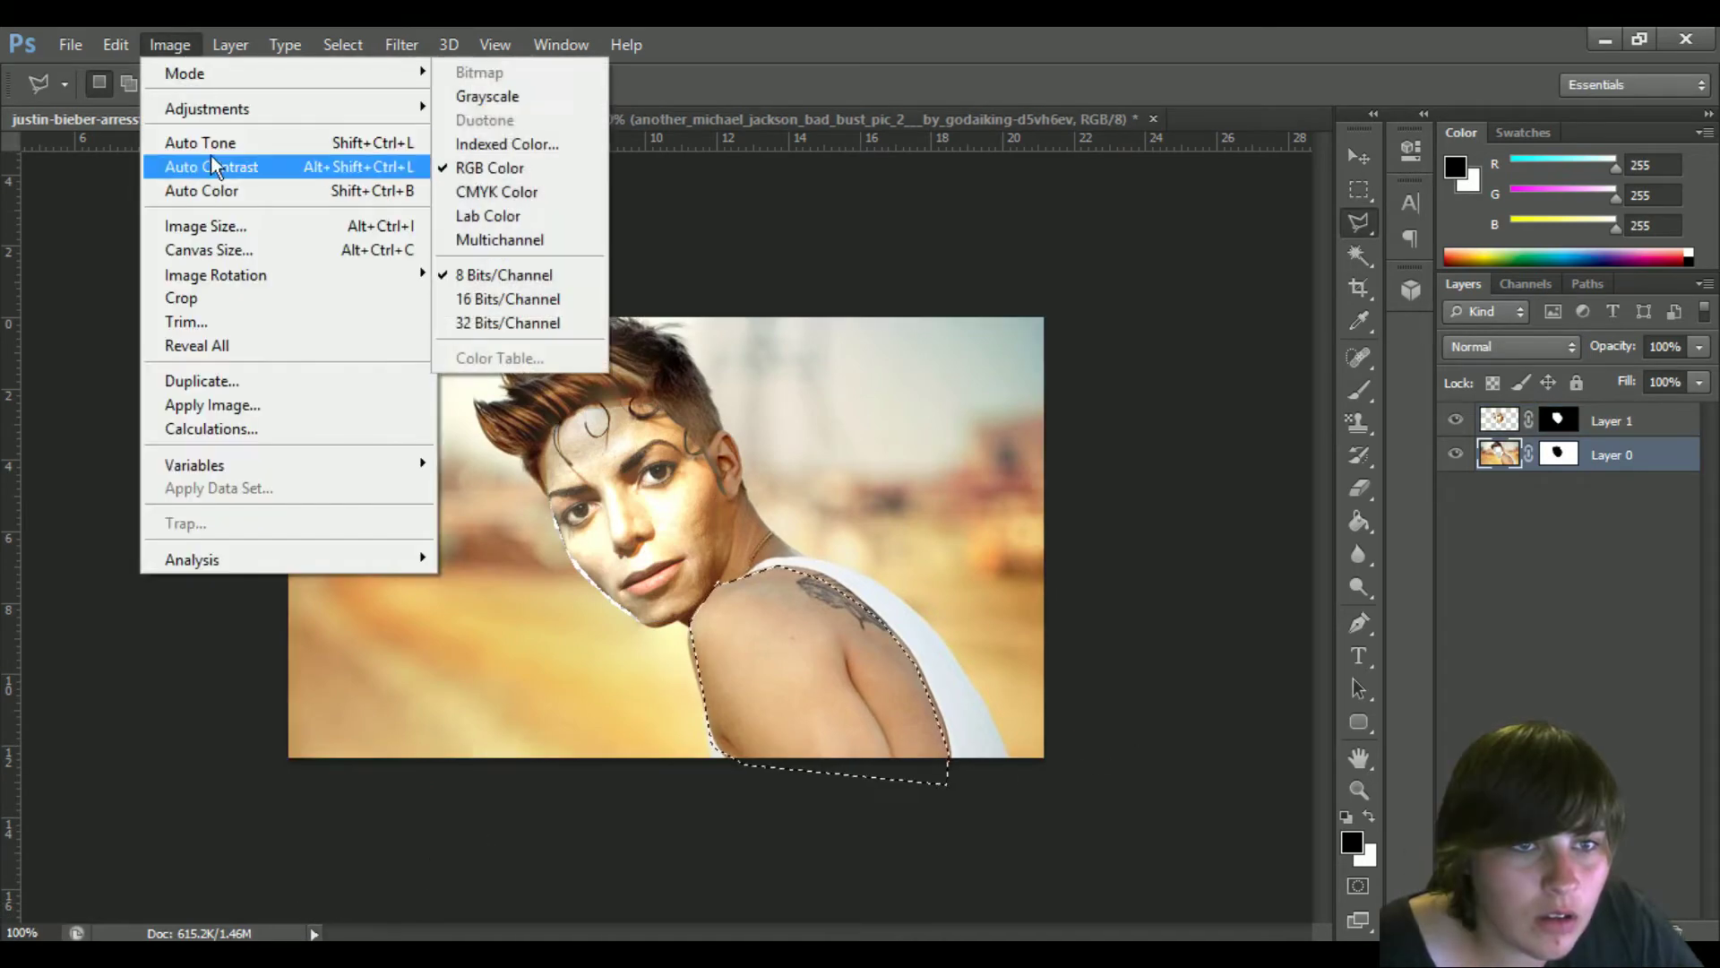
left_click(922, 353)
left_click(1077, 867)
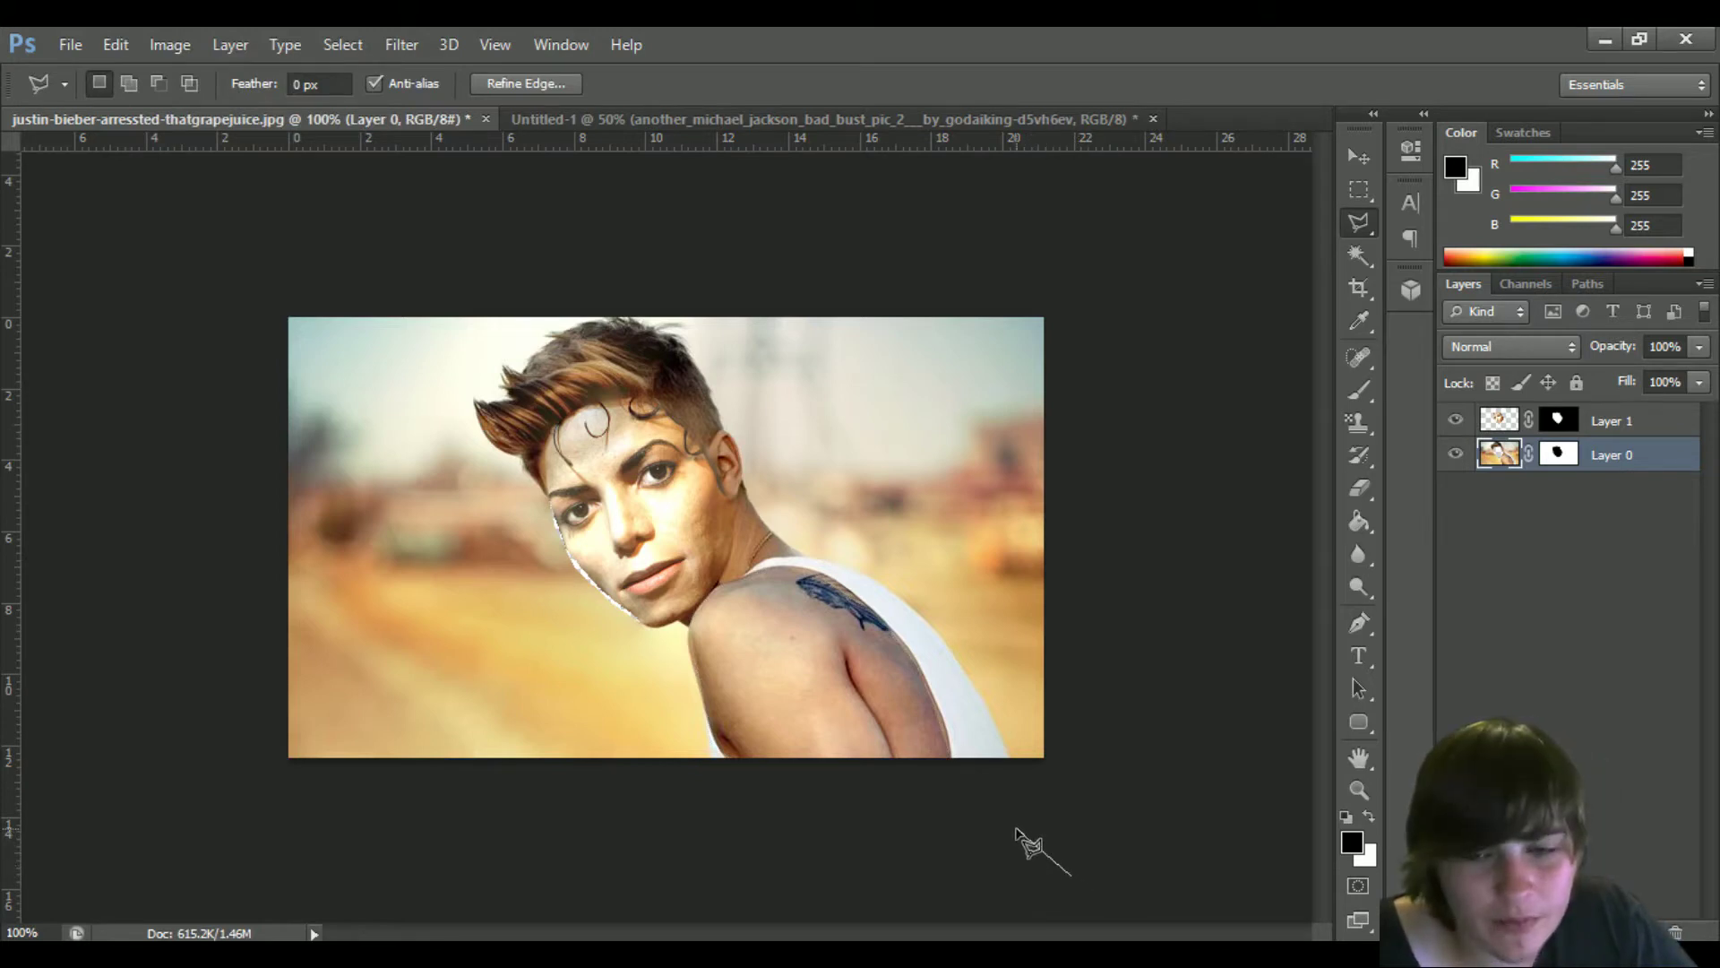
key("Escape")
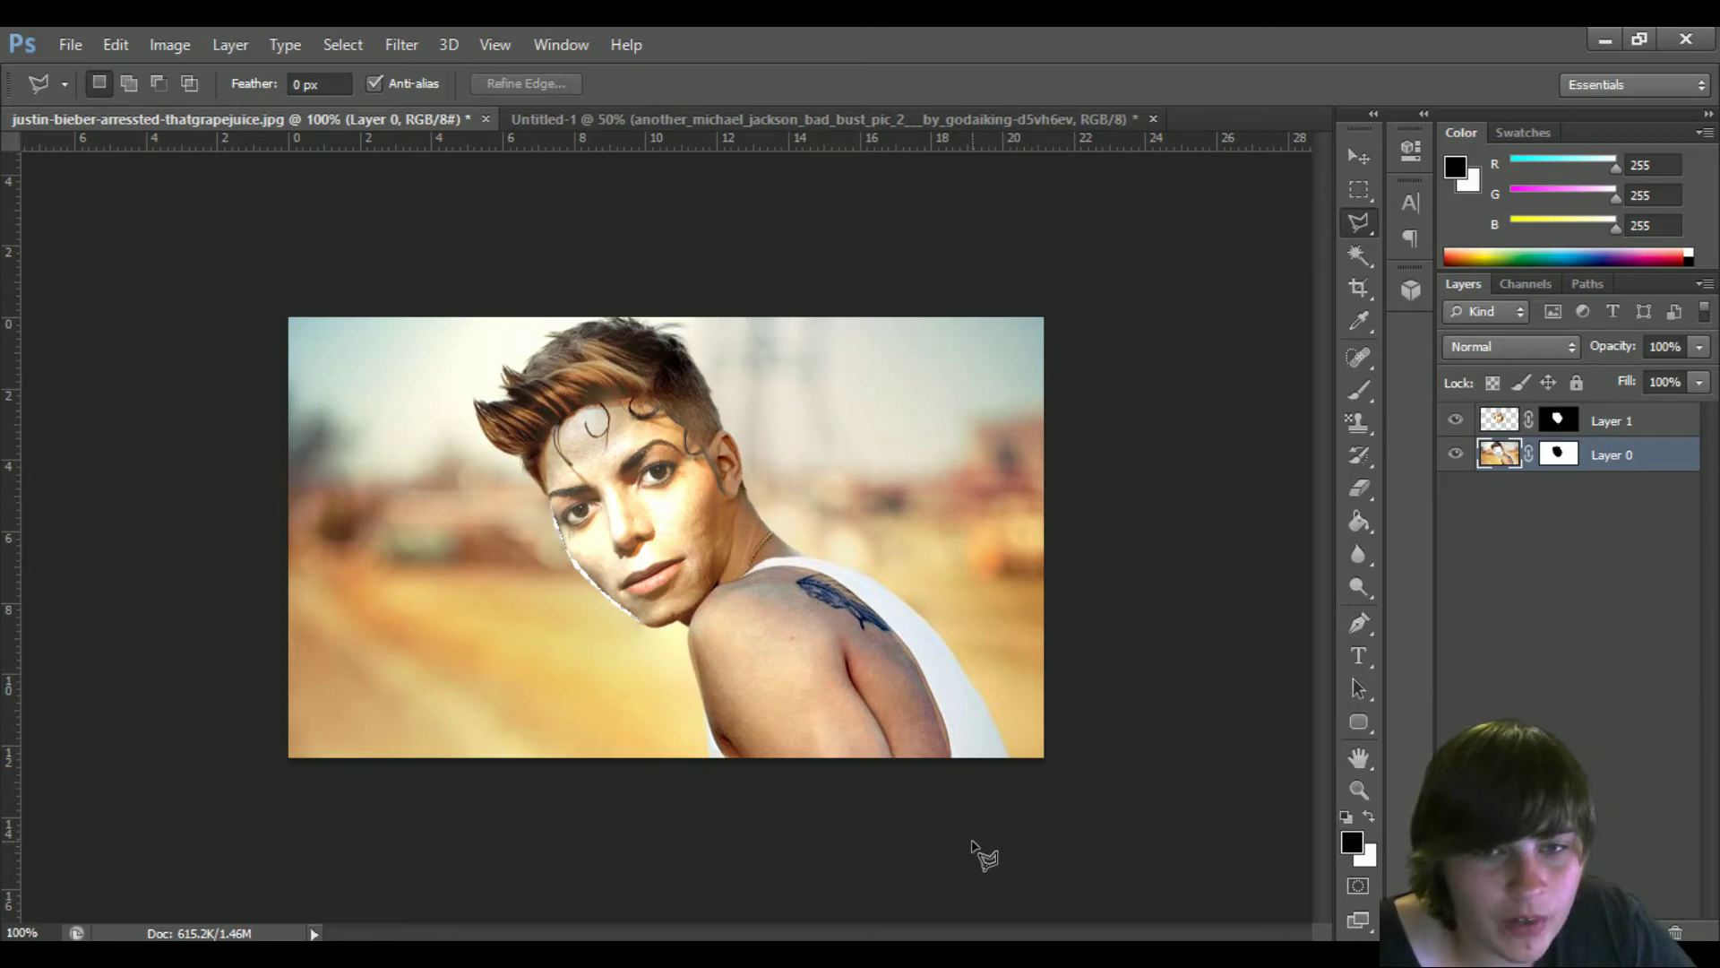
left_click(1542, 424)
Enlarge the pasted face to about 105% by 104% and apply the transform
key("ctrl+t")
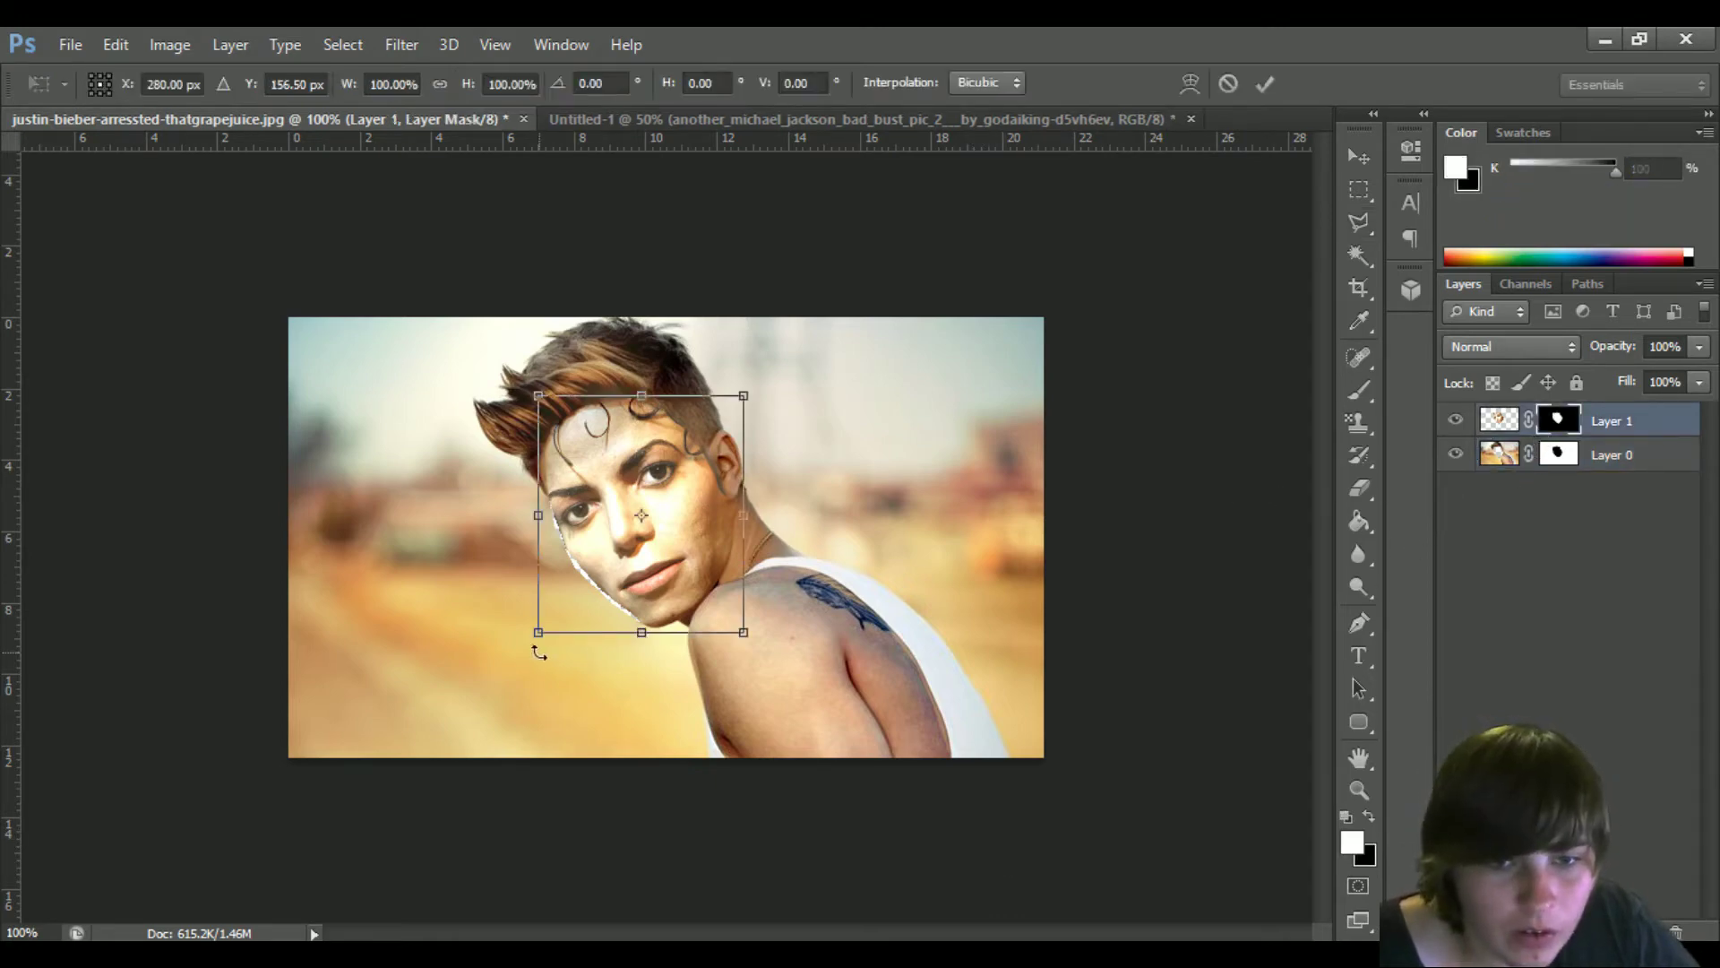
left_click_drag(540, 633, 533, 638)
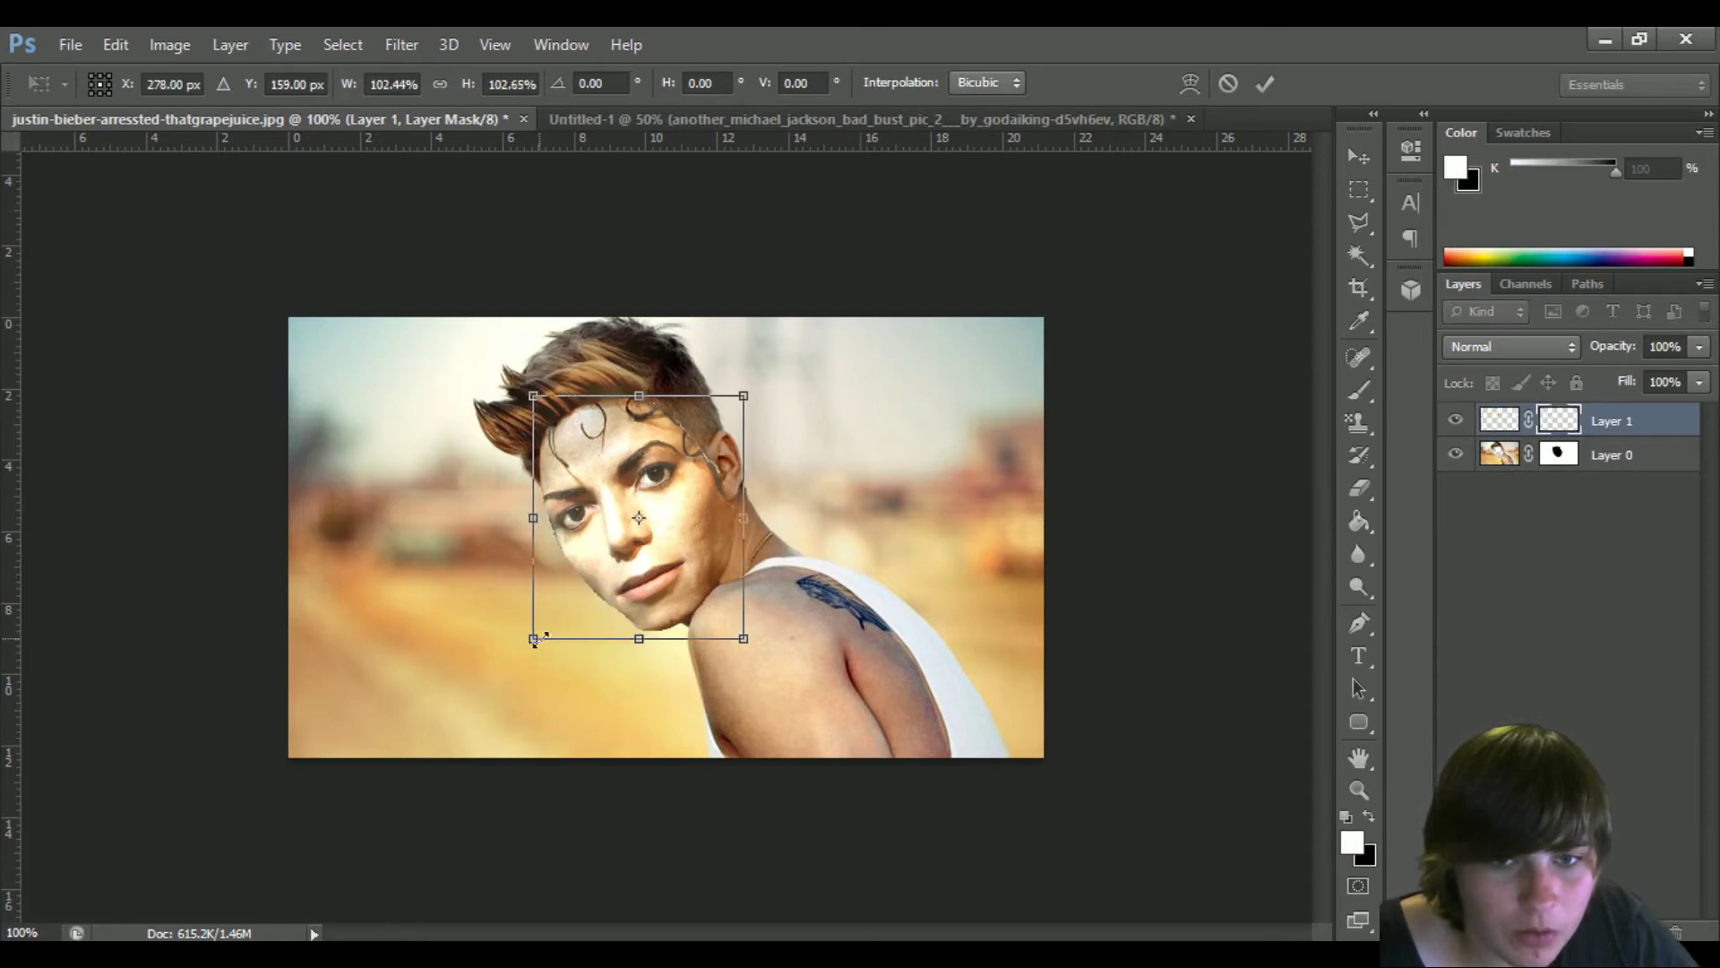
left_click_drag(741, 394, 746, 391)
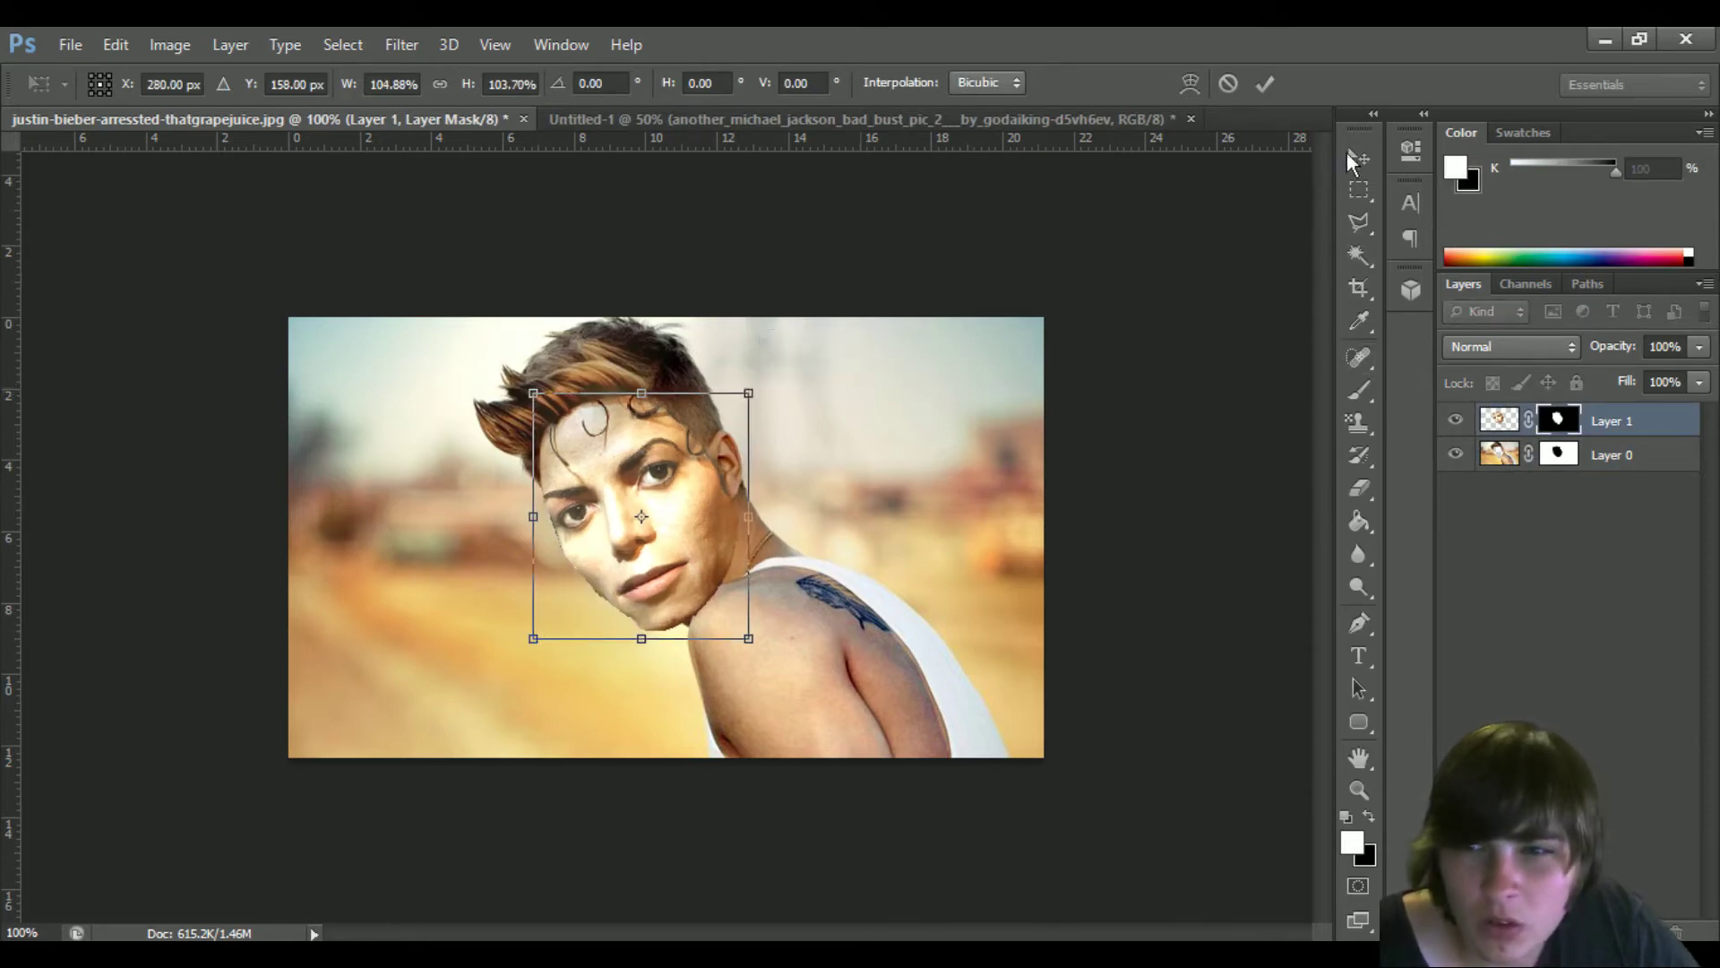
left_click(1355, 160)
left_click(736, 400)
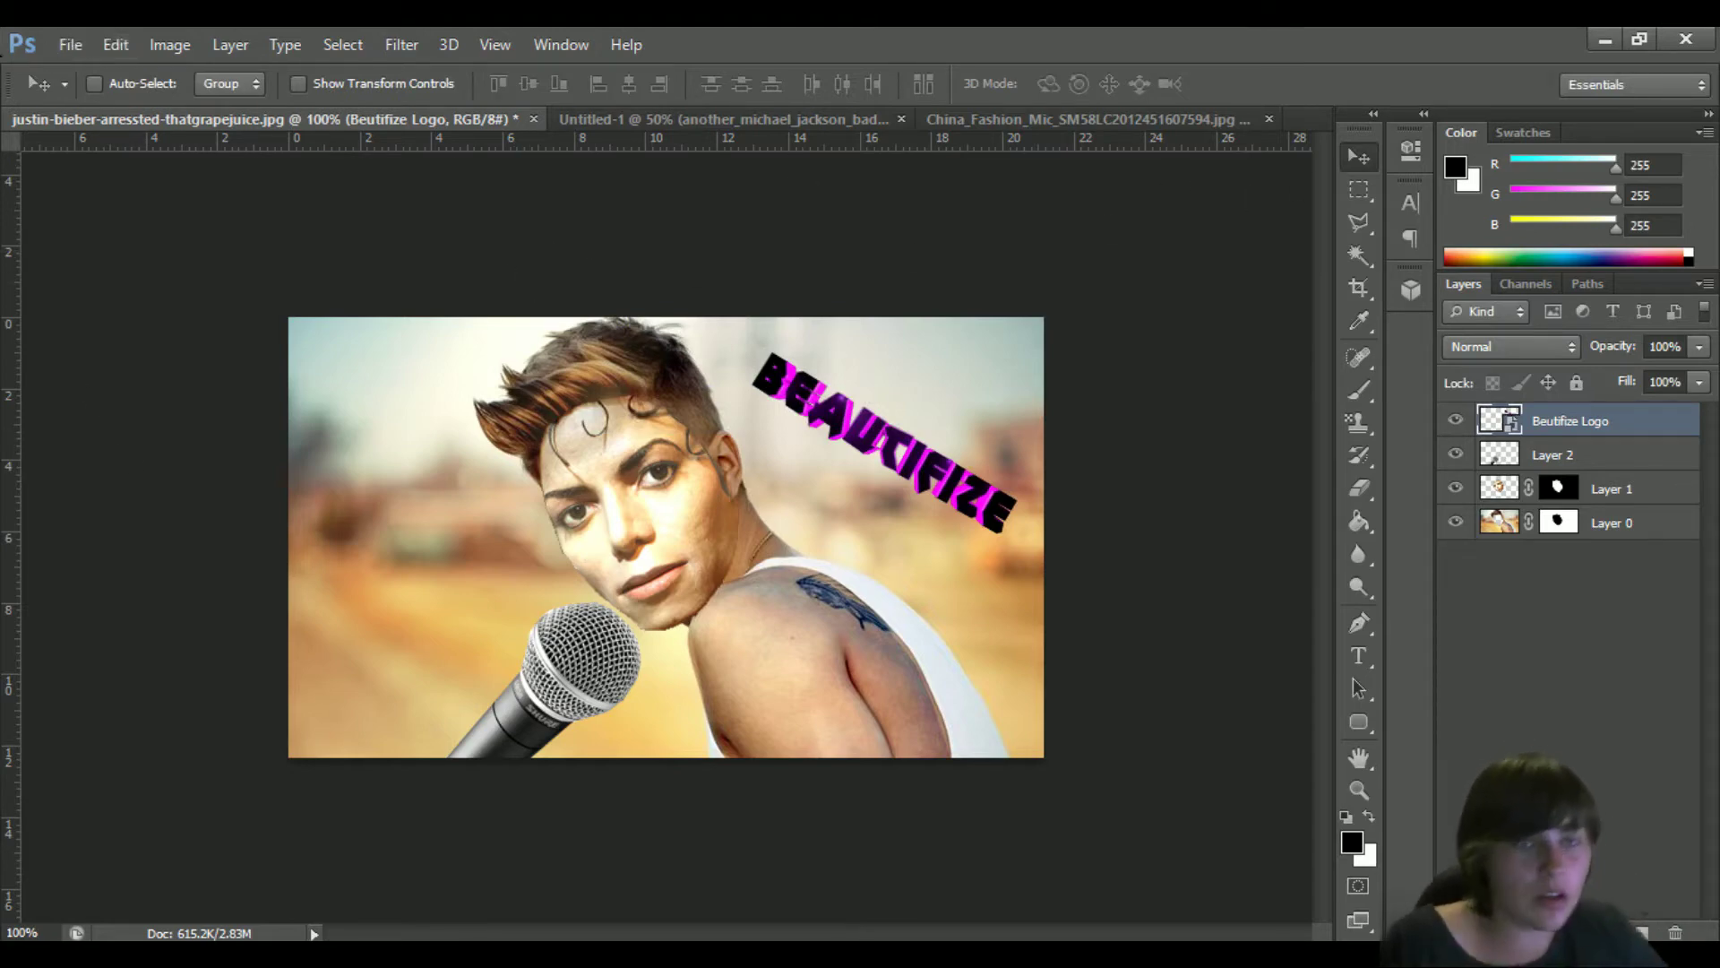
Save the composite as BEIBERS.psd
left_click(59, 47)
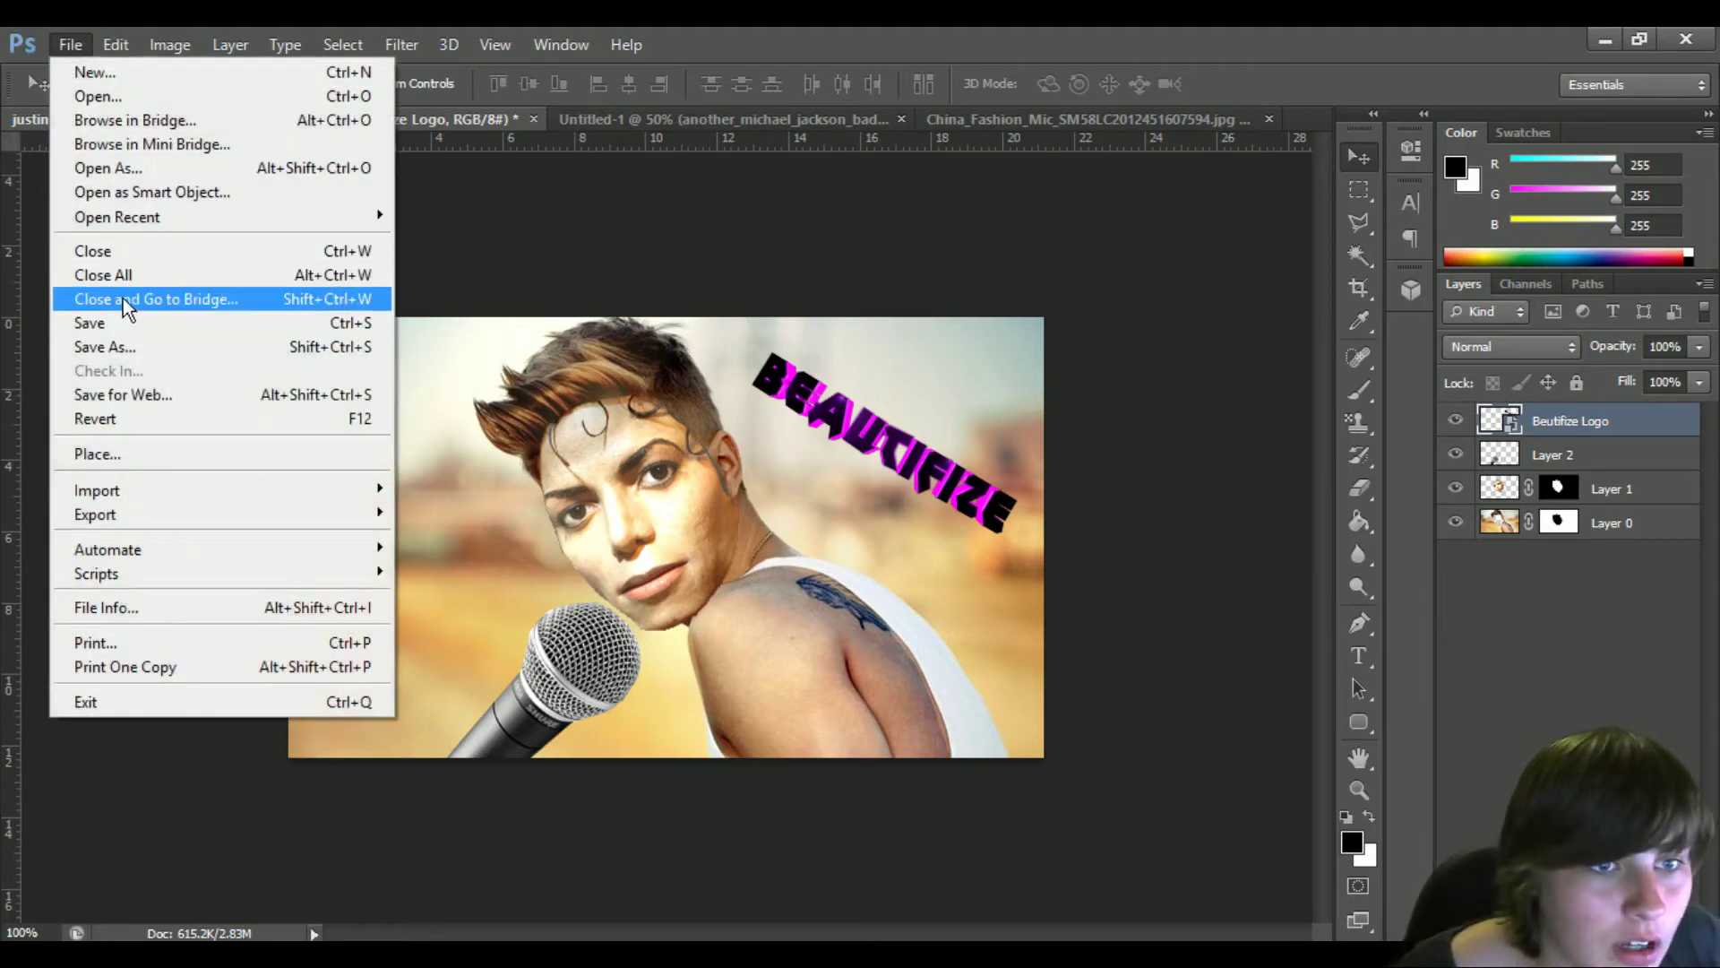
left_click(114, 347)
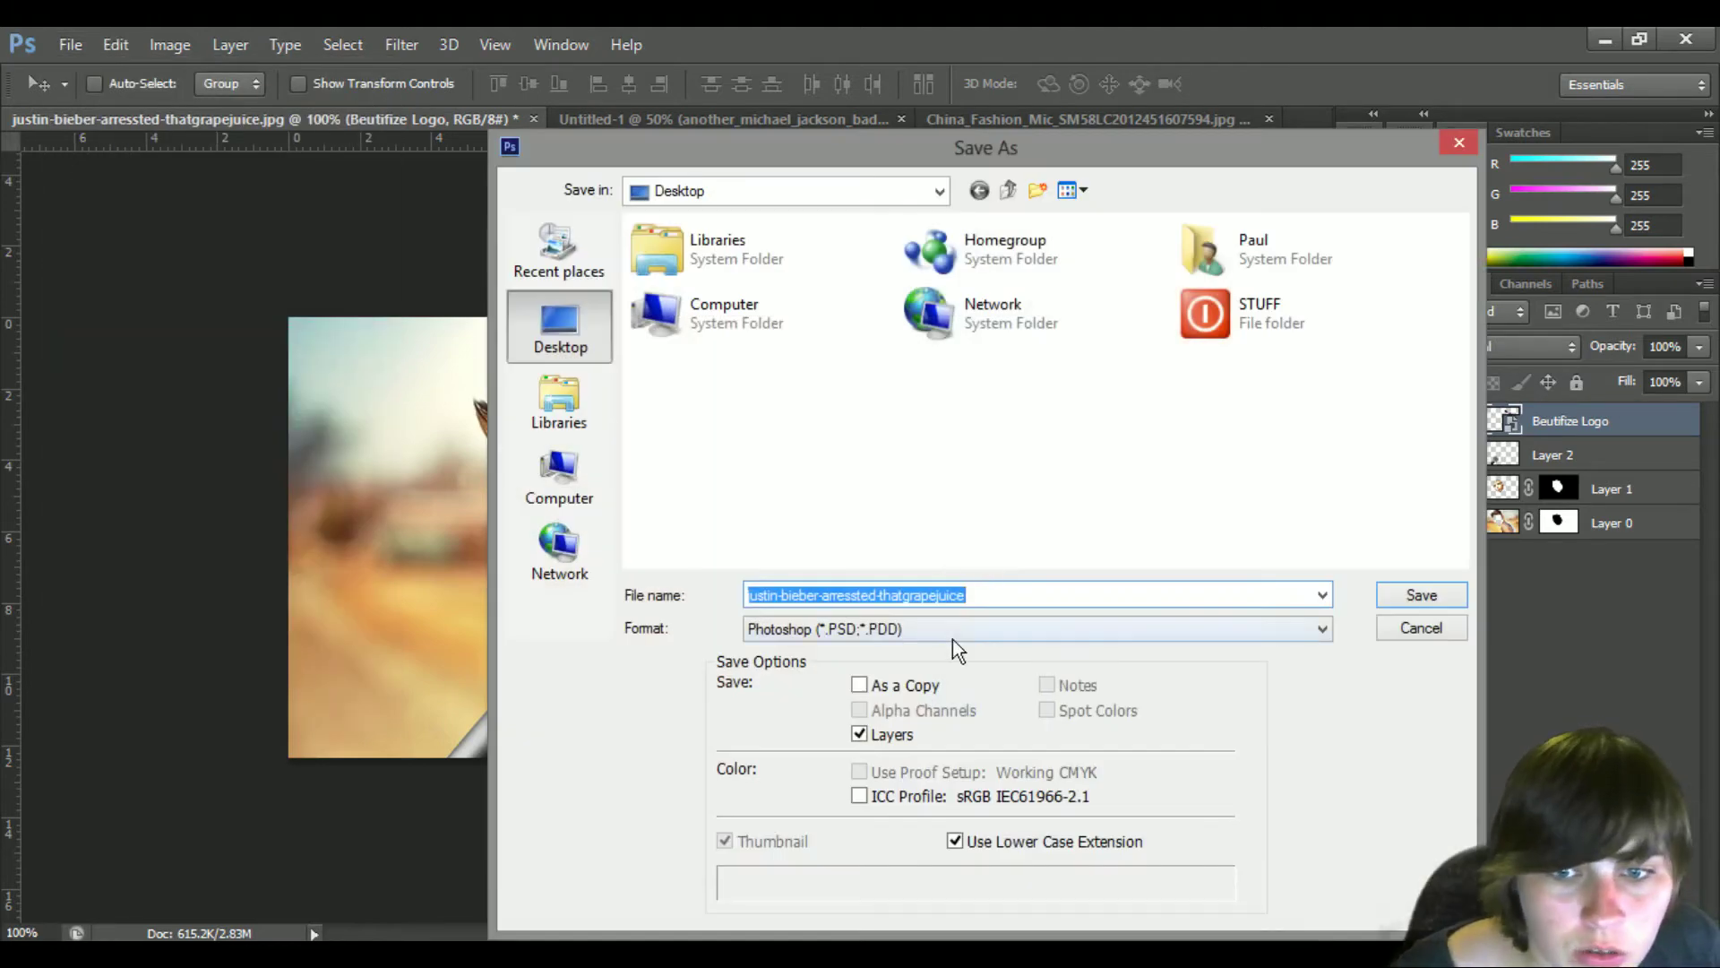
type("BEIBERS")
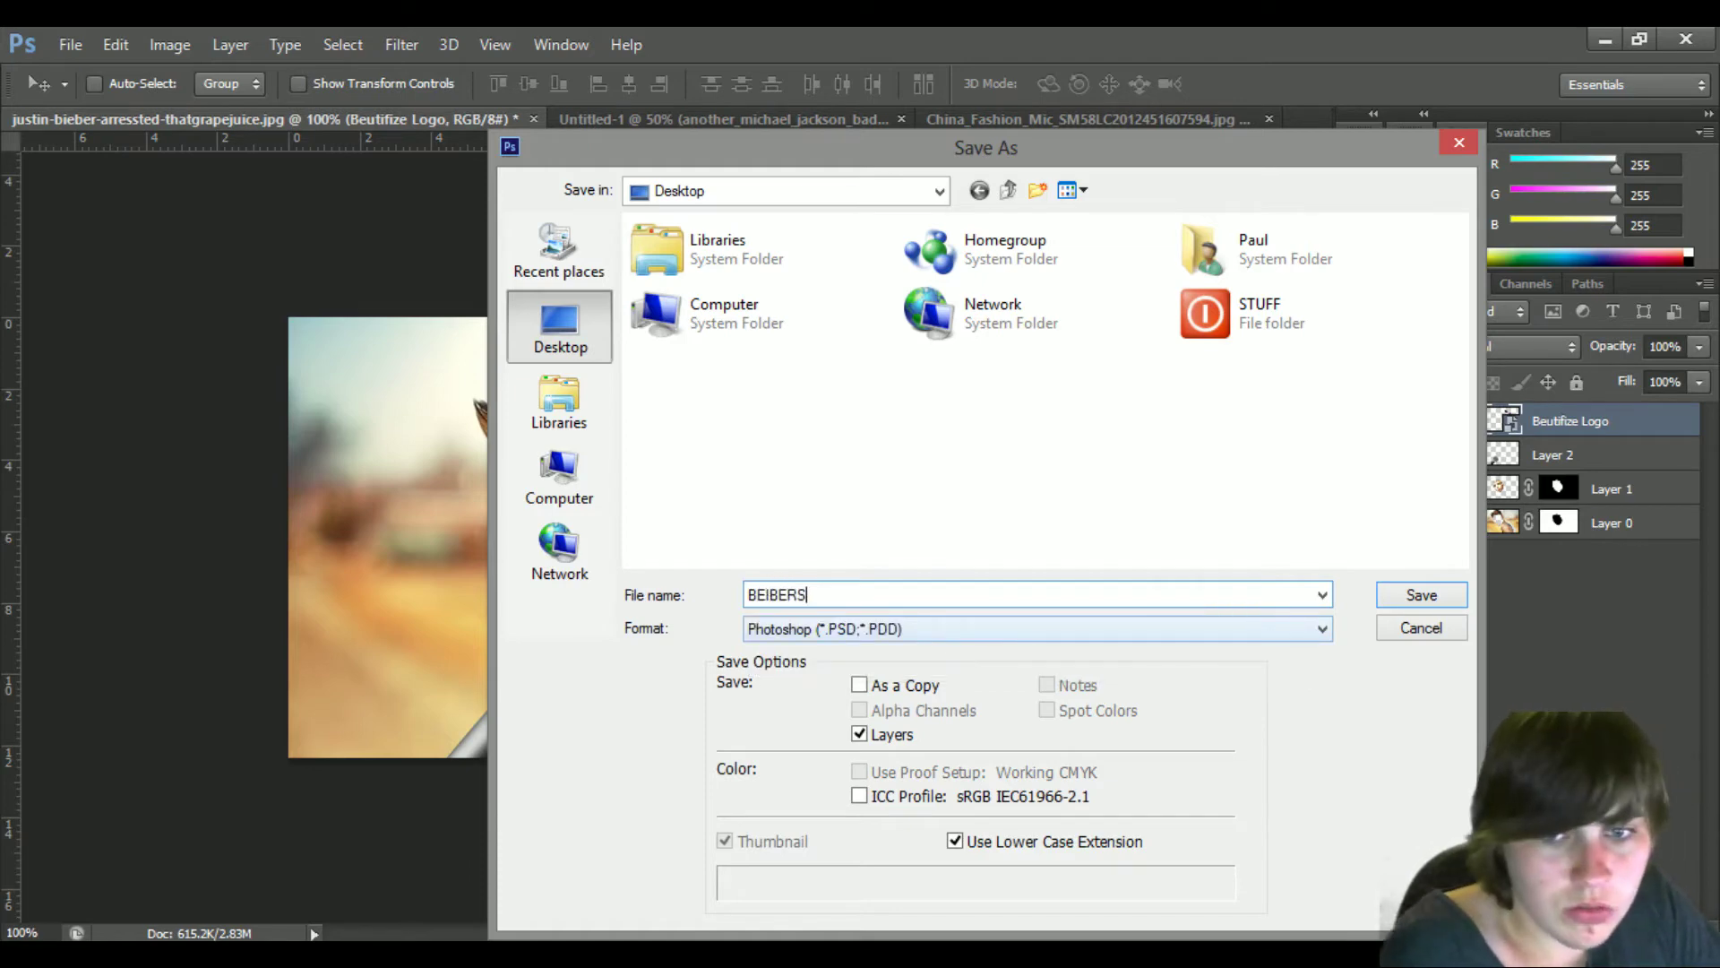
key("ctrl+a")
key("Return")
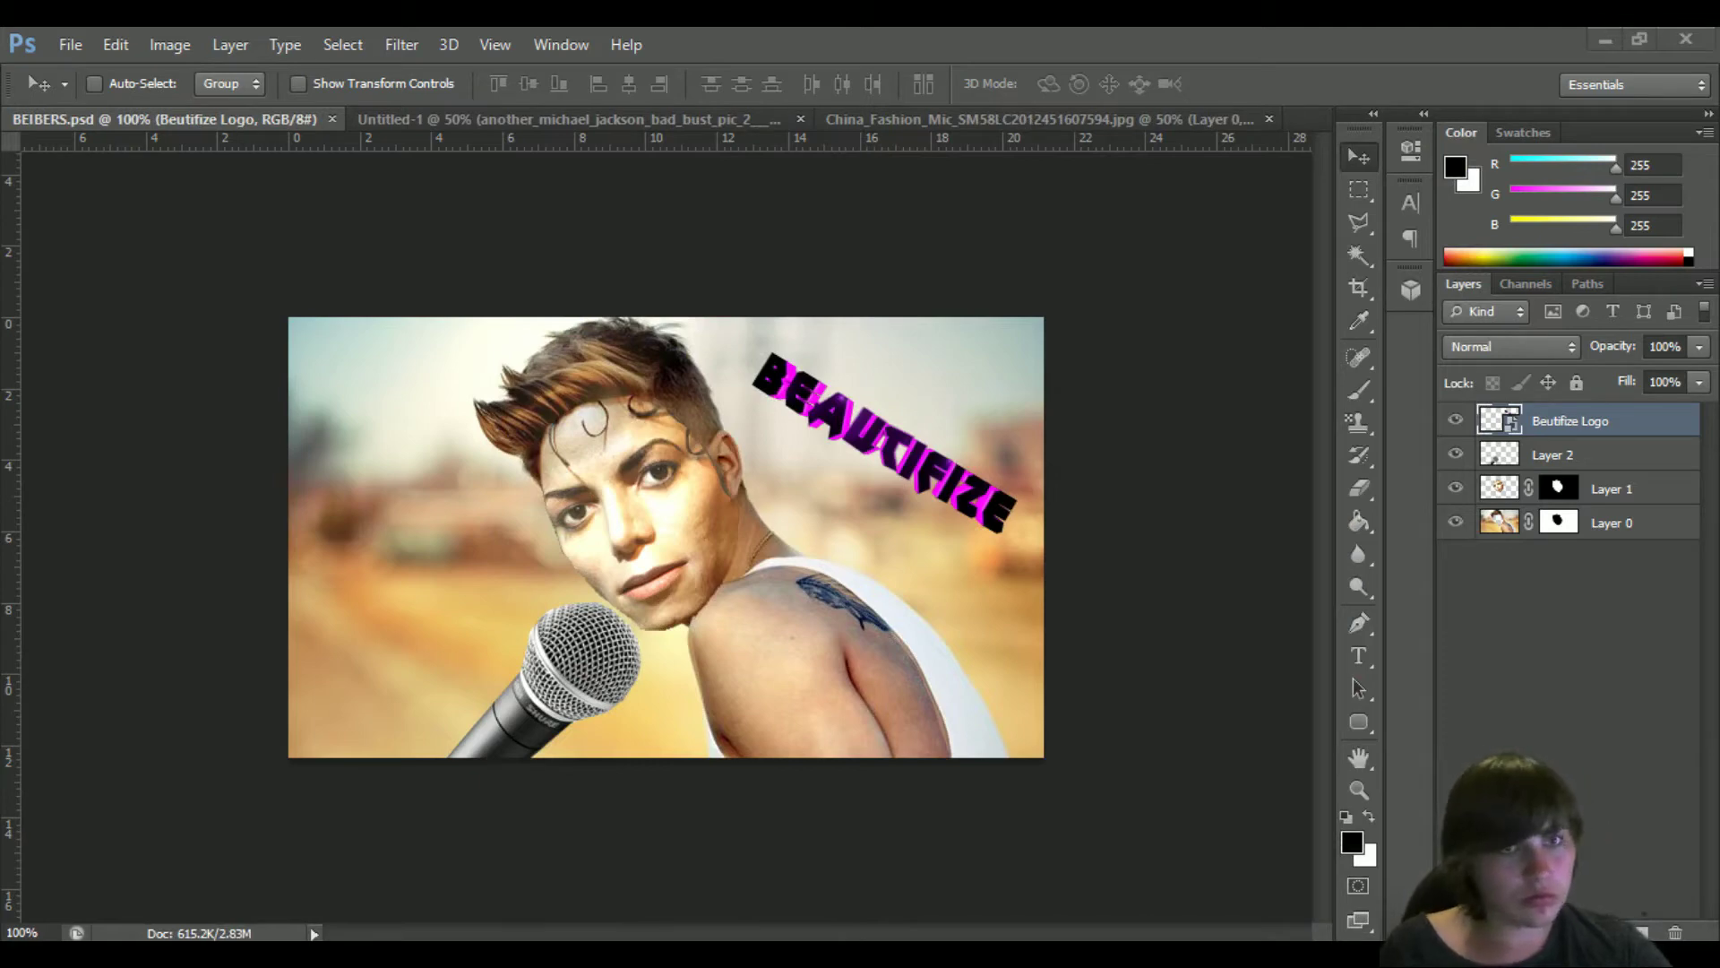
Close all documents without saving and open mitch_lucker_wallpaper_by_jaytimelow-d5sgzus.jpg
left_click(72, 38)
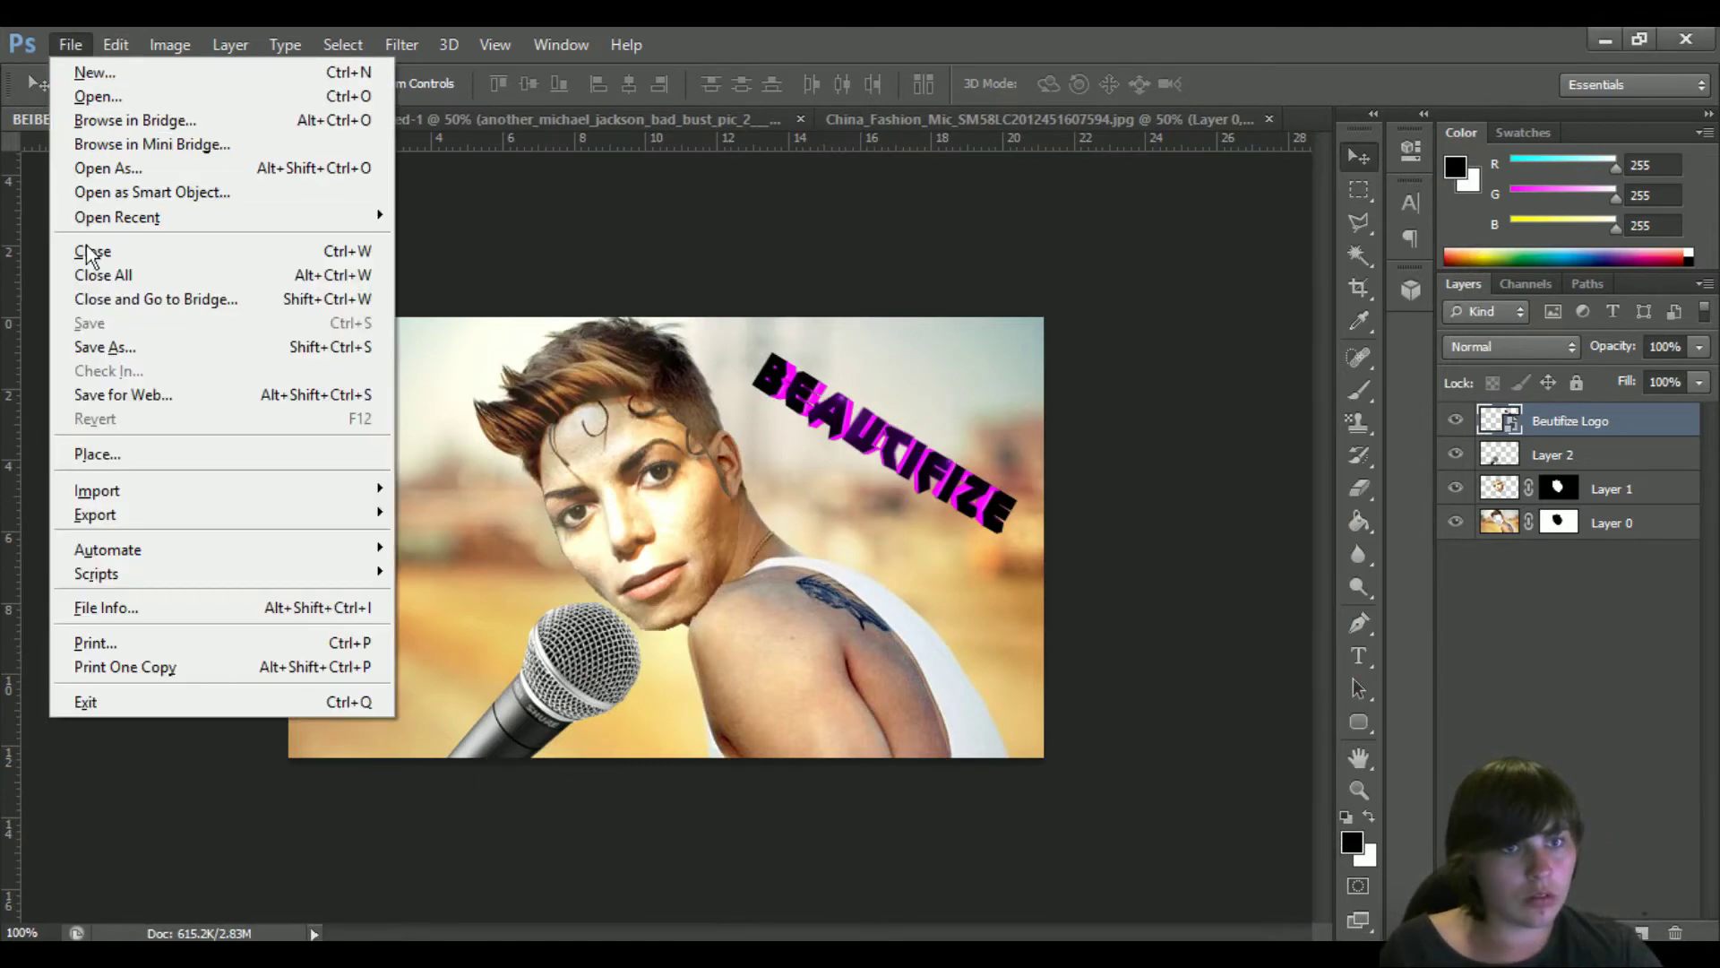
left_click(99, 343)
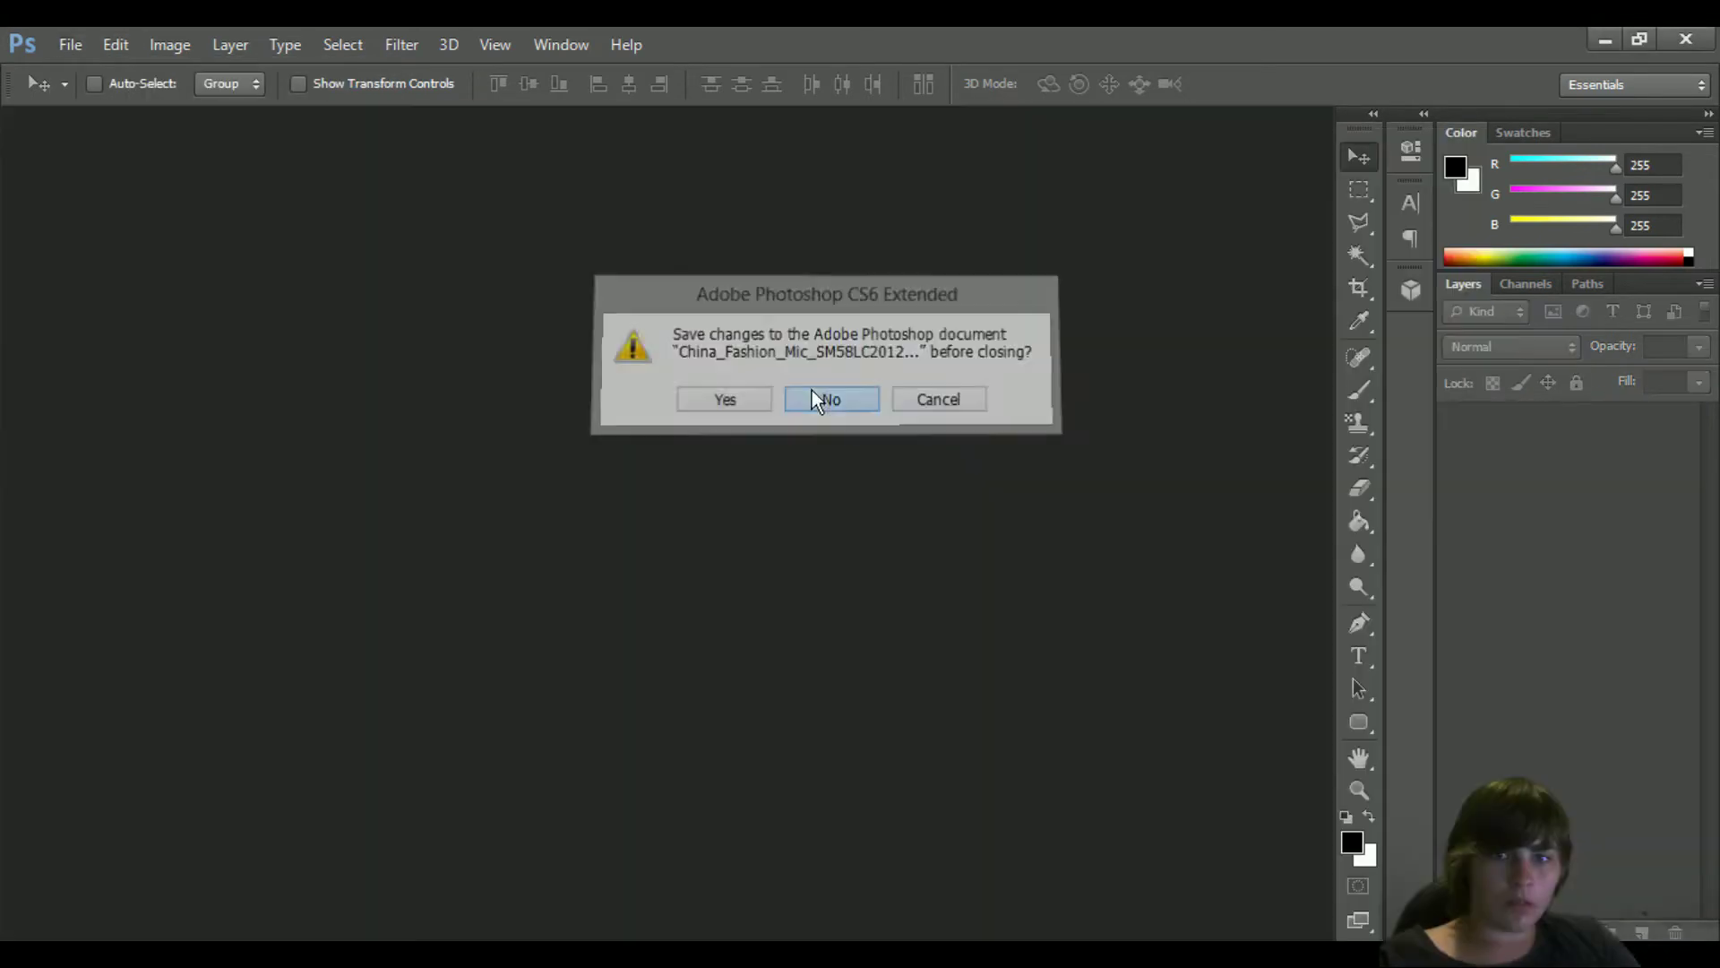
left_click(812, 390)
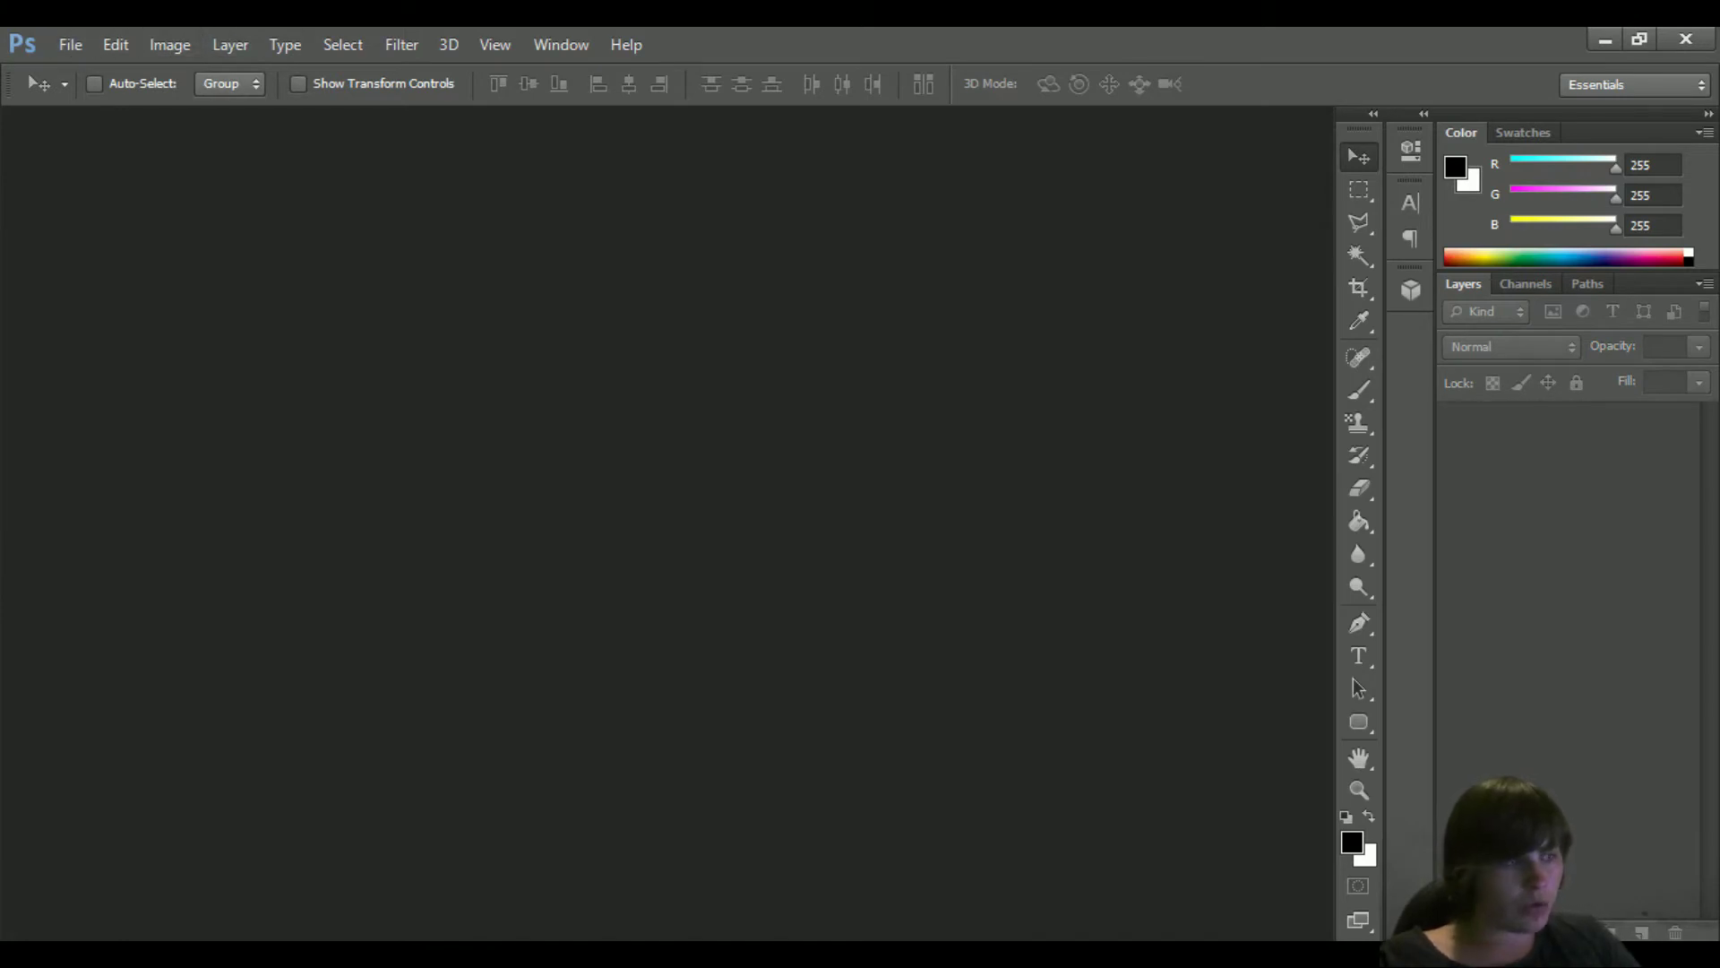
left_click_drag(5, 387, 726, 318)
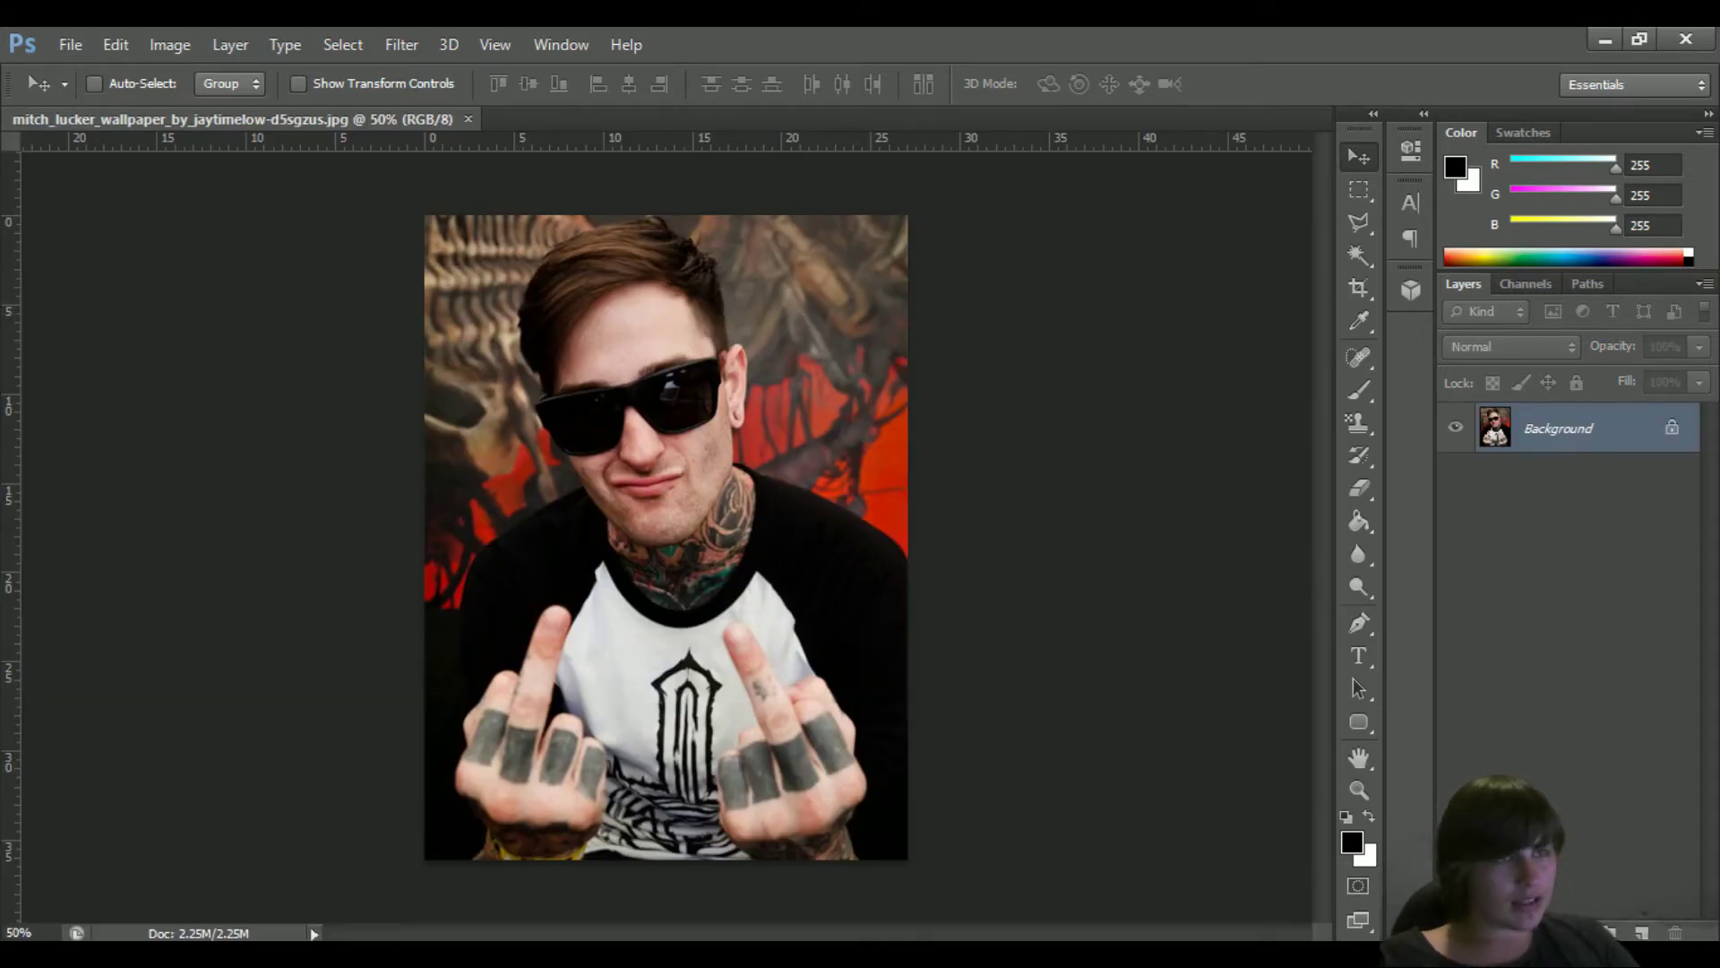
Search Google Images in Chrome for 'Mr Bean'
key("alt+Tab")
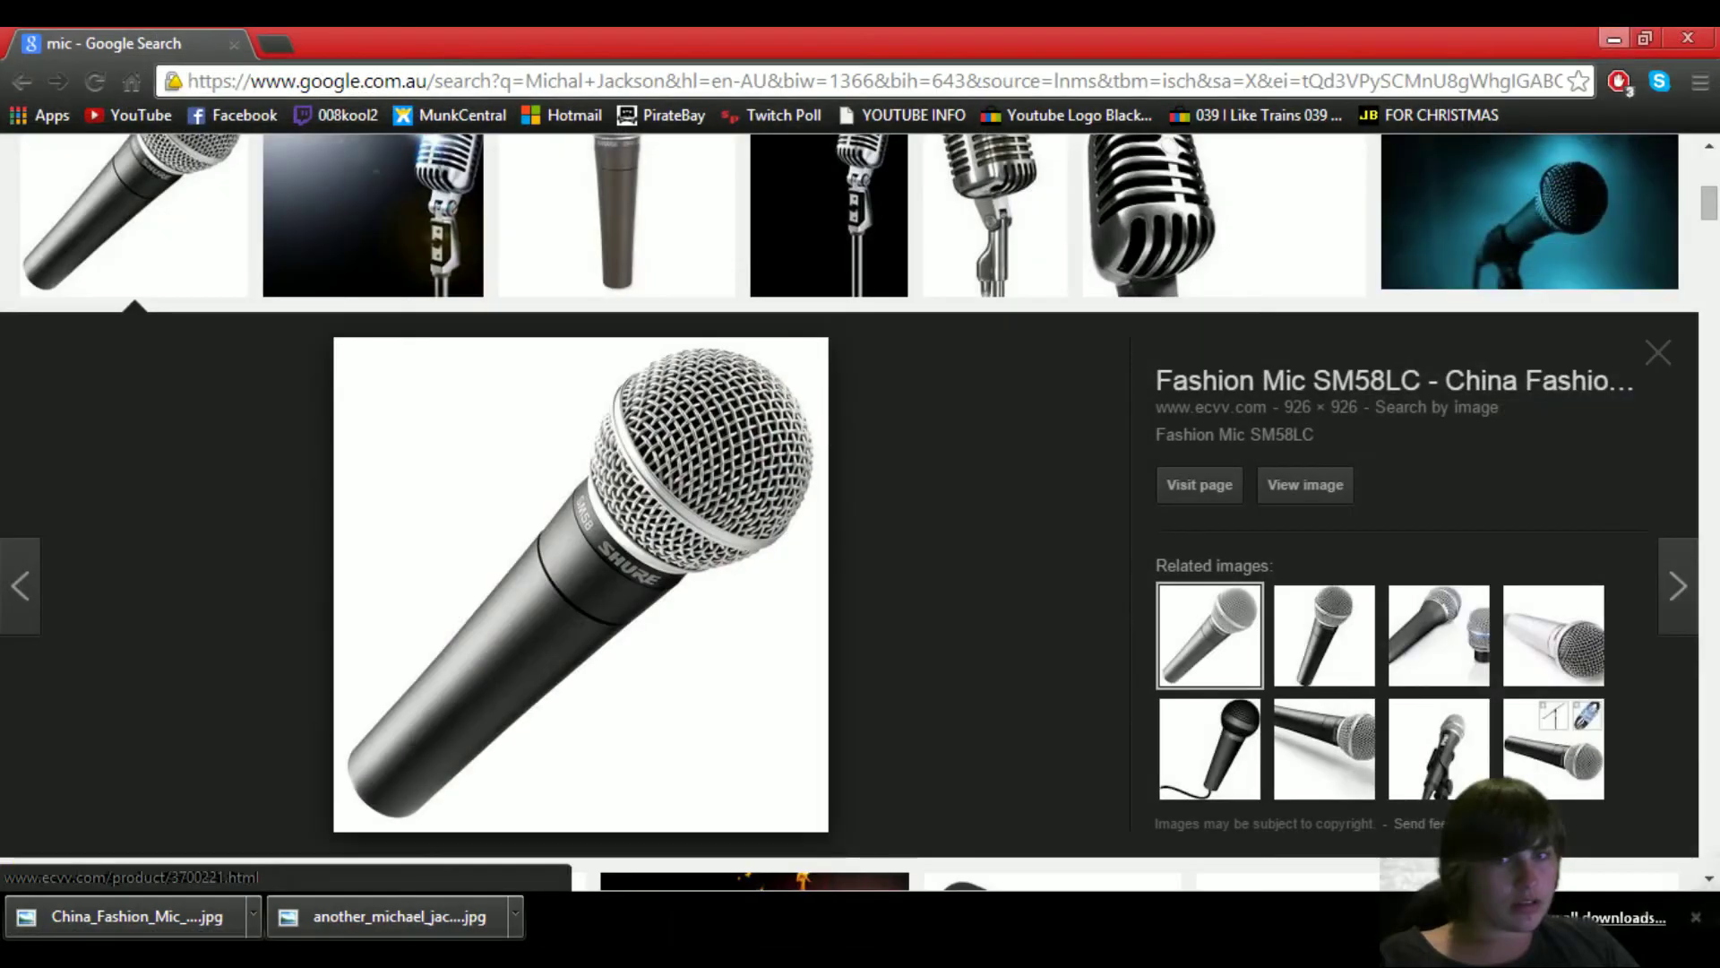
left_click(376, 81)
key("Return")
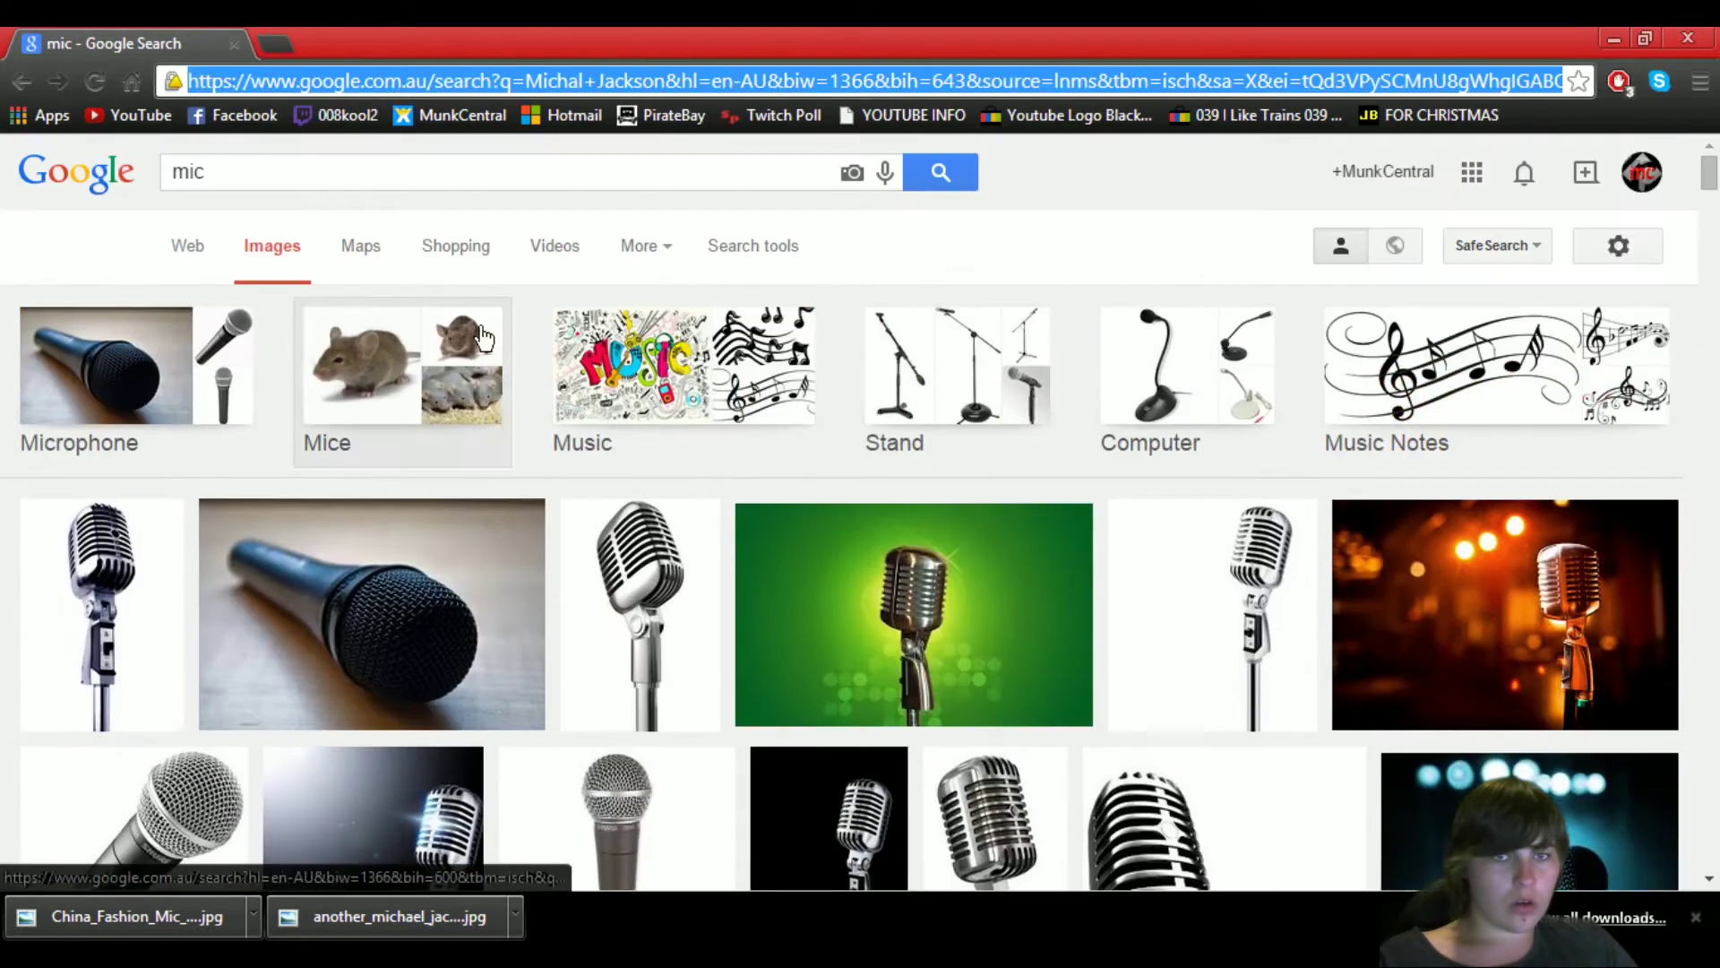
left_click_drag(214, 172, 170, 172)
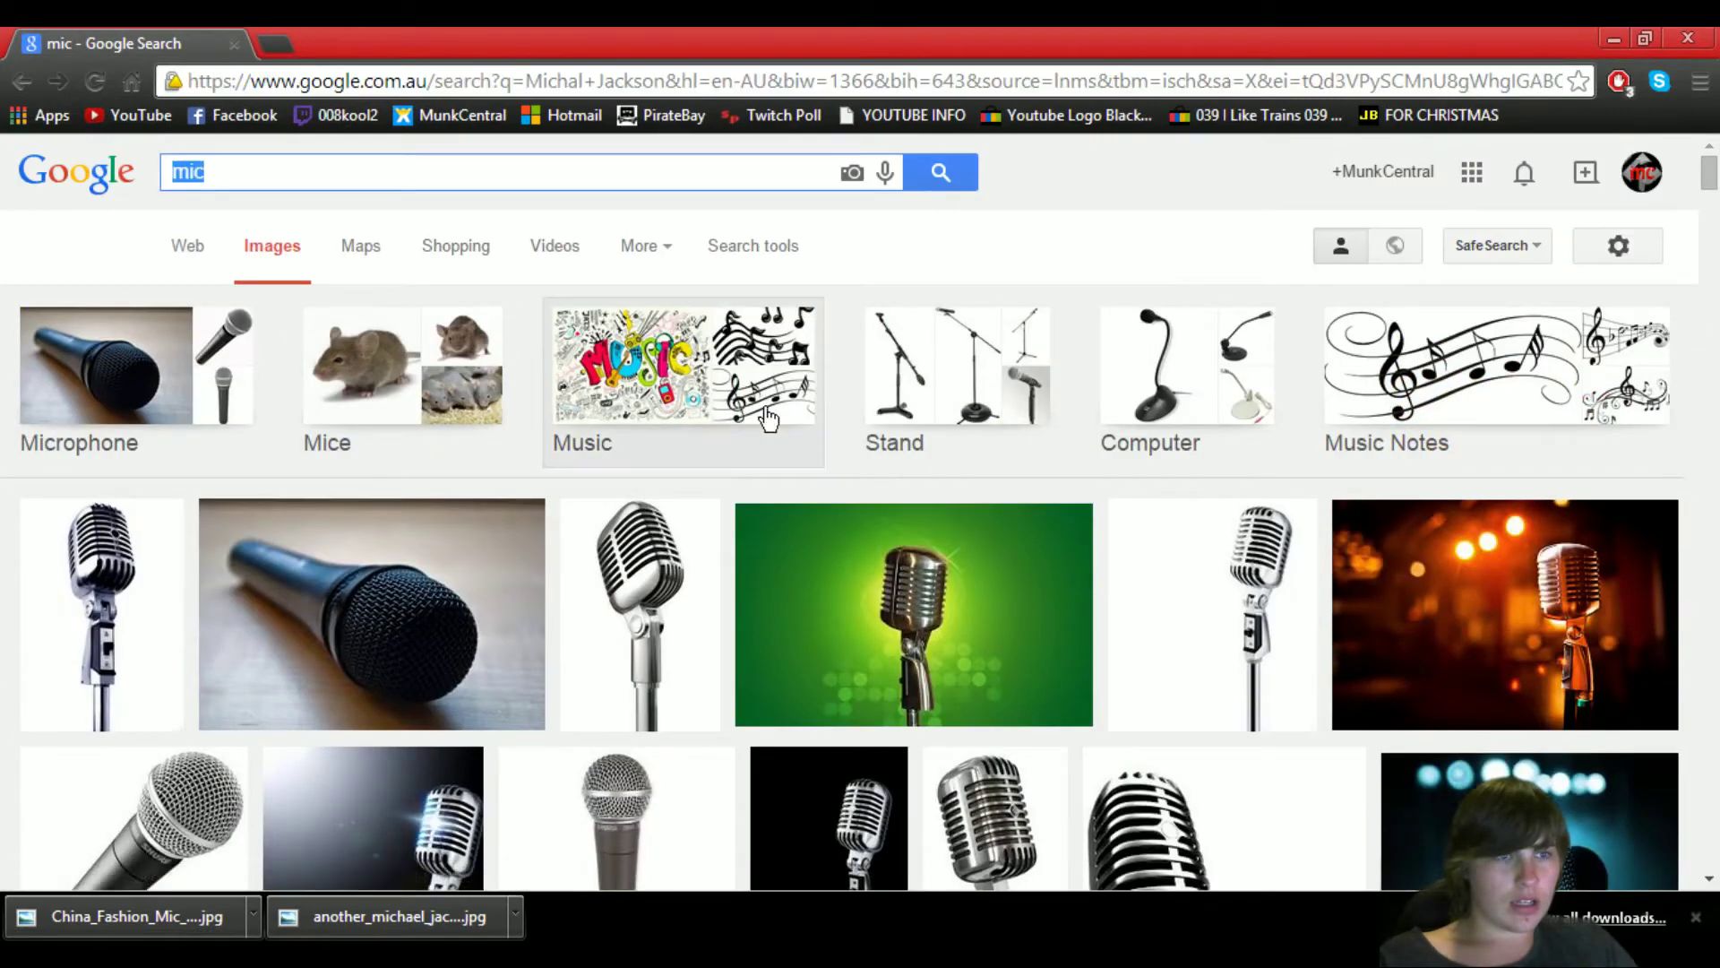
type("Mr Bean")
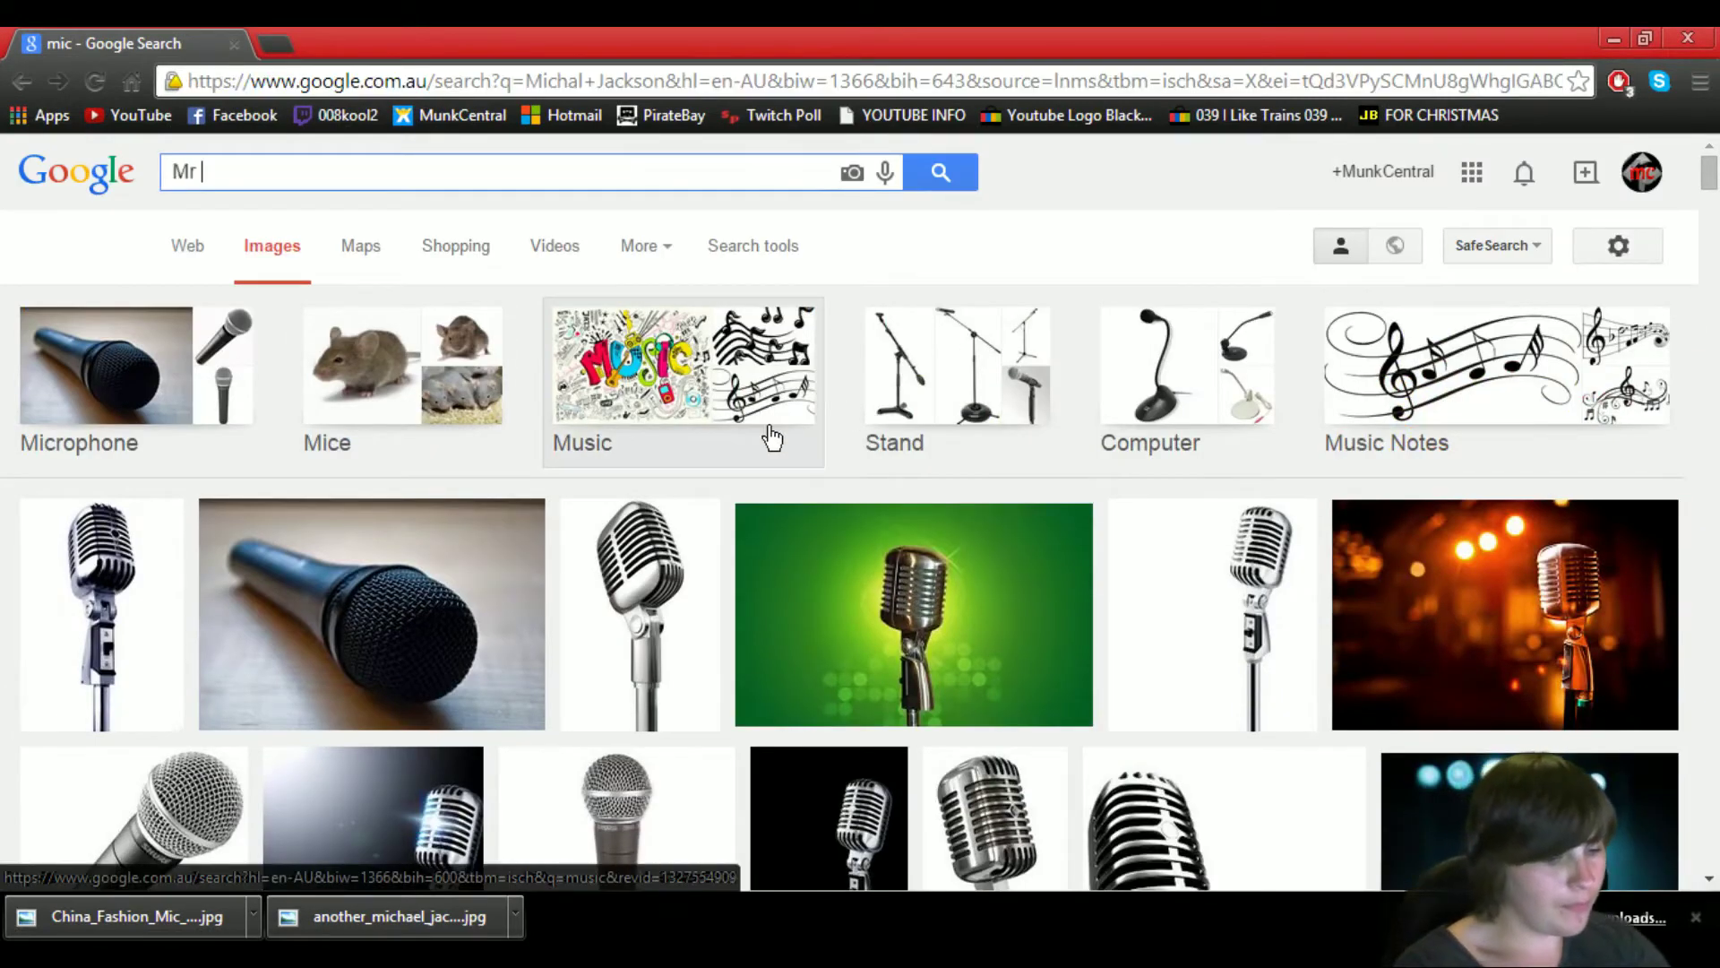
key("Return")
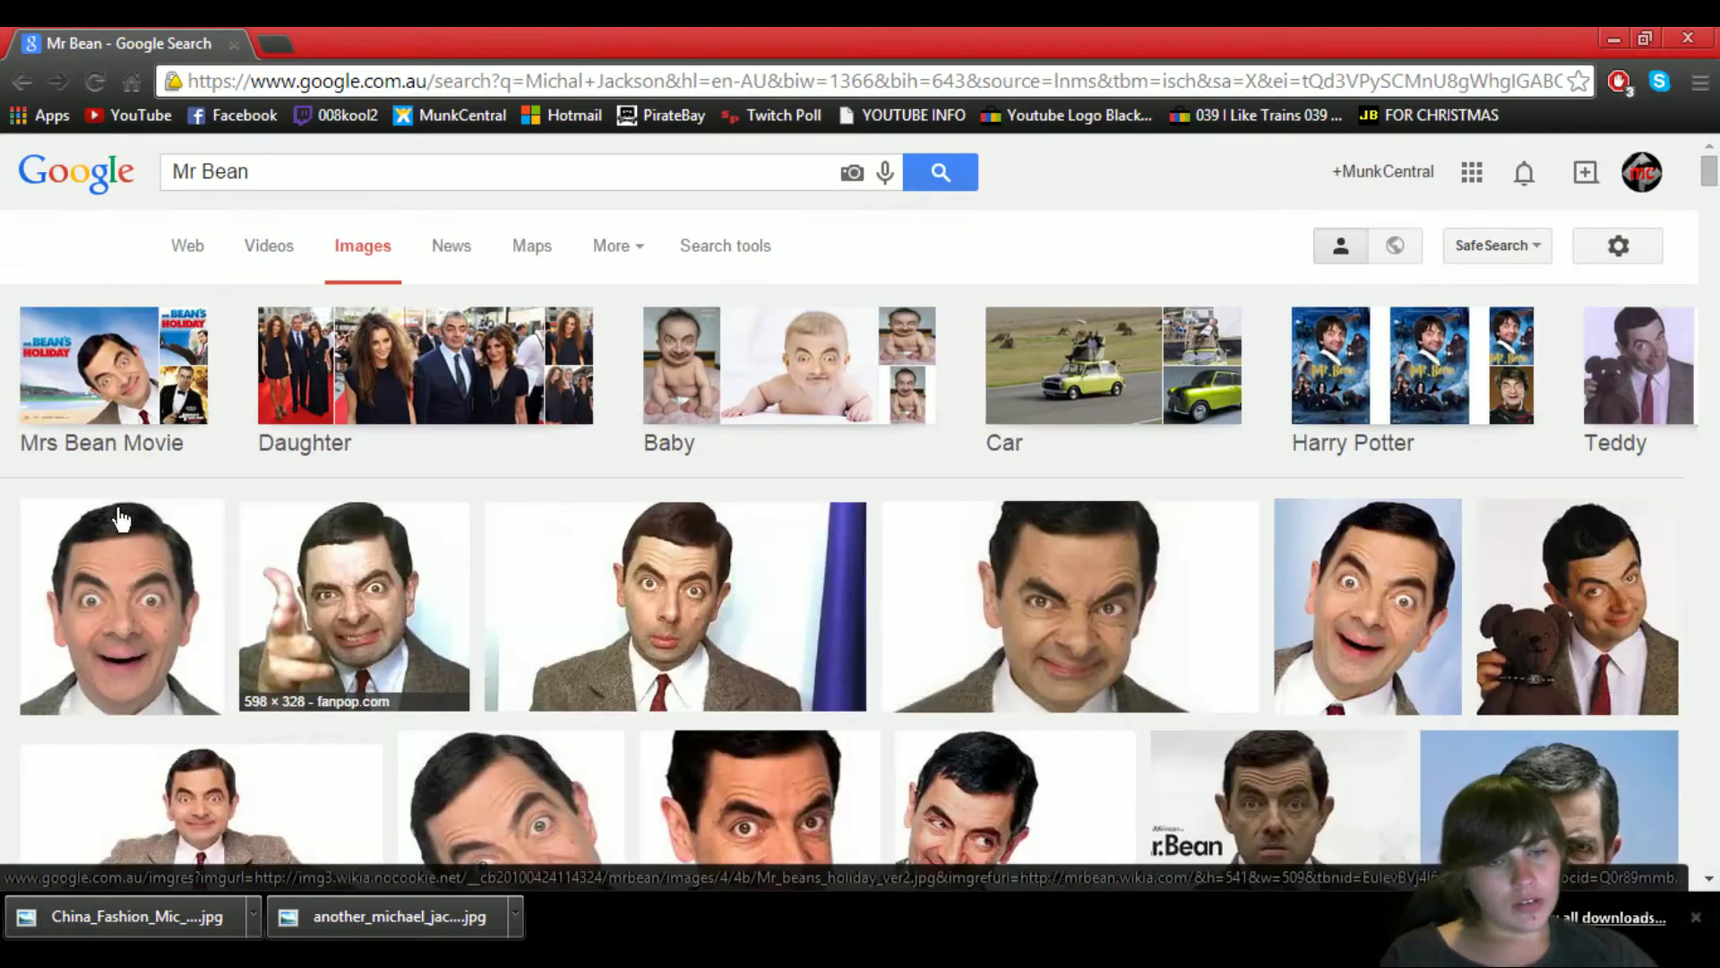
Save the first Mr Bean close-up to the Desktop as Mr_beans_holiday_ver2, then return to Photoshop
scroll(83, 479, "down", 1)
left_click(83, 479)
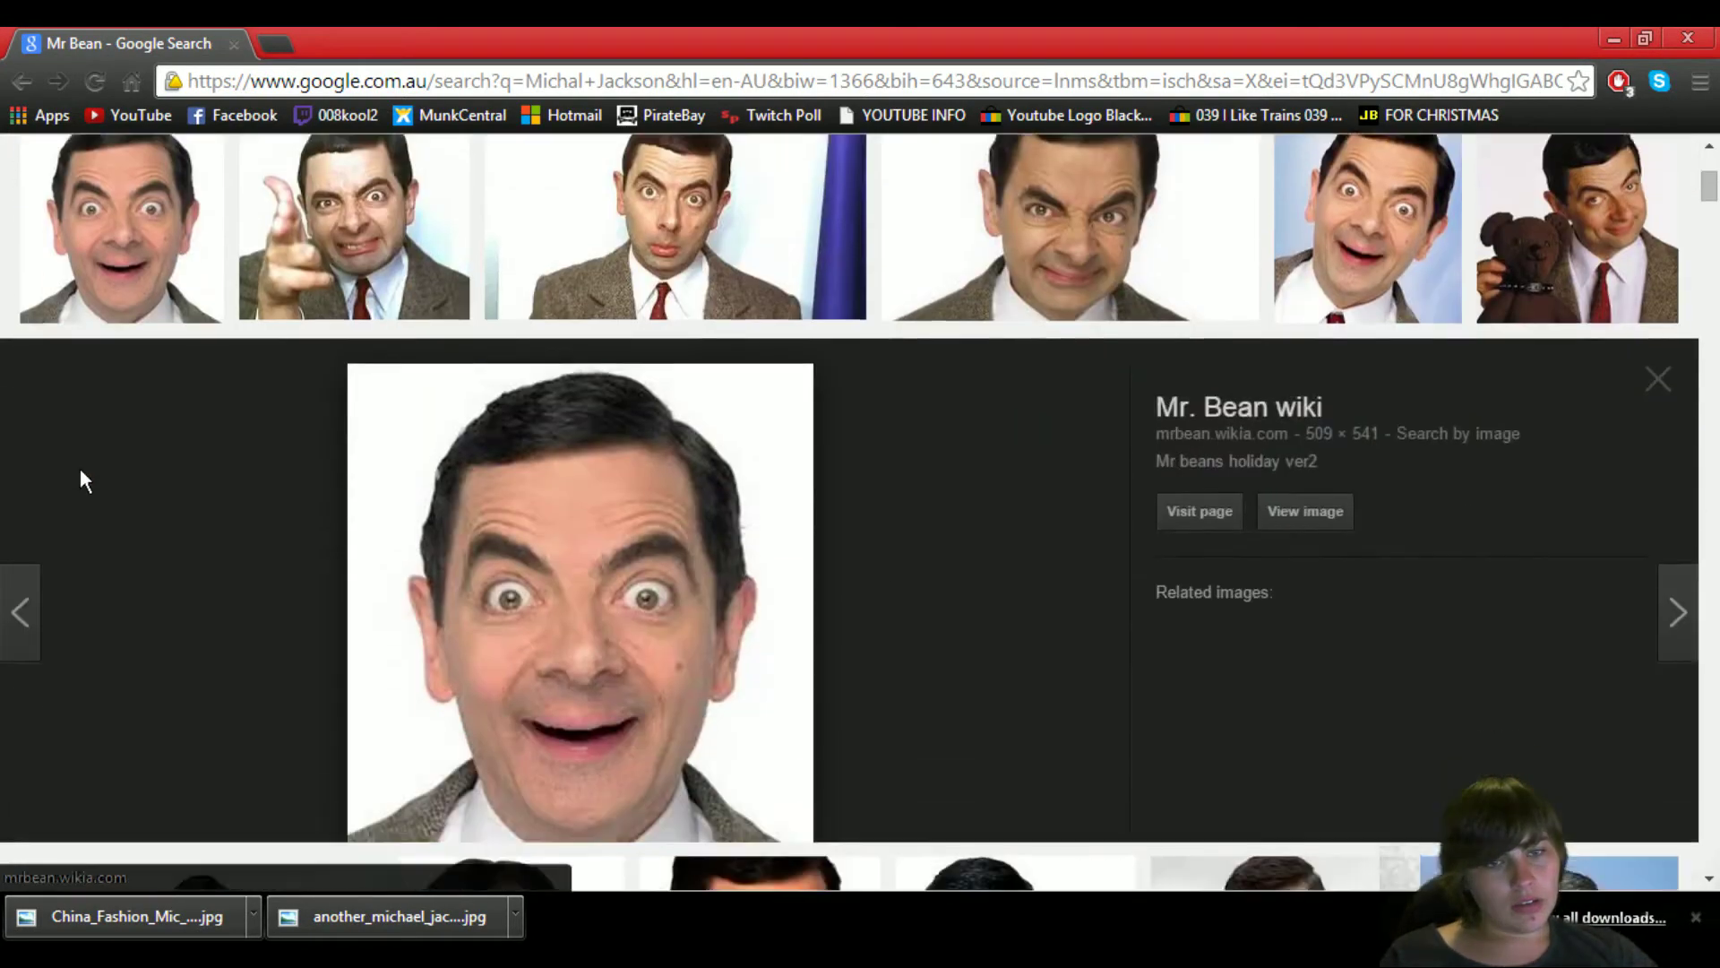
right_click(612, 643)
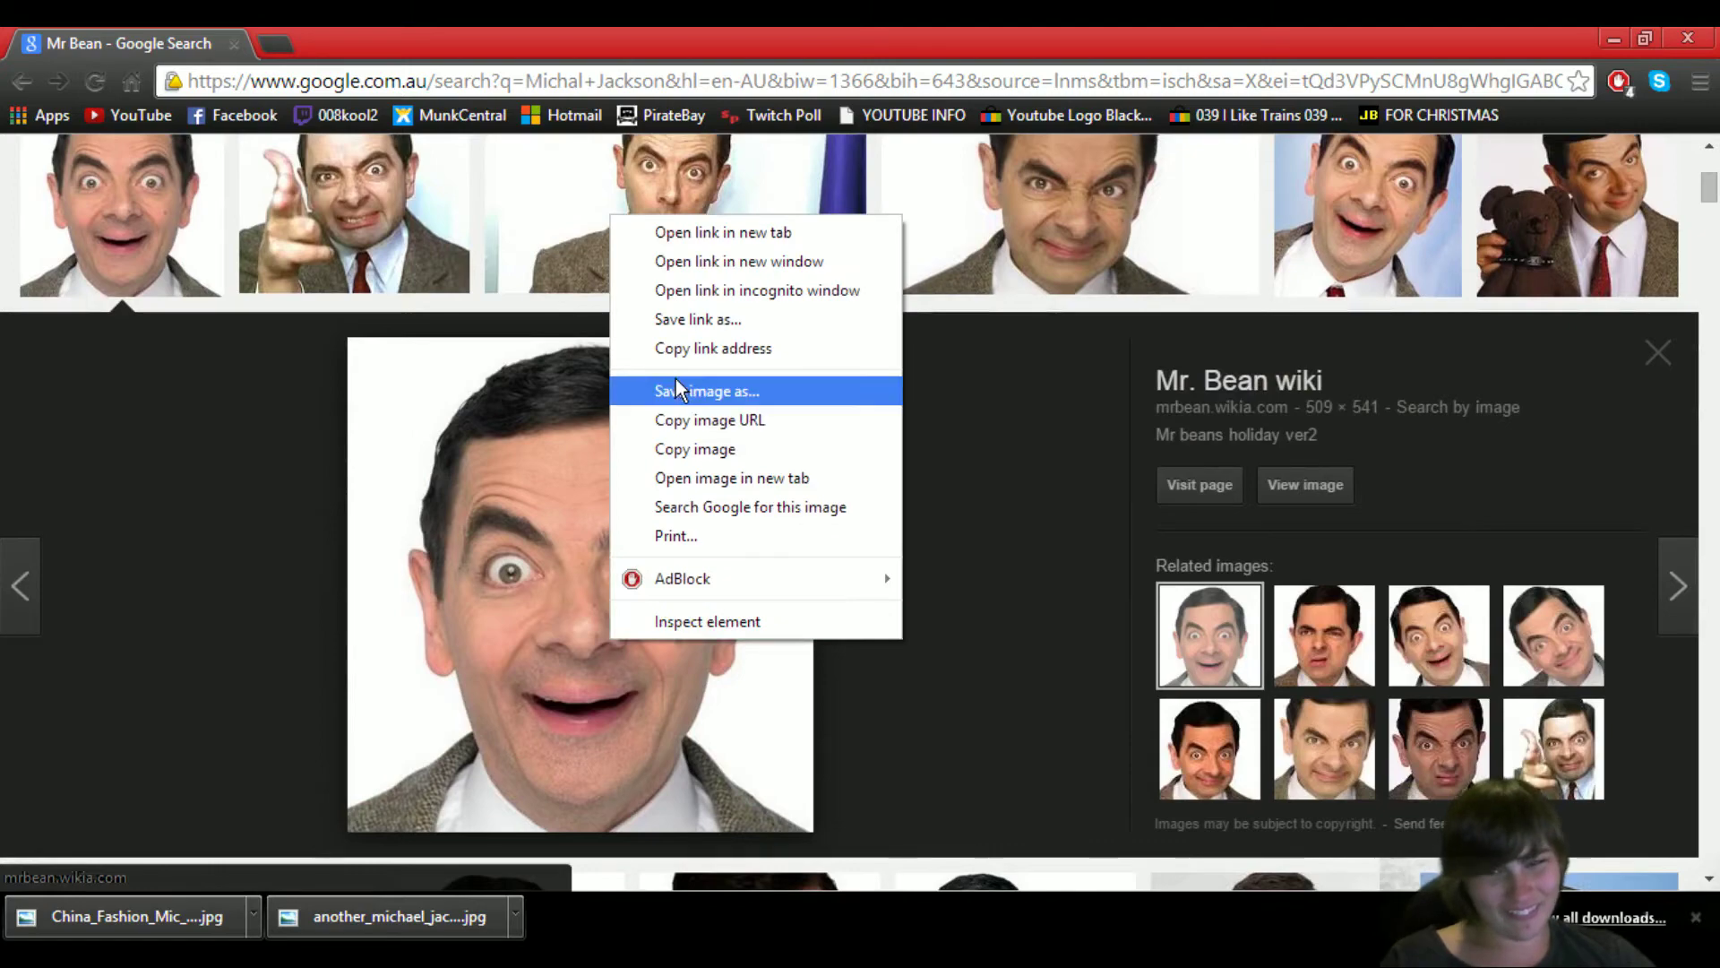
left_click(675, 385)
left_click(1183, 573)
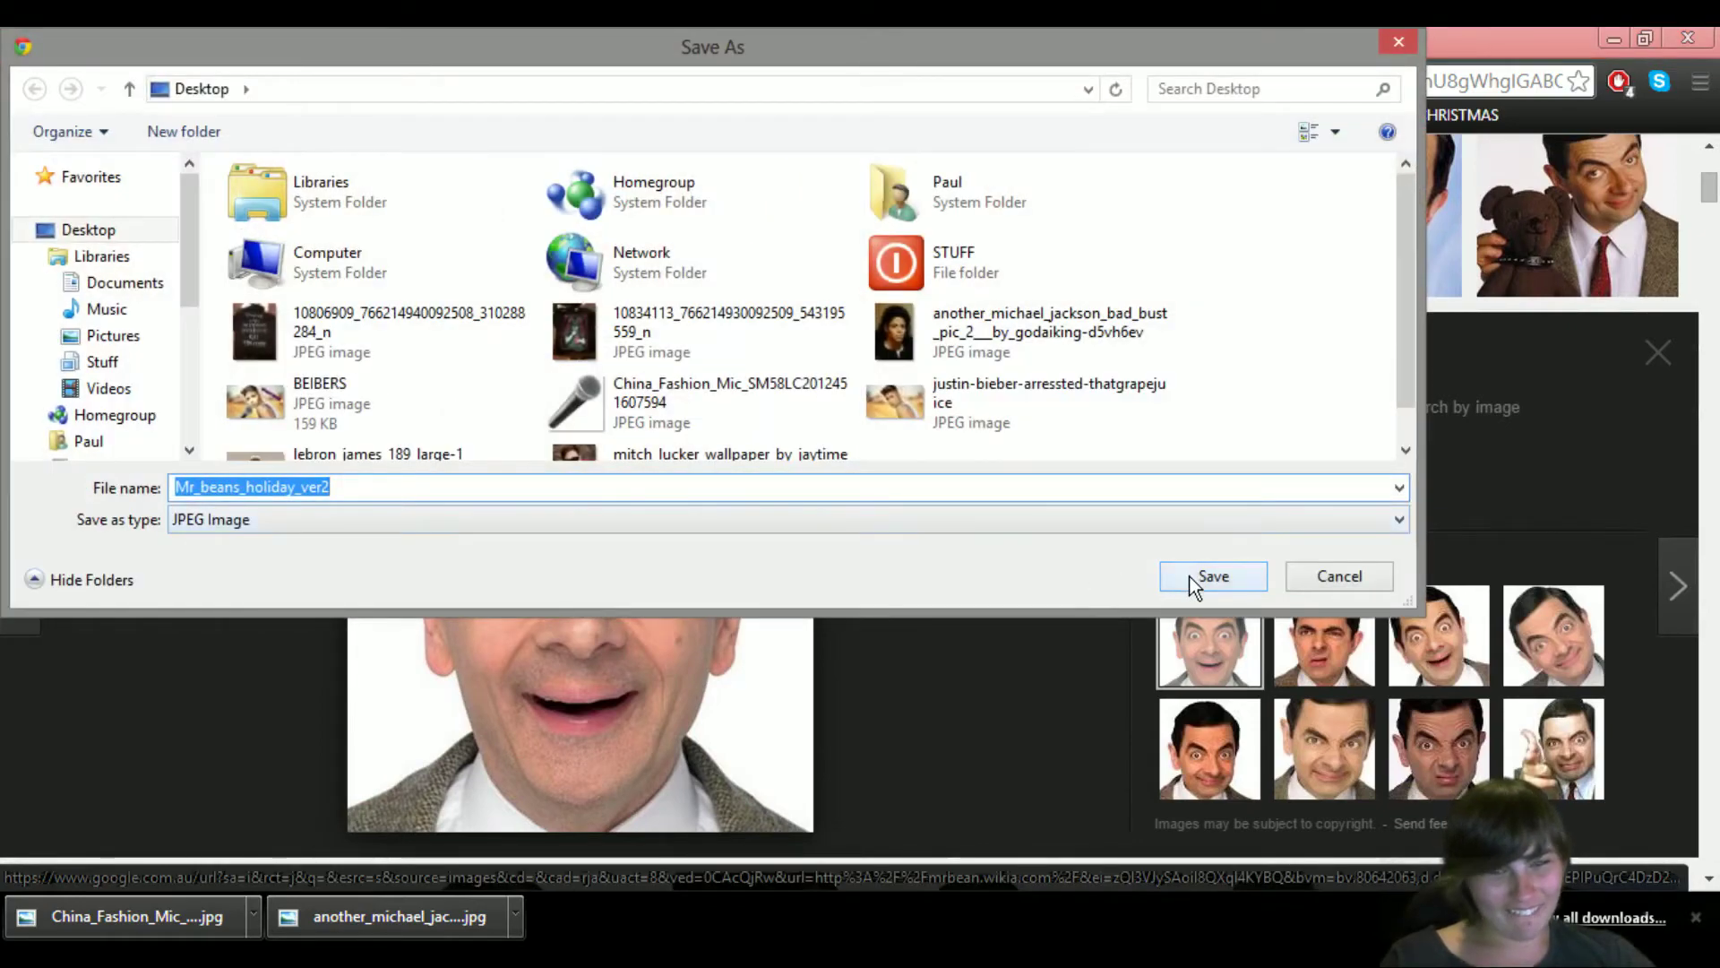
key("alt+Tab")
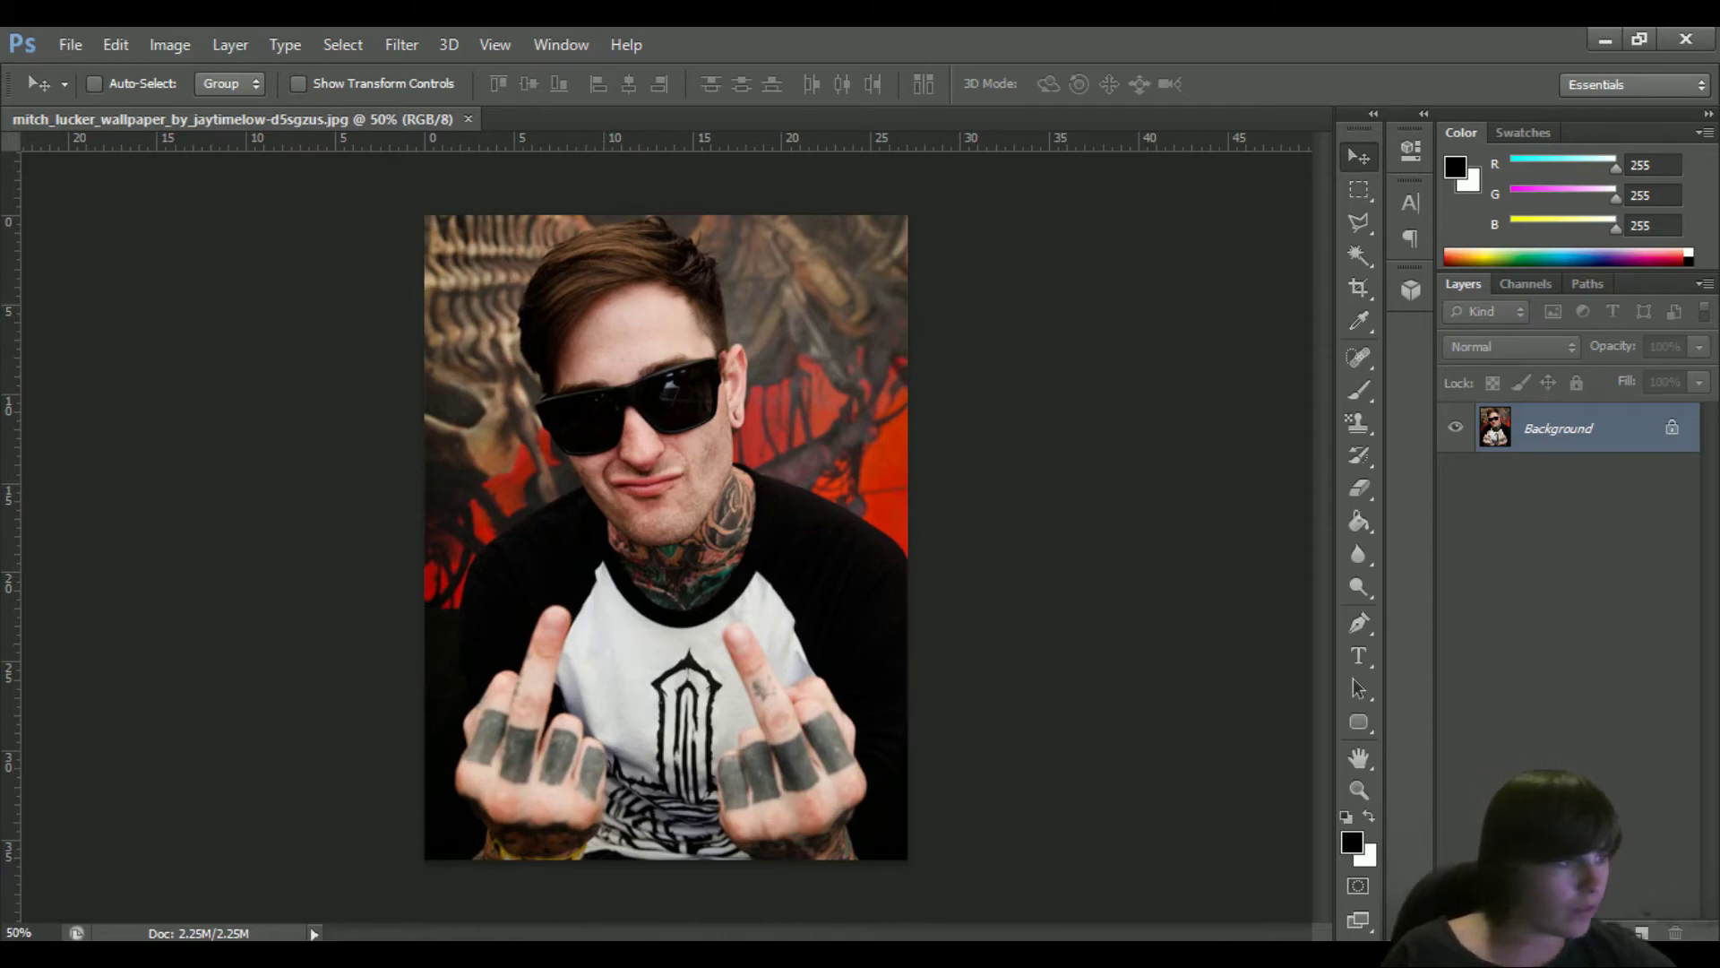
Undo the Mr Bean photo placed on the mitch_lucker picture and create a new blank document
left_click_drag(27, 45, 721, 459)
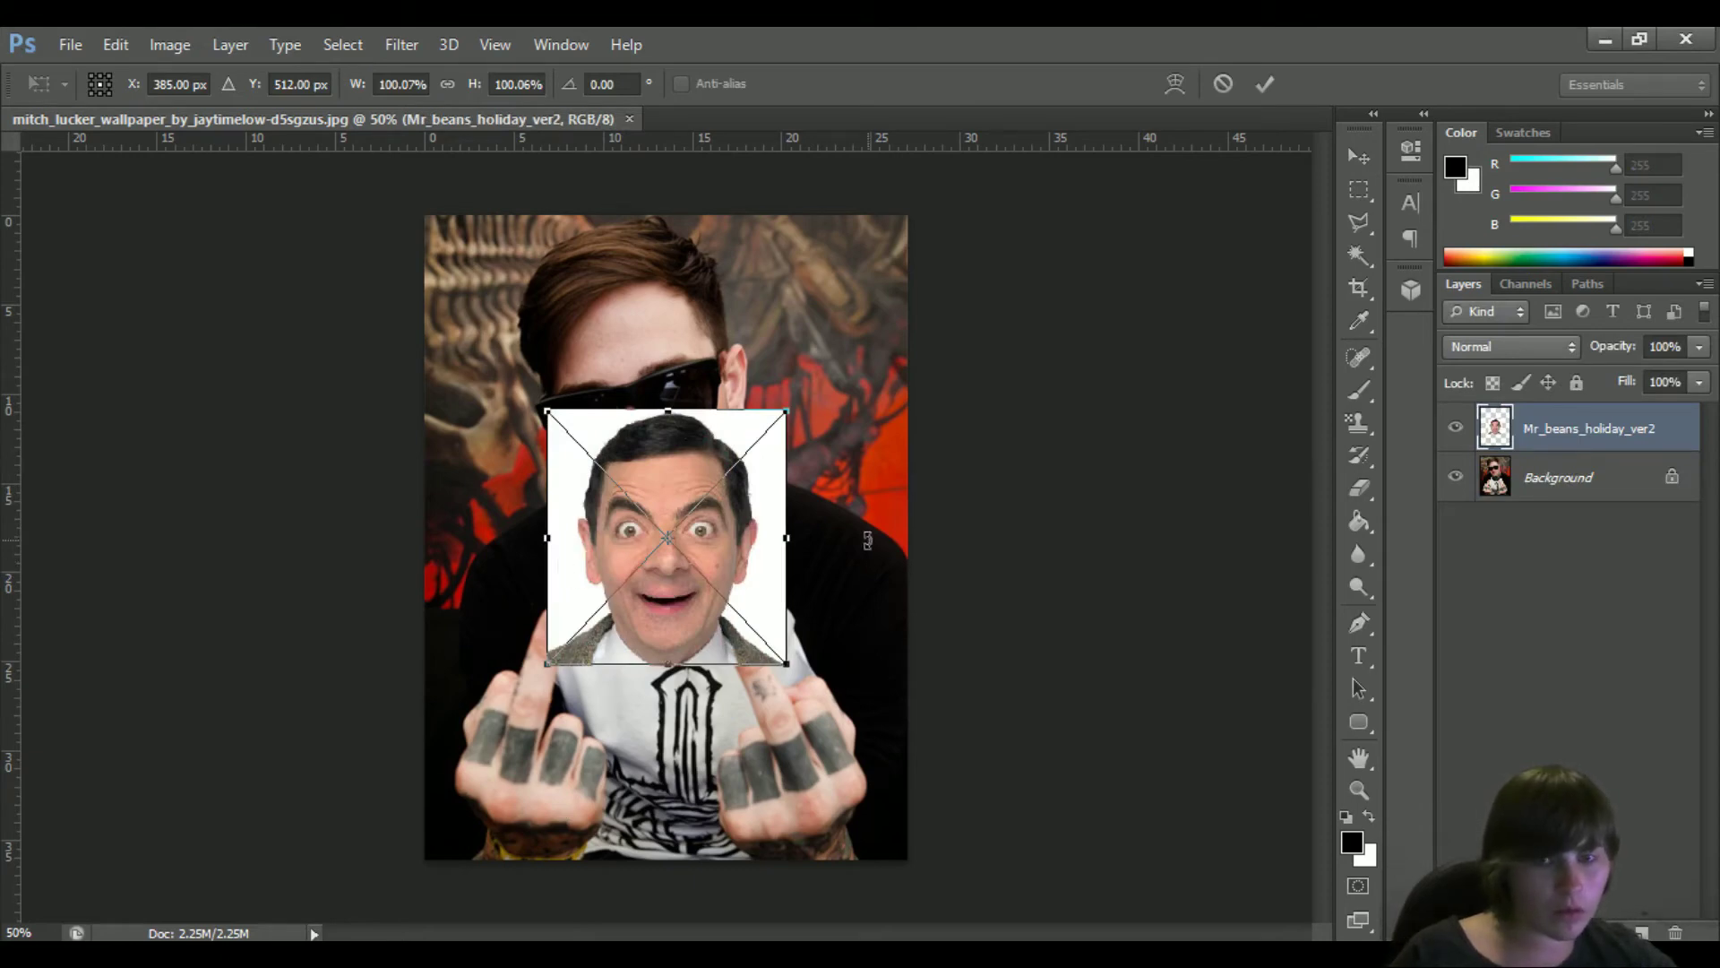
key("Return")
key("ctrl+z")
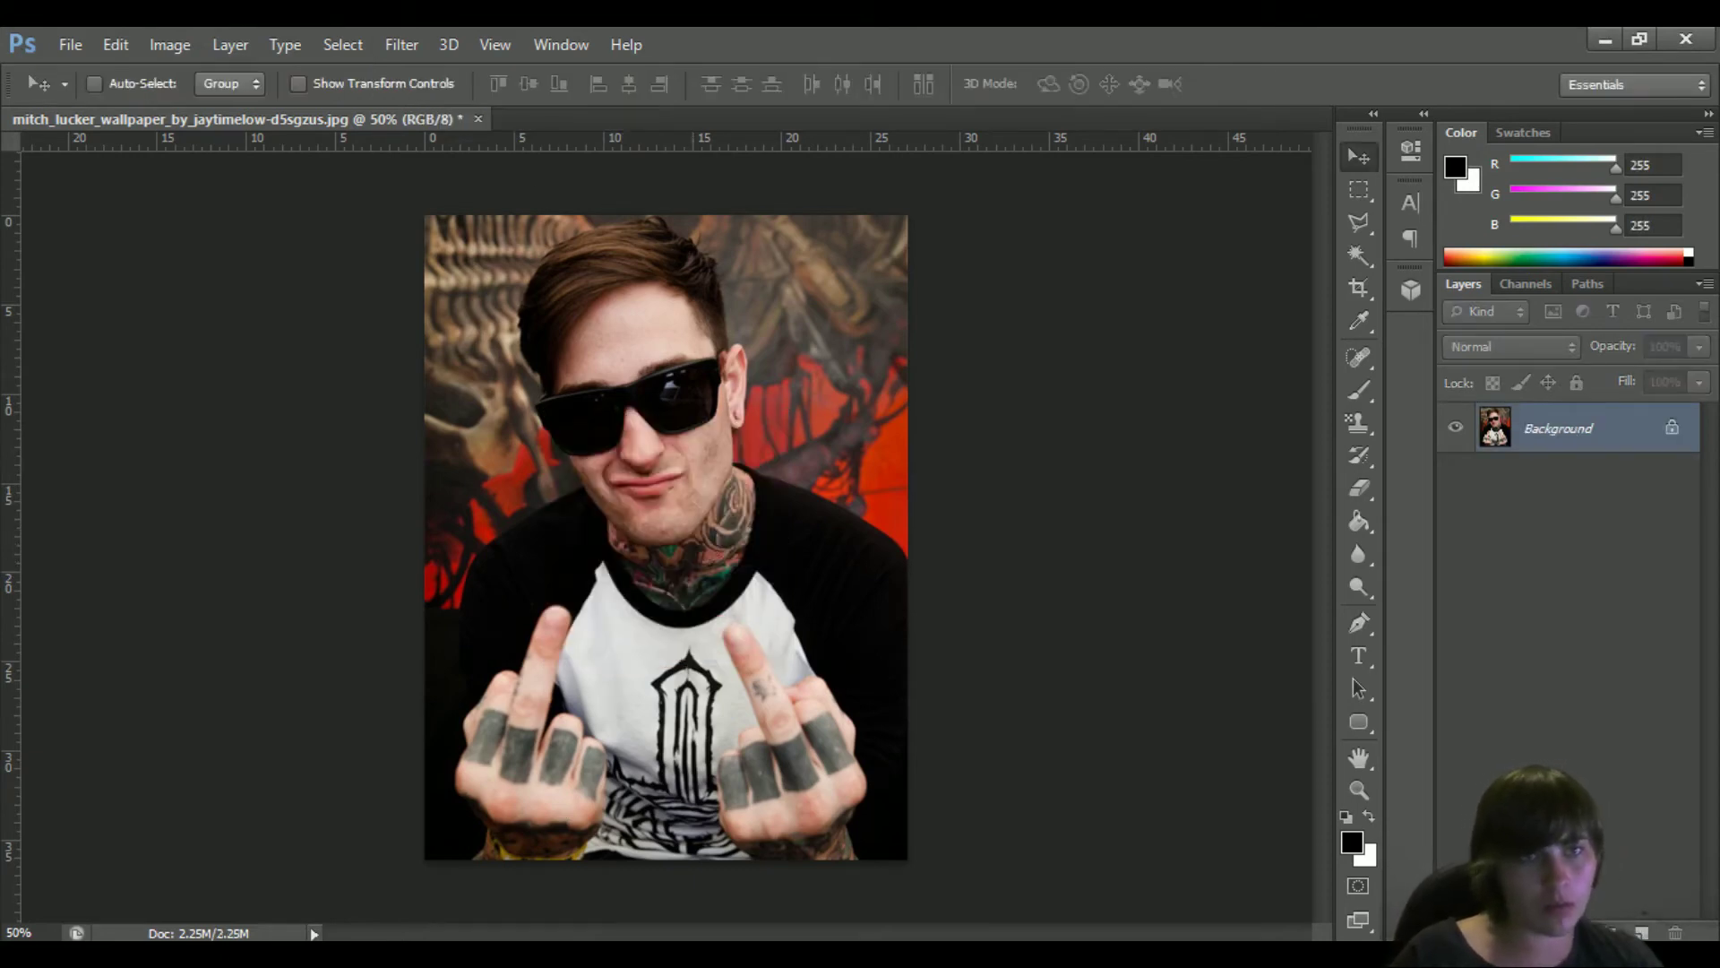
left_click(70, 44)
left_click(93, 95)
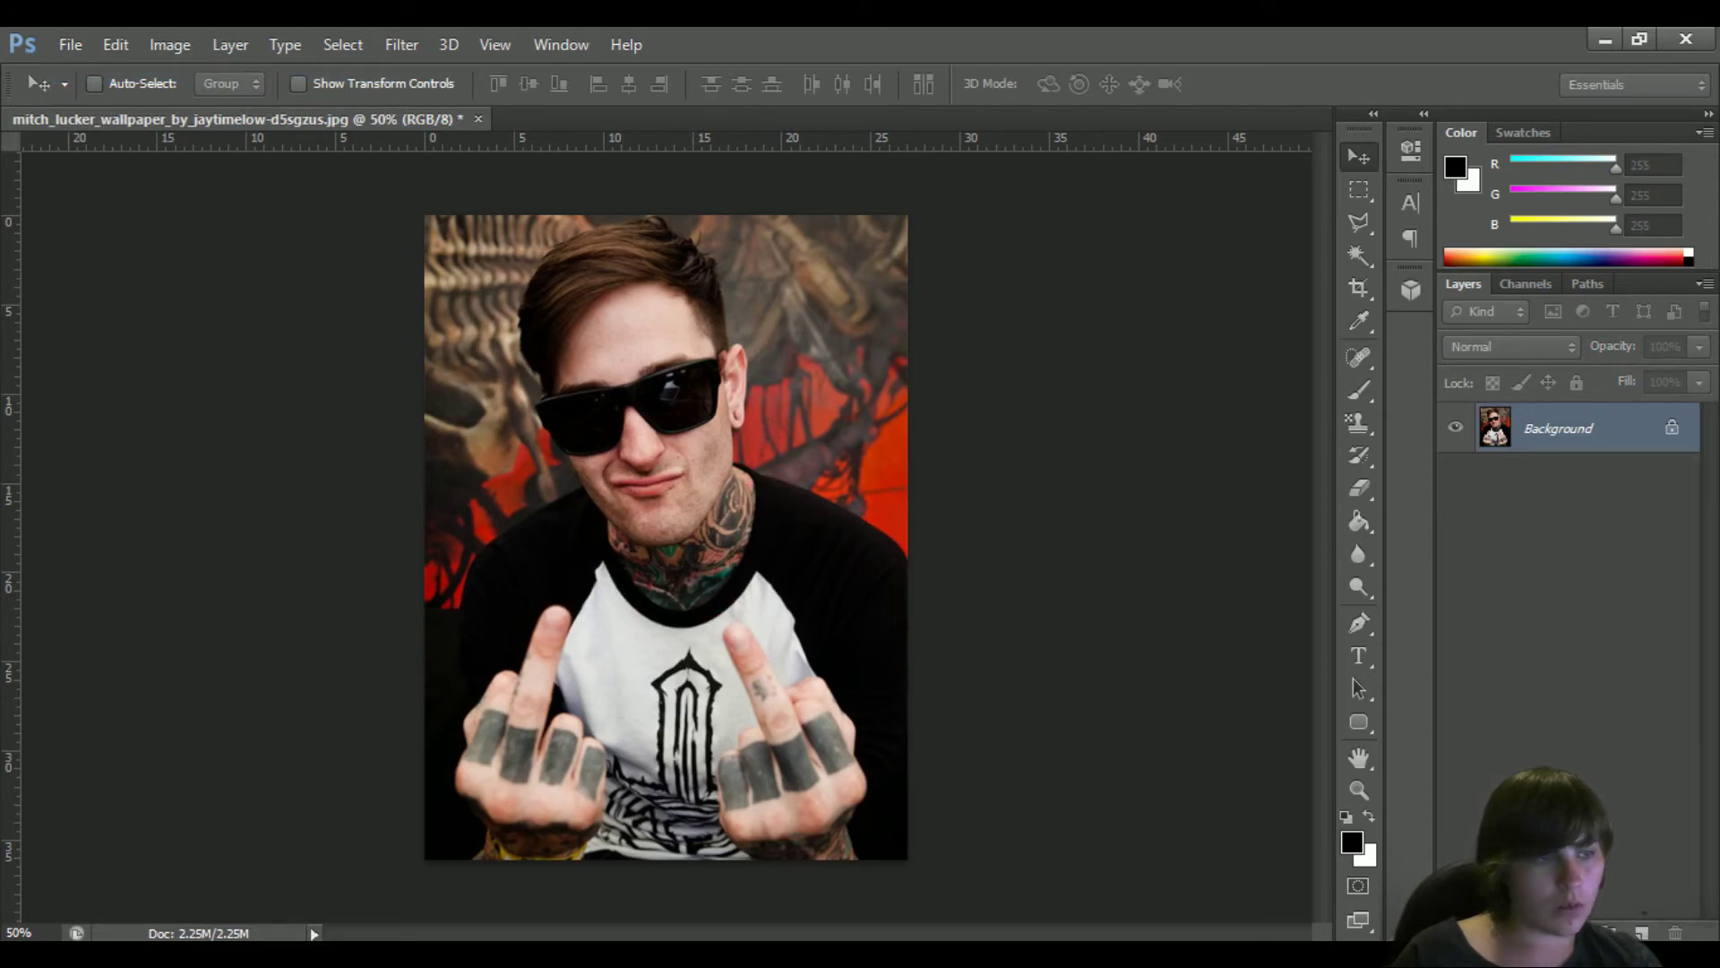
key("Return")
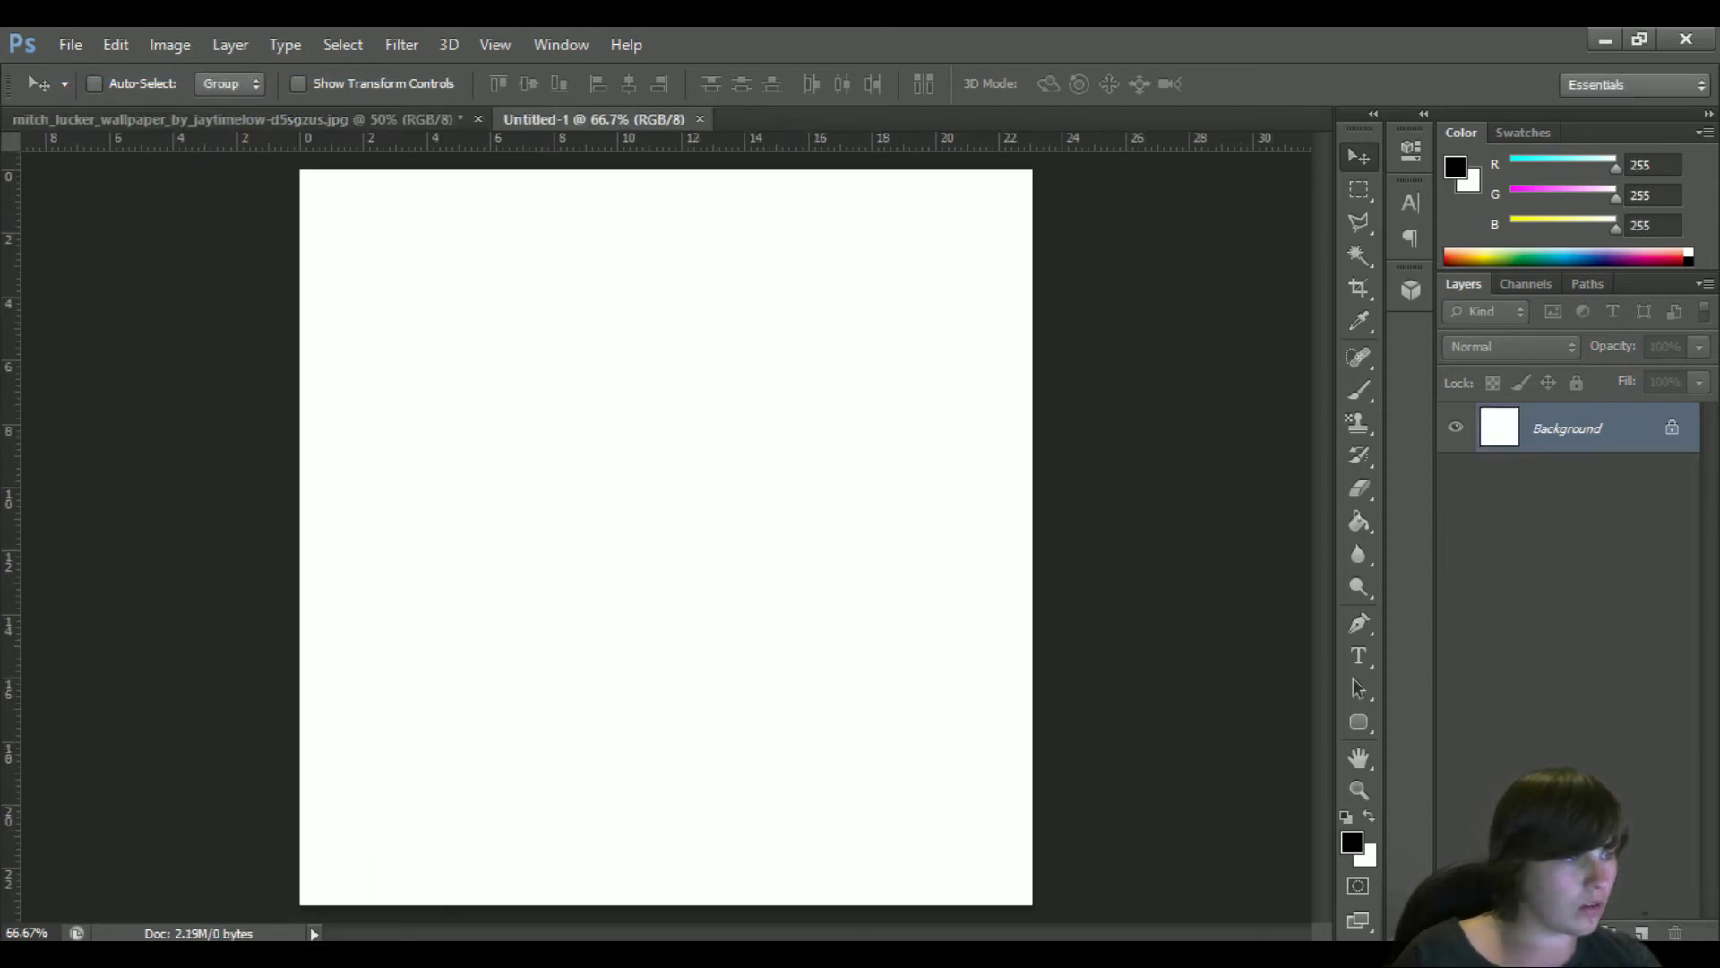
Place the Mr Bean photo in Untitled-1 and scale it to about 161% to fill the canvas
left_click_drag(551, 517, 551, 517)
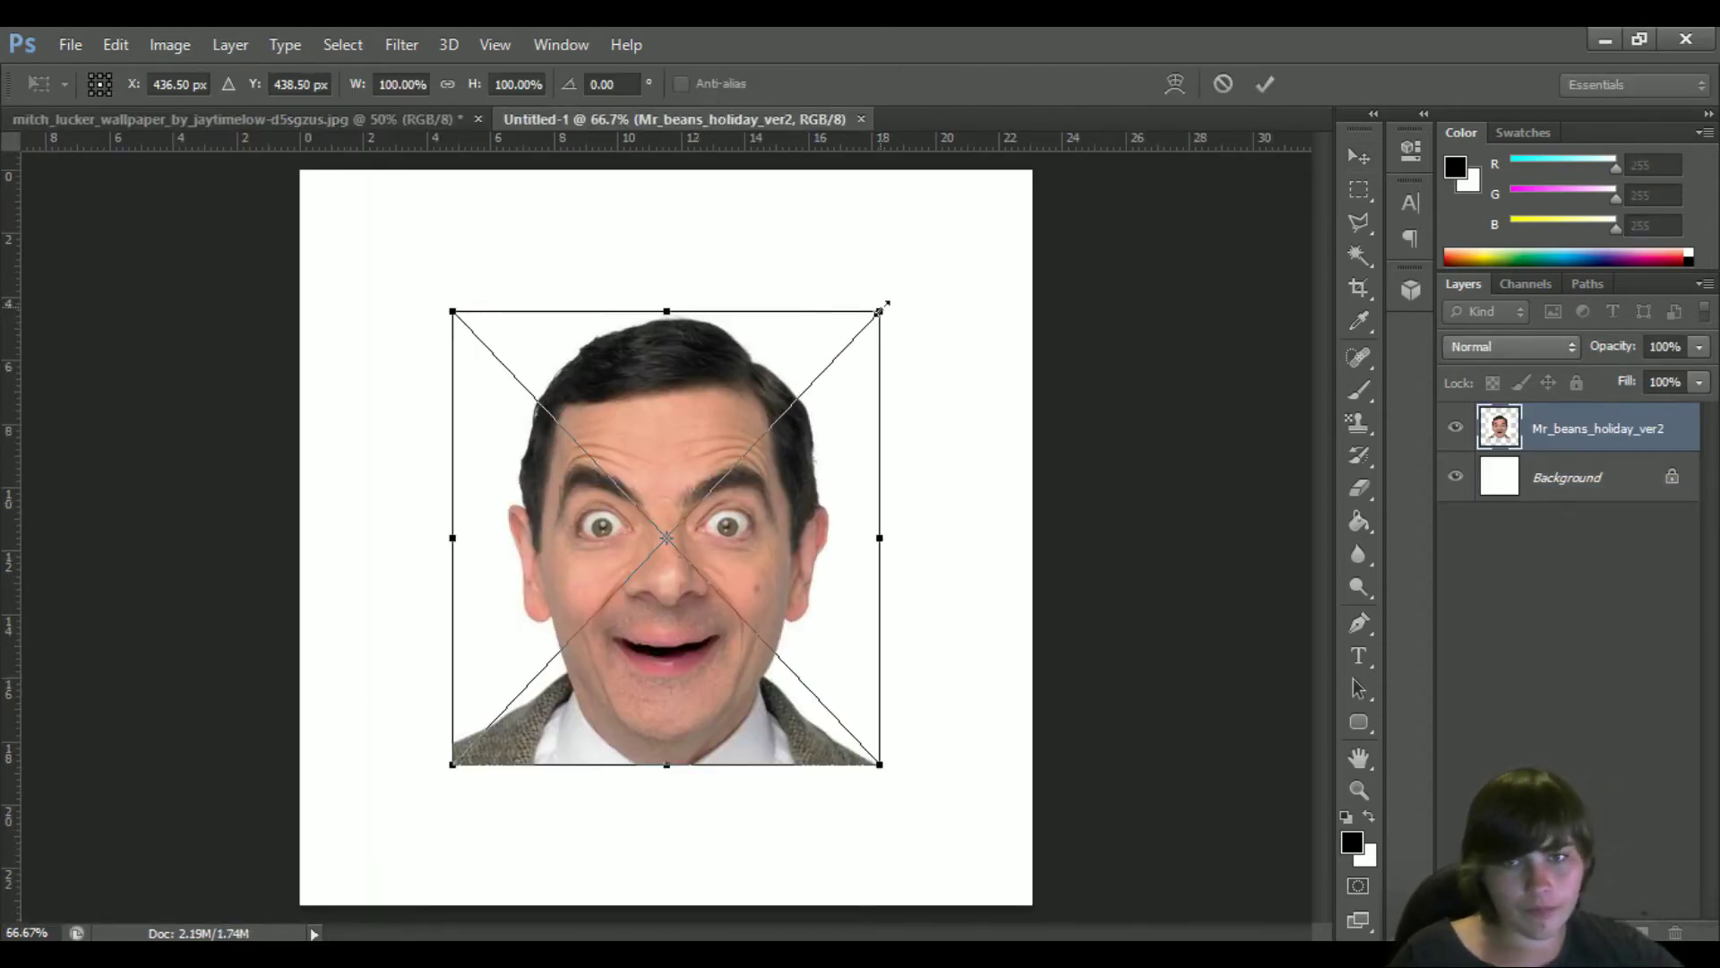
left_click_drag(885, 305, 1053, 127)
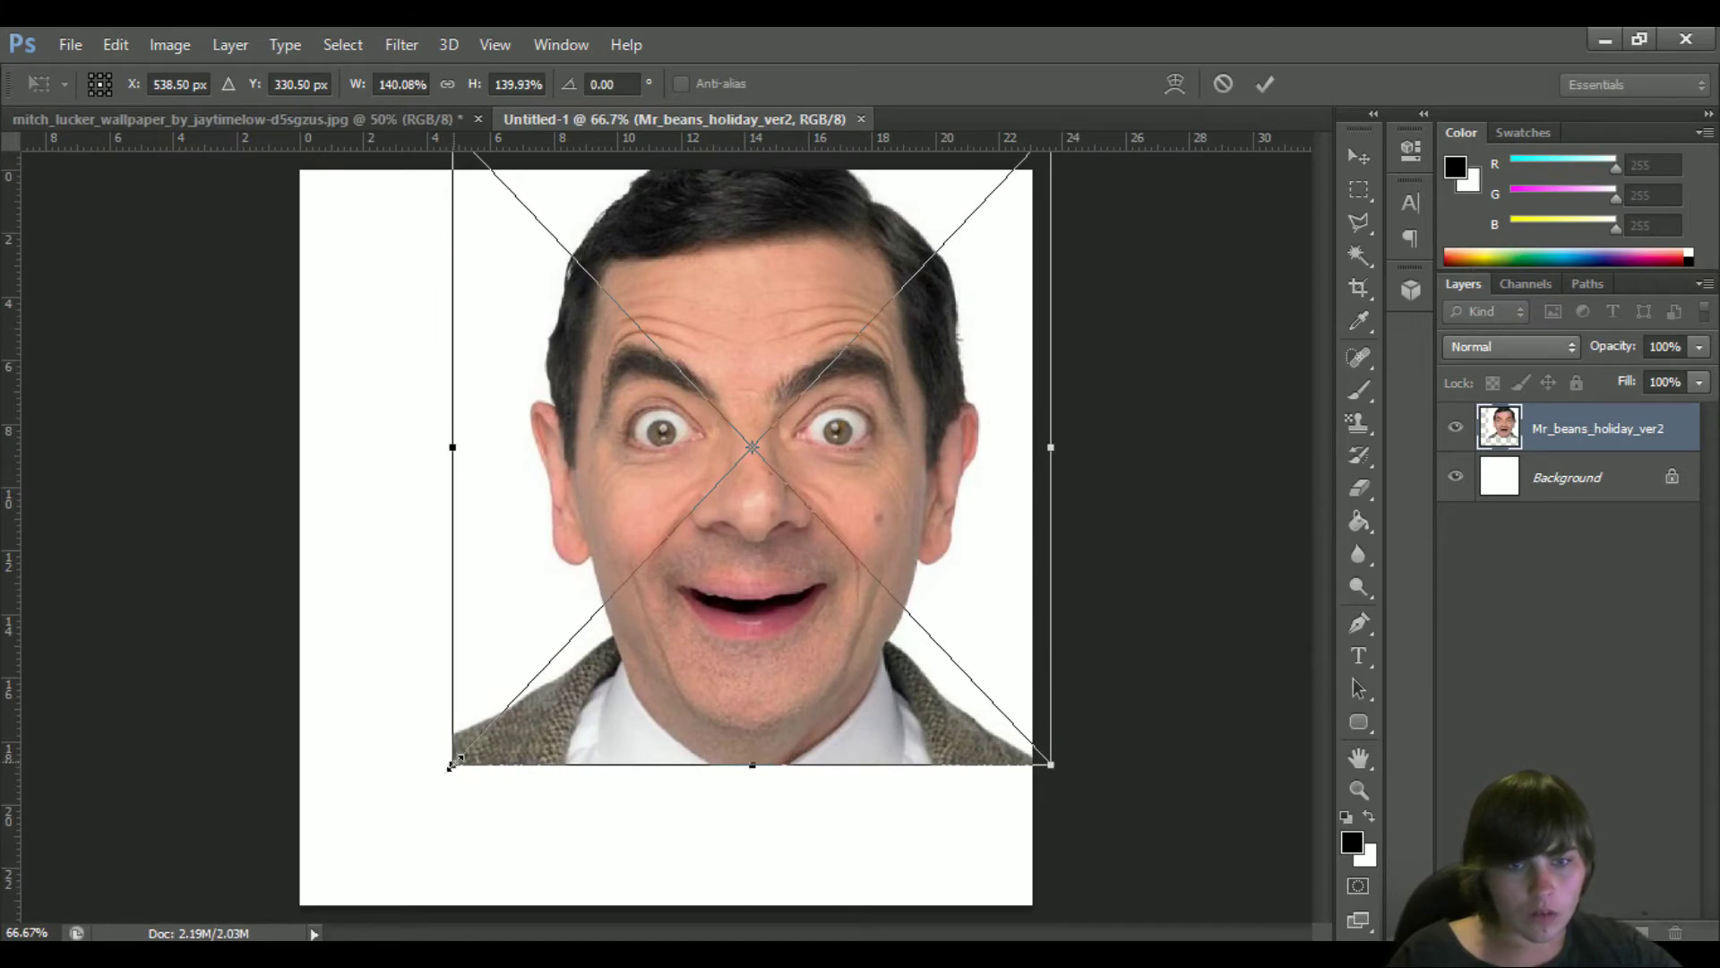
left_click_drag(452, 763, 338, 878)
left_click_drag(500, 749, 475, 766)
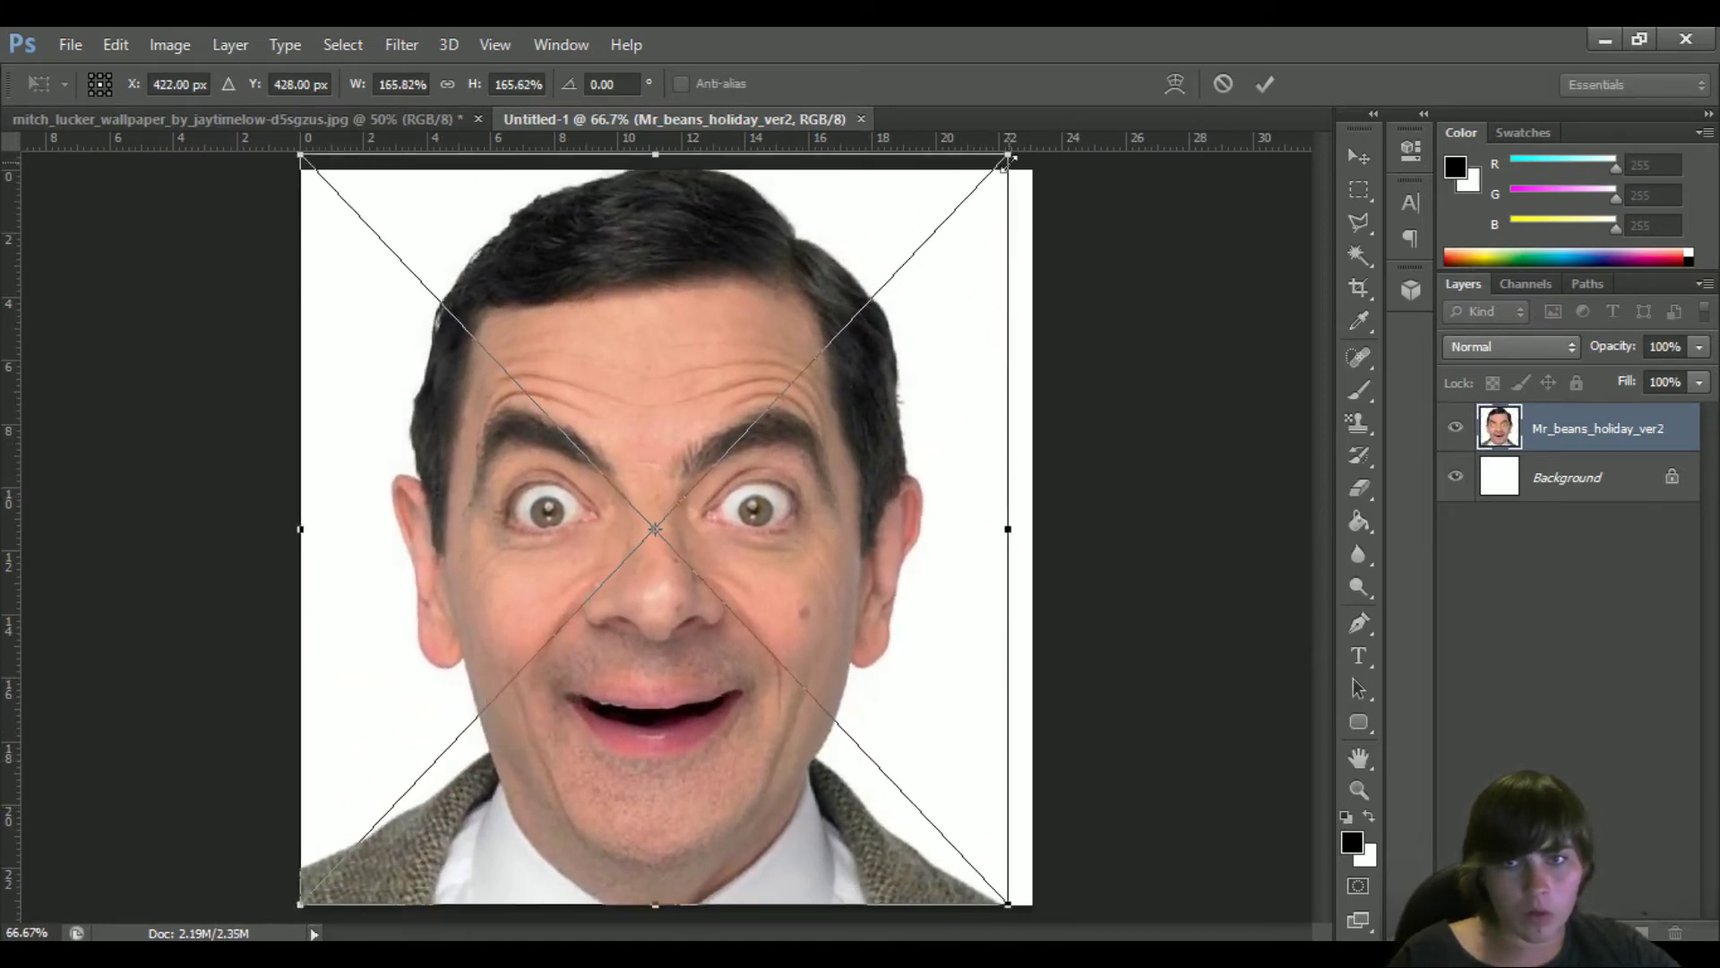
left_click_drag(1010, 159, 990, 175)
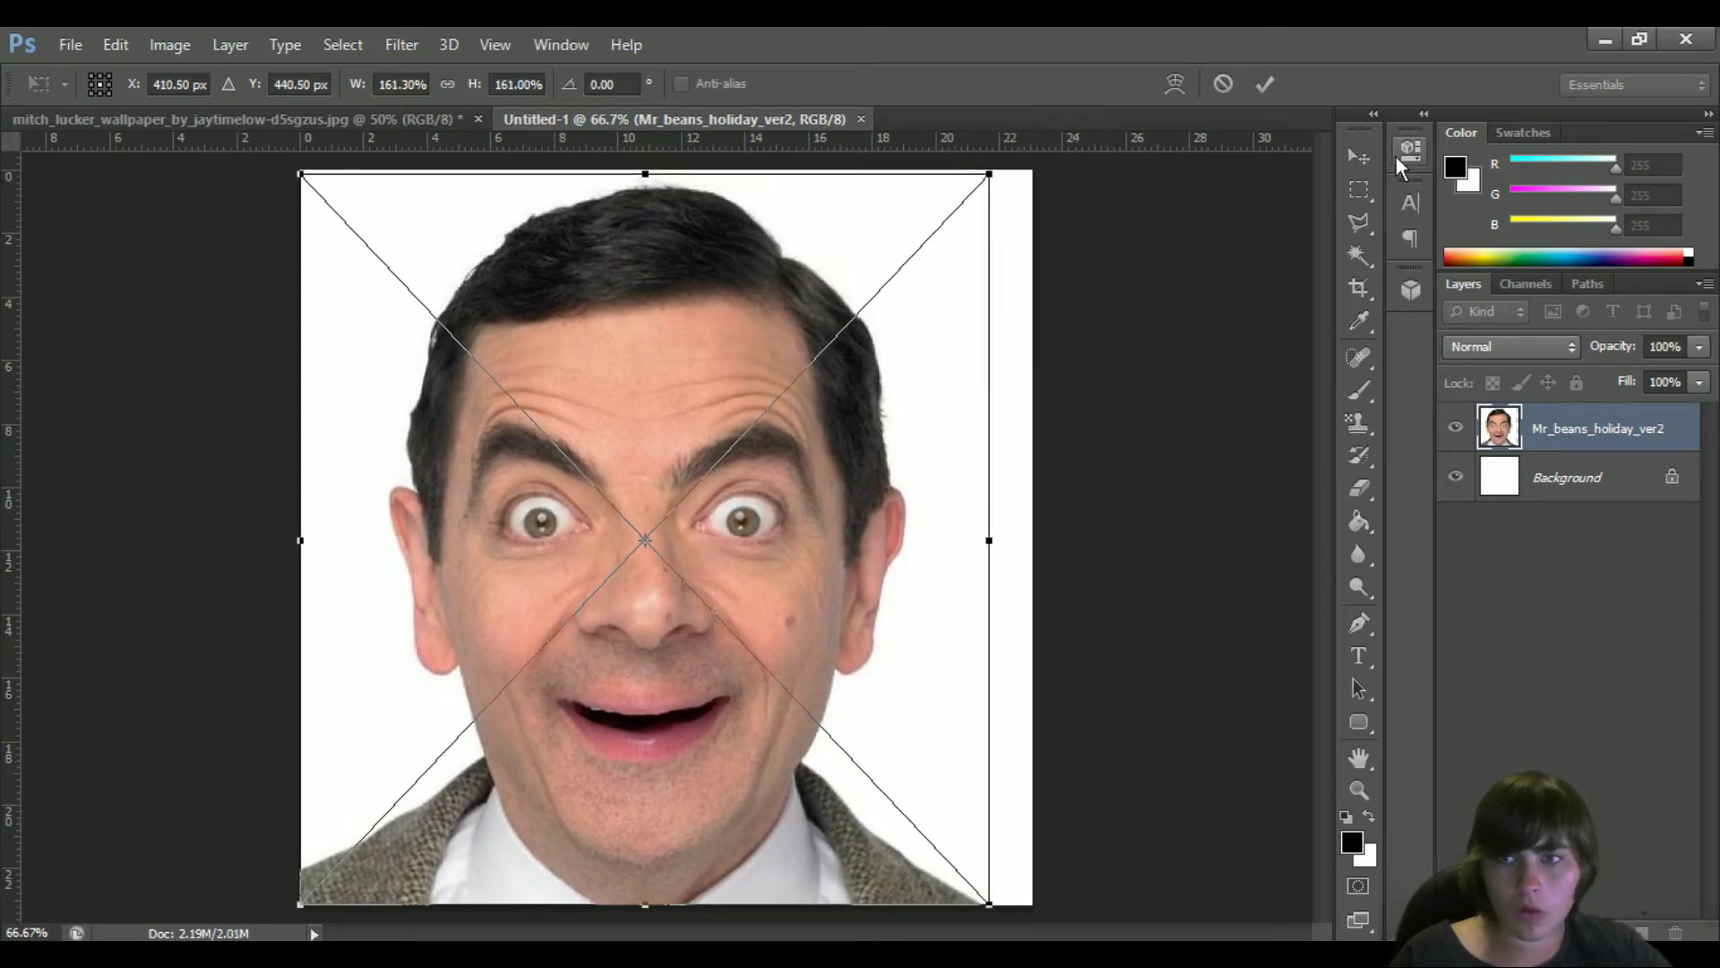
left_click(1359, 157)
left_click(739, 400)
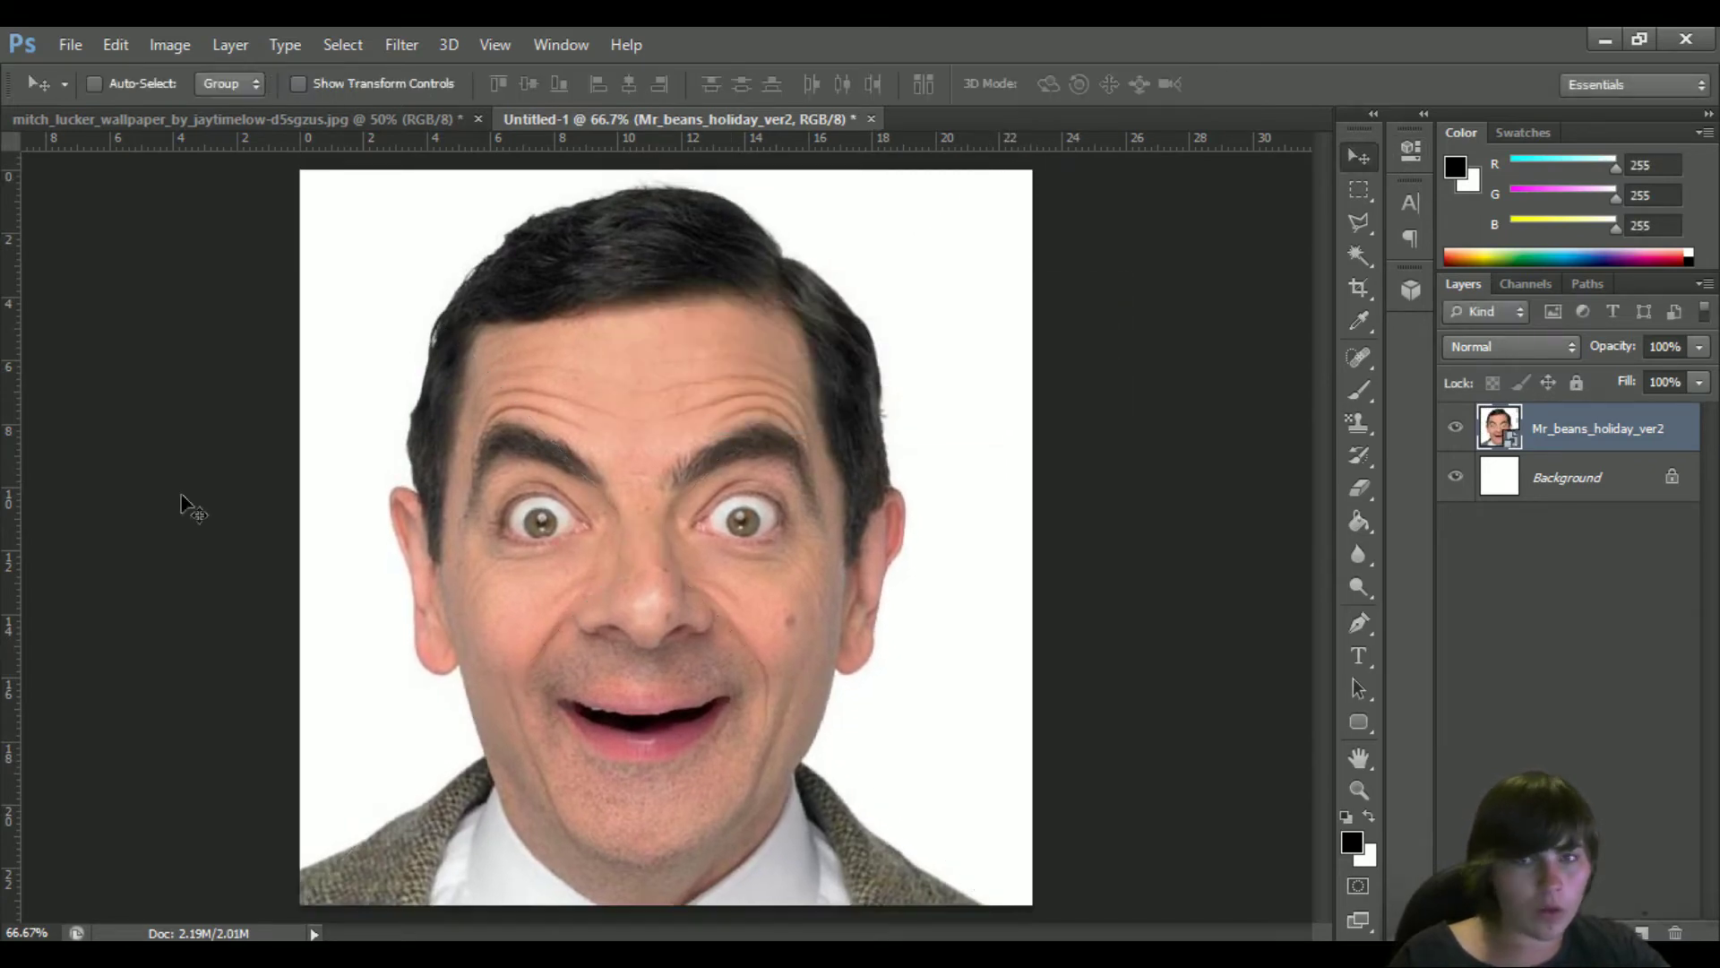
Unlock the Background into Layer 0, Magic Wand its white fill, clear it and delete the layer
left_click(1527, 476)
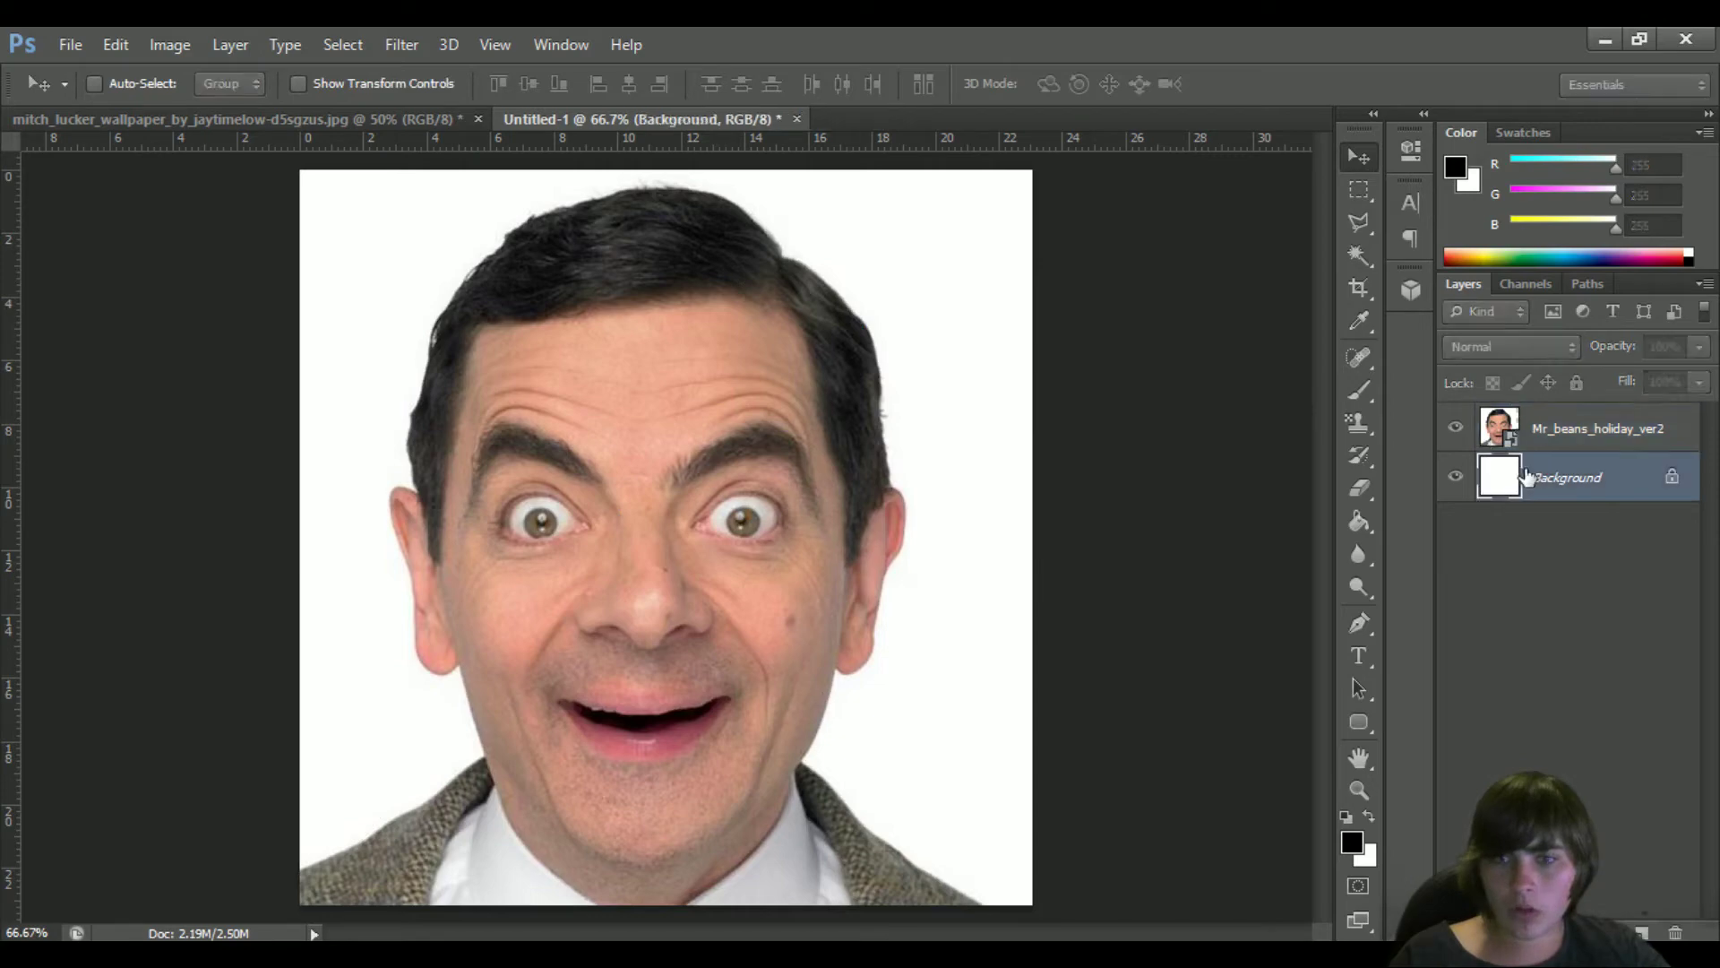
left_click(1671, 476)
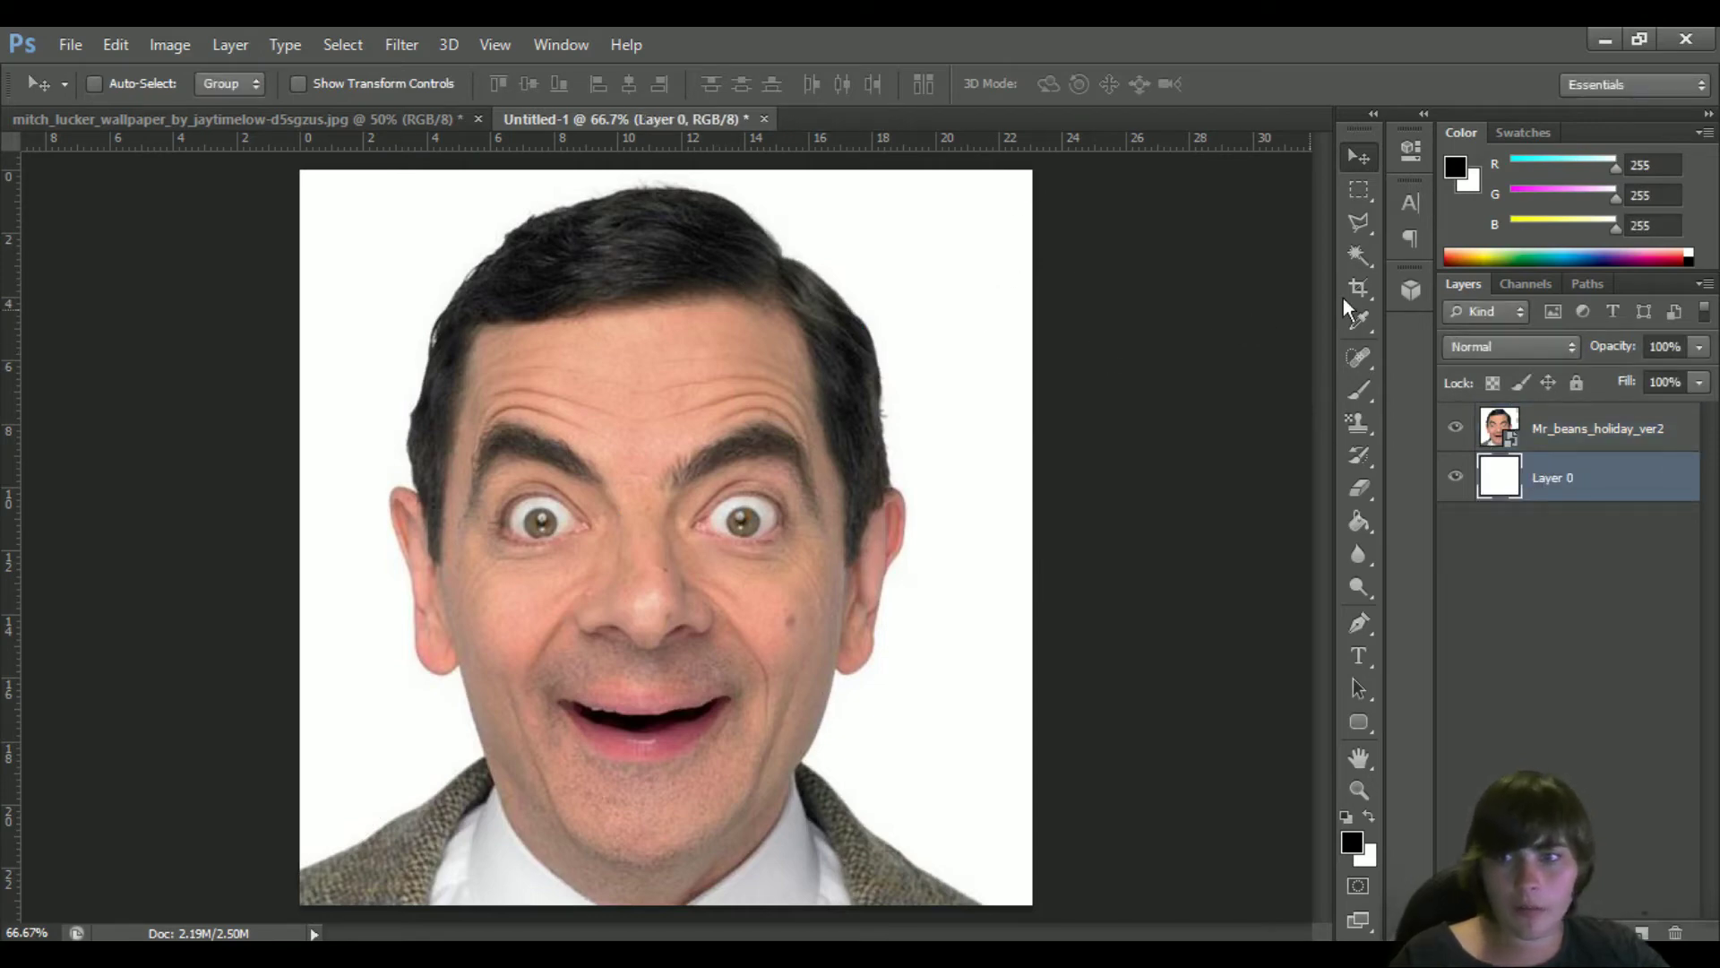
left_click(1357, 256)
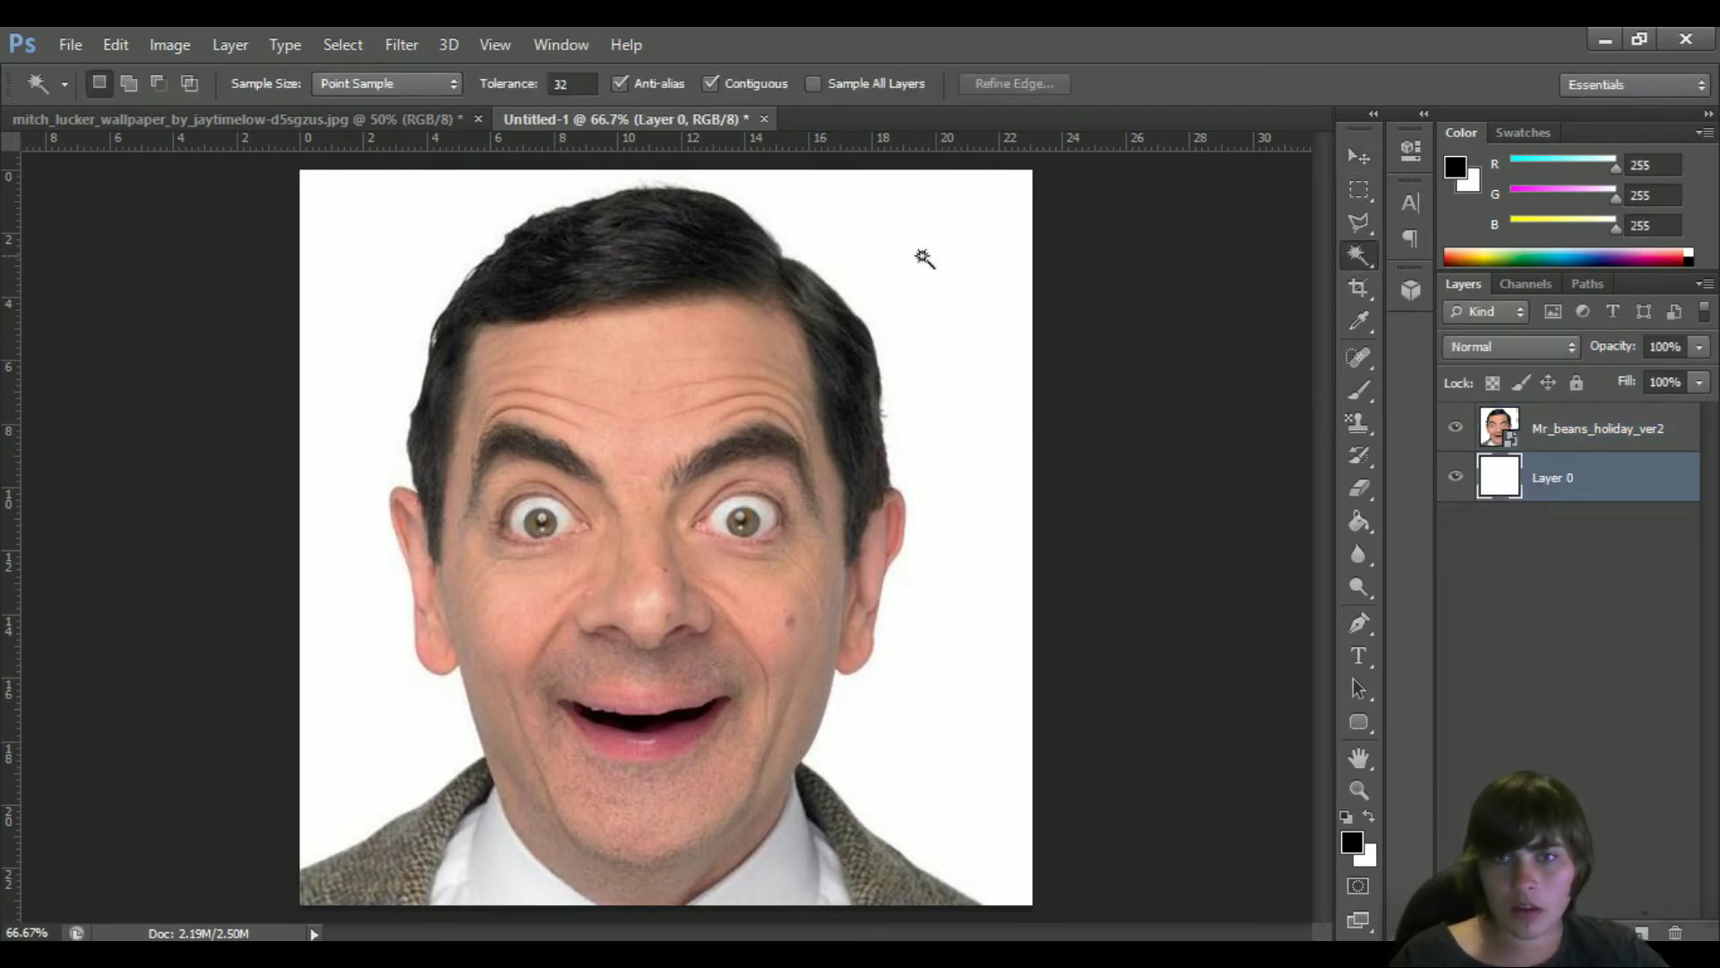
left_click(959, 258)
key("Delete")
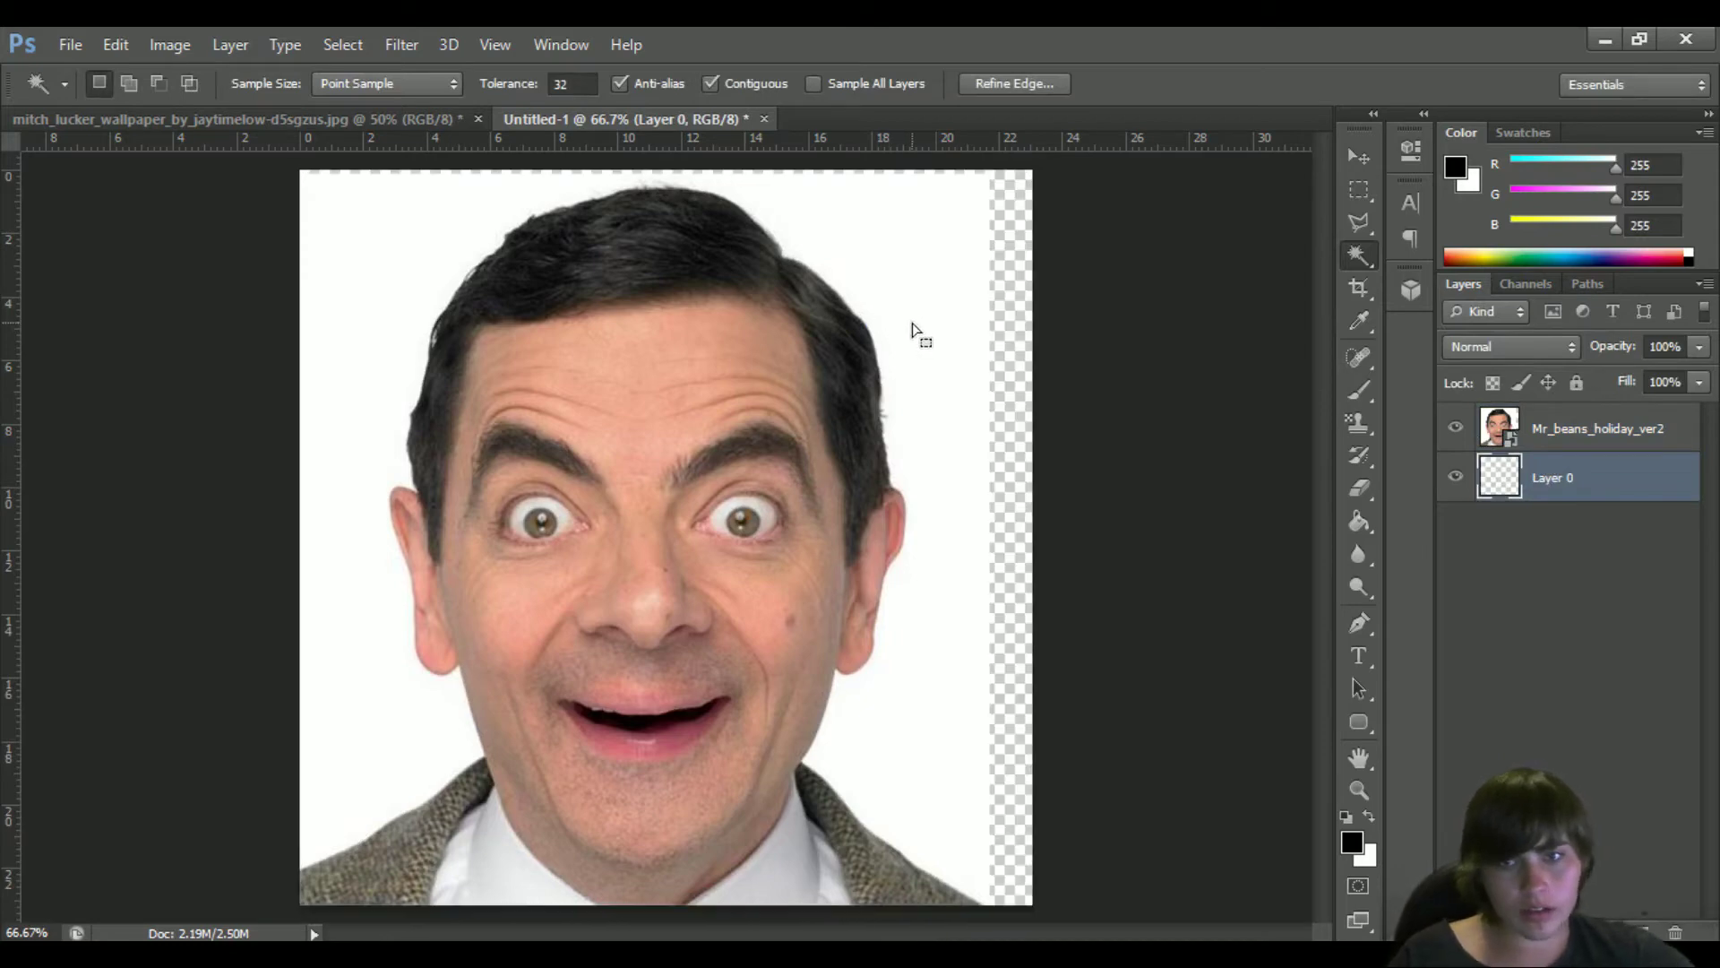
key("ctrl+d")
key("Delete")
Try twice to delete the white around the face, dismissing the smart-object errors
left_click(912, 325)
key("Delete")
left_click(795, 396)
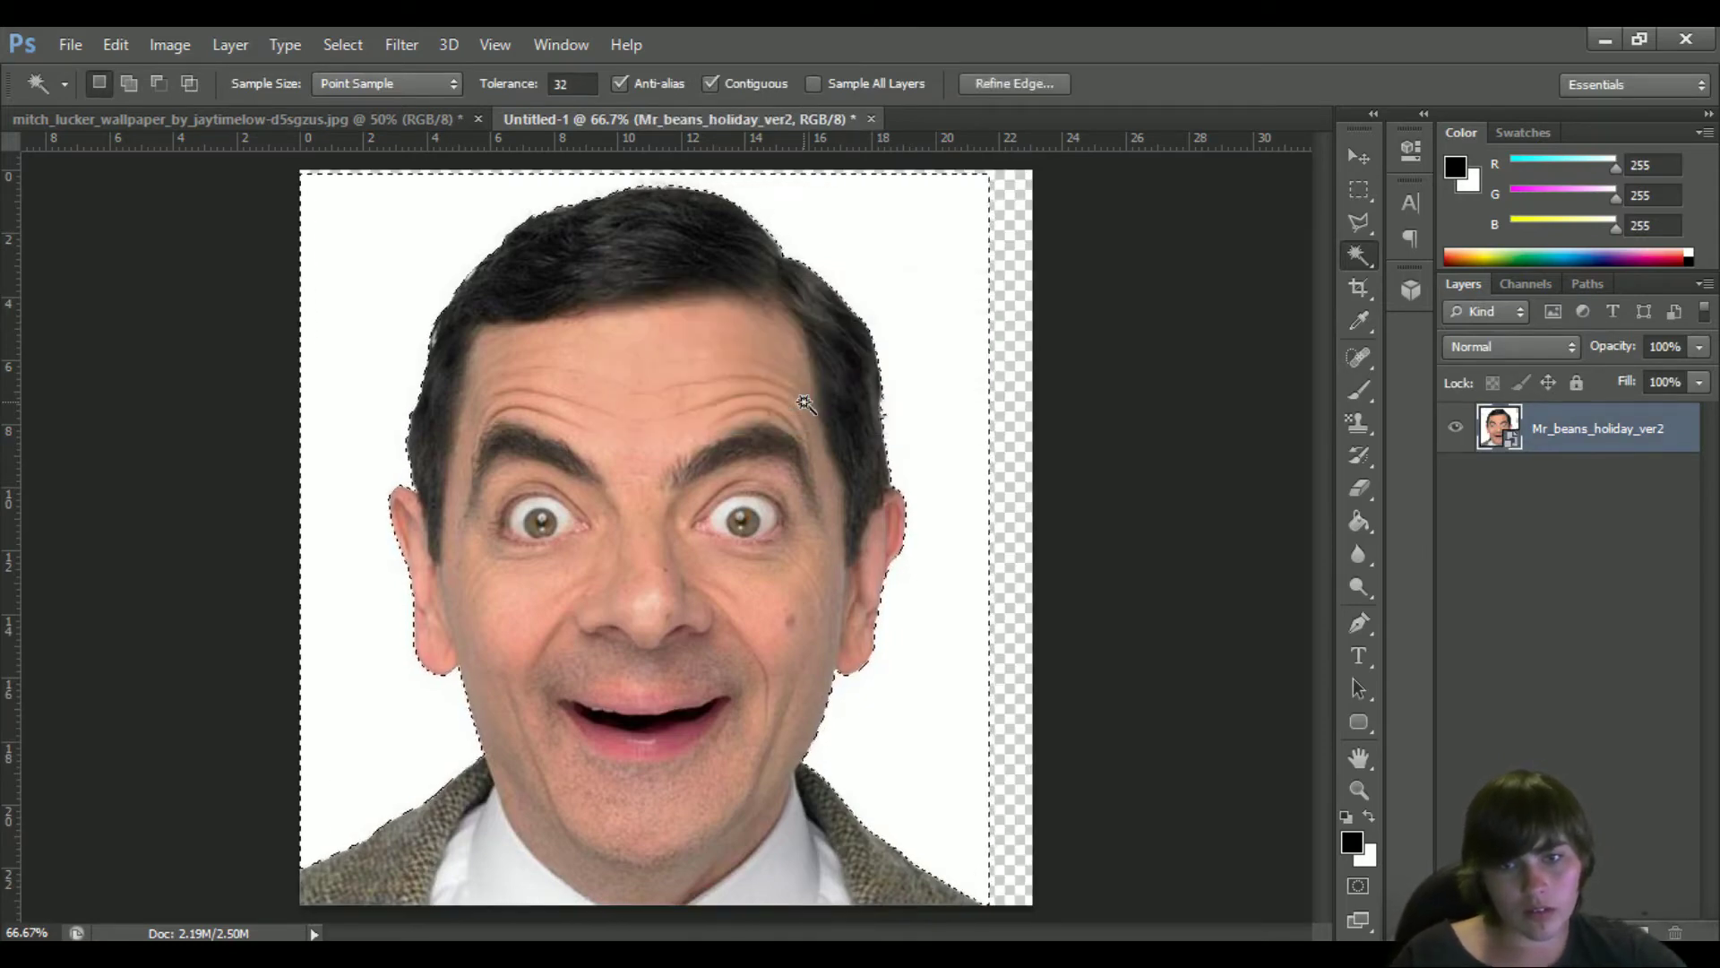
key("ctrl+d")
left_click(951, 567)
key("Delete")
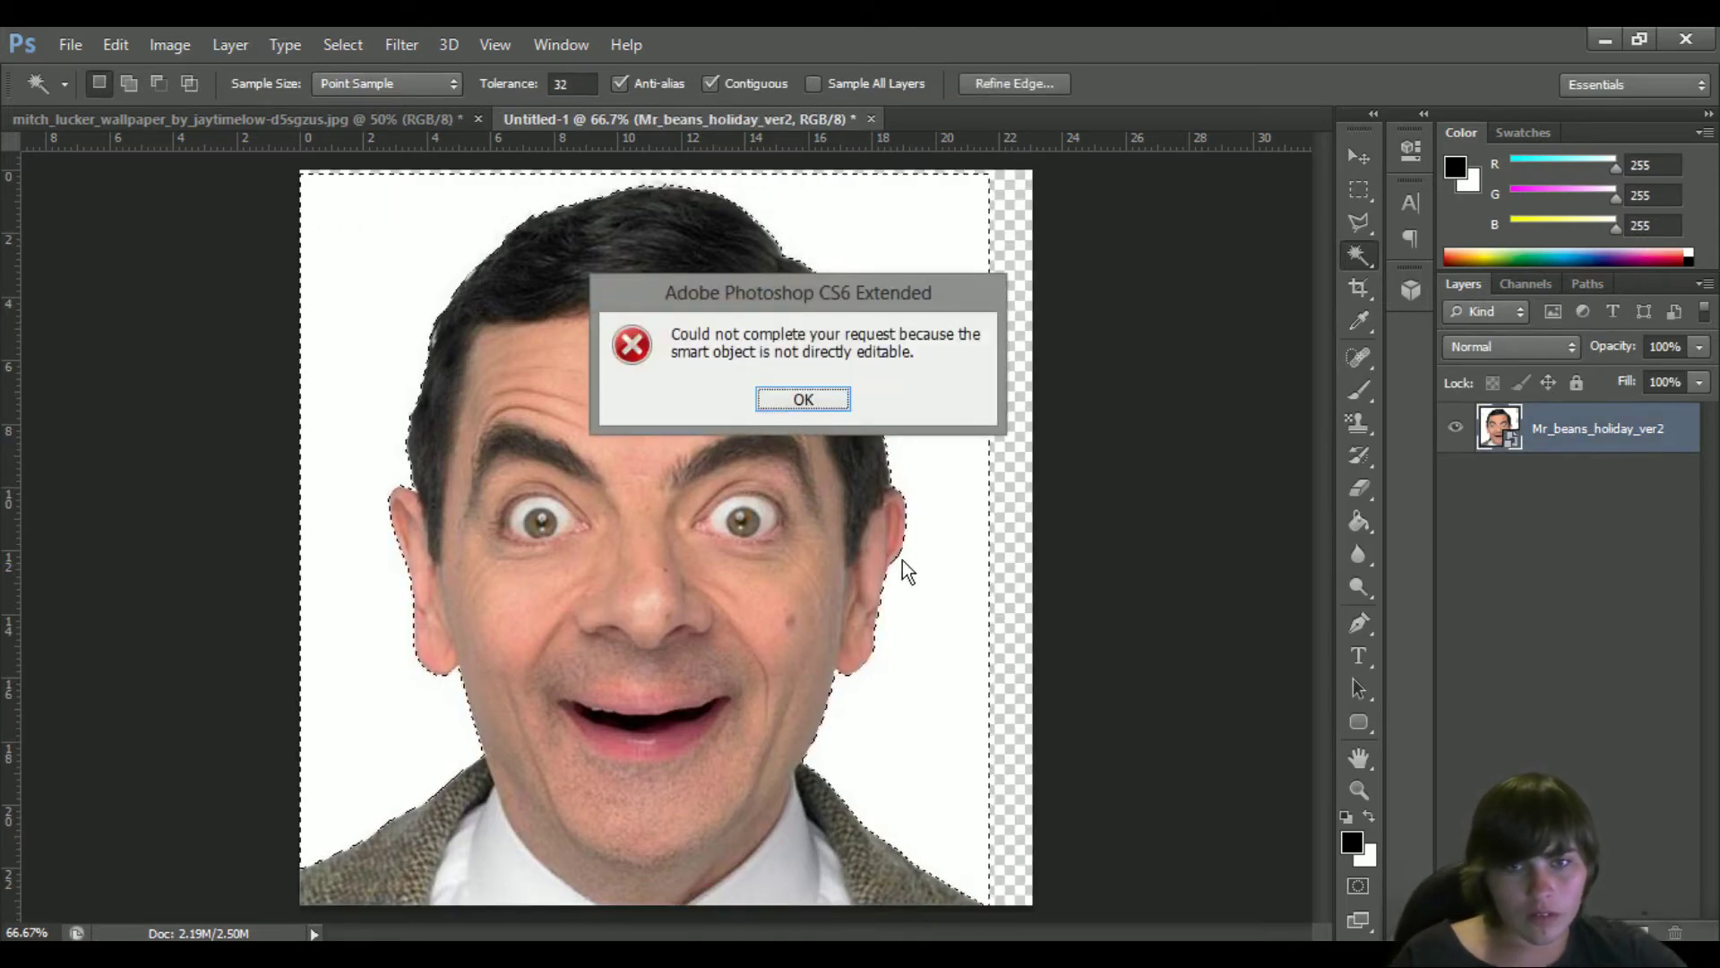
left_click(805, 398)
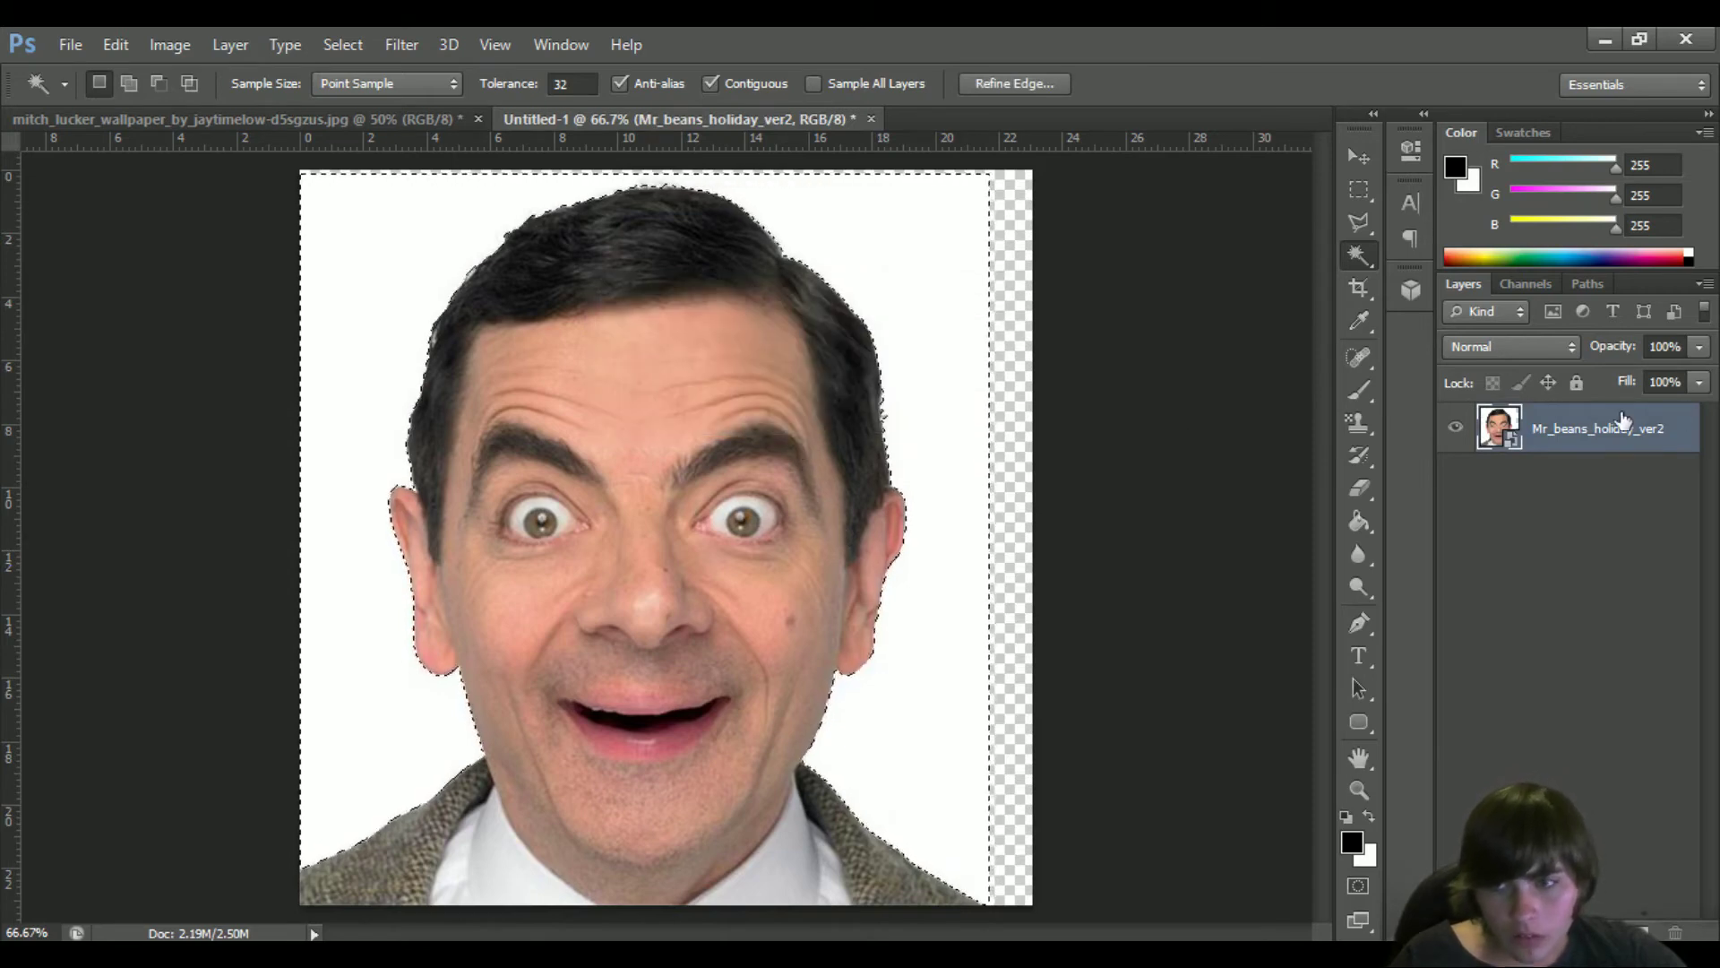
Leave the Mr Bean layer name unchanged, retry deleting the white twice, then deselect
double_click(1610, 427)
key("Return")
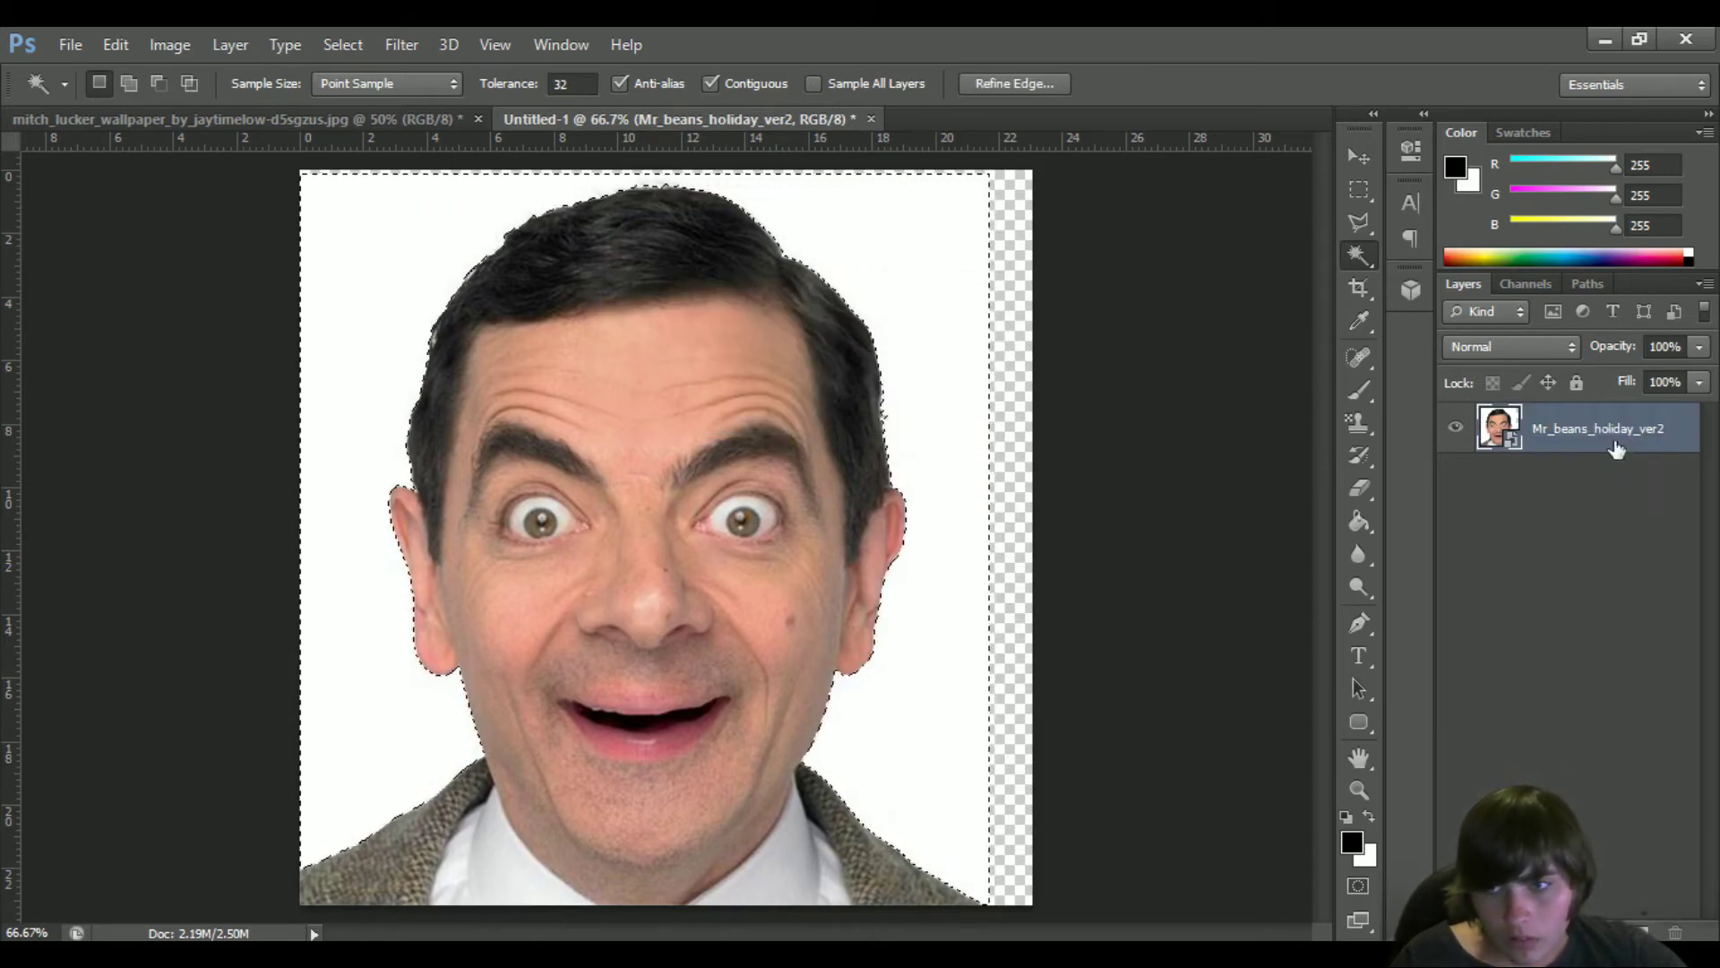
key("h")
key("w")
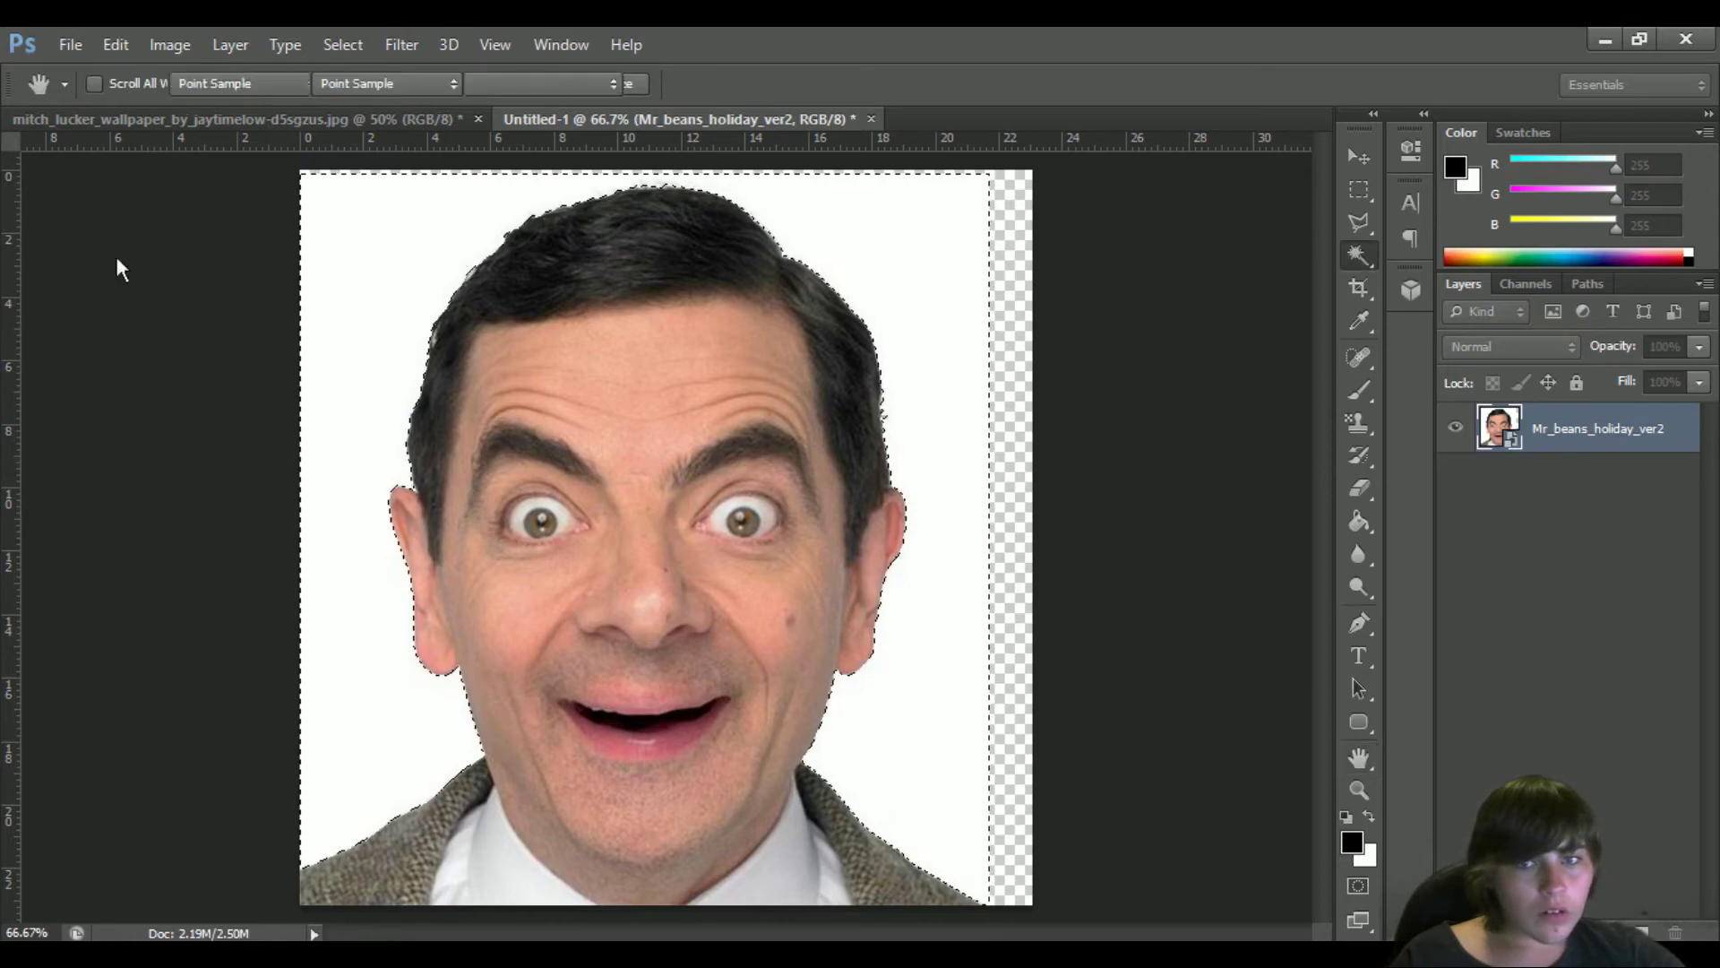
key("Delete")
left_click(769, 395)
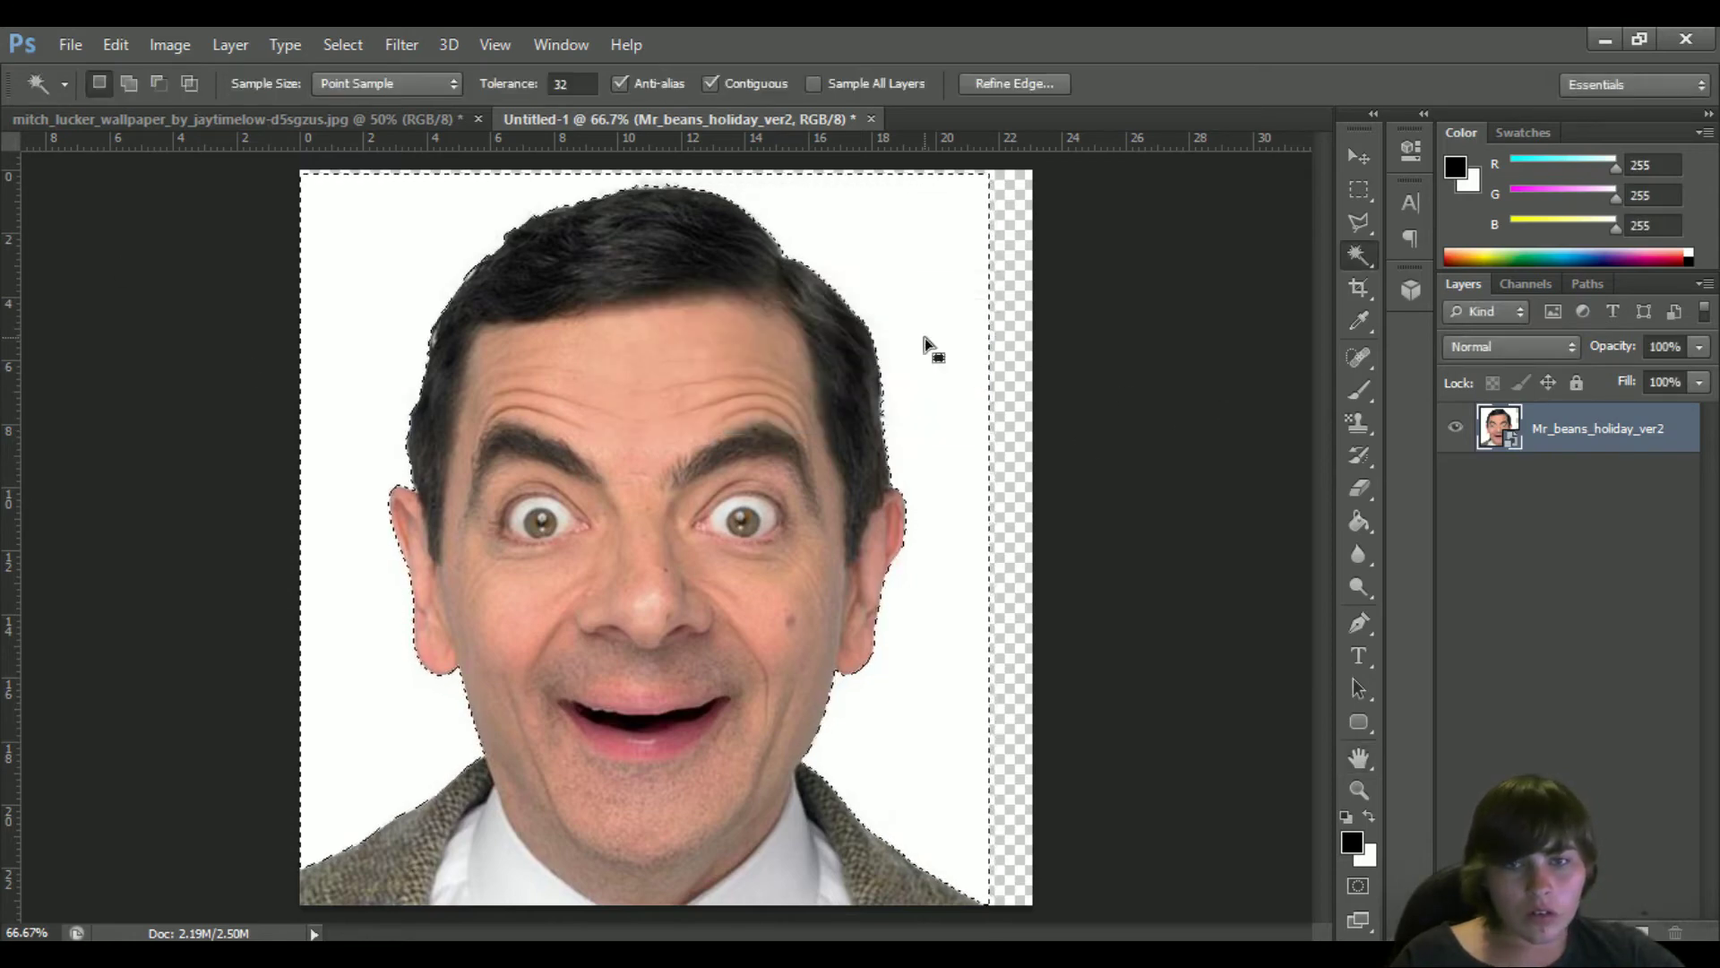
key("Delete")
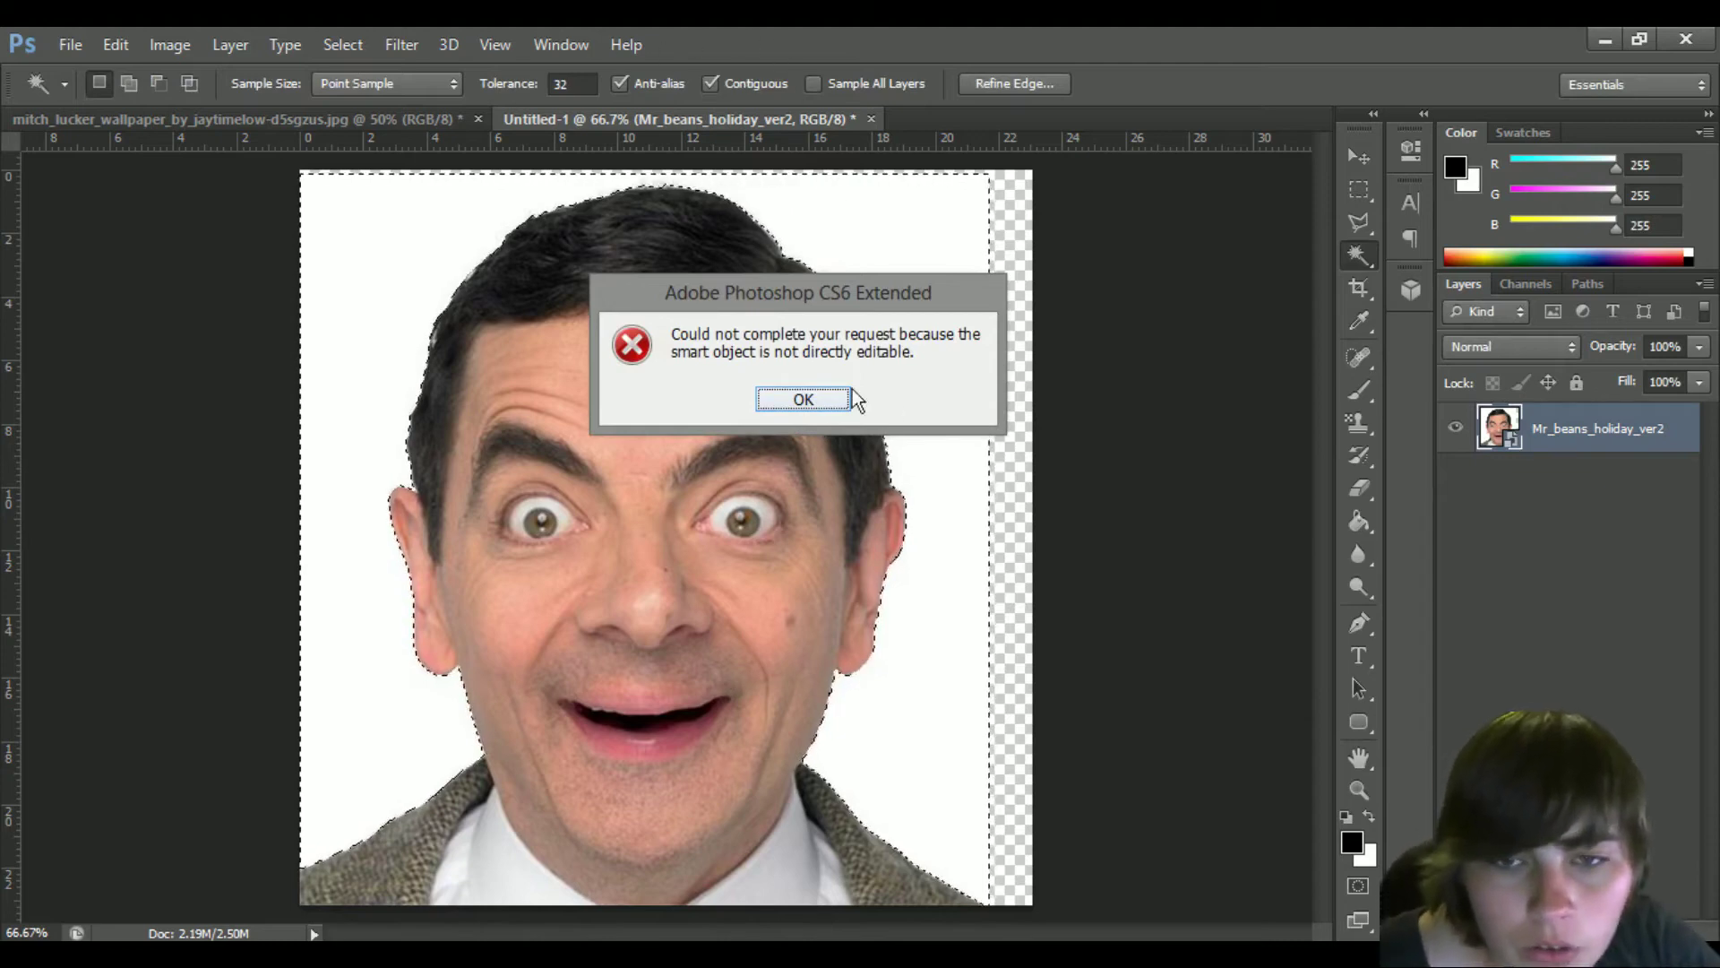
left_click(799, 405)
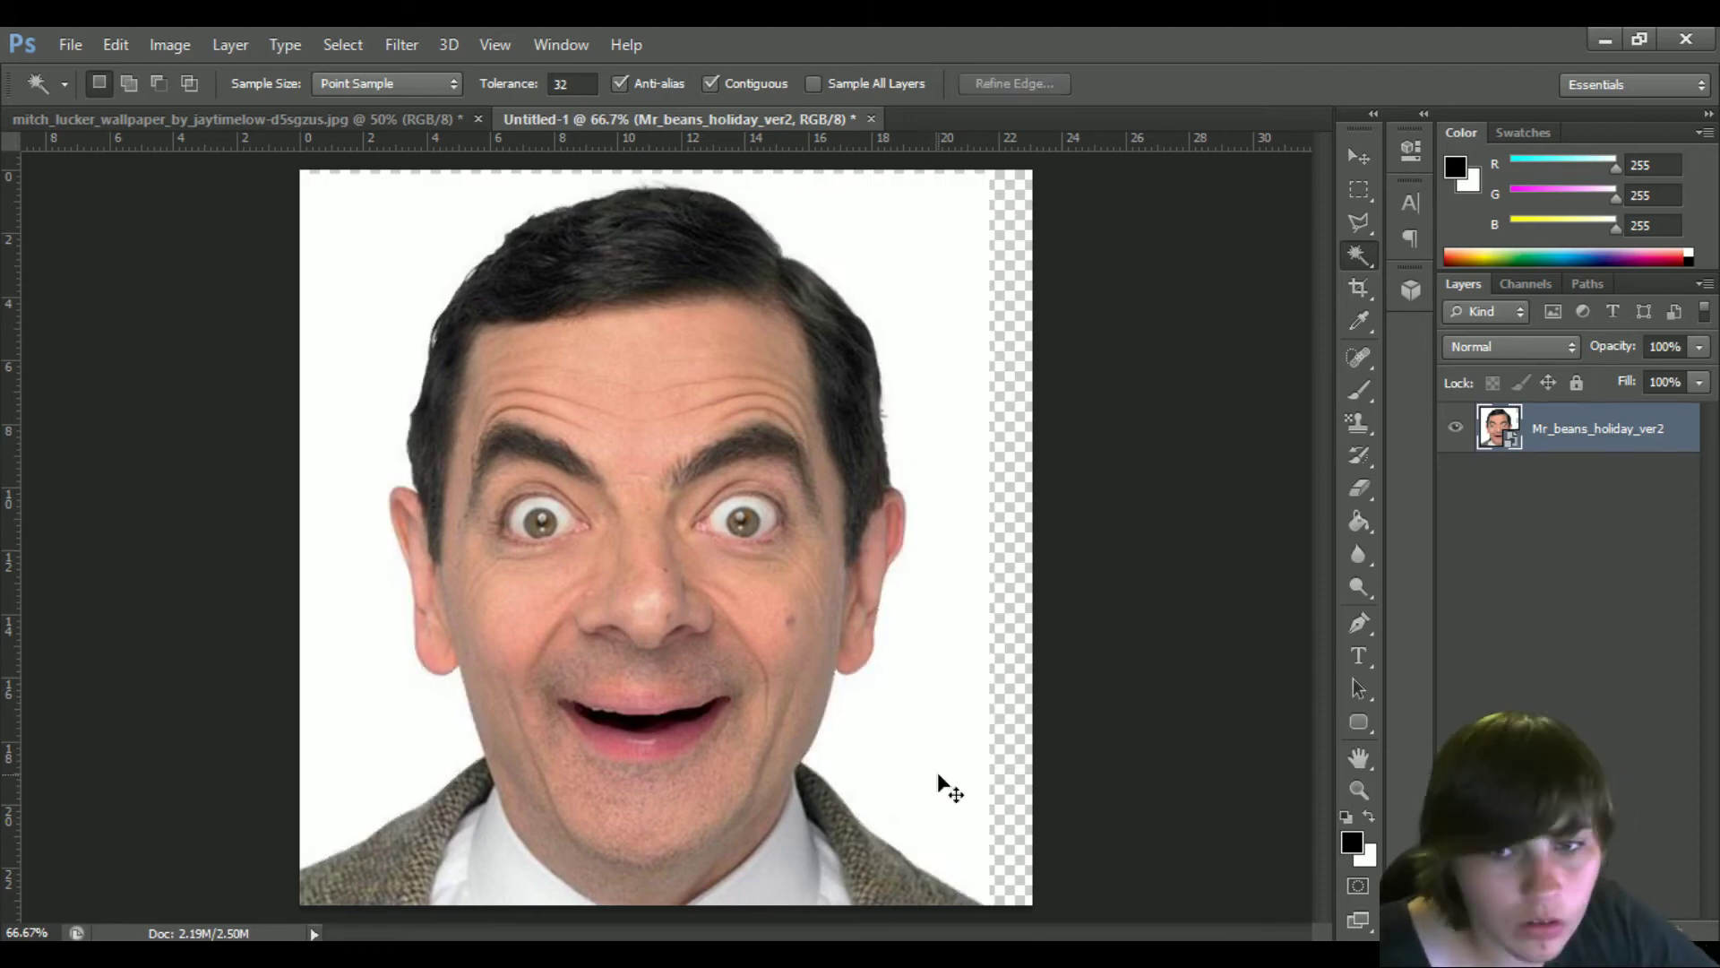
key("ctrl+d")
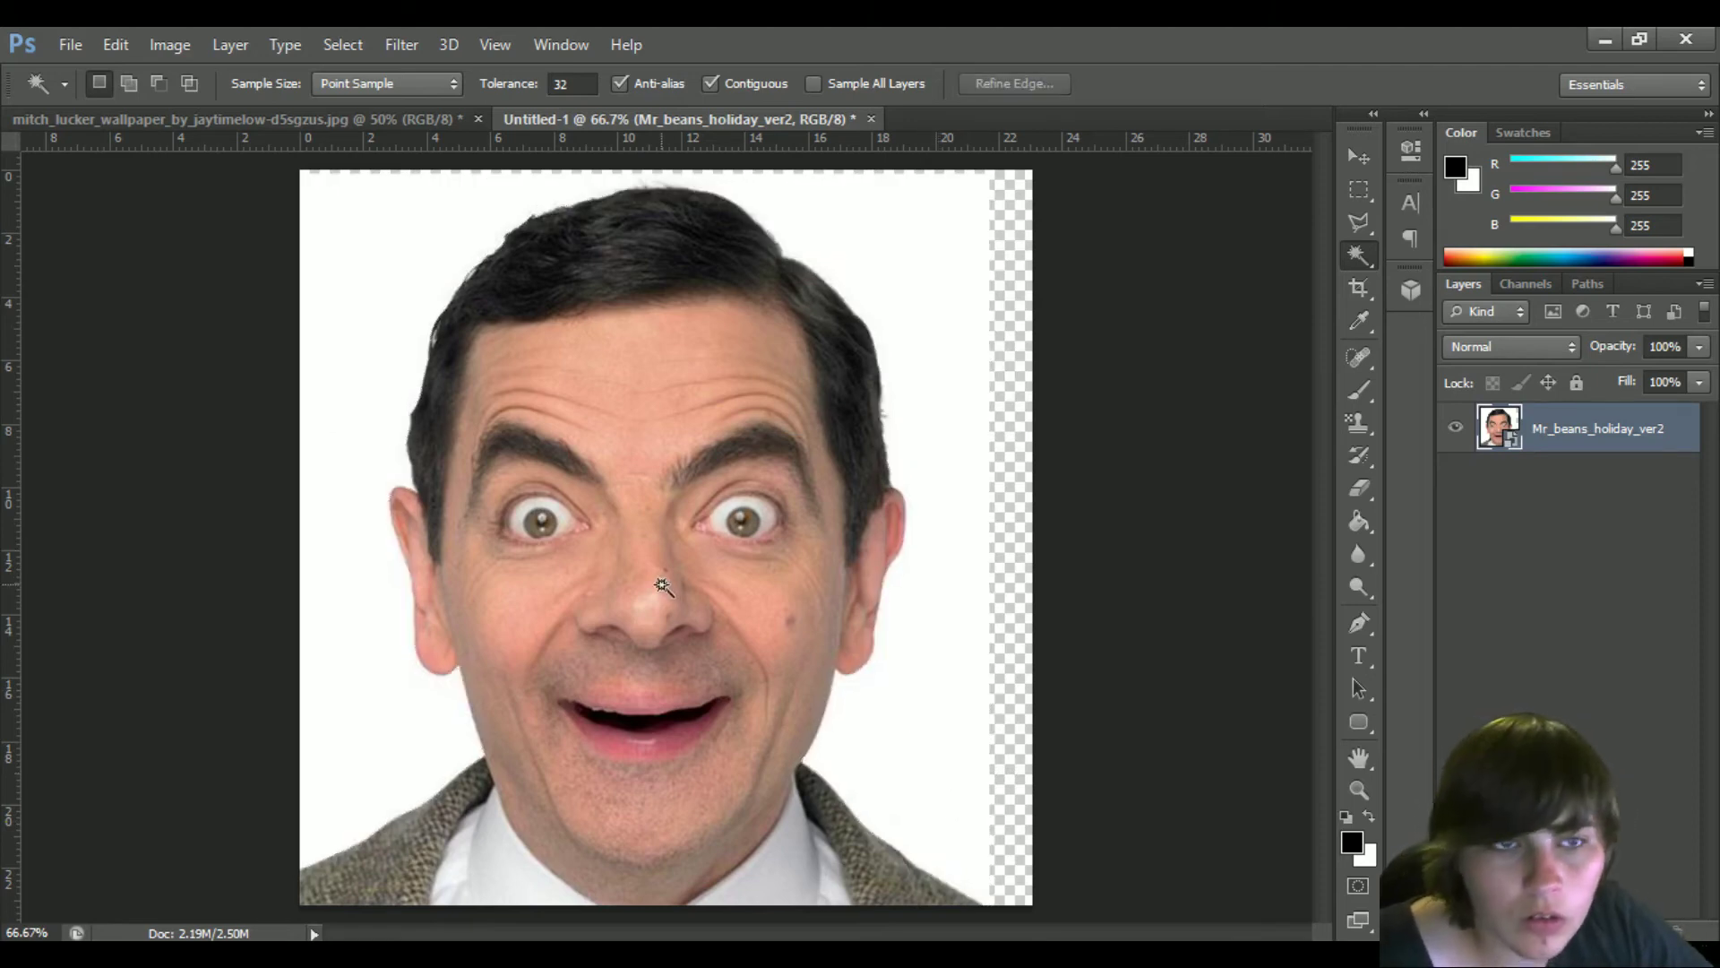
Close Untitled-1 without saving and open Mr_beans_holiday_ver2.jpg from the Desktop
left_click(871, 119)
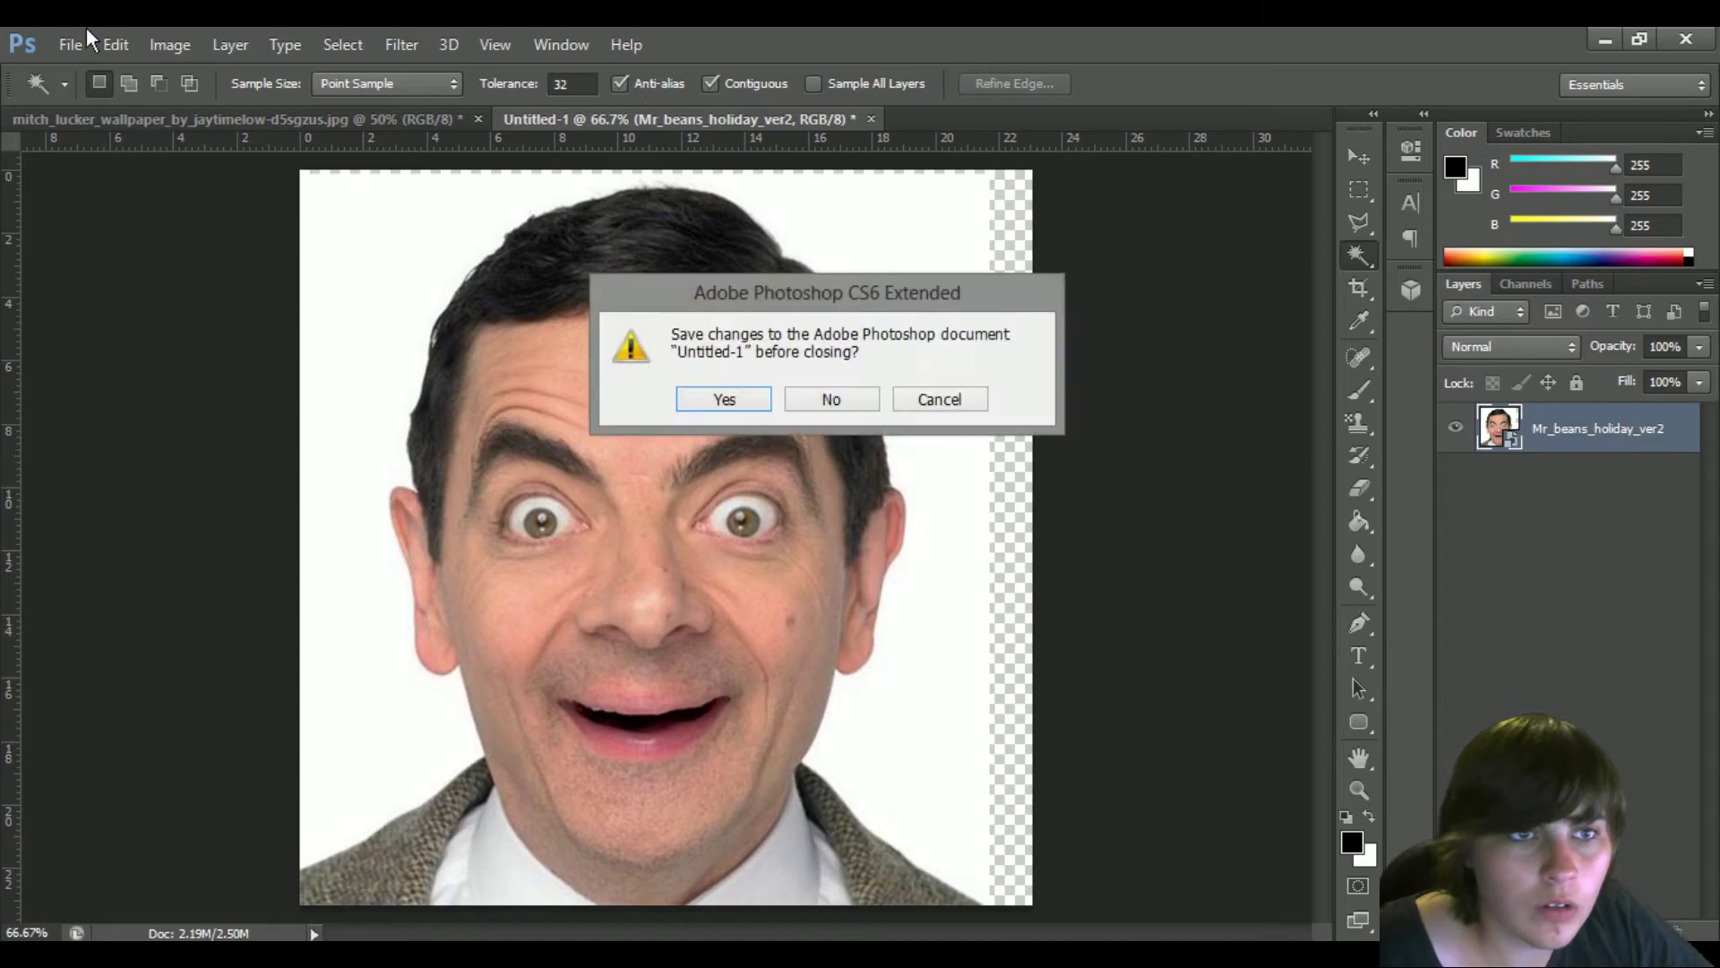
left_click(842, 405)
left_click(68, 38)
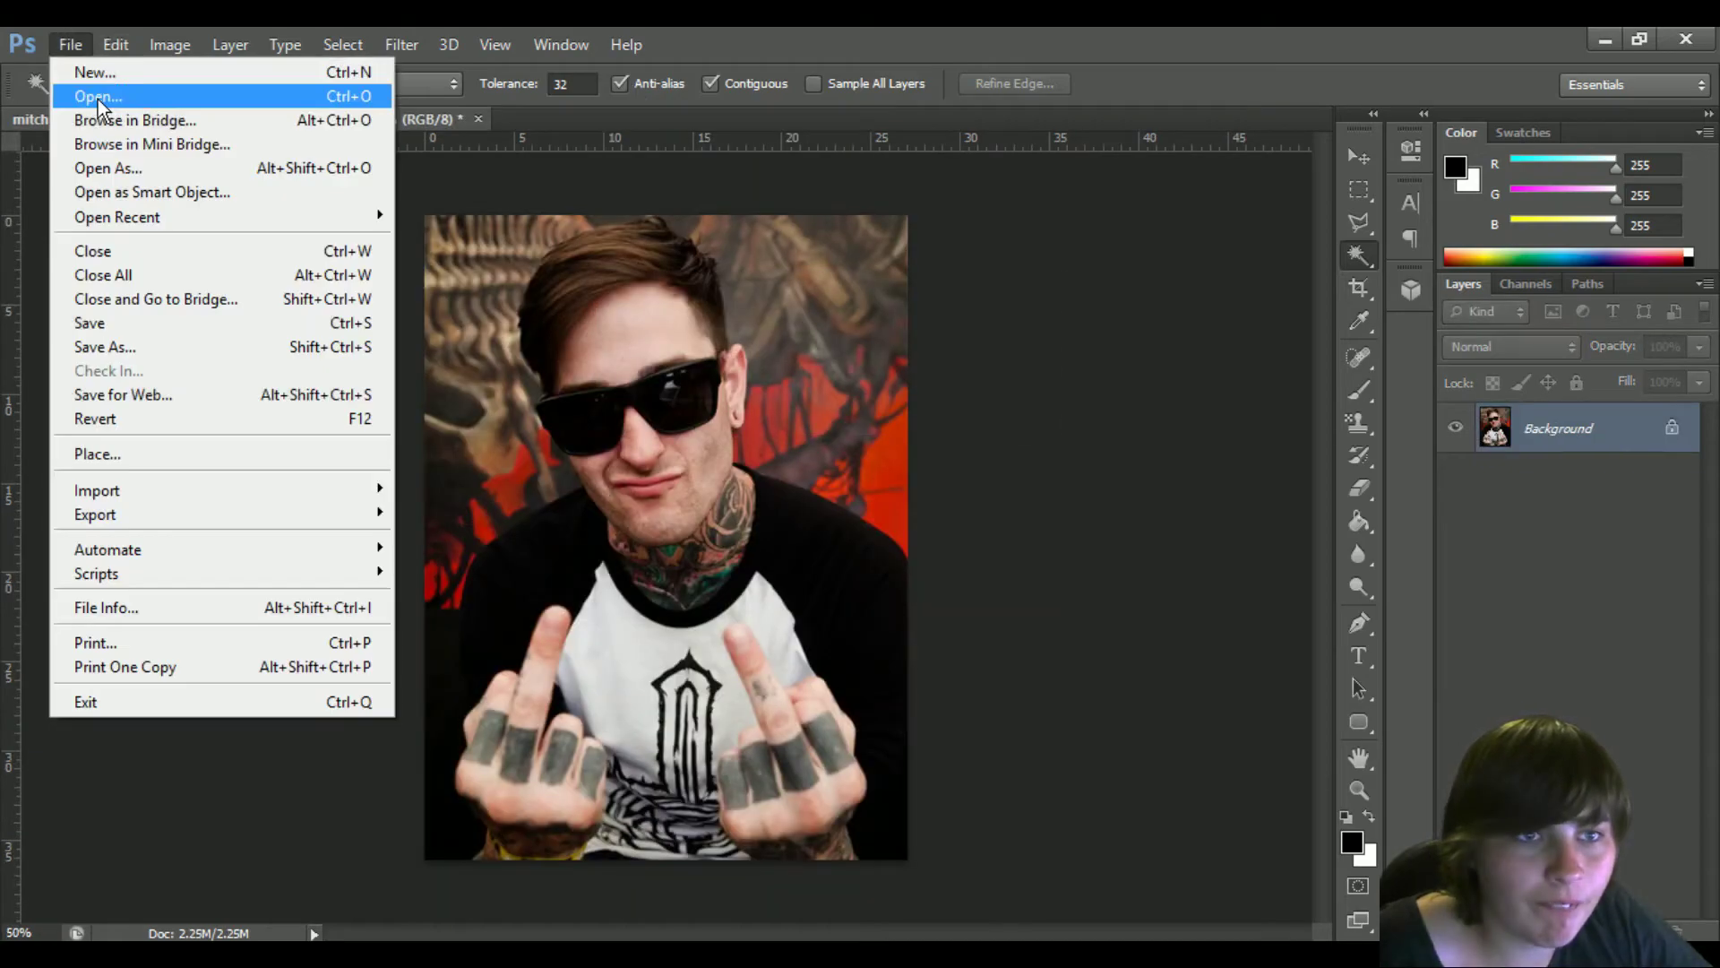
left_click(94, 96)
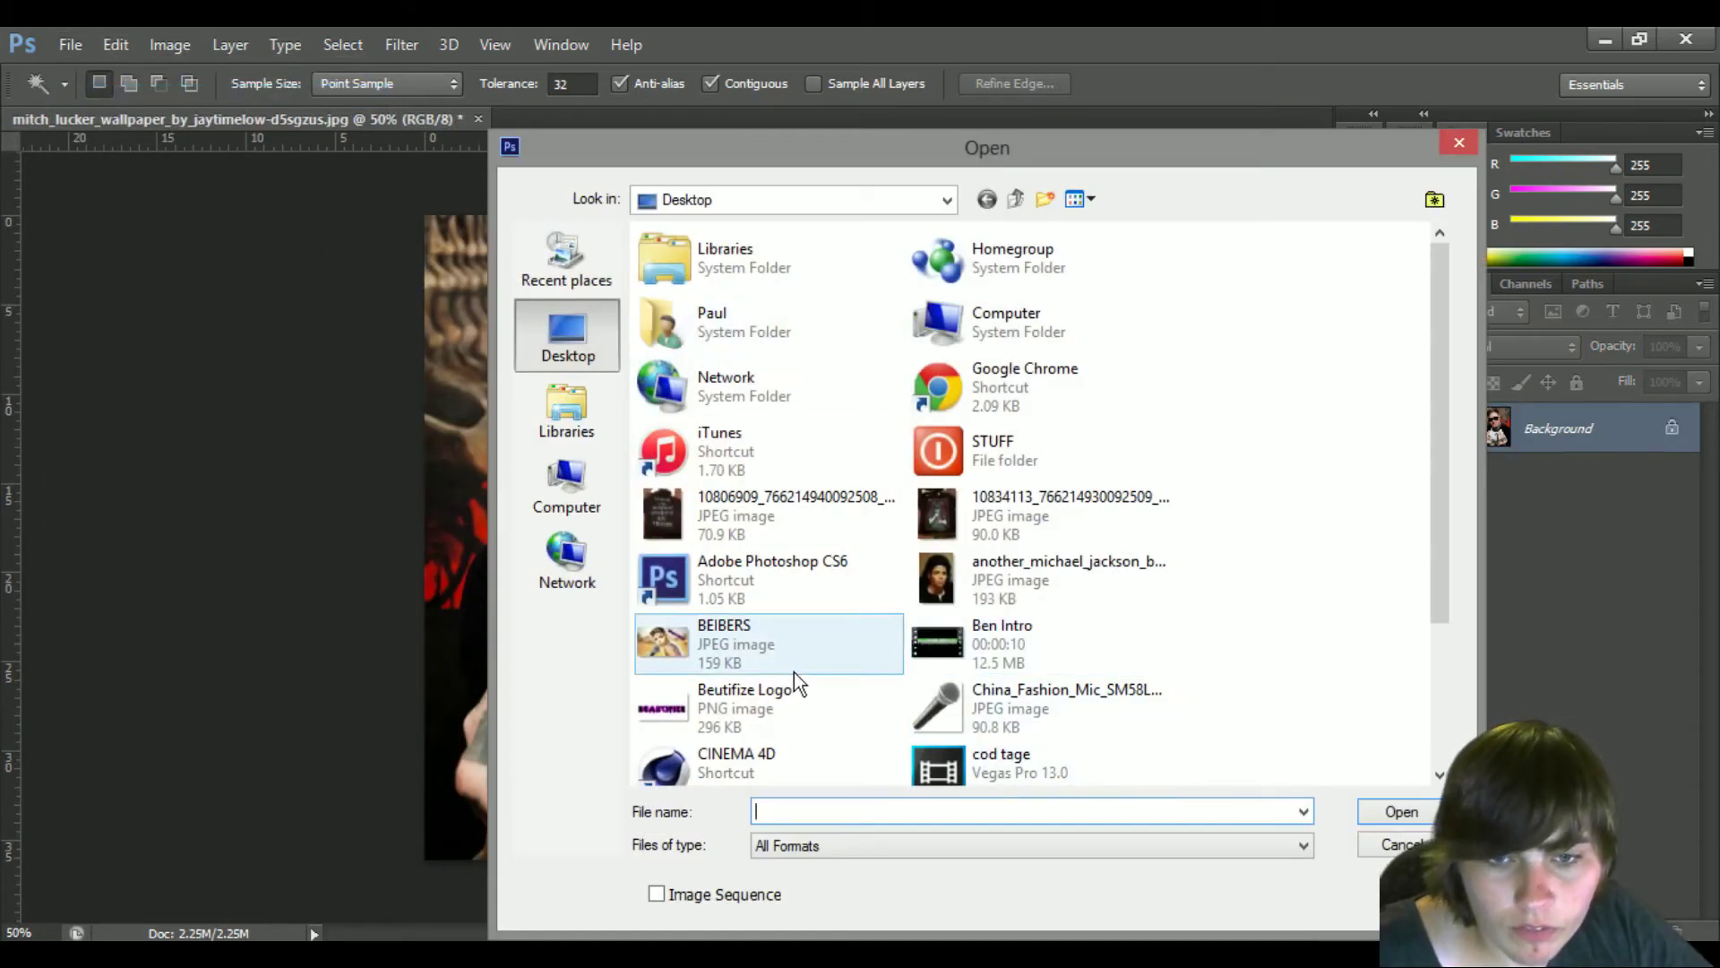
scroll(1407, 507, "down", 3)
double_click(972, 708)
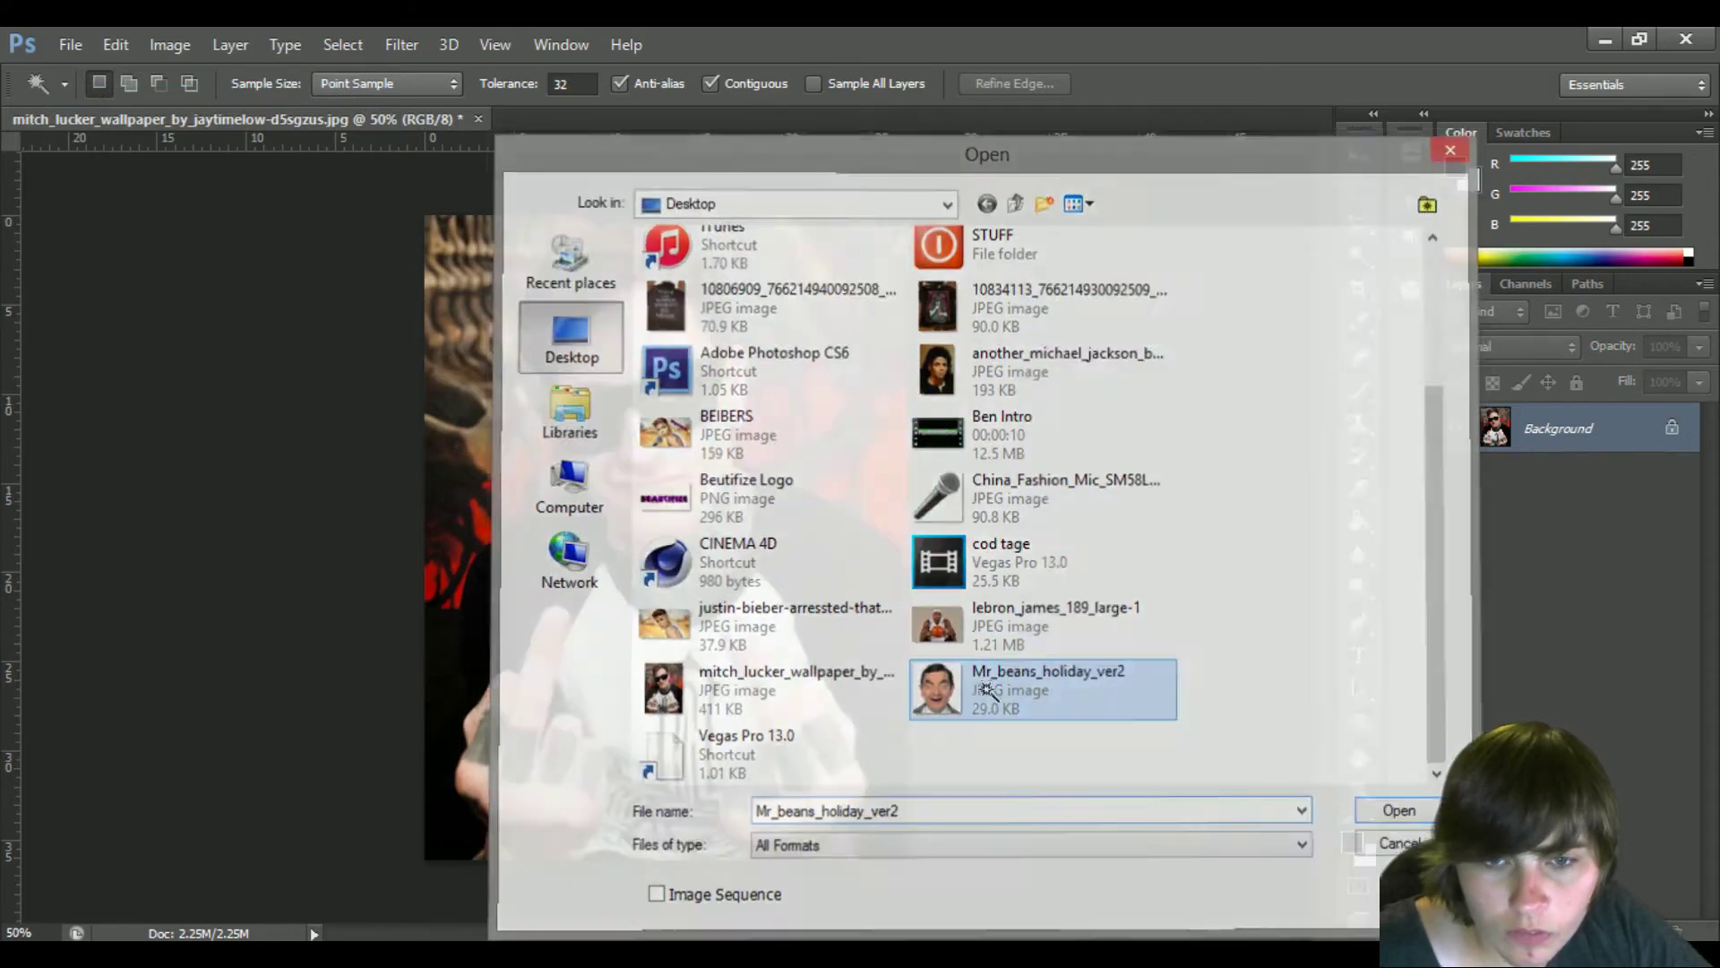
Undo the content-aware fill, unlock the Background, and delete the white area around the head
left_click(968, 493)
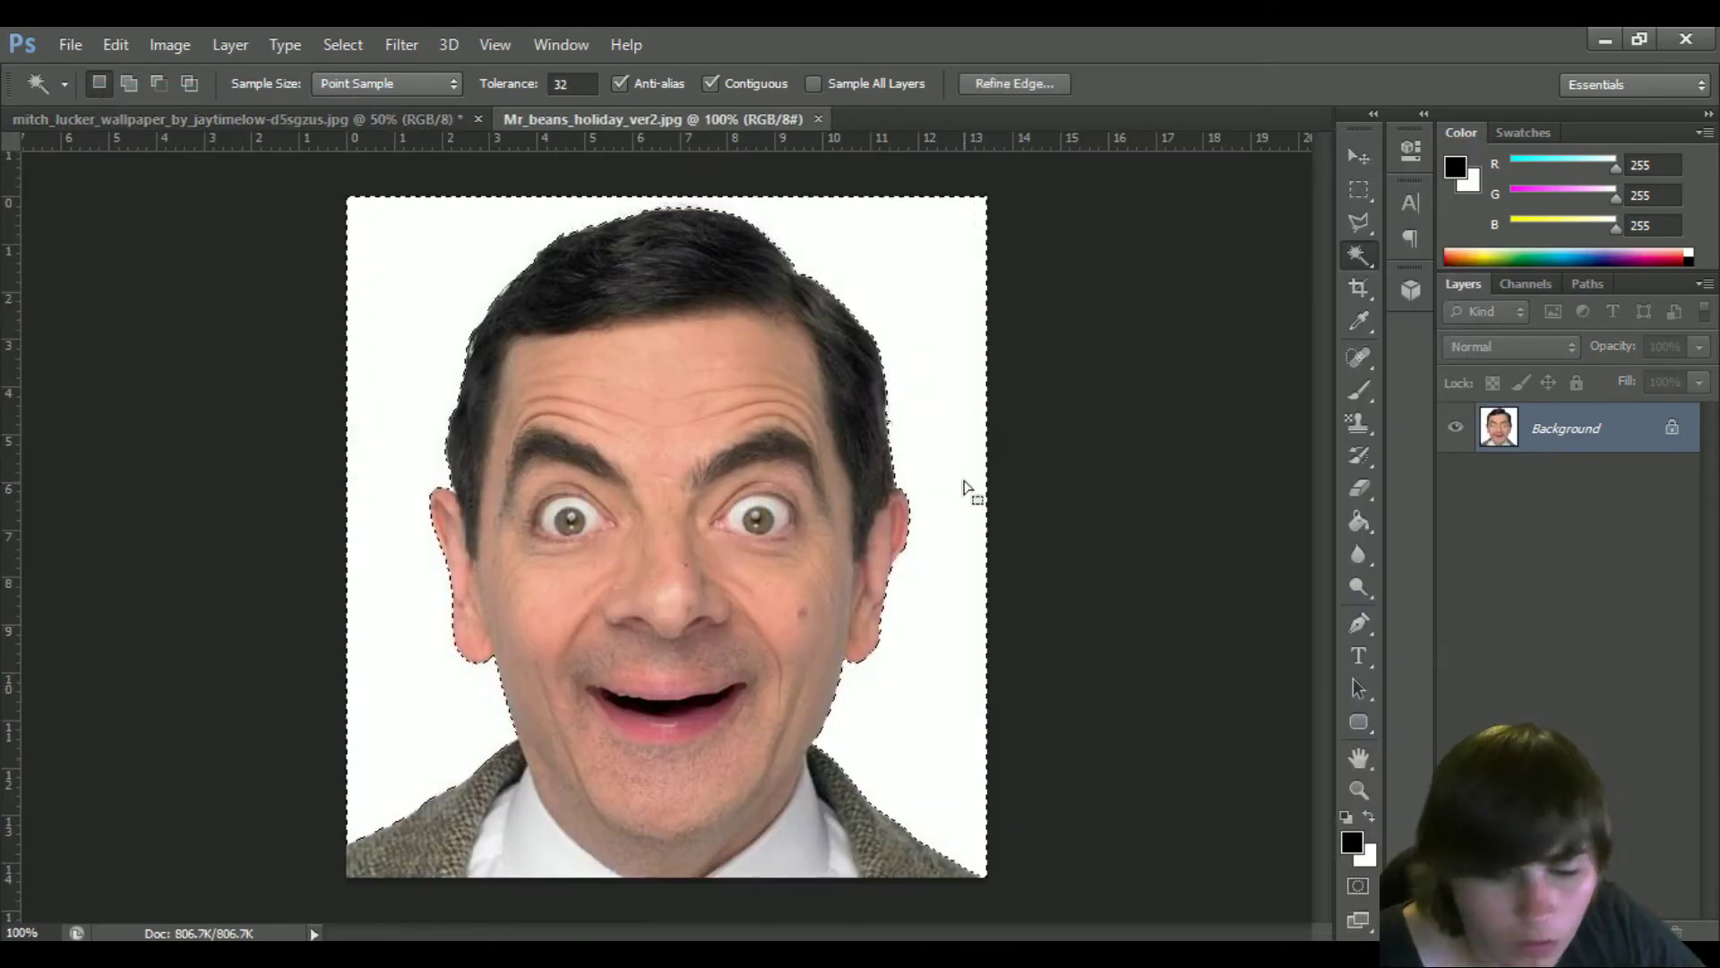
key("i")
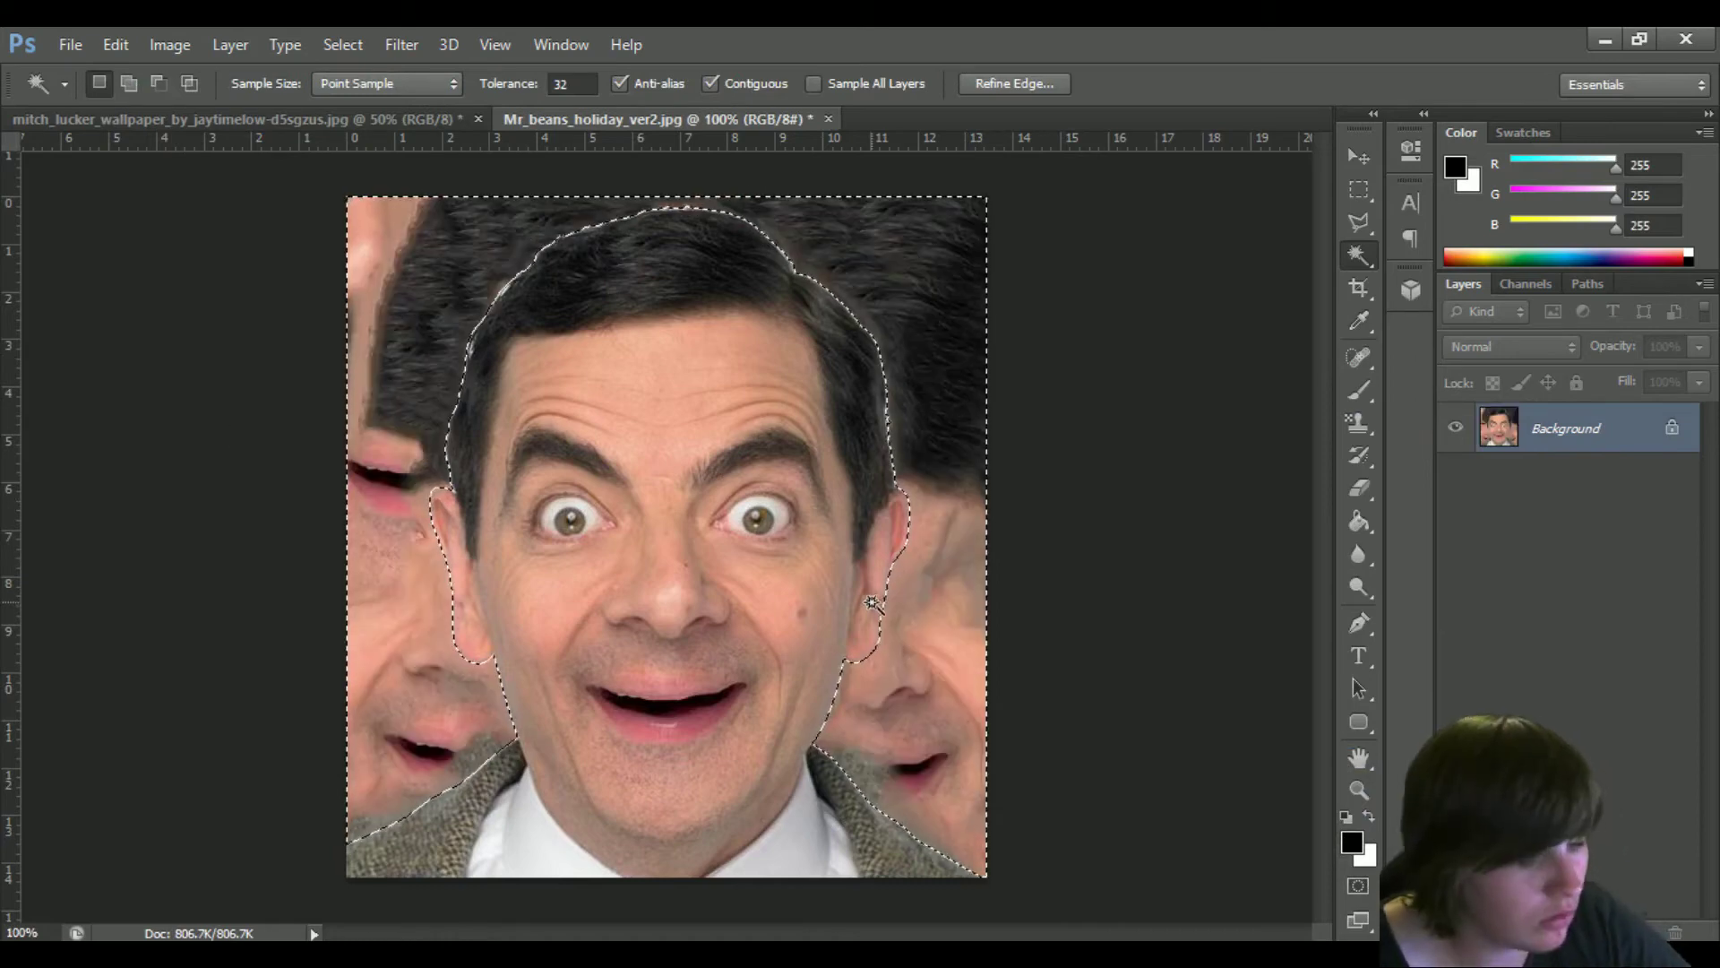
key("ctrl+z")
key("shift+BackSpace")
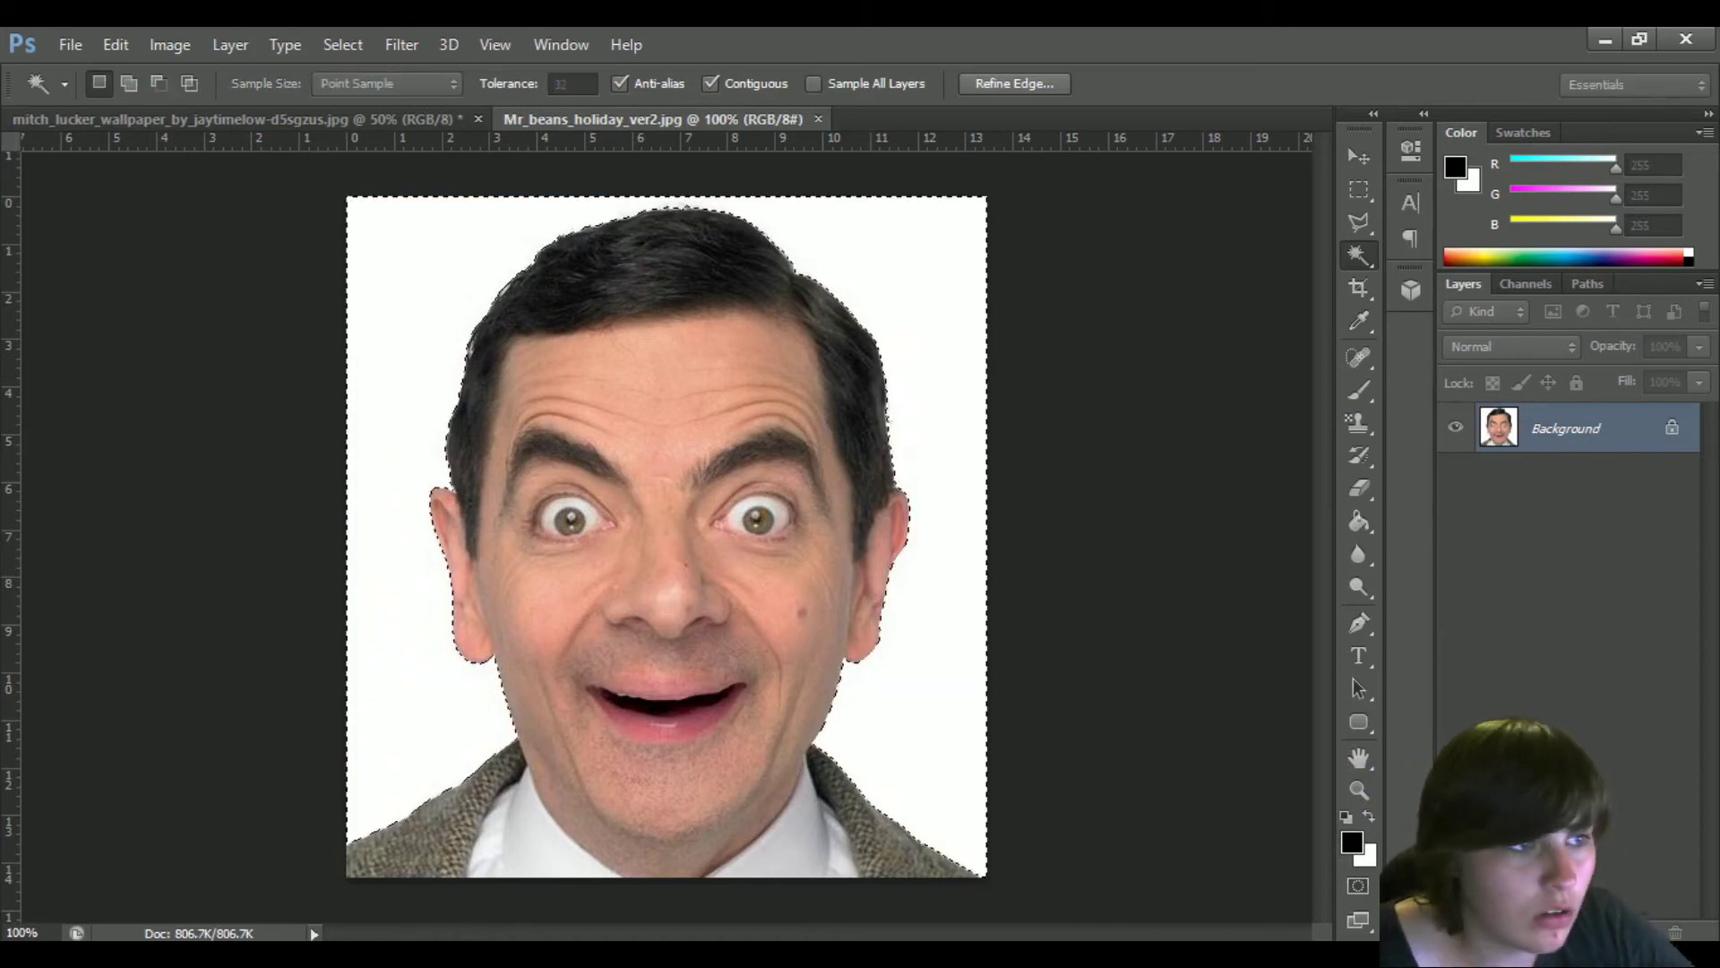
key("Return")
key("Delete")
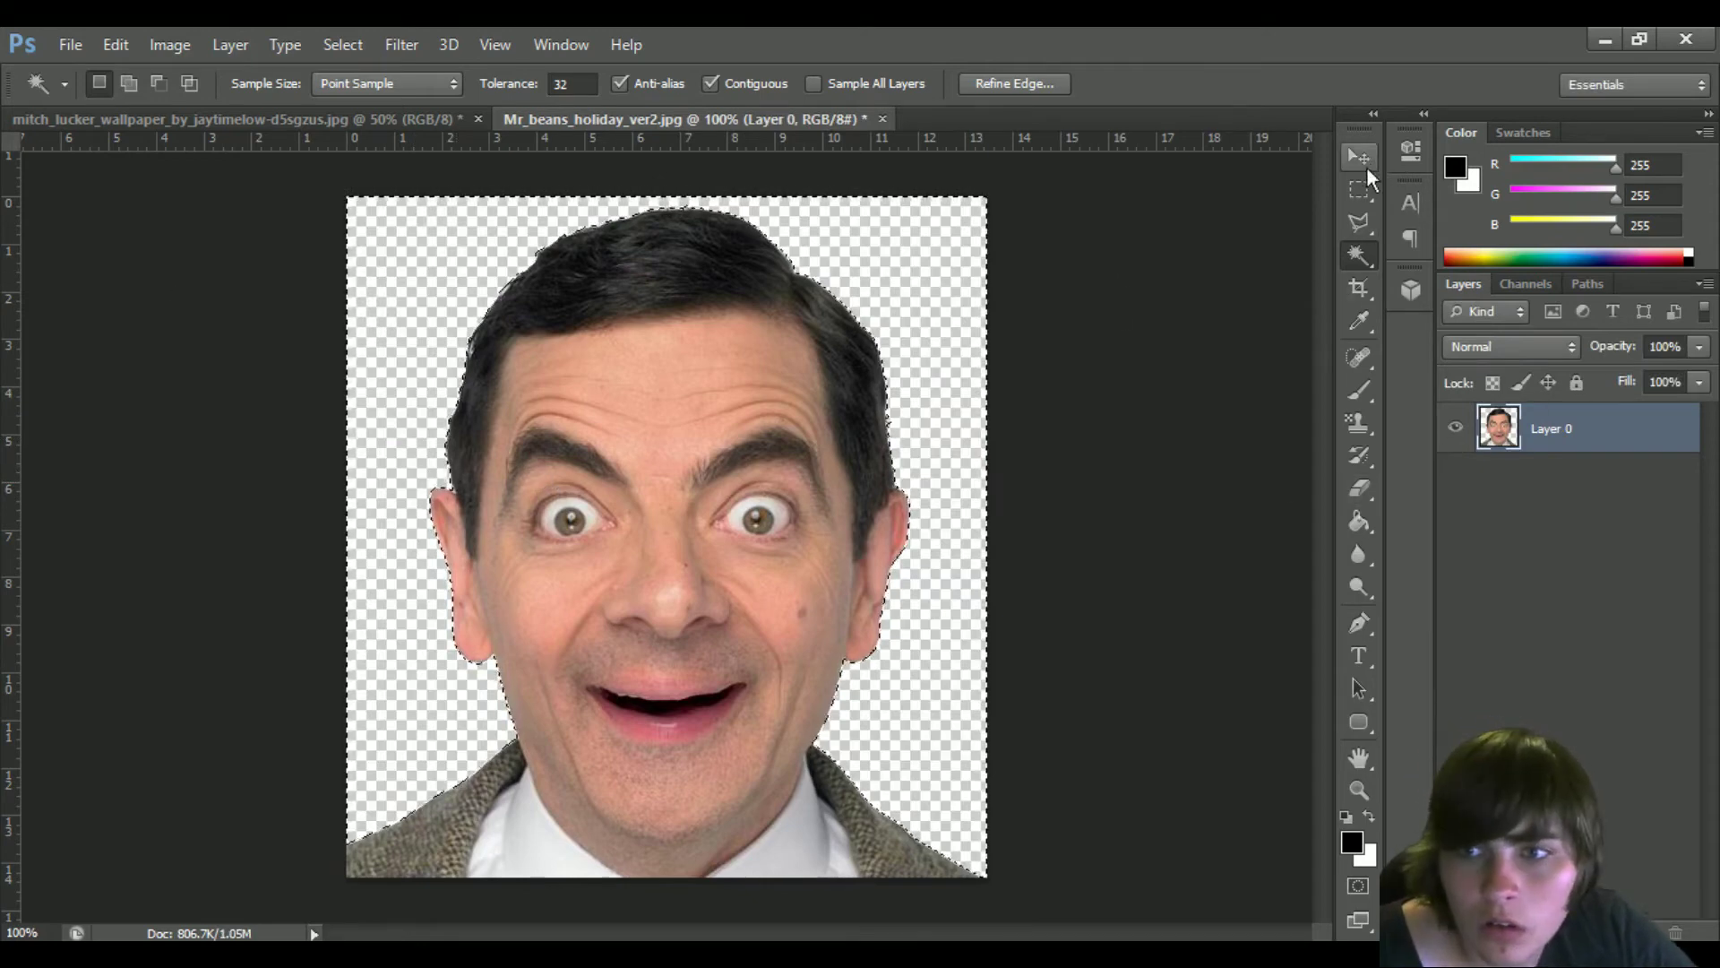
Select the whole canvas, try pasting into the mitch_lucker photo, undo, and return to Mr Bean
left_click(1361, 189)
left_click_drag(993, 193, 152, 896)
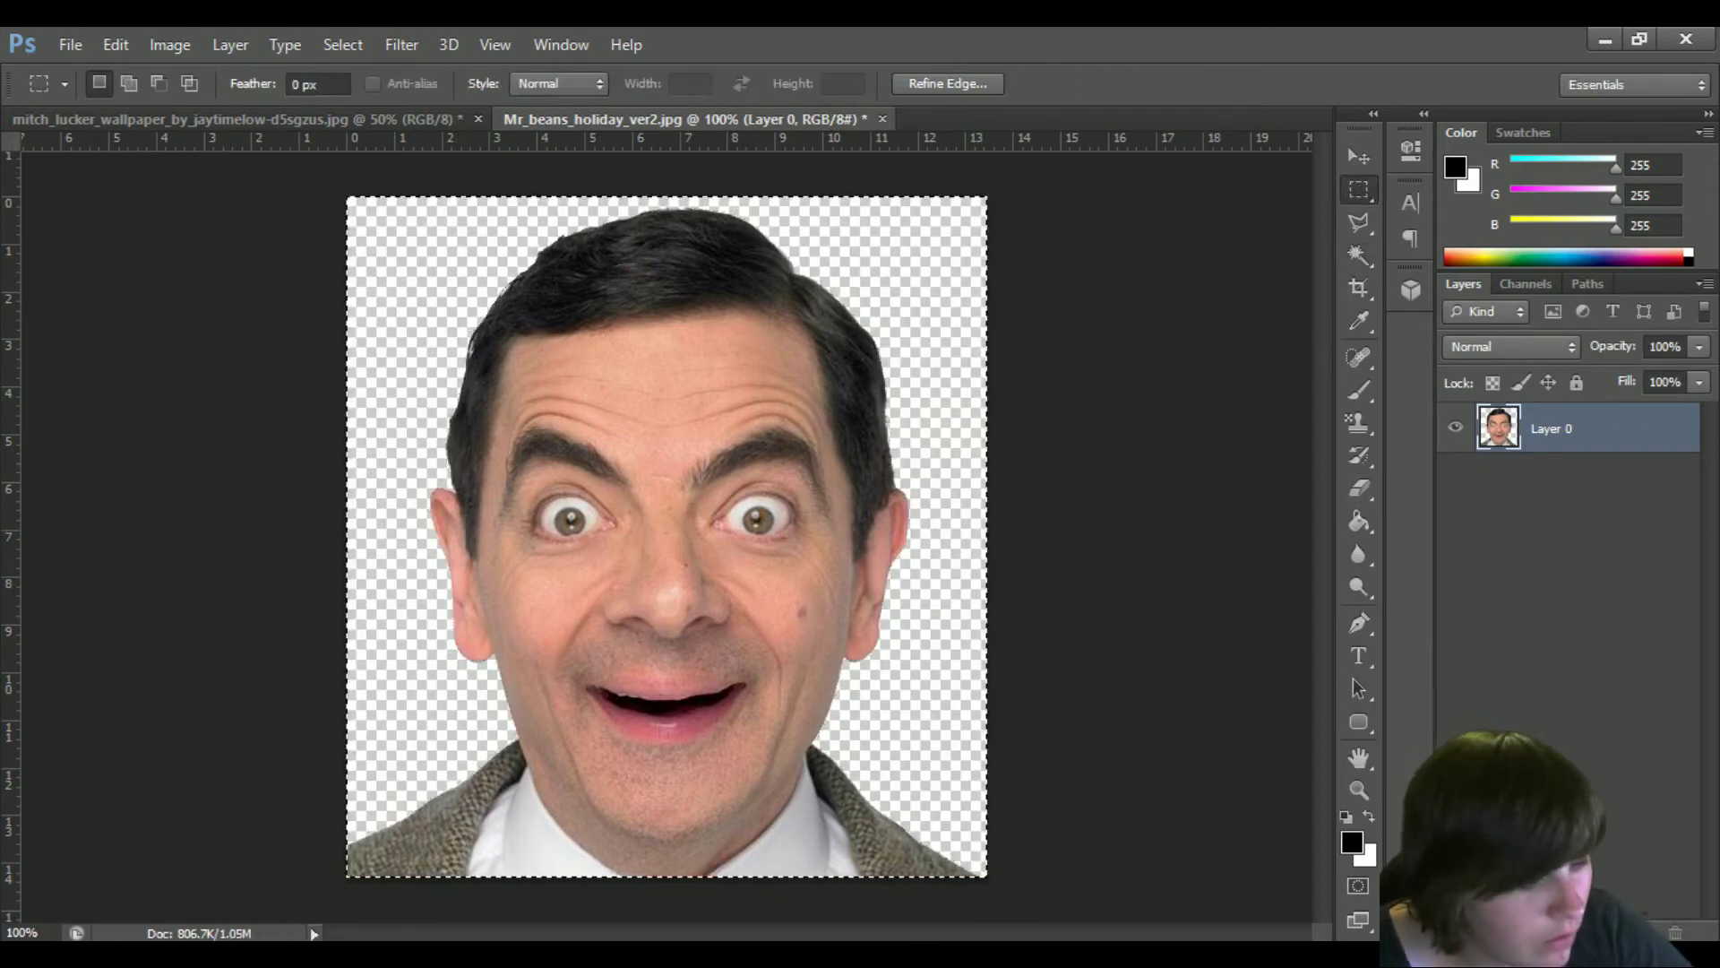
left_click(288, 121)
key("ctrl+v")
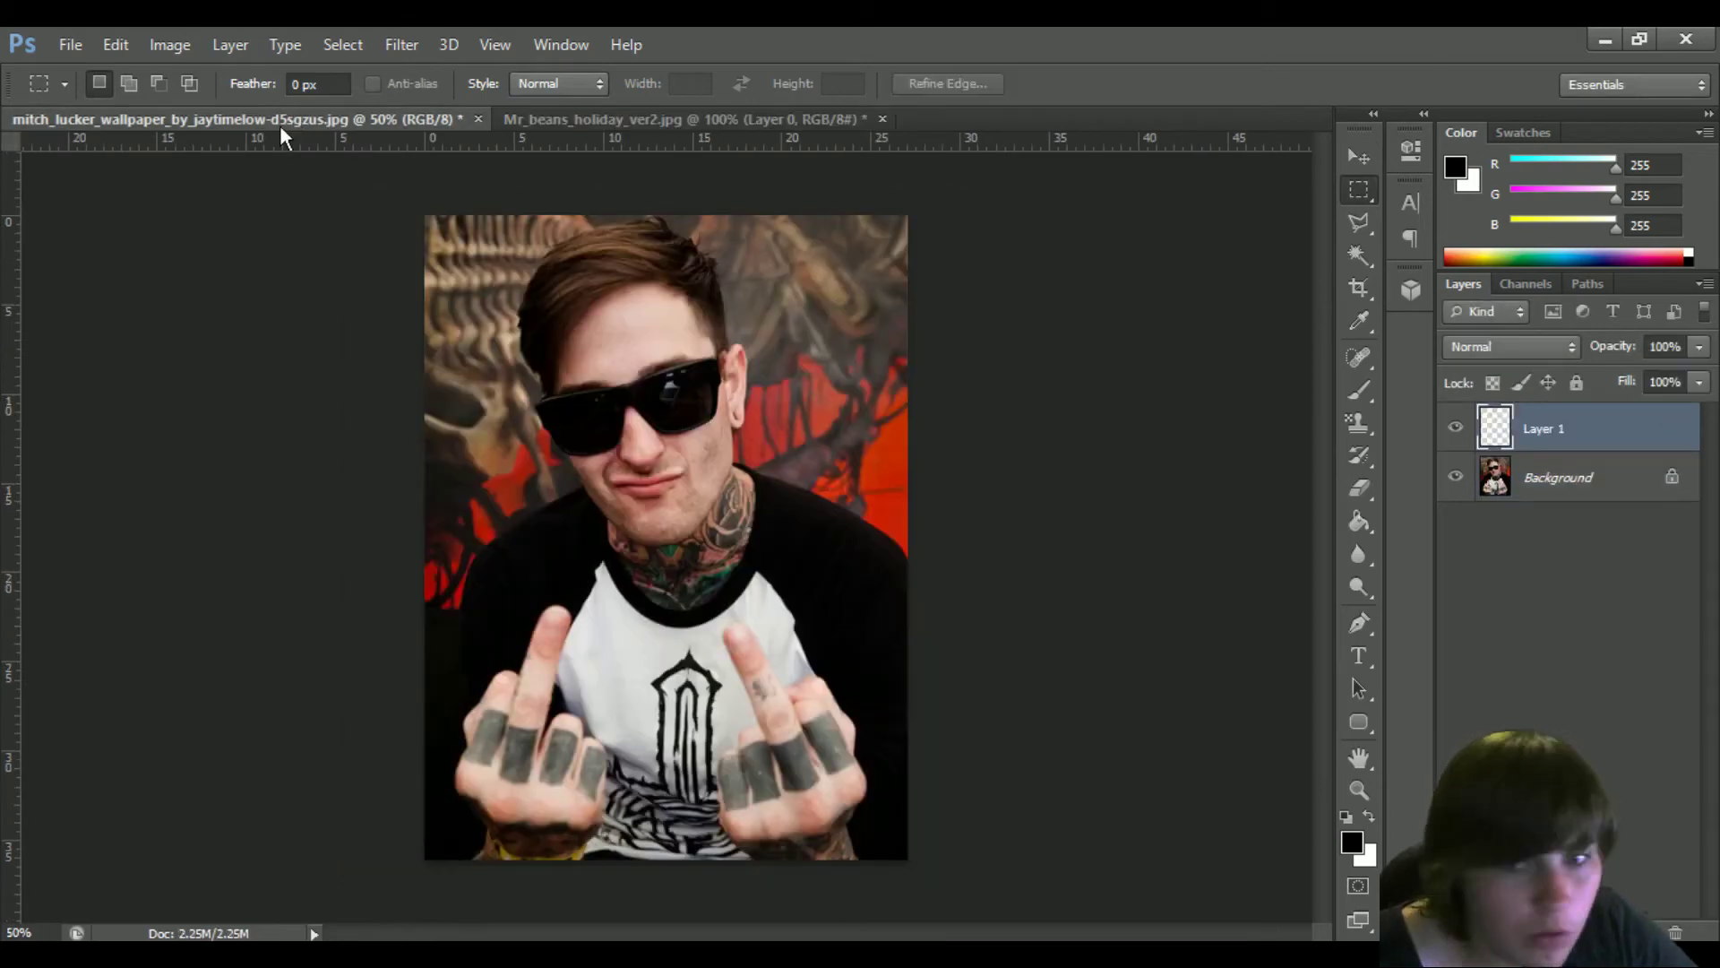
key("ctrl+z")
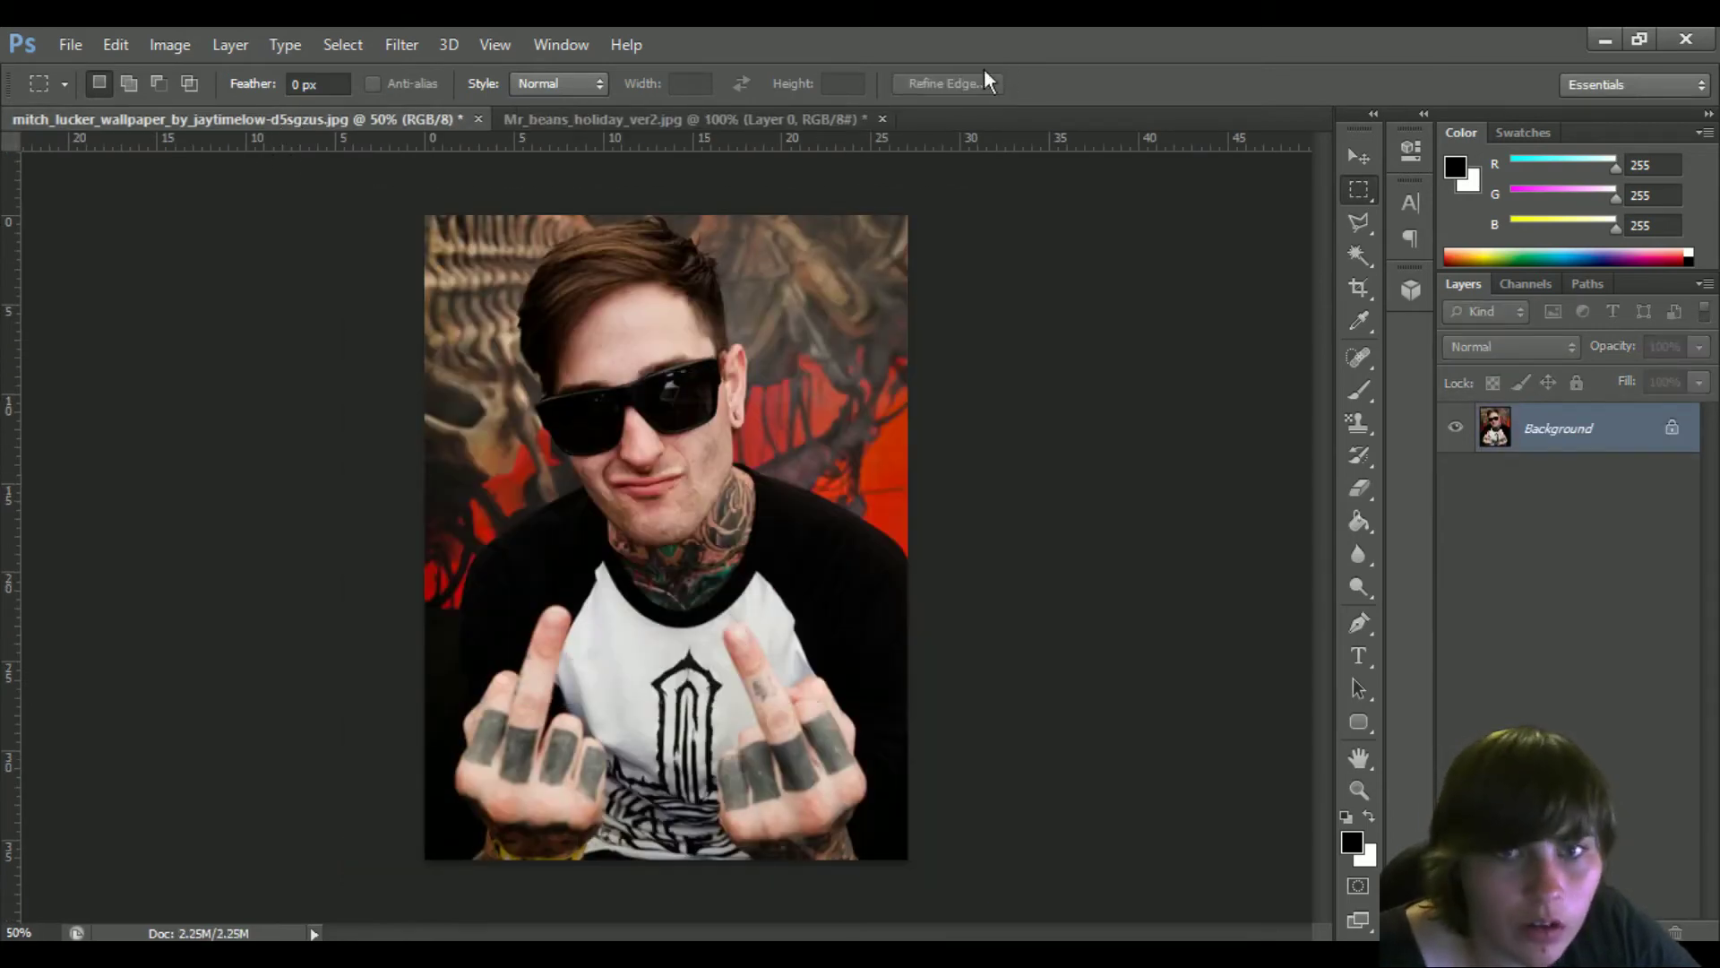
left_click(741, 120)
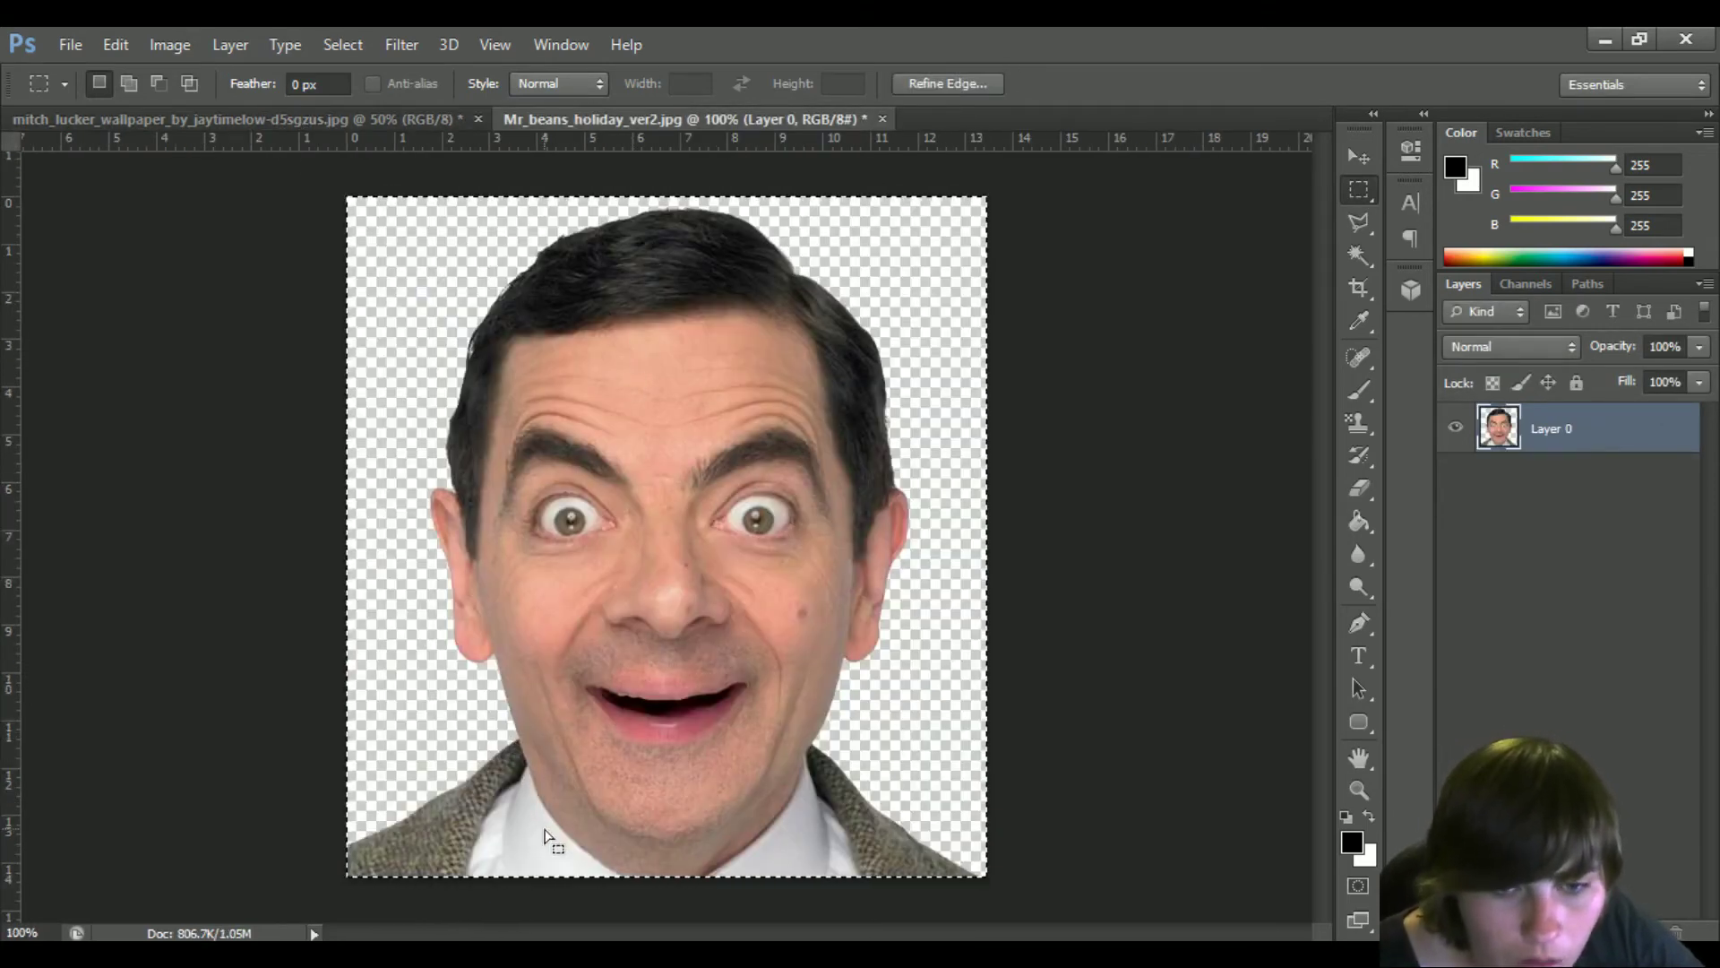
left_click(1359, 255)
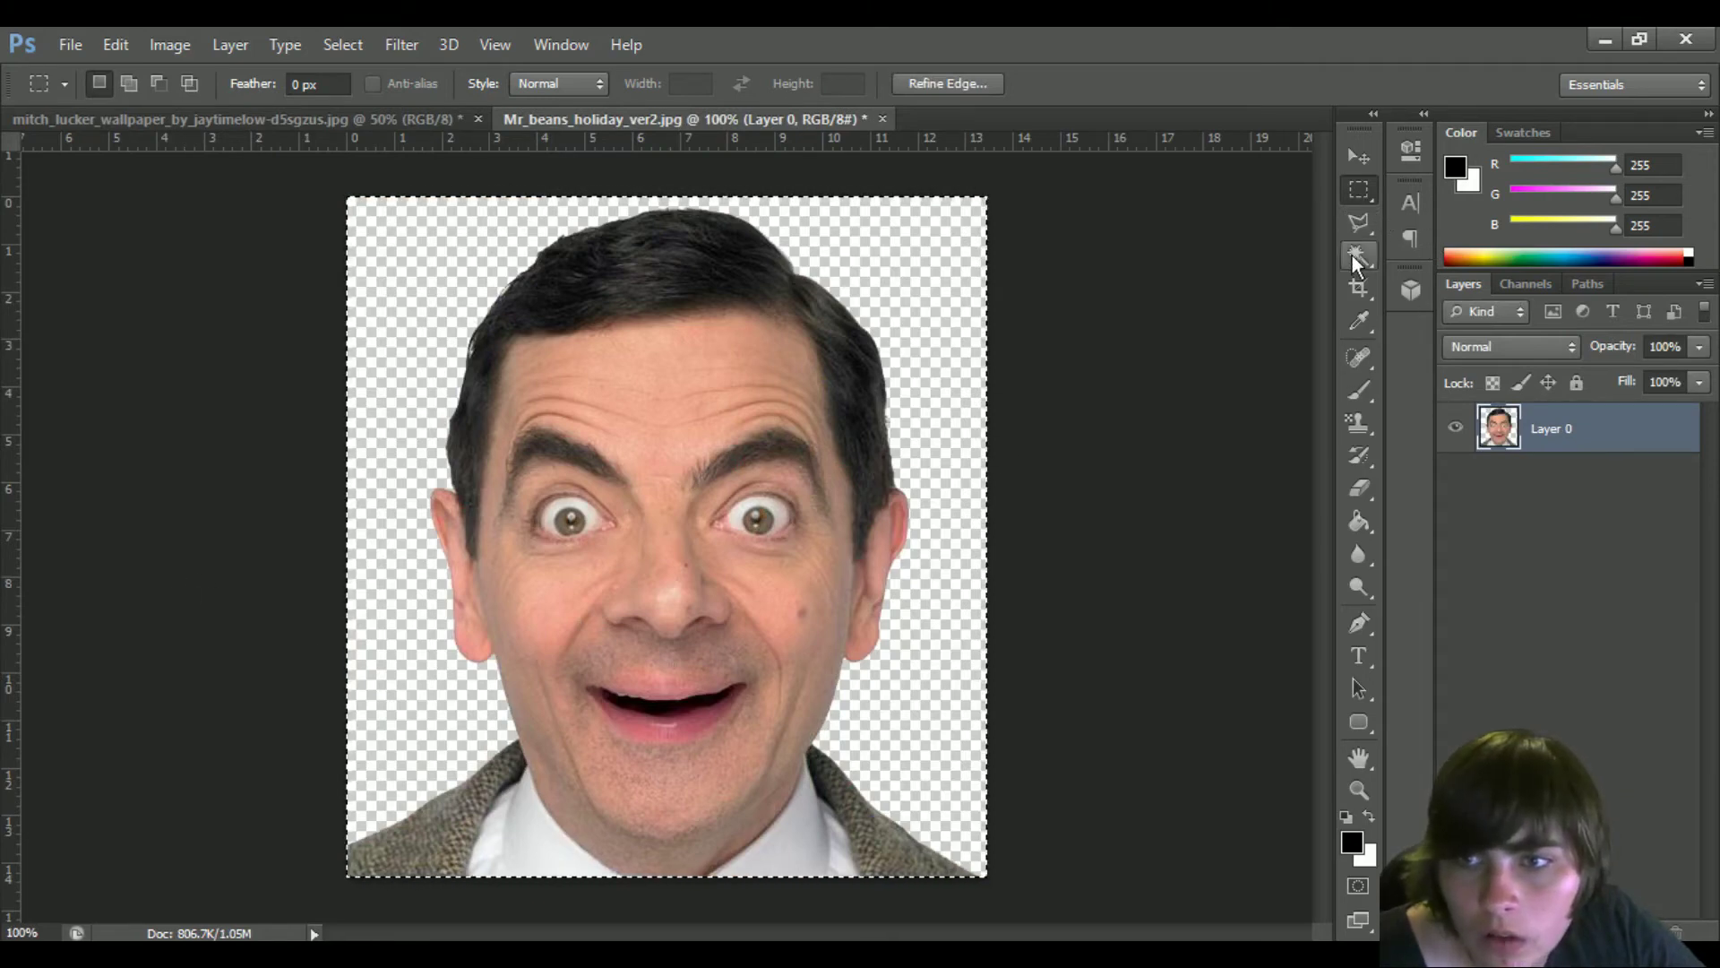
Polygonal-lasso the jacket and collar below the chin, delete them, and deselect
left_click(1354, 228)
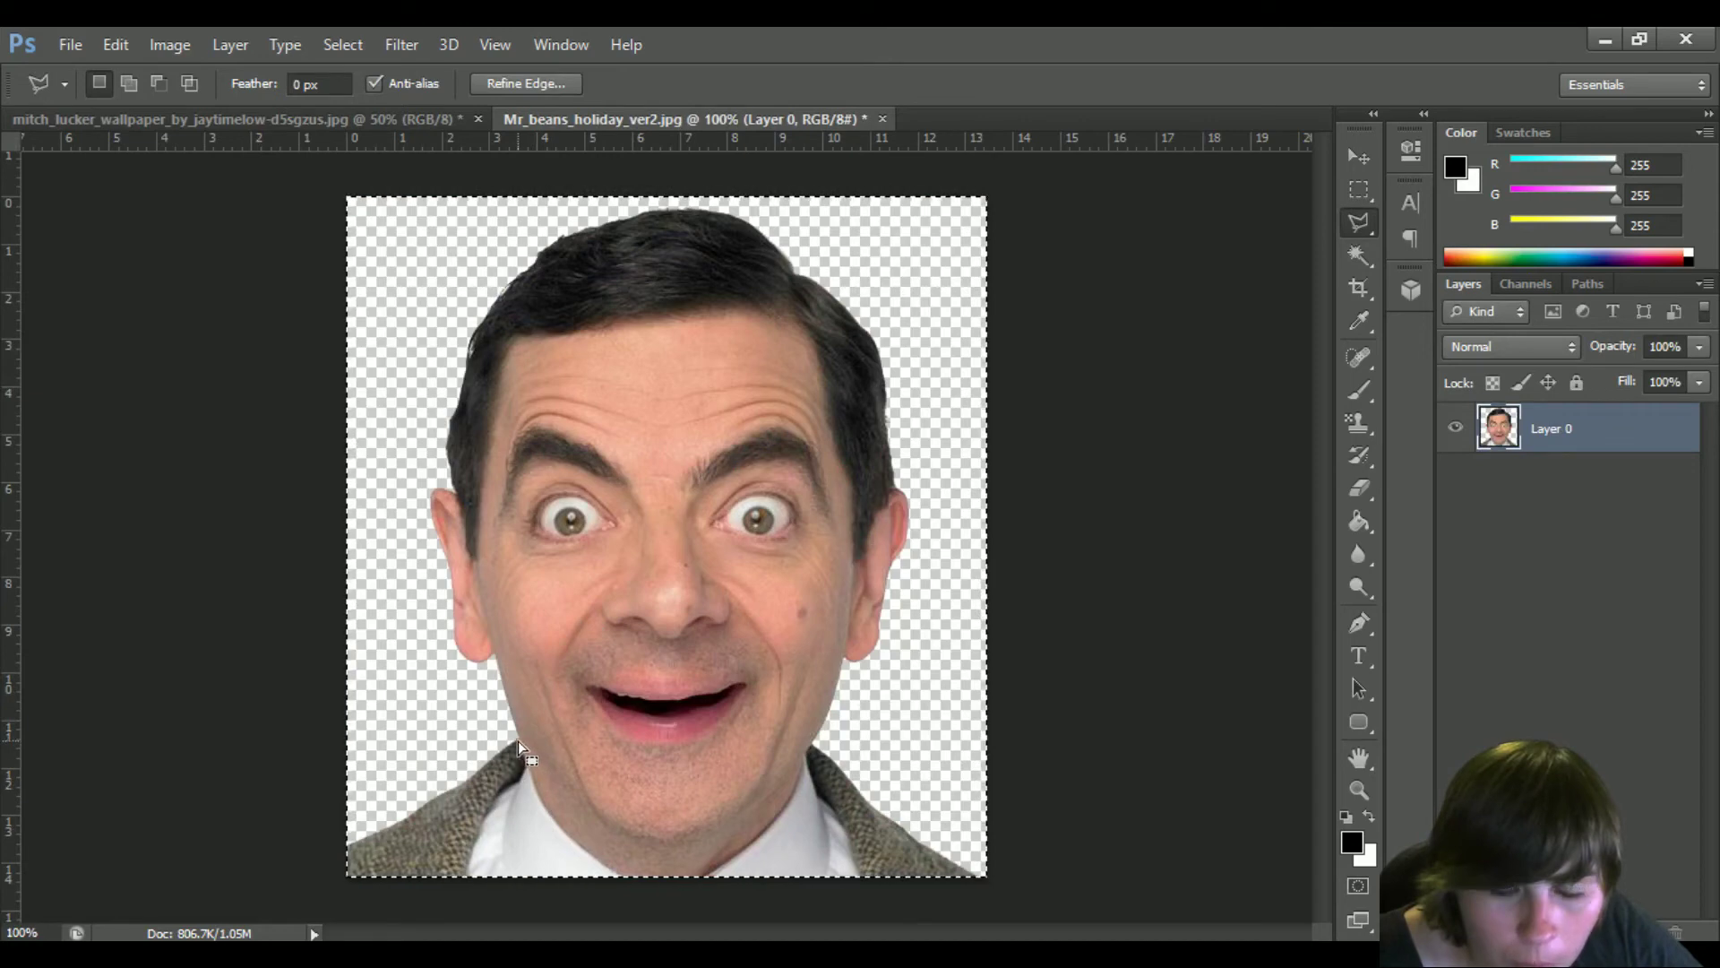
key("ctrl+d")
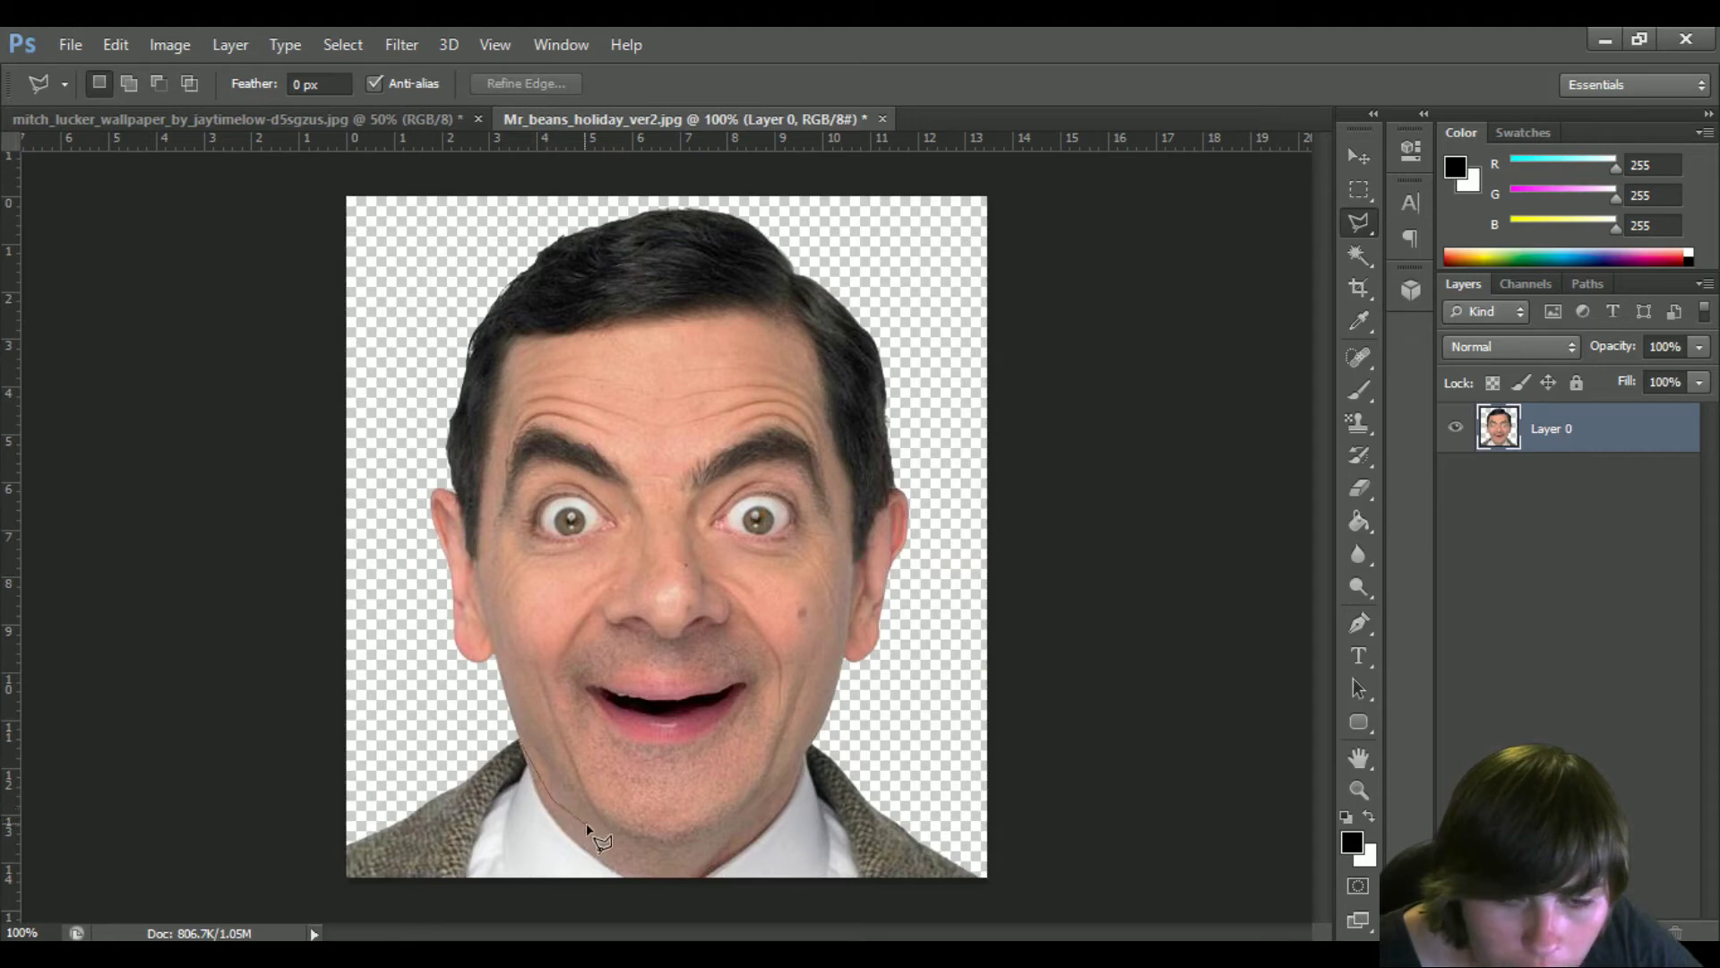
mouse_move(616, 851)
left_mouse_down()
mouse_move(699, 854)
mouse_move(768, 809)
mouse_move(805, 757)
mouse_move(868, 749)
left_mouse_up()
left_click(863, 748)
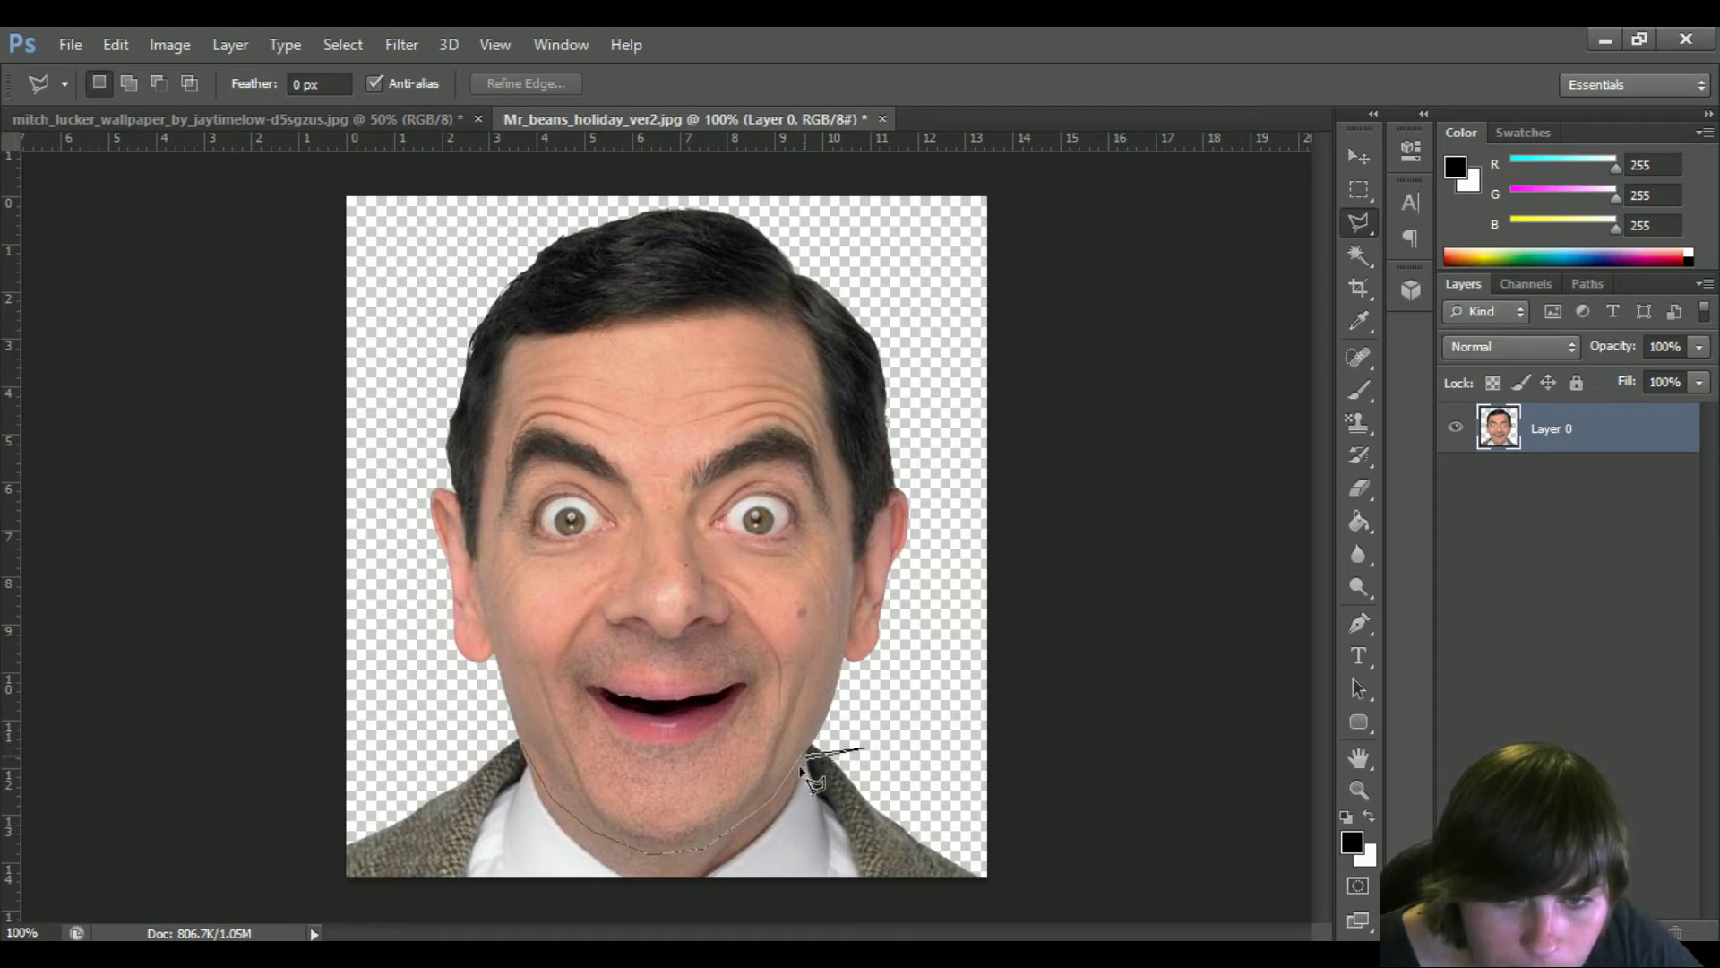
left_click(989, 770)
left_click(1013, 900)
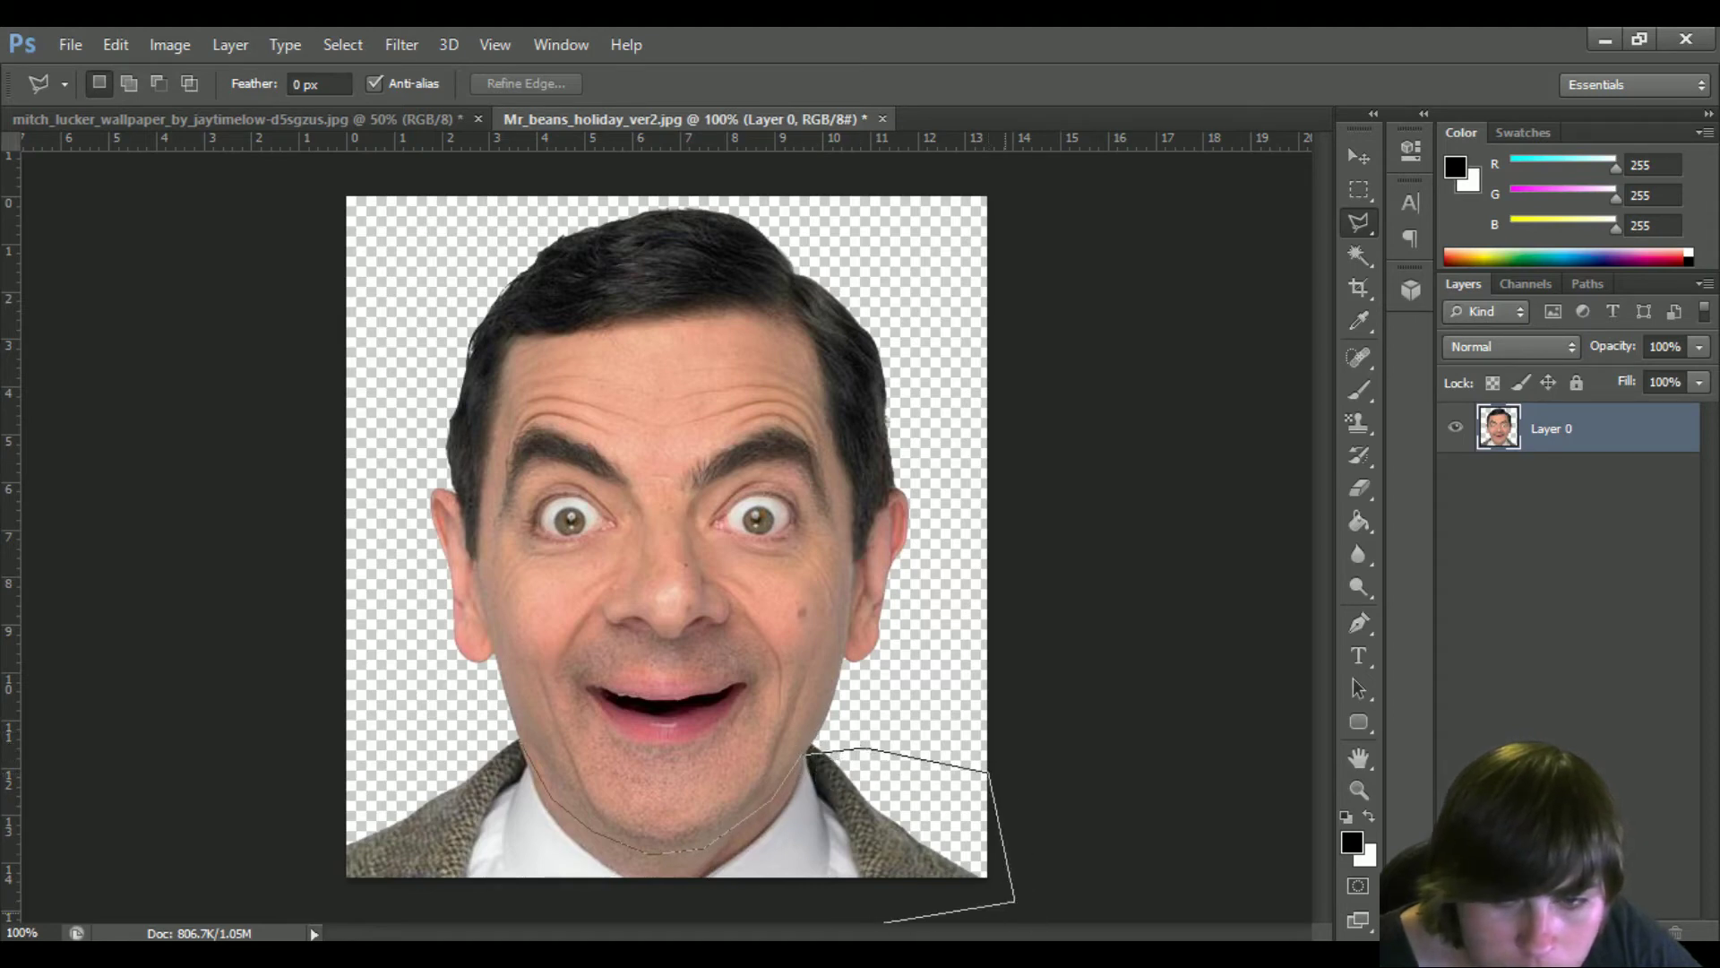
left_click(318, 901)
left_click(296, 758)
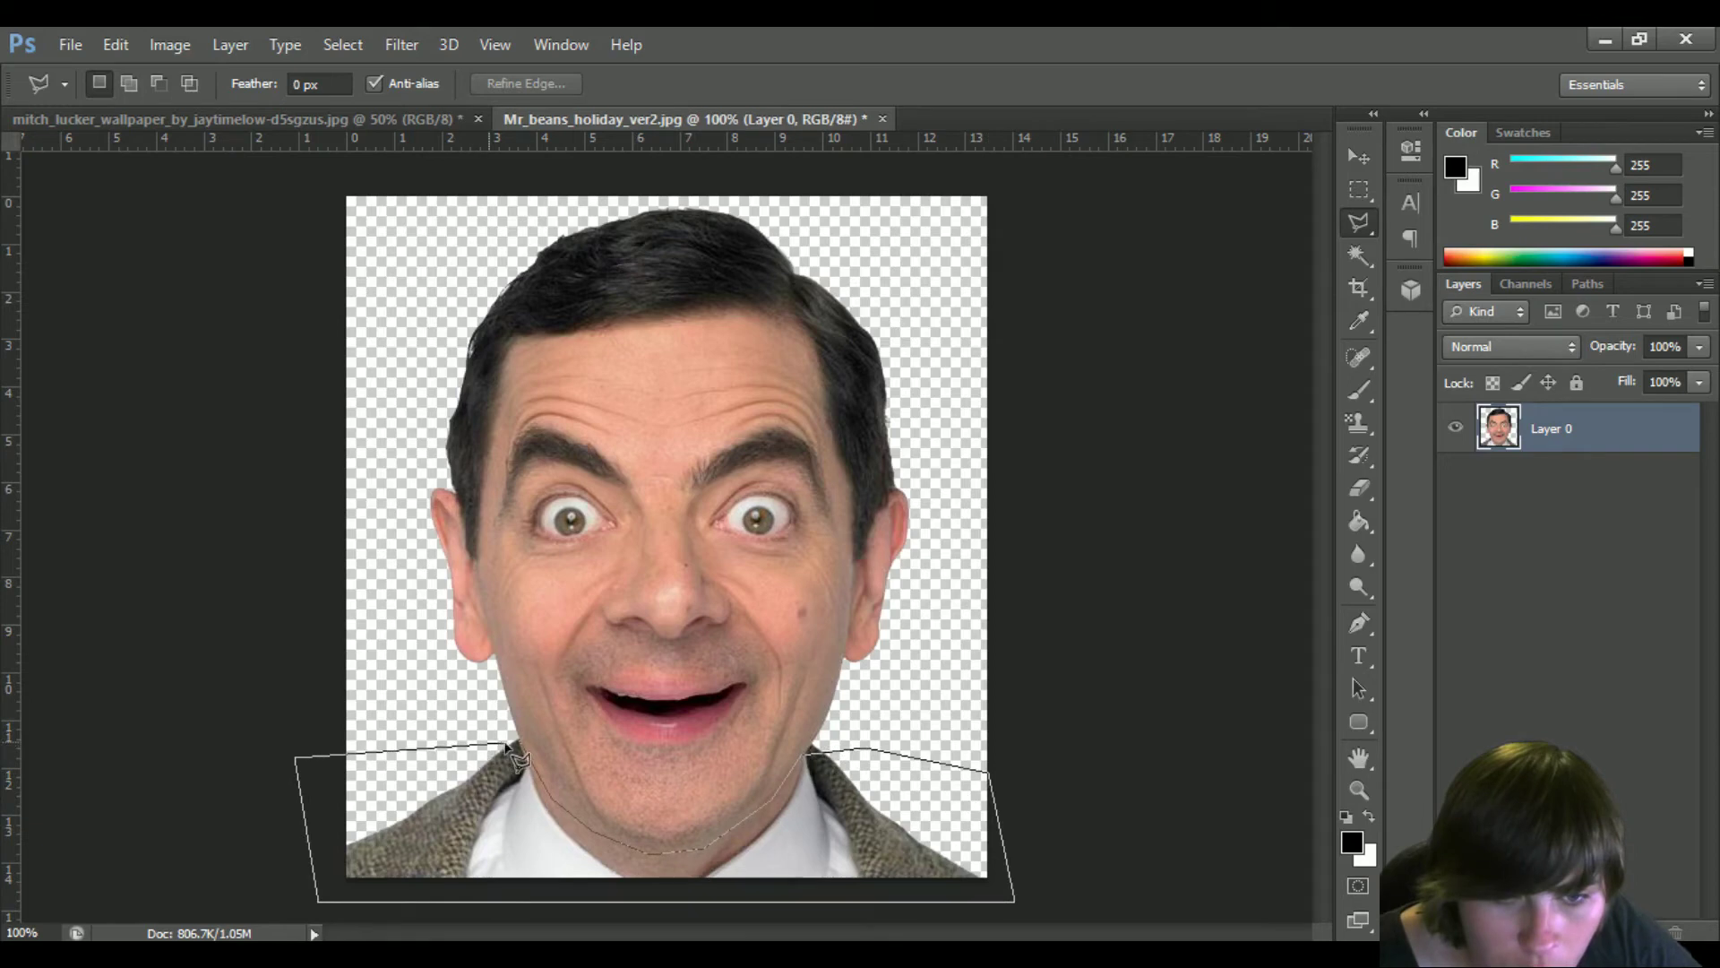
left_click(520, 742)
key("Delete")
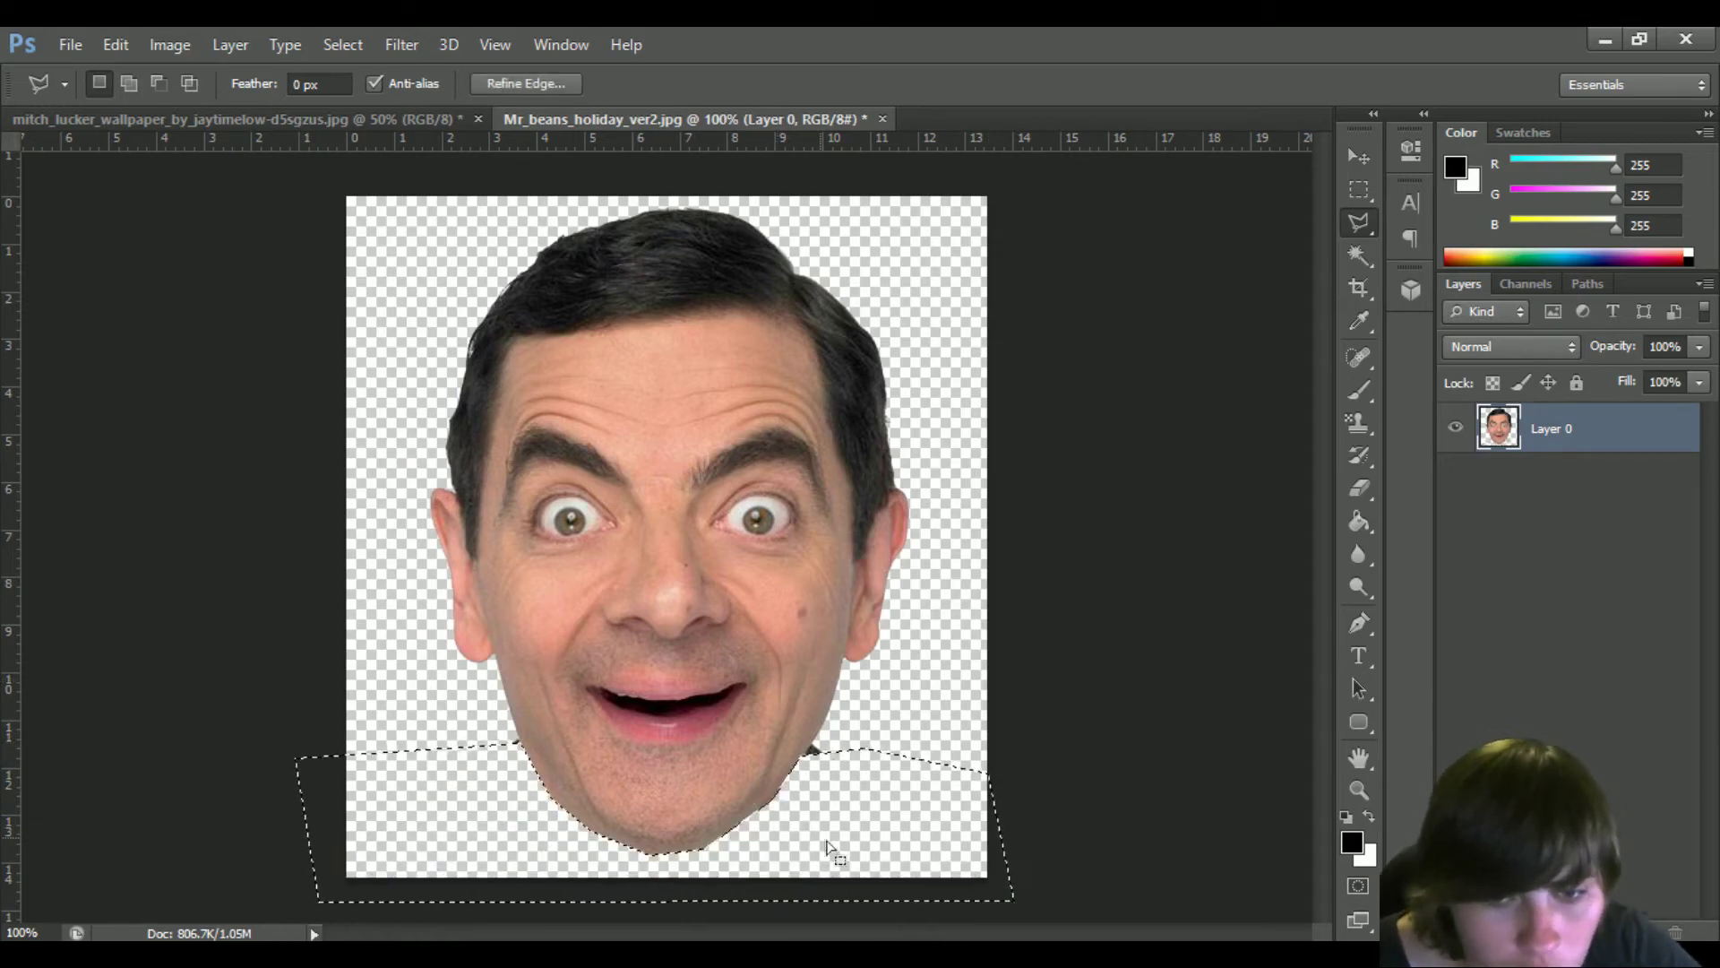
key("ctrl+d")
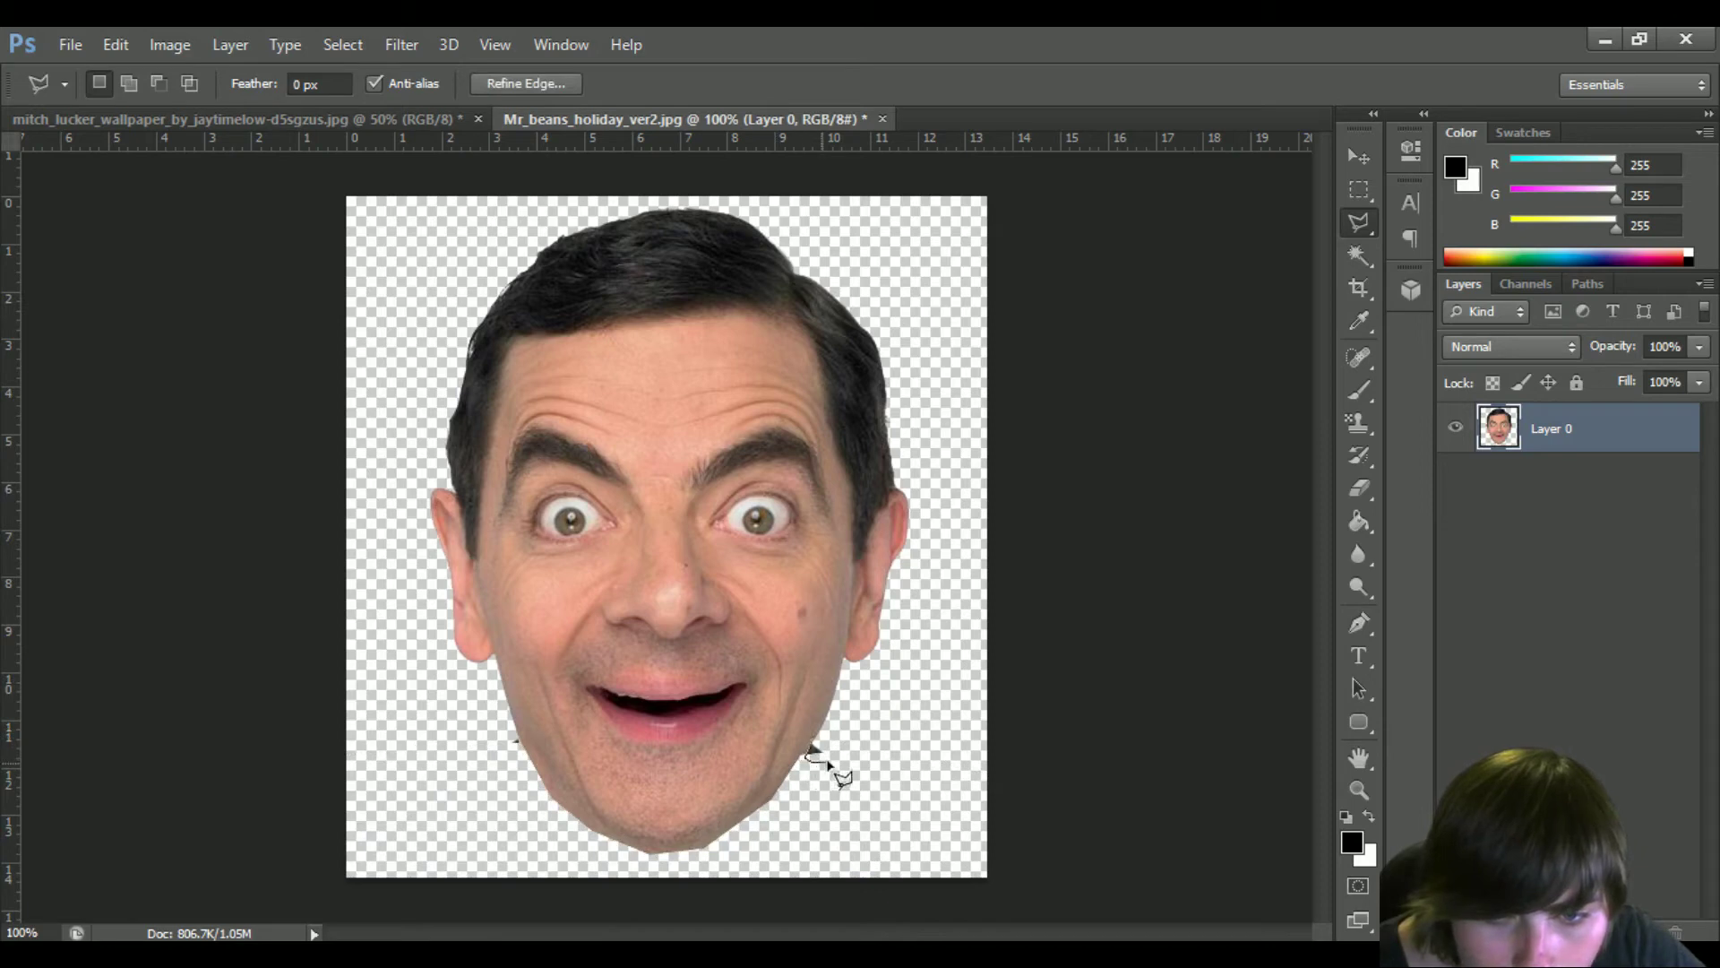
Cancel a stray unfinished selection outline near the jaw
left_click(812, 744)
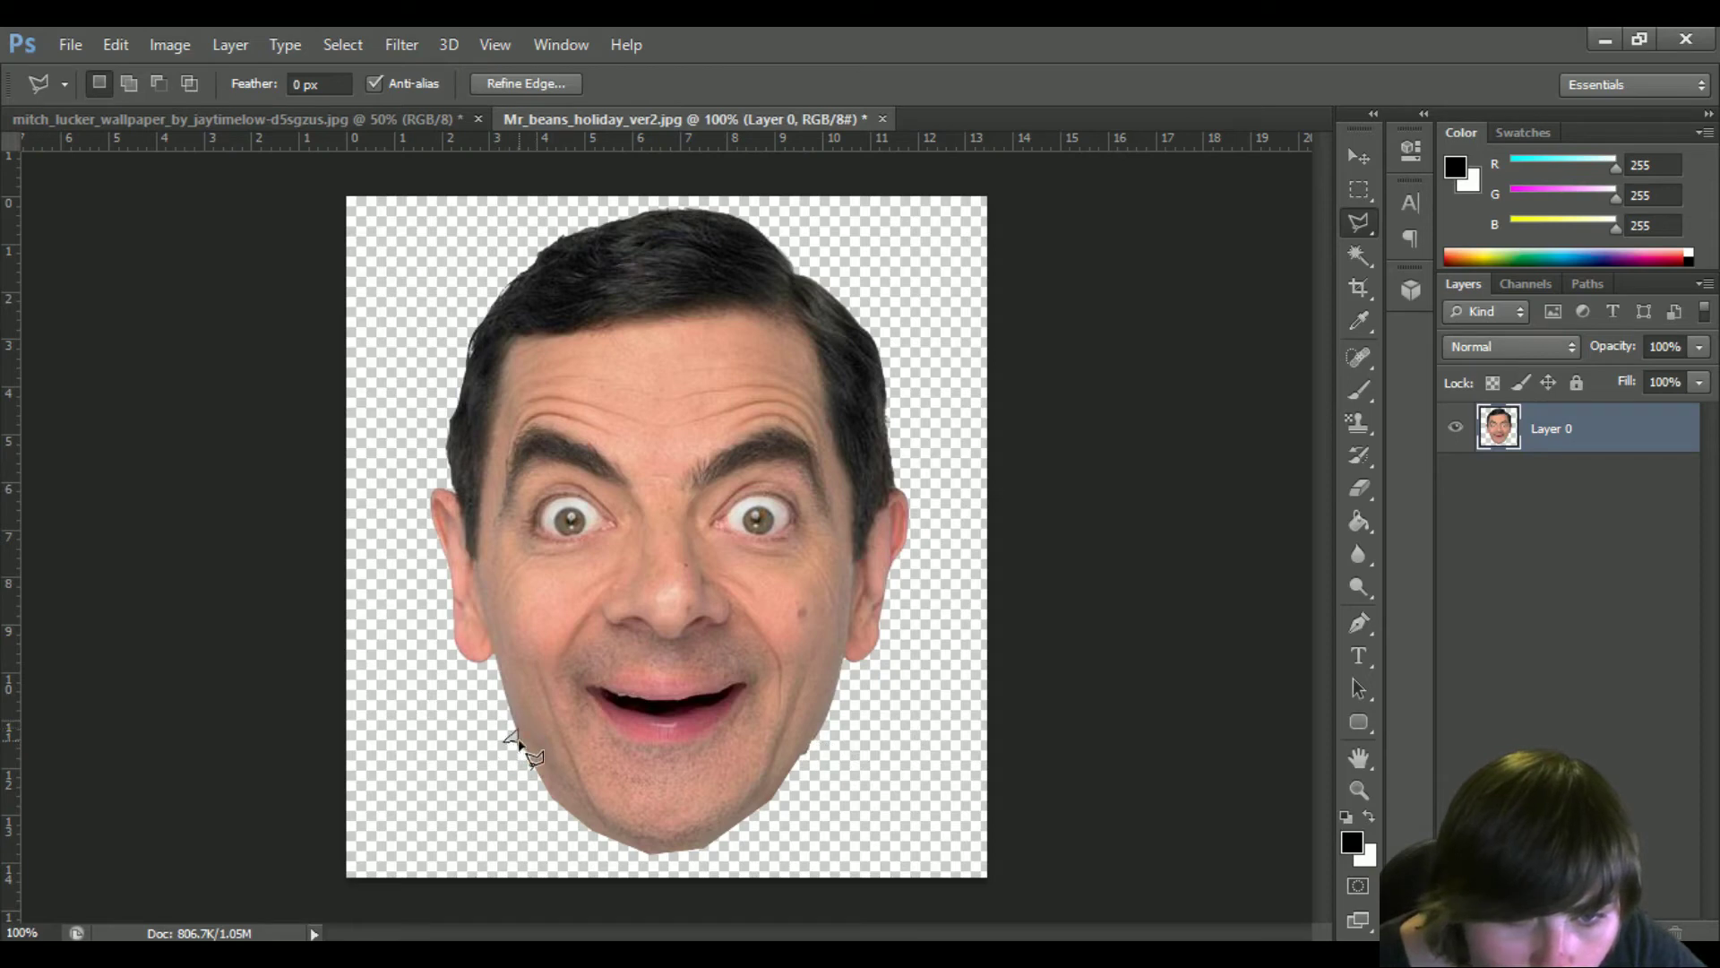
left_click(1131, 692)
key("Escape")
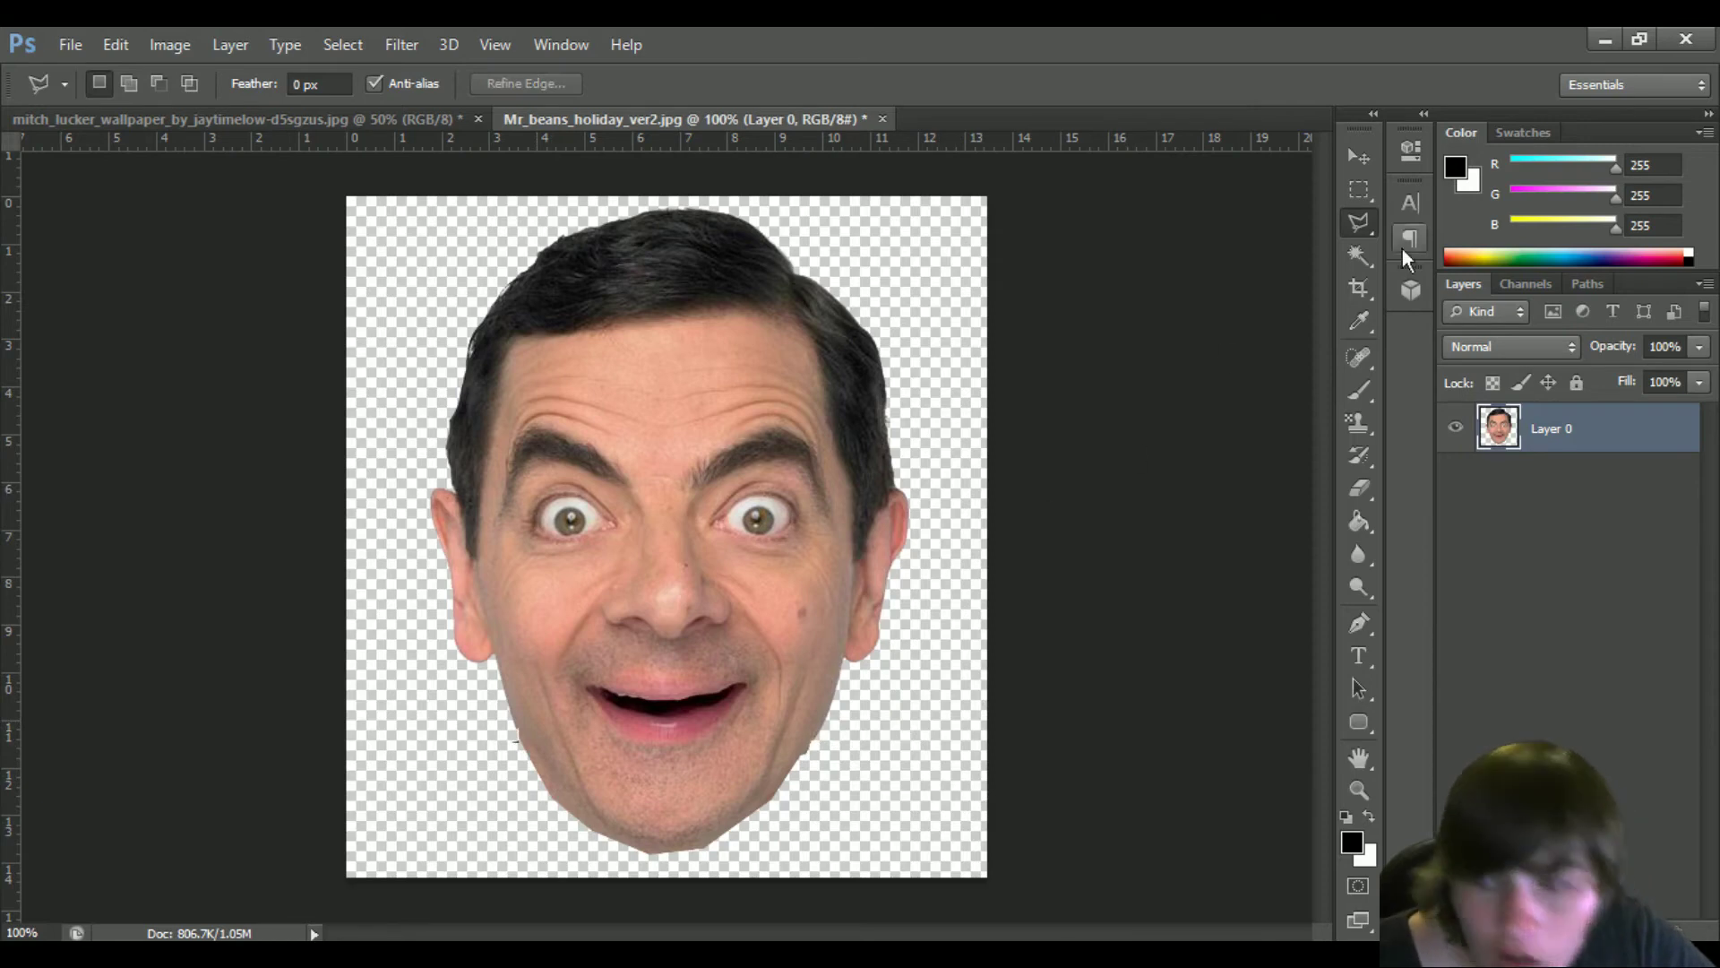
Copy the whole cut-out head and paste it into the mitch_lucker photo as a new layer
left_click(1370, 190)
left_click_drag(1049, 166, 201, 896)
key("ctrl+c")
left_click(207, 122)
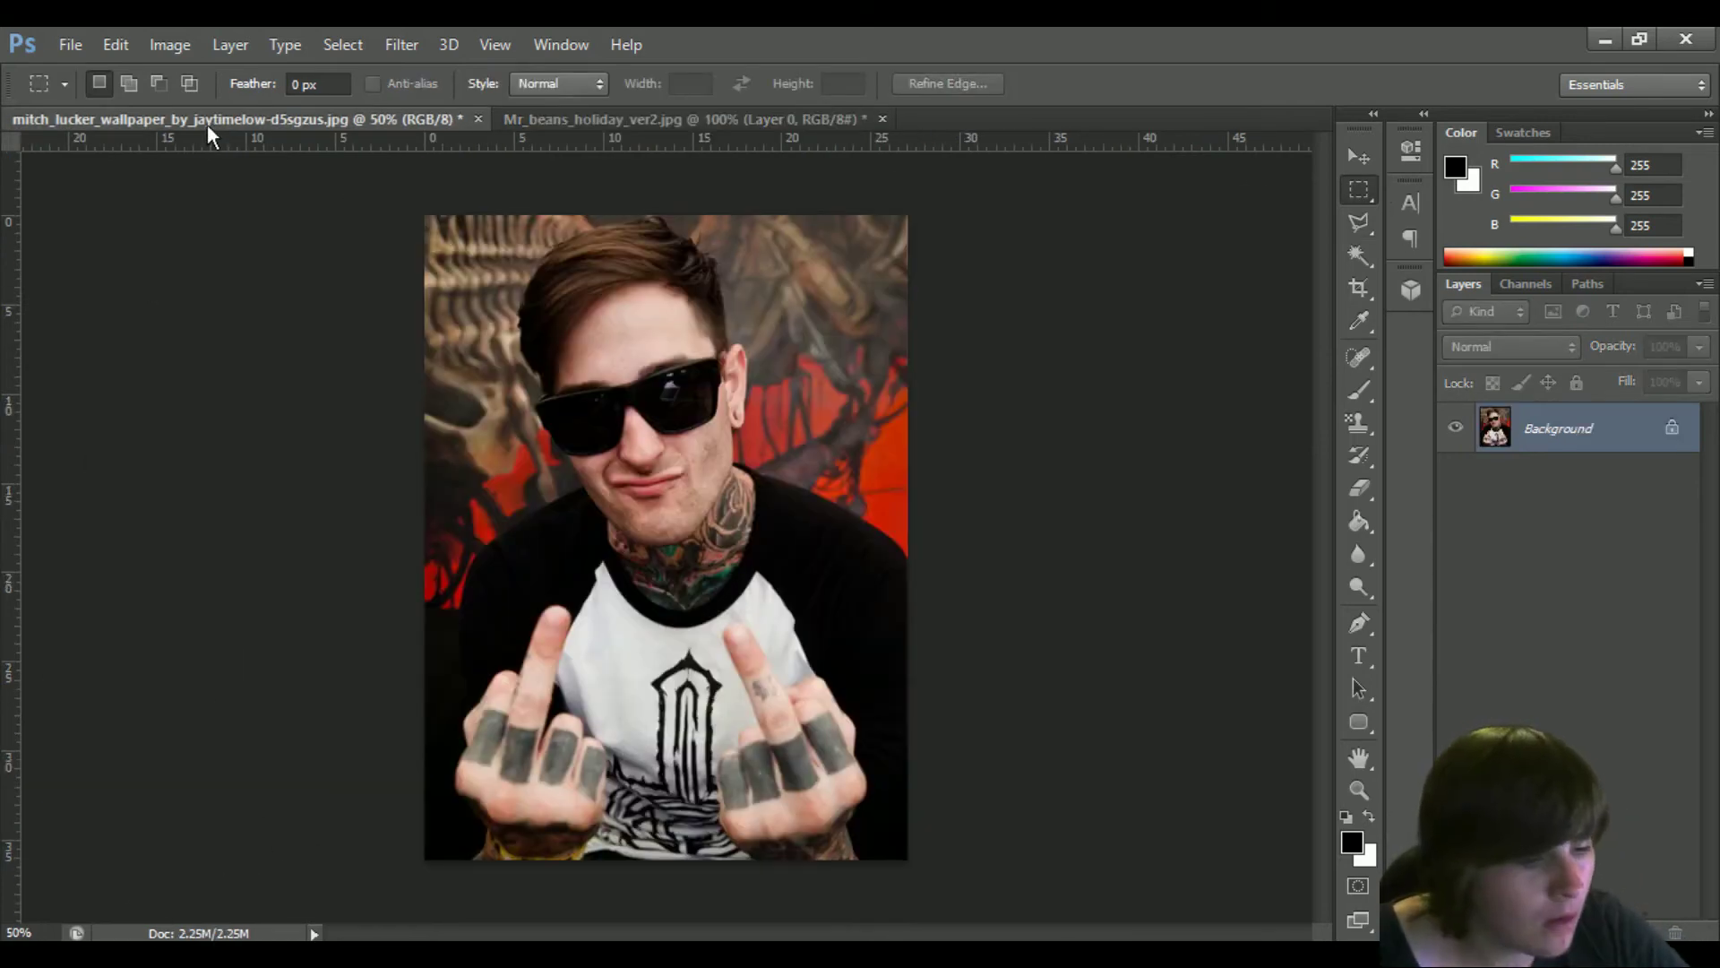
key("ctrl+v")
Free-transform the head over the man's face, tilted about -14° and scaled to roughly 106%
key("ctrl+t")
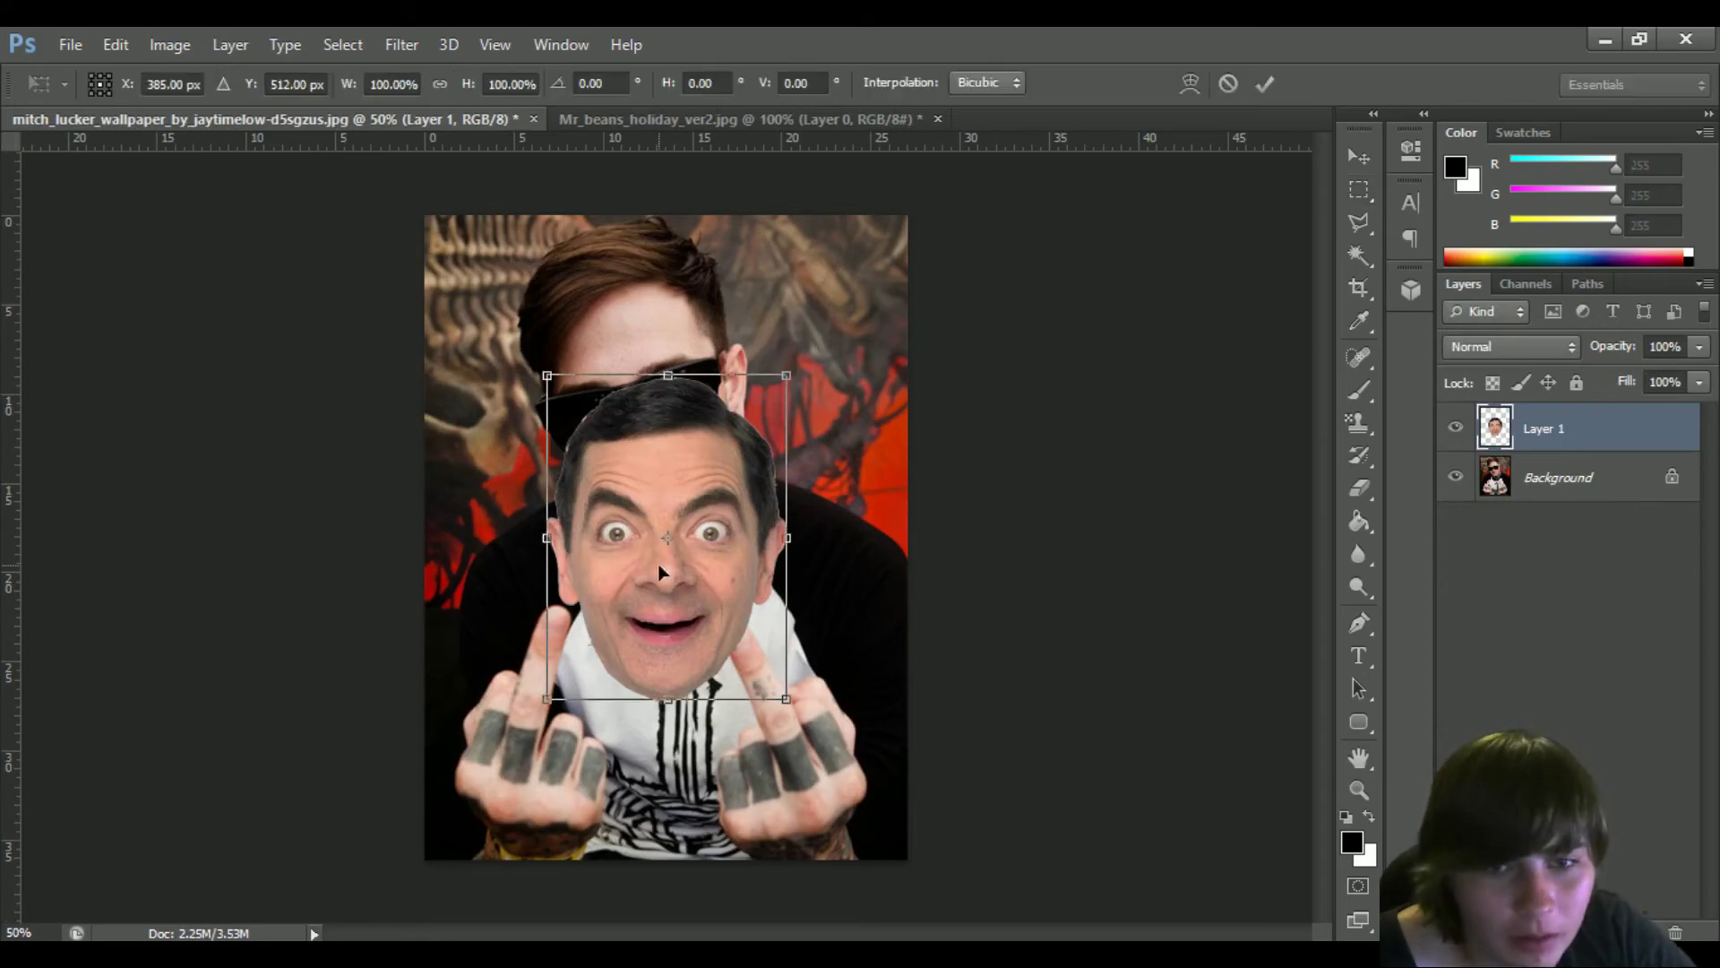
left_click_drag(657, 562, 654, 422)
left_click_drag(786, 238, 739, 215)
left_click_drag(659, 387, 655, 353)
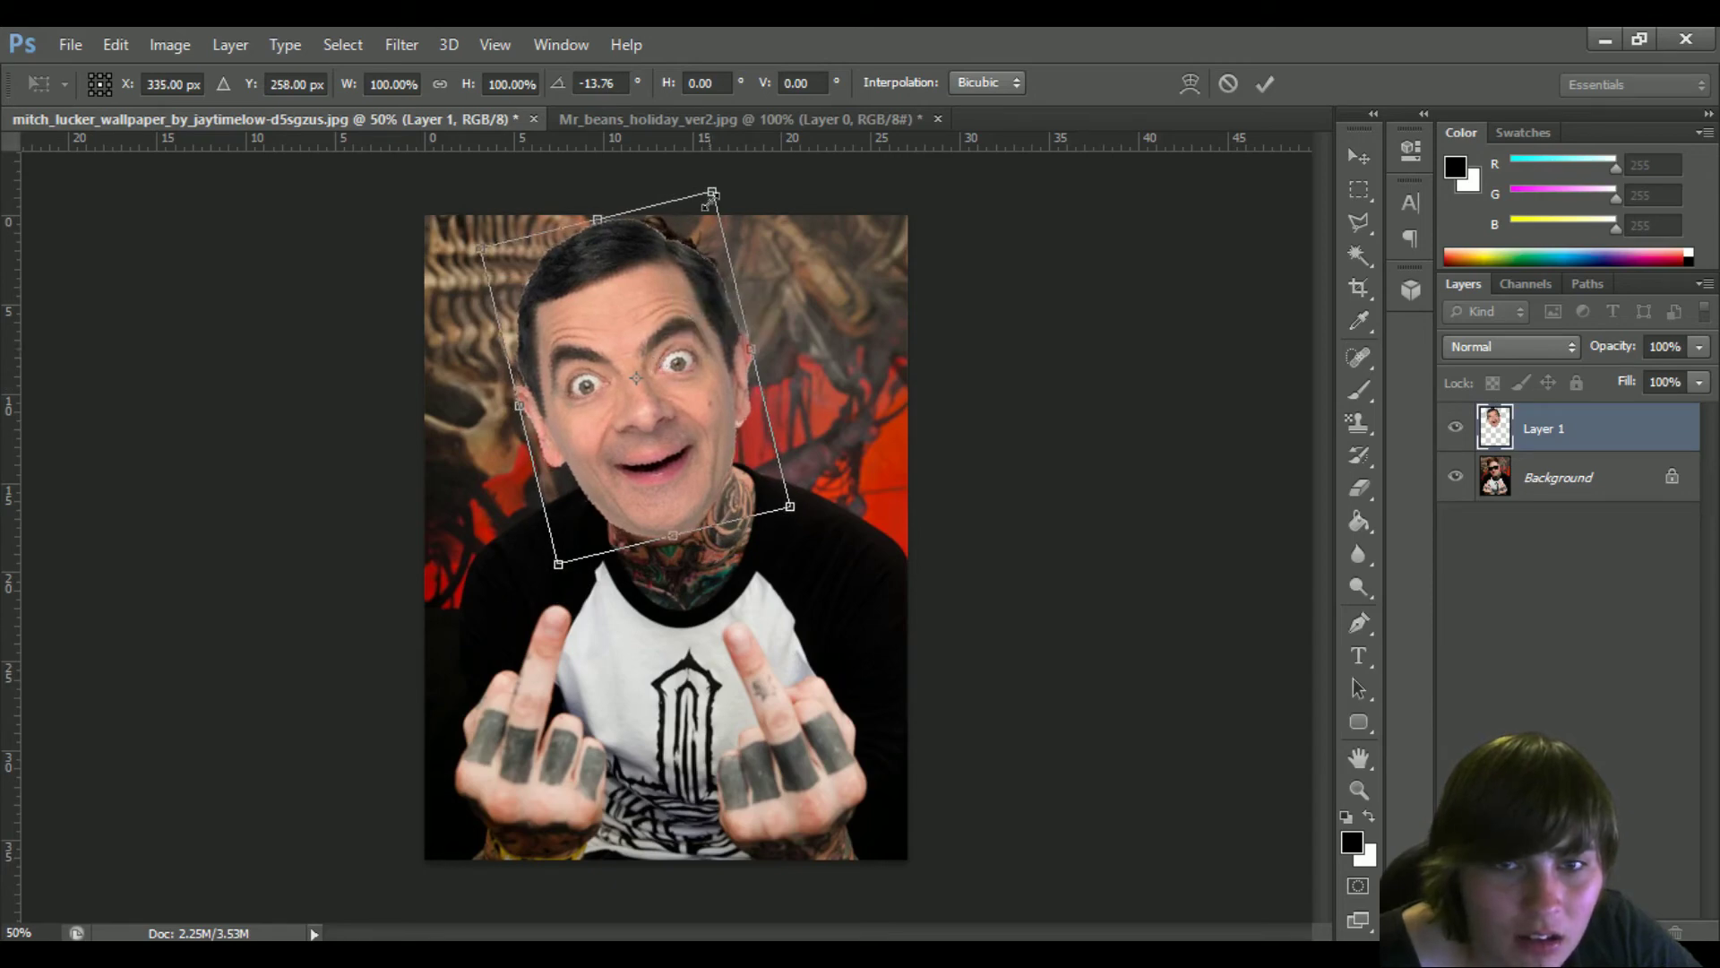
left_click_drag(712, 192, 719, 192)
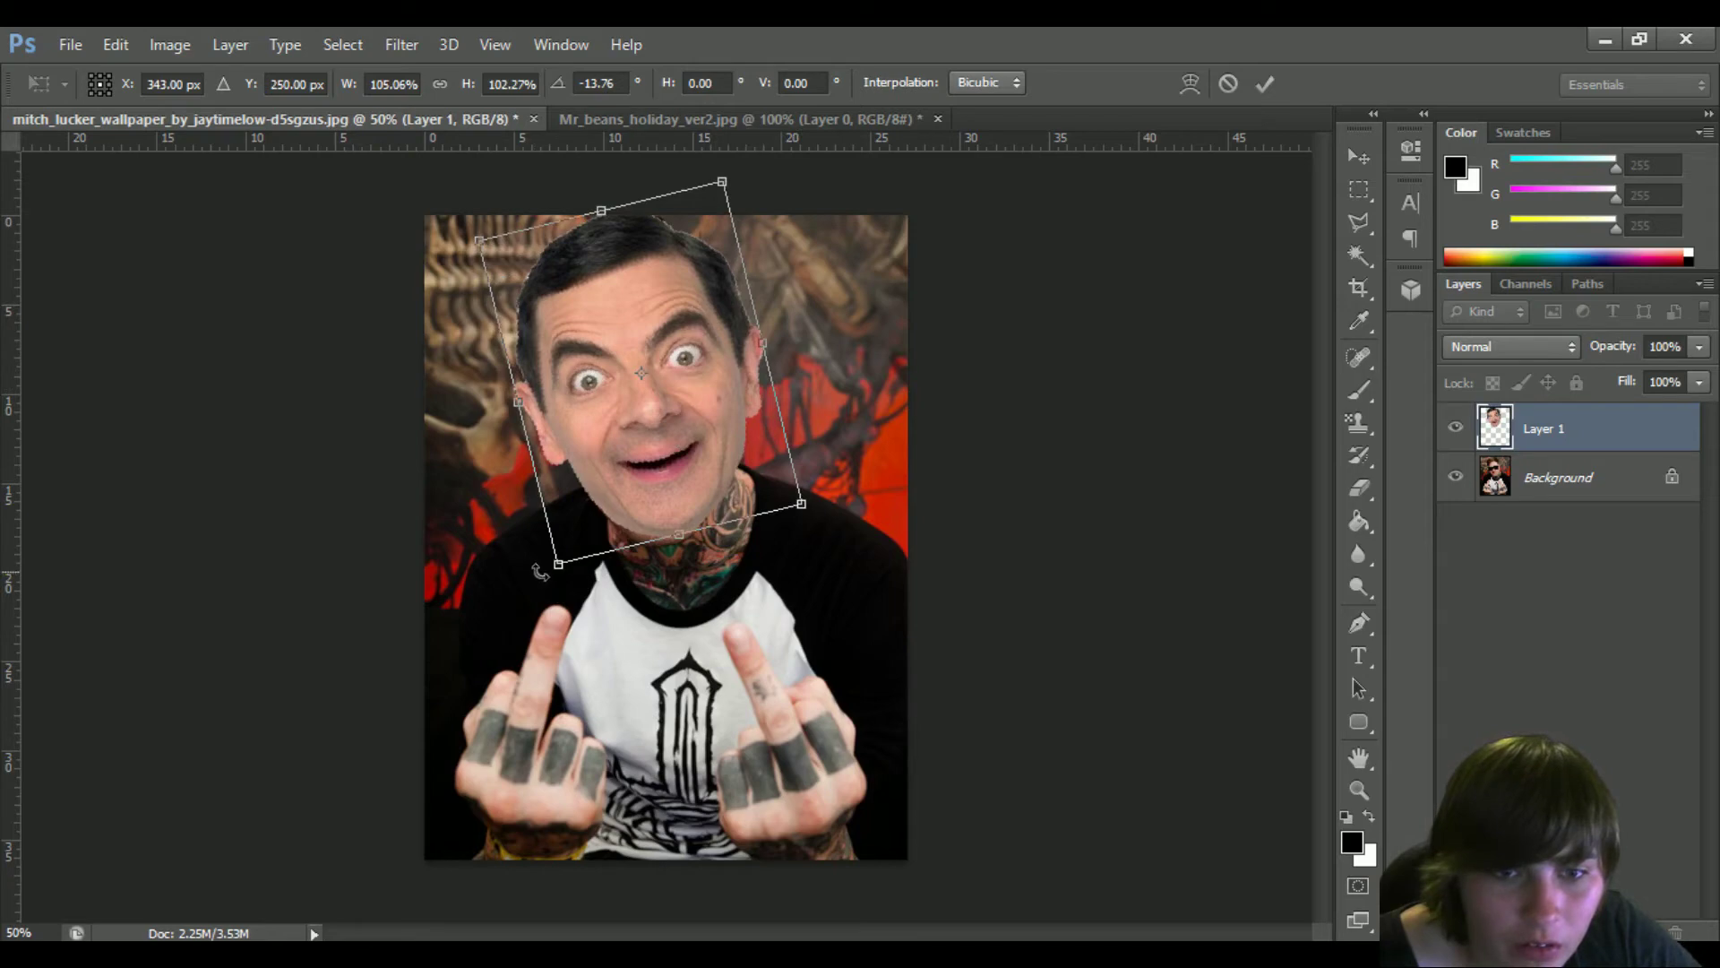
left_click_drag(550, 574, 548, 584)
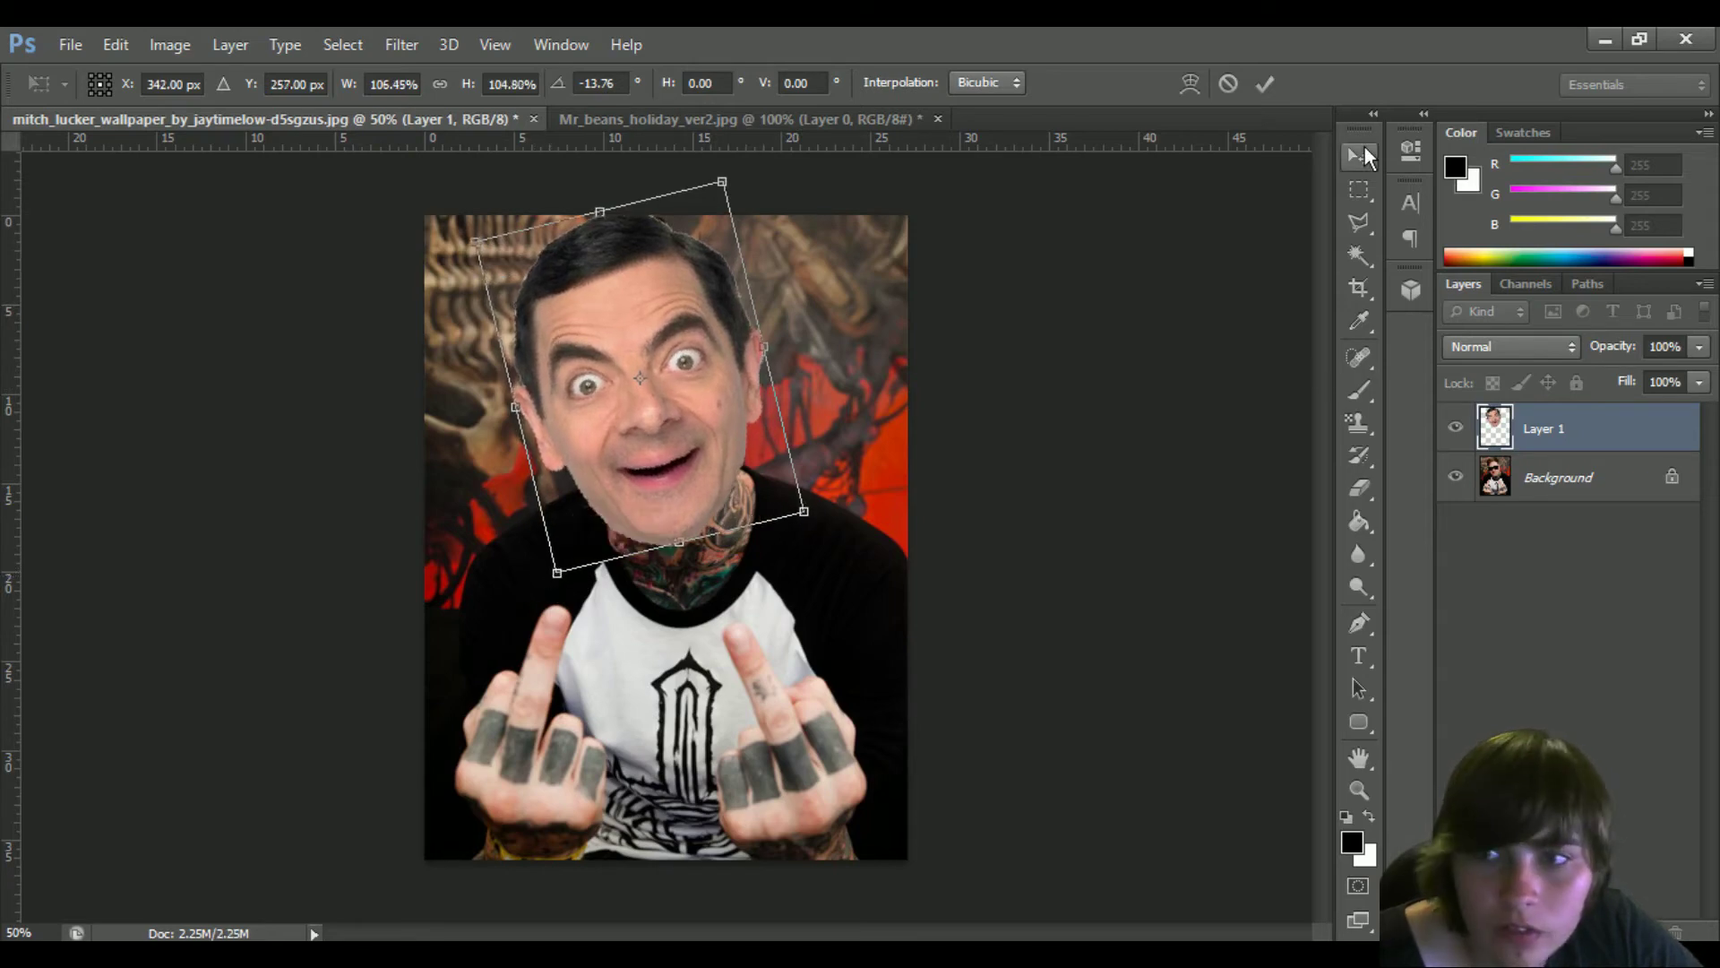
left_click(1365, 152)
left_click(778, 399)
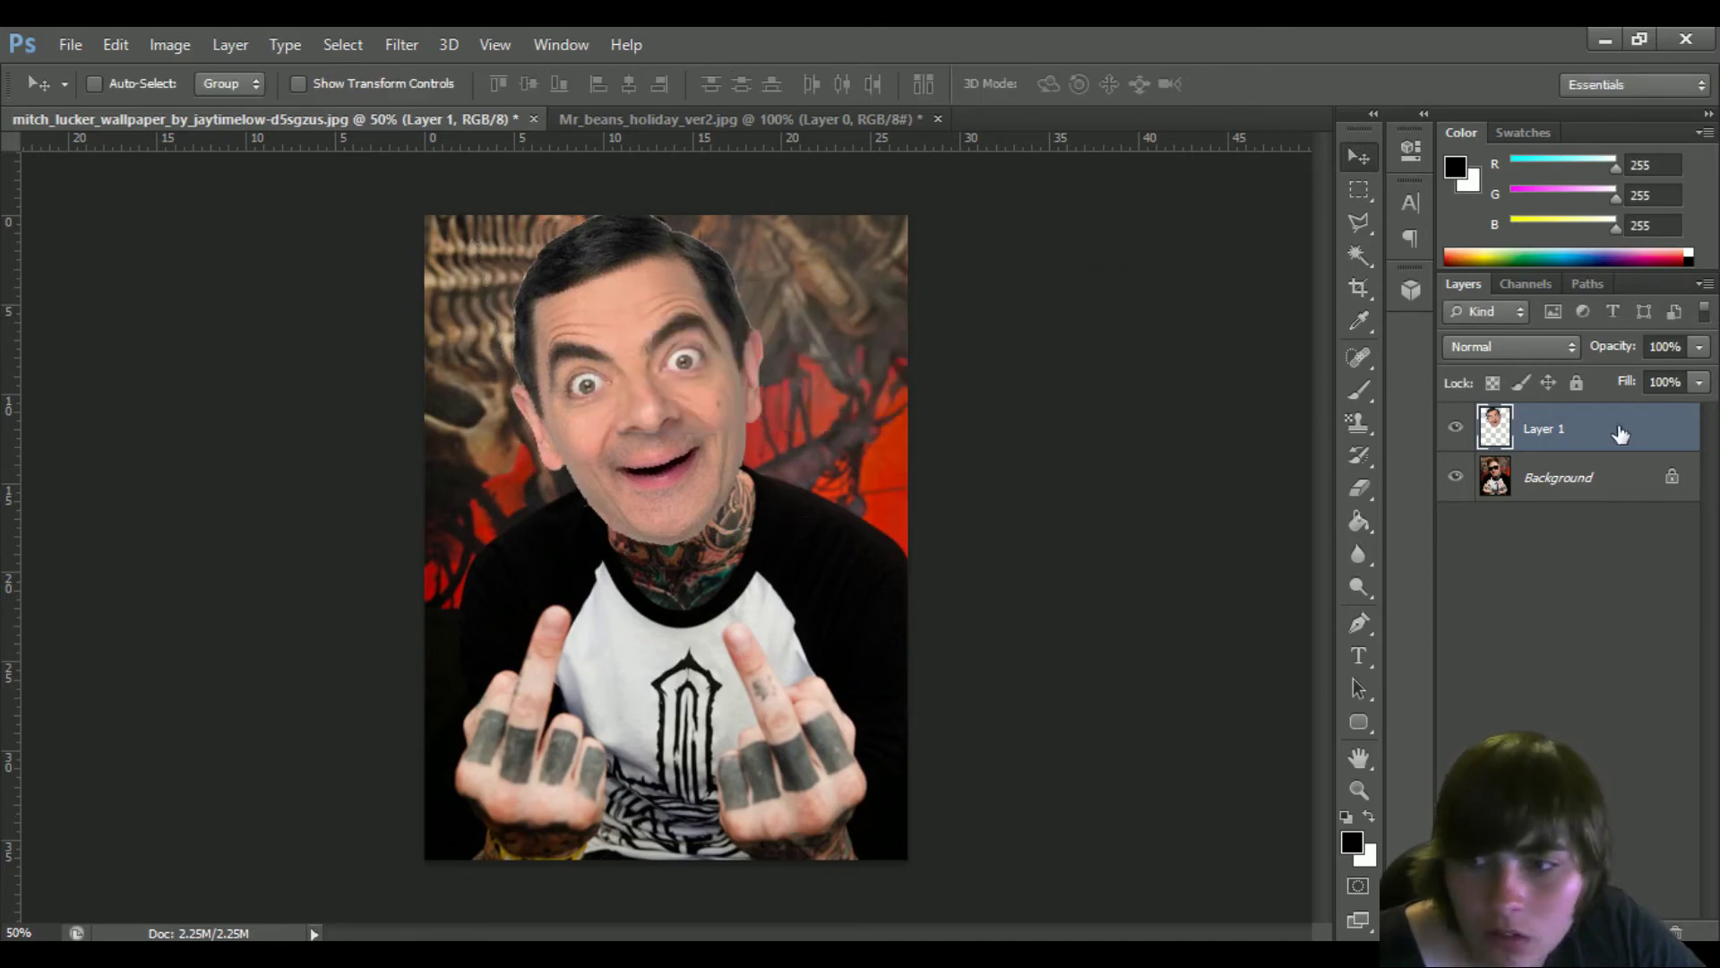
Unlock the wallpaper Background as Layer 0, trial Auto-Blend Layers on both layers, then undo it
left_click(1586, 478)
double_click(1559, 477, "alt")
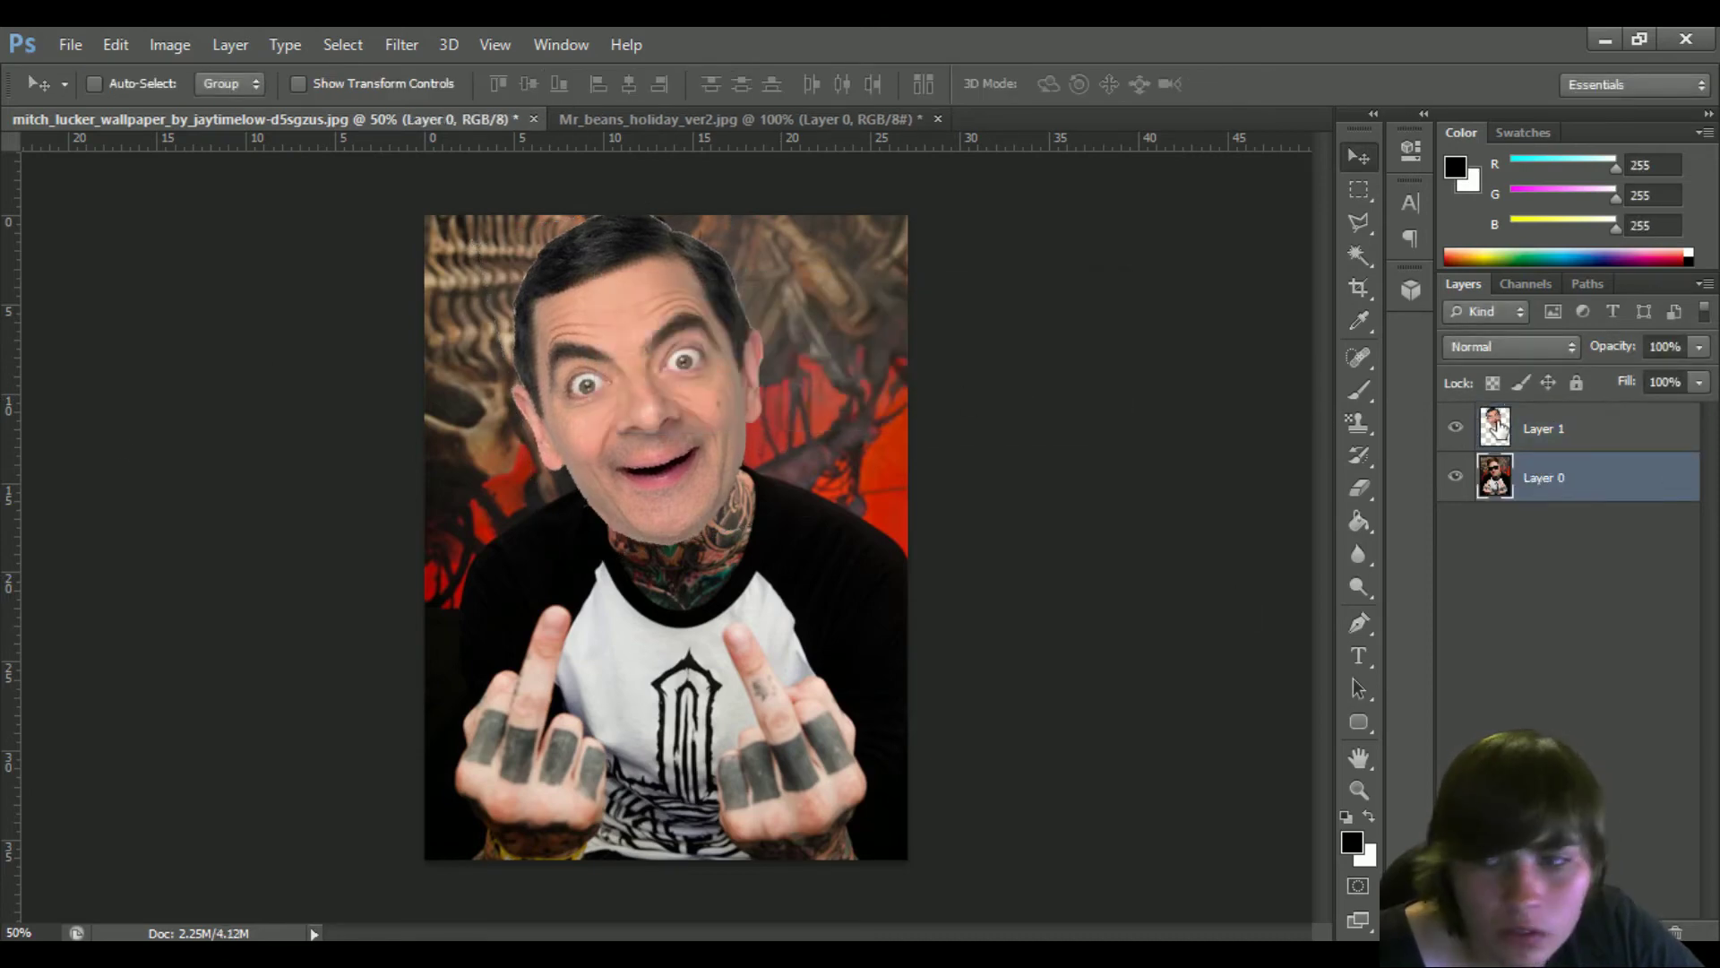
left_click(1539, 430, "shift")
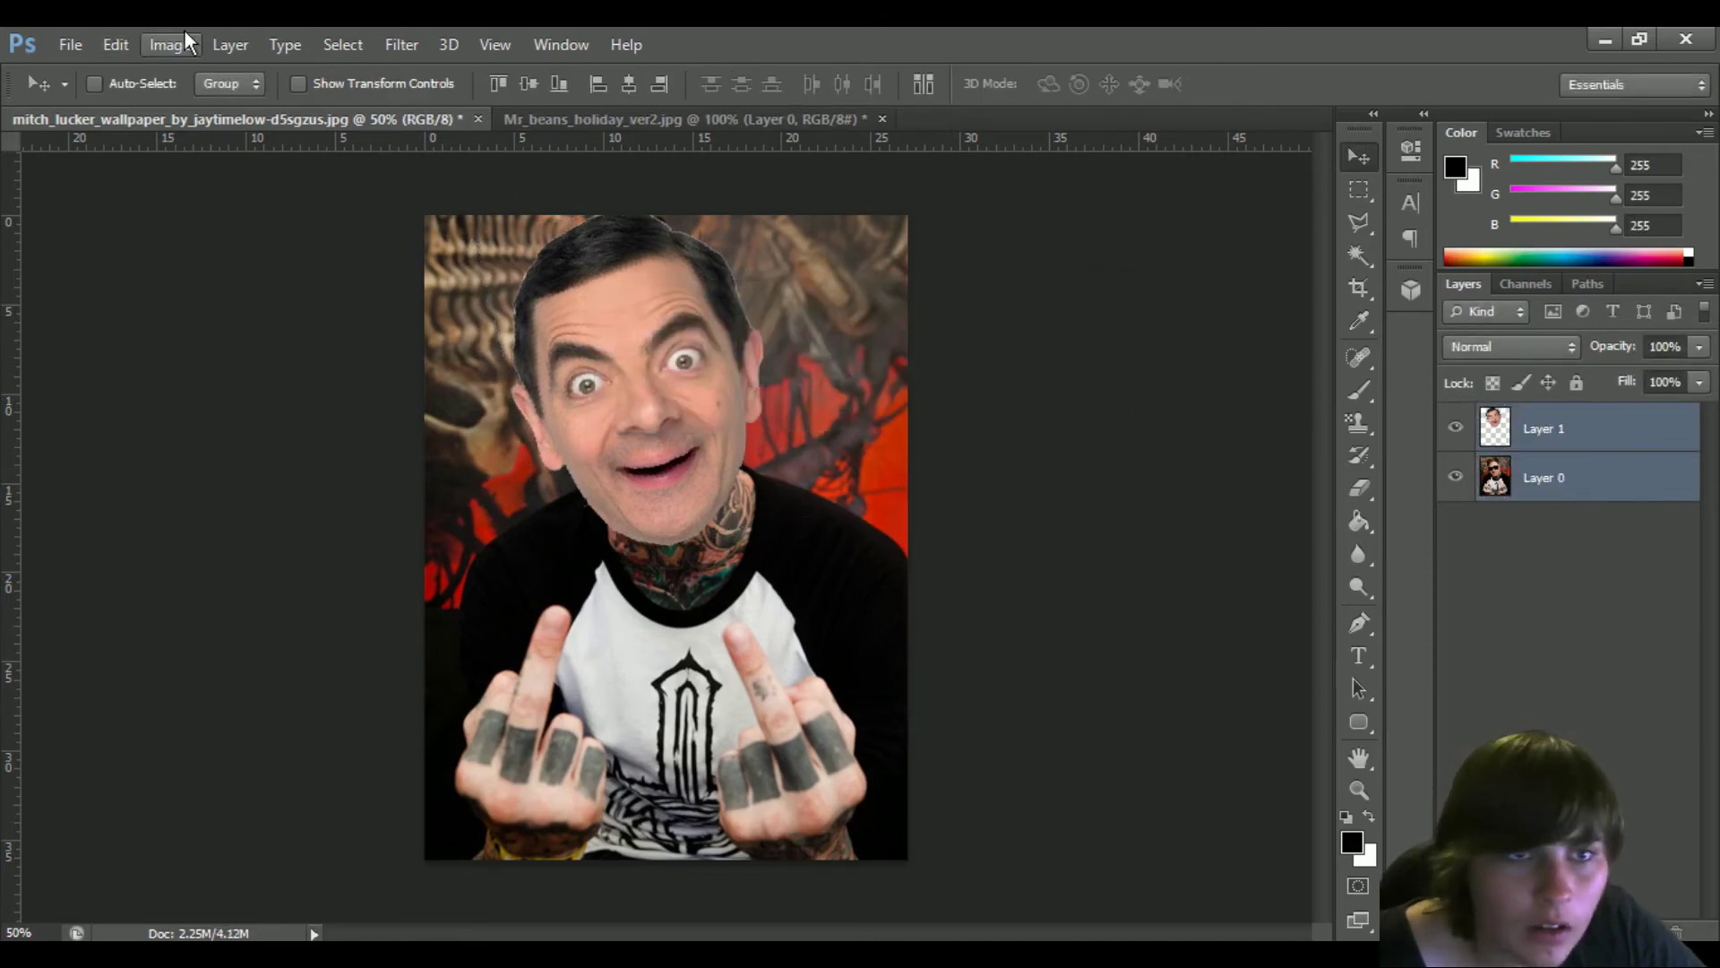
left_click(116, 45)
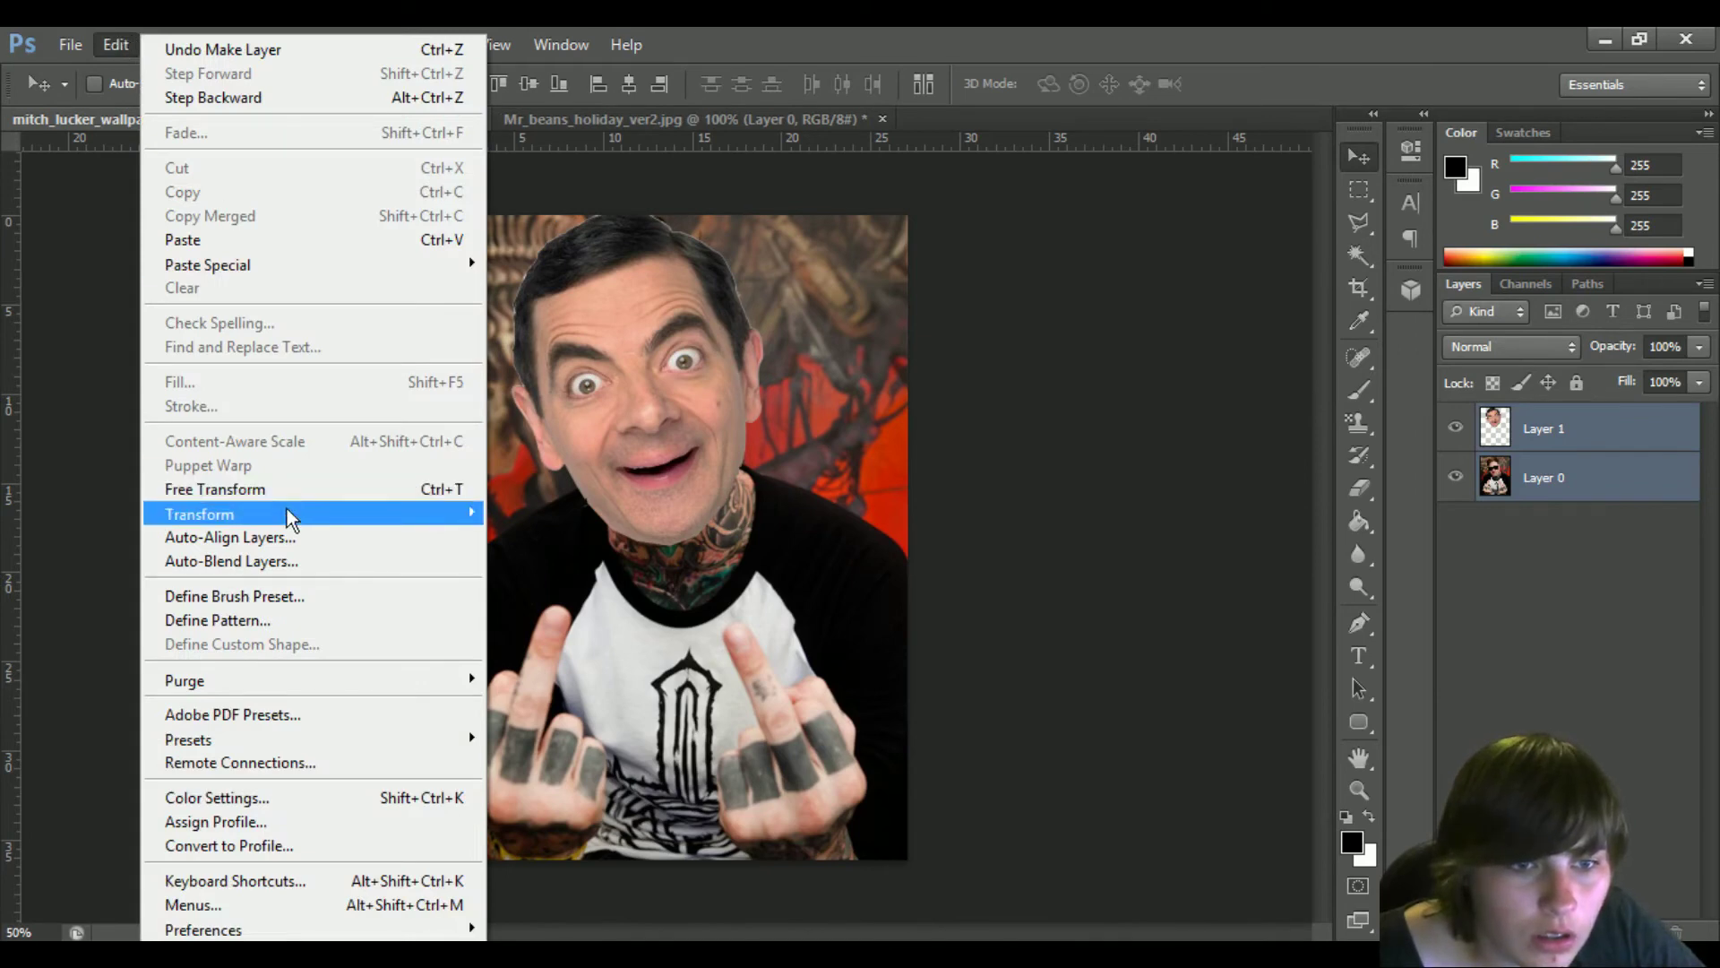
left_click(247, 561)
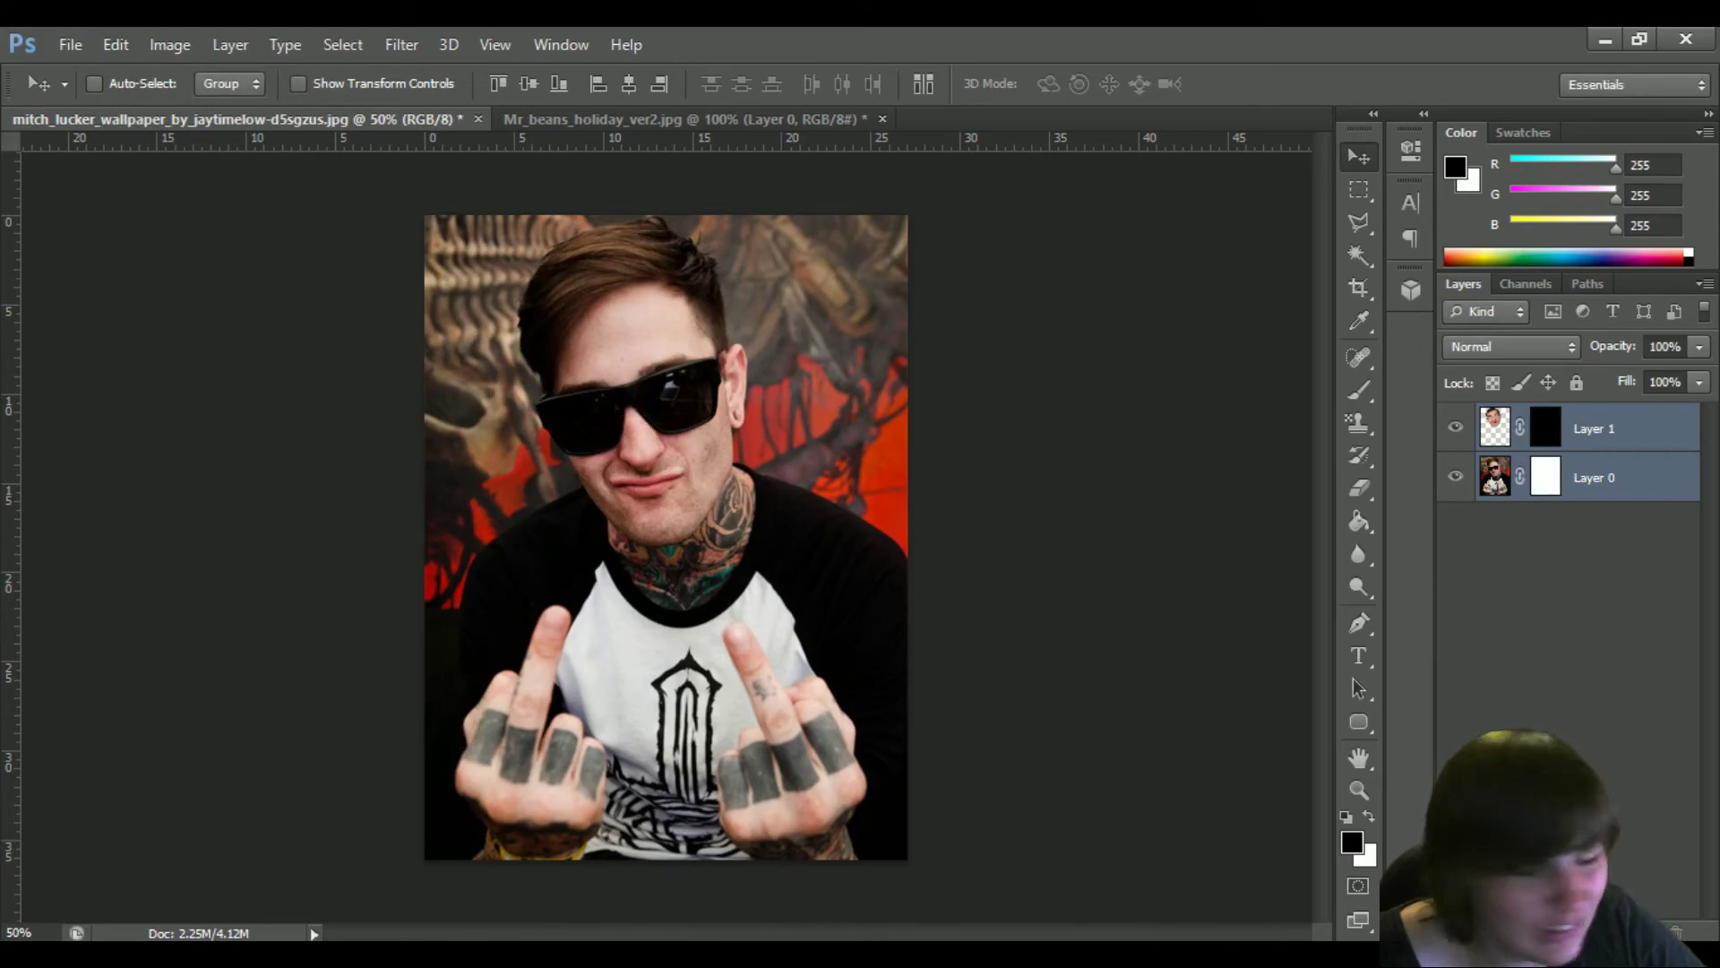
left_click(1552, 439)
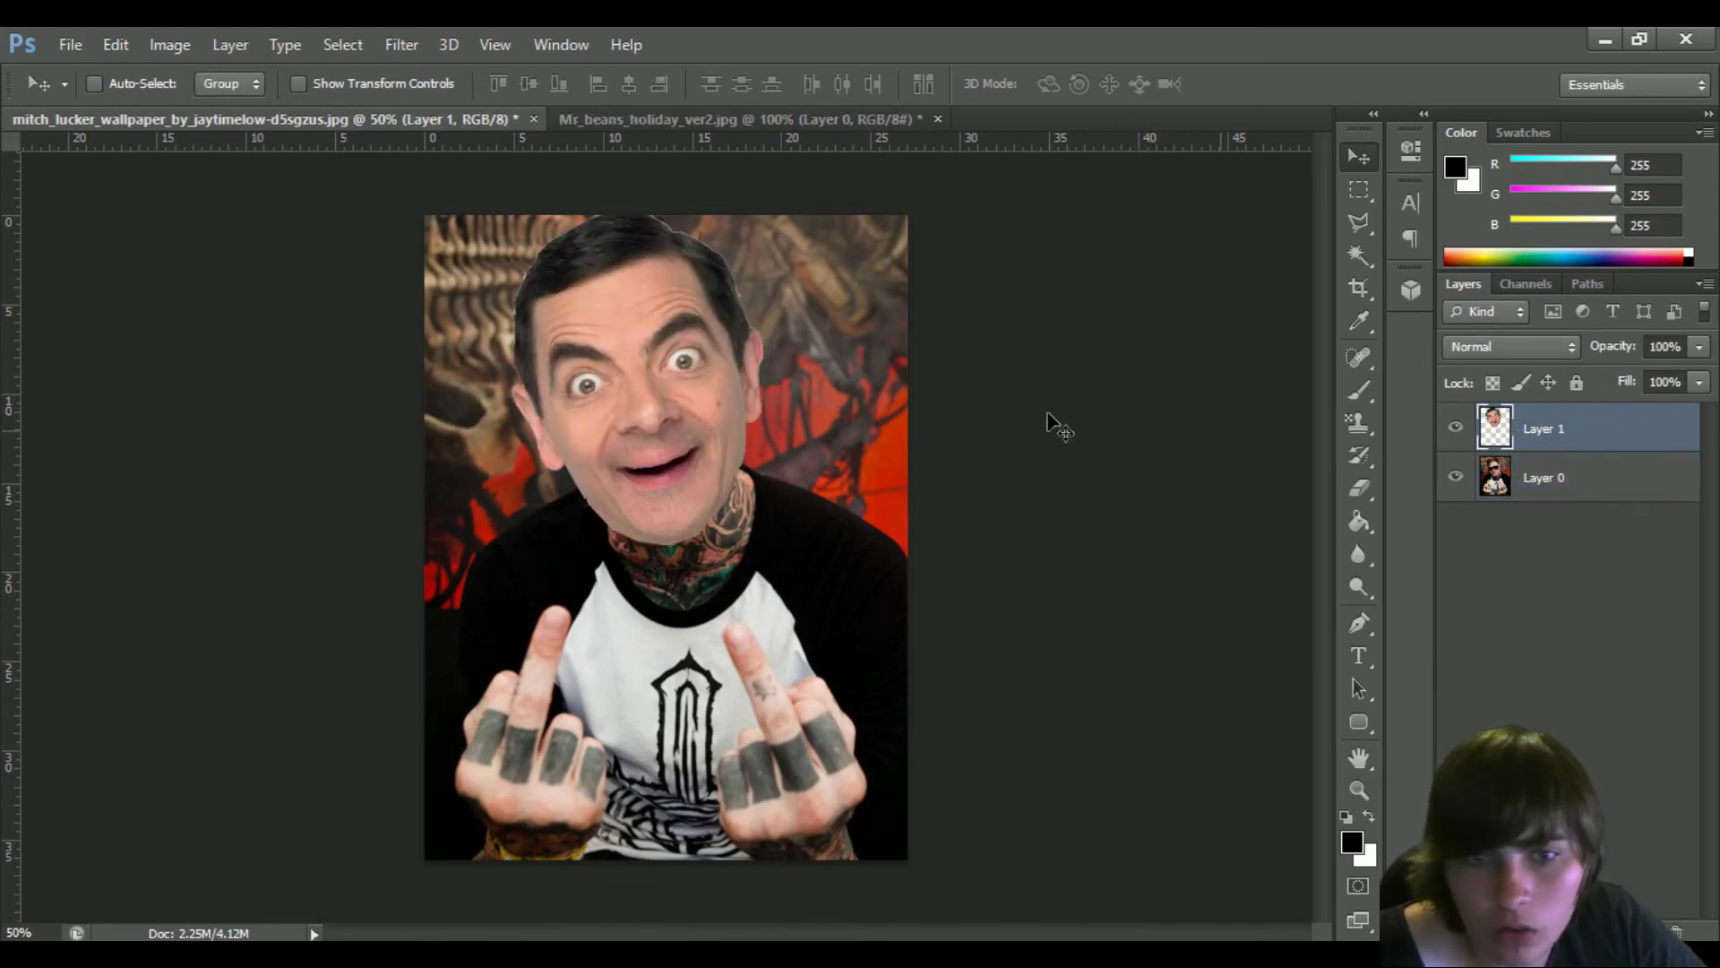
left_click(1357, 224)
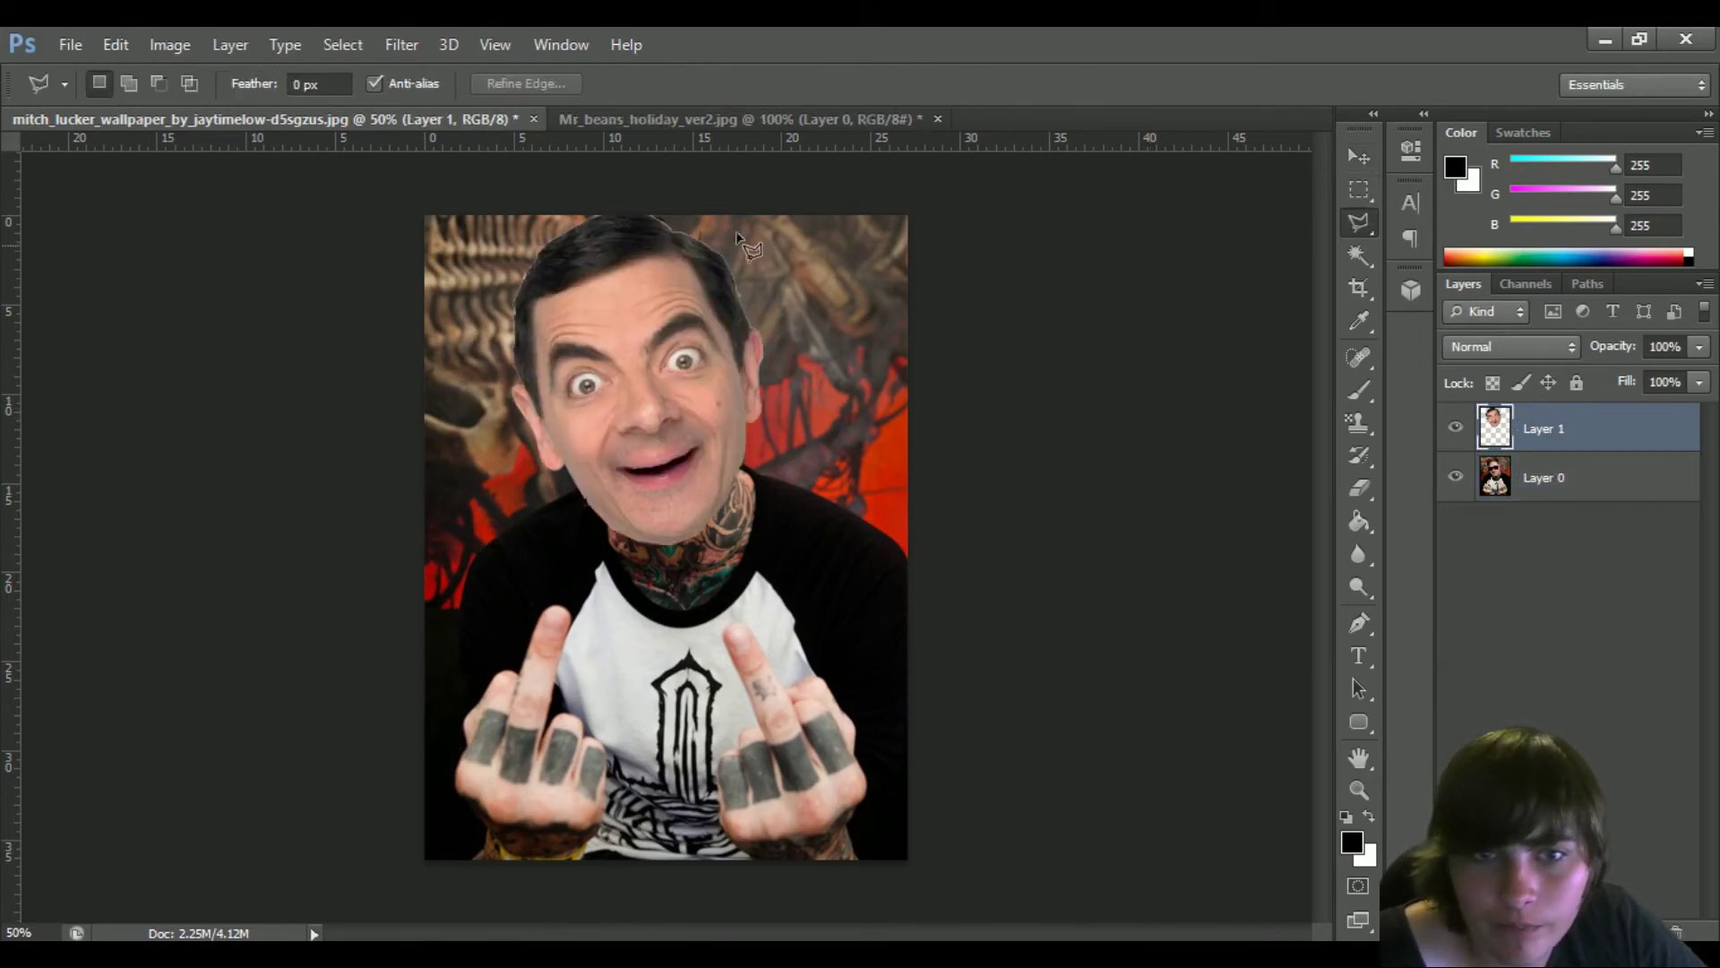
Rough out a polygonal selection around the face, then zoom in on it
left_click(629, 217)
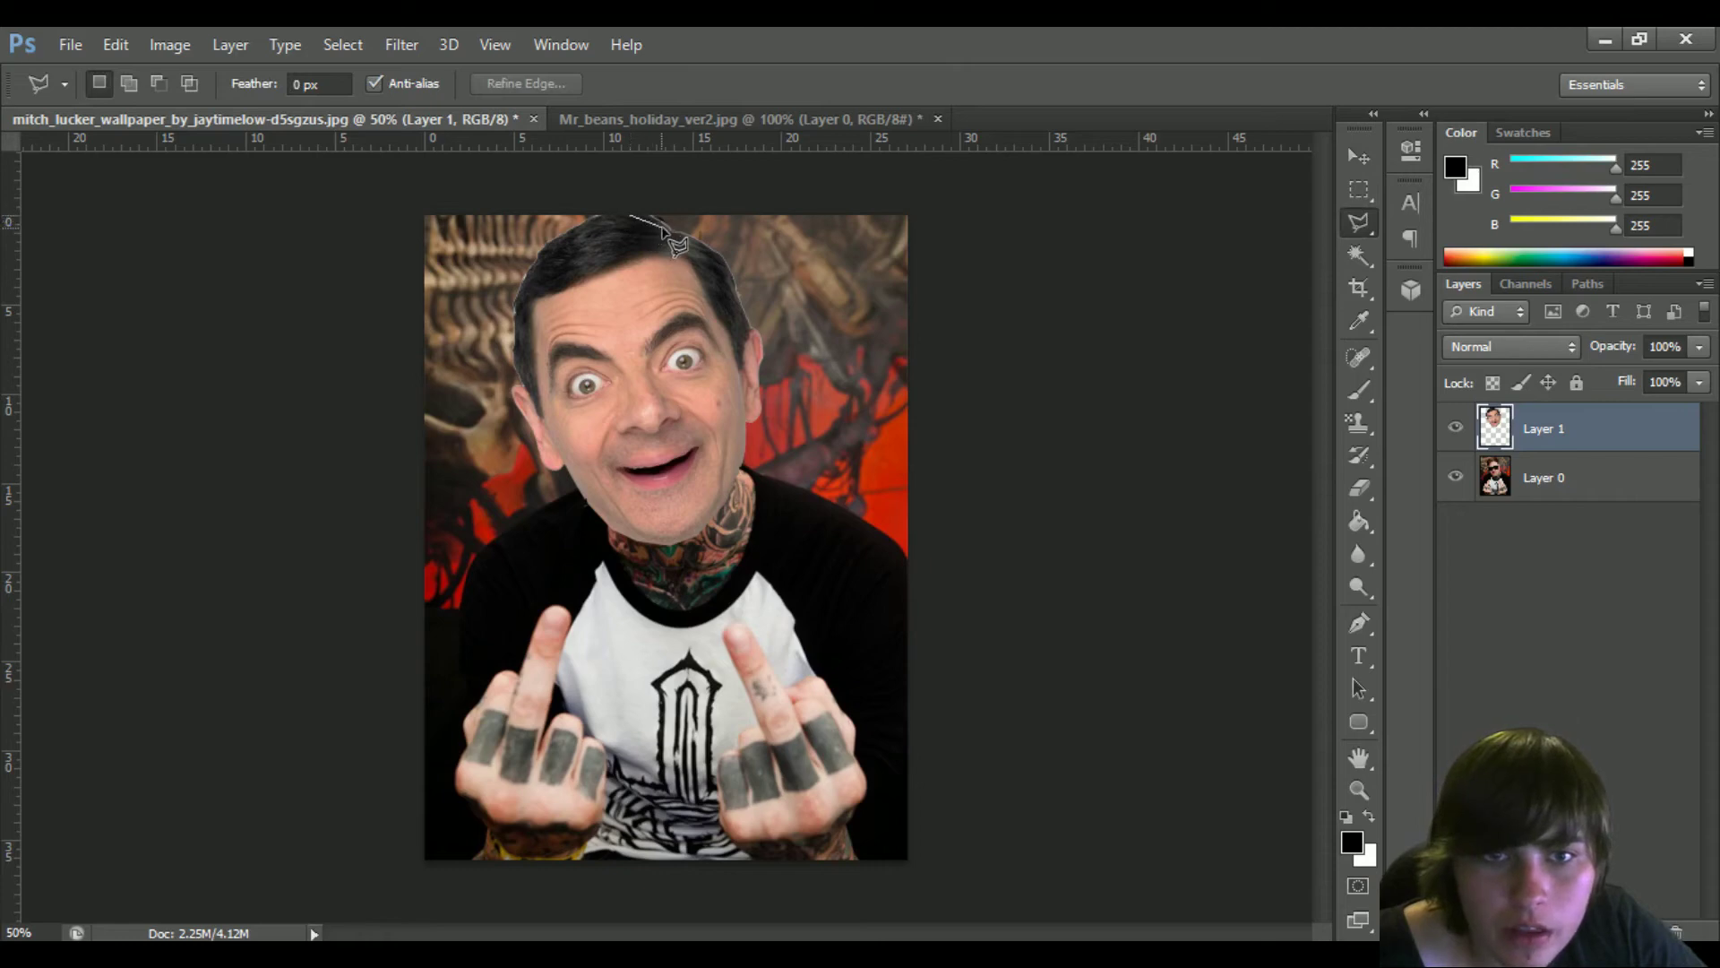
left_click(674, 237)
left_click(697, 260)
left_click(724, 291)
left_click(744, 330)
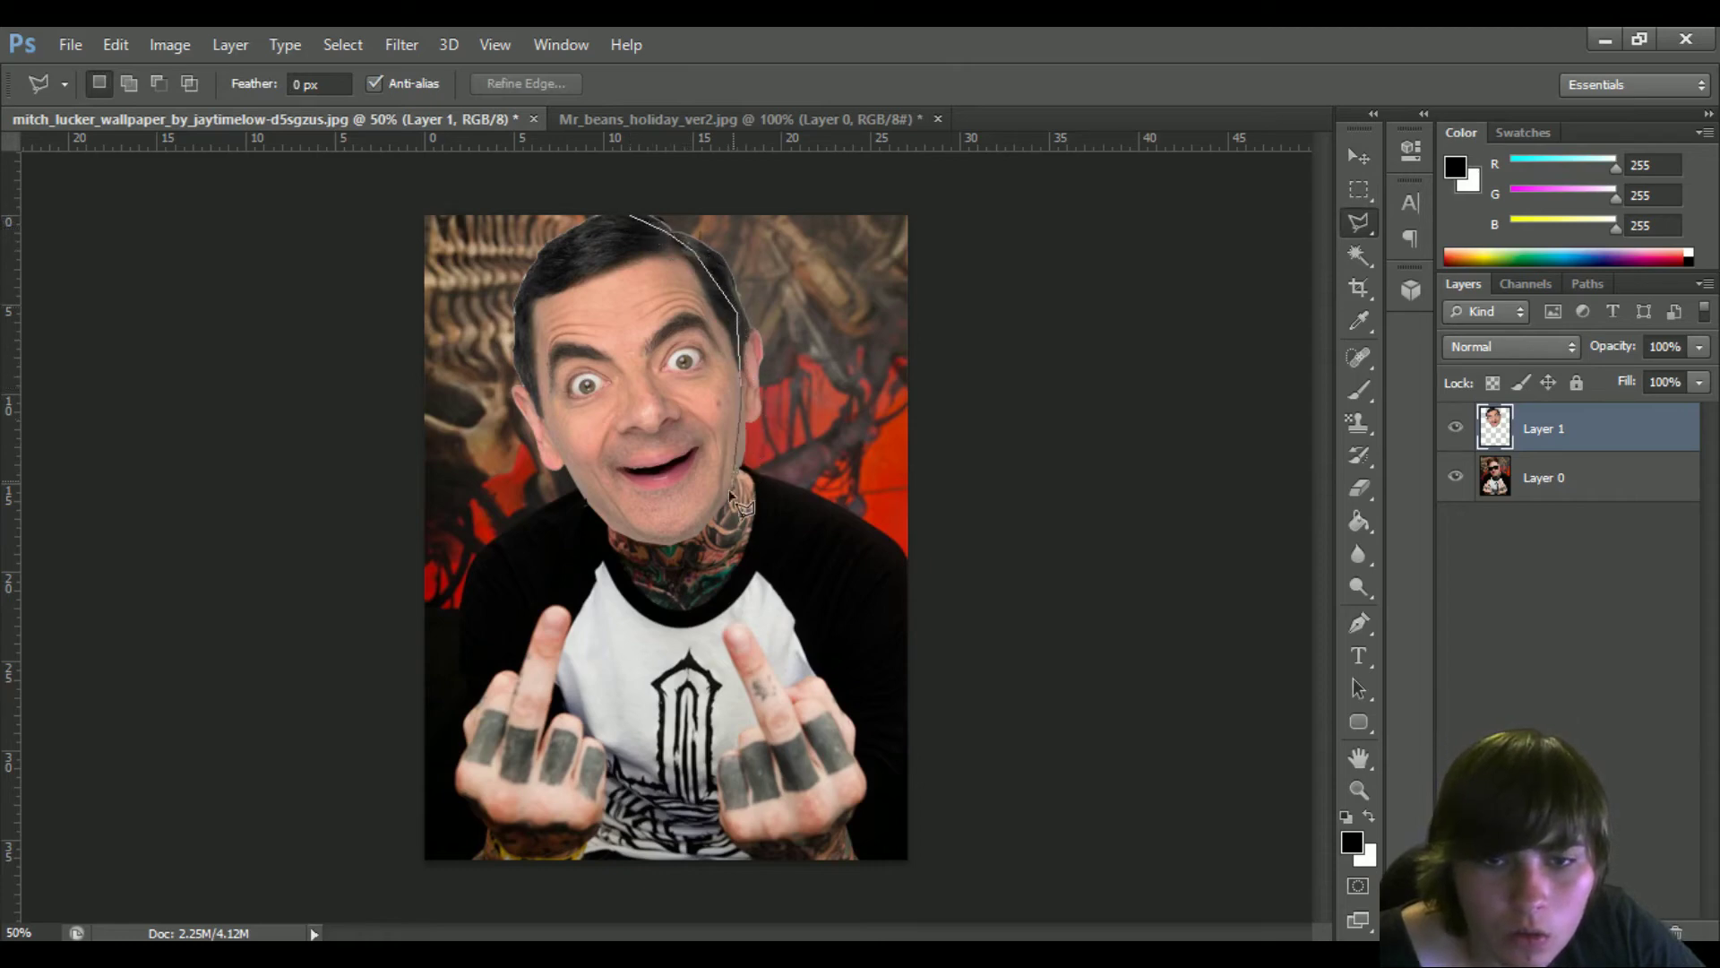
left_click(739, 477)
left_click(716, 528)
left_click(686, 543)
left_click(647, 541)
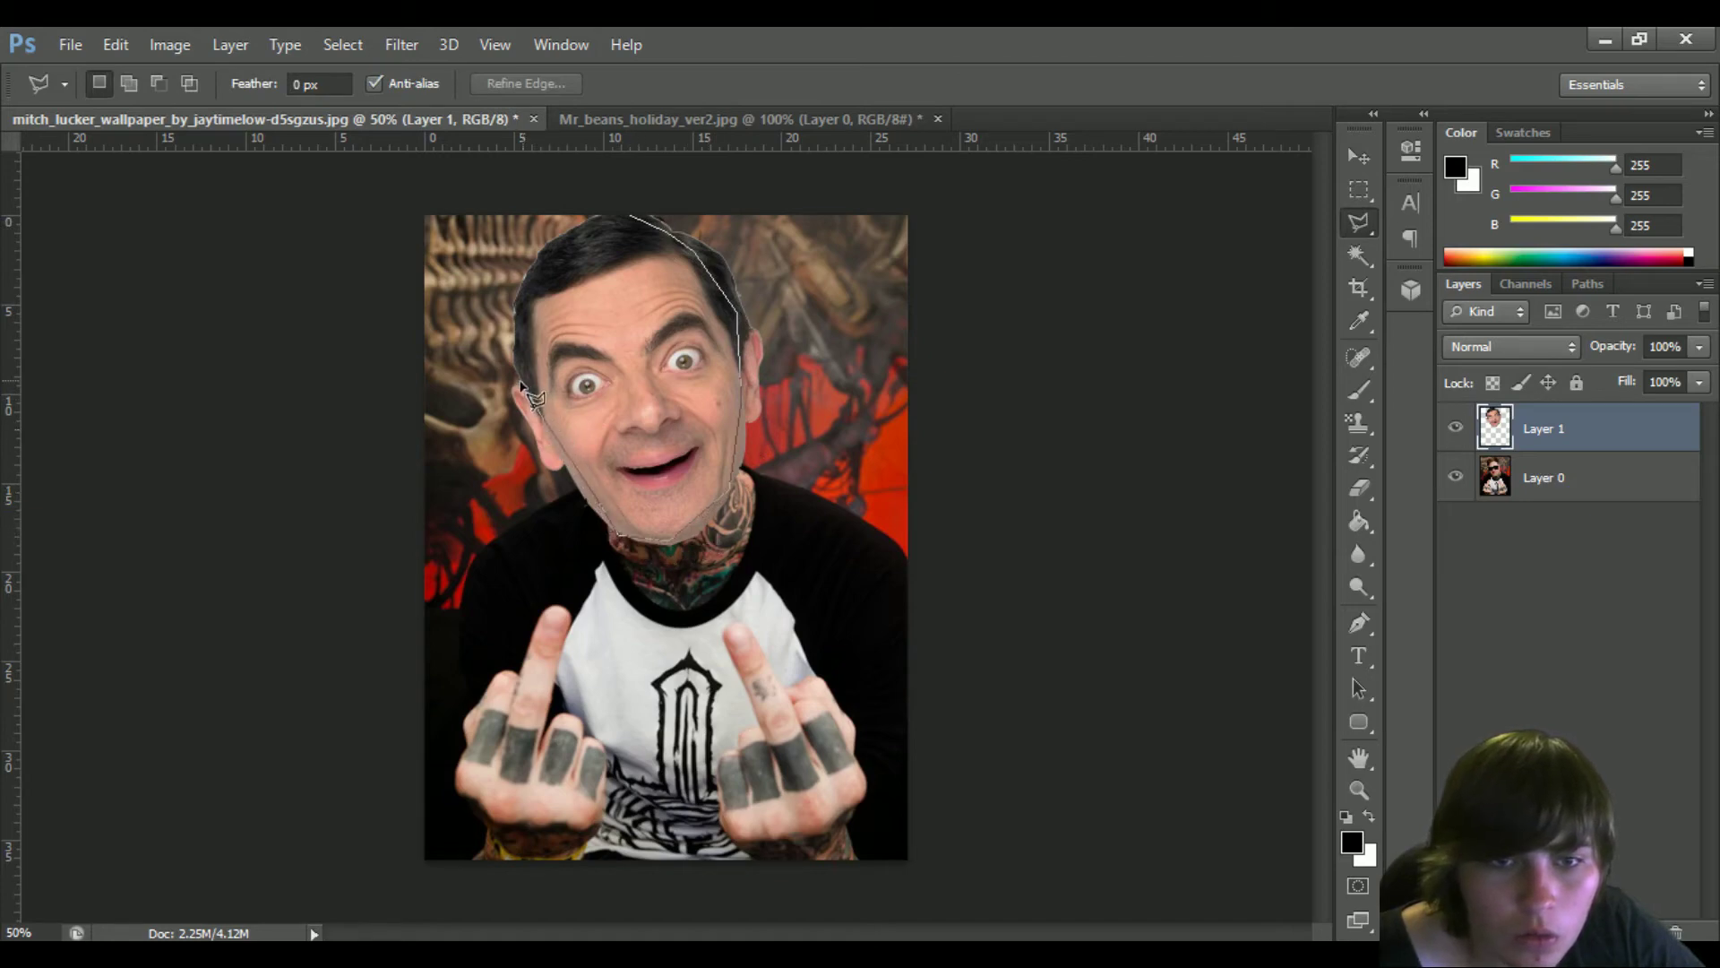
double_click(525, 384)
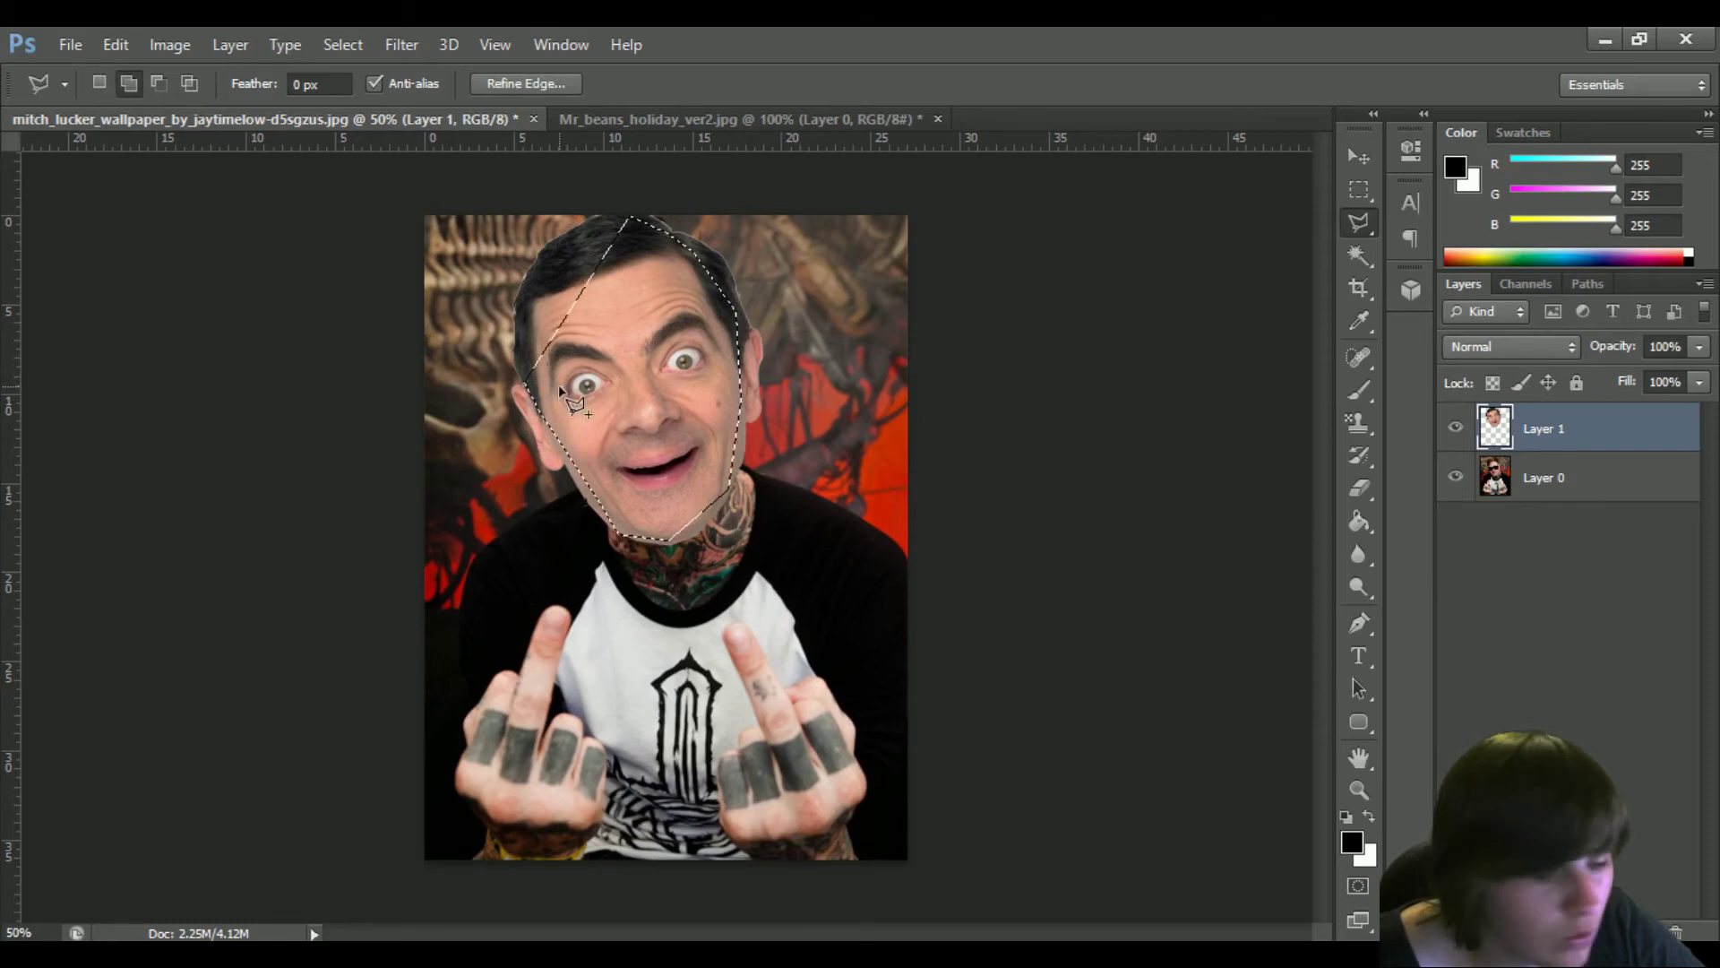
key("z")
left_click(558, 388)
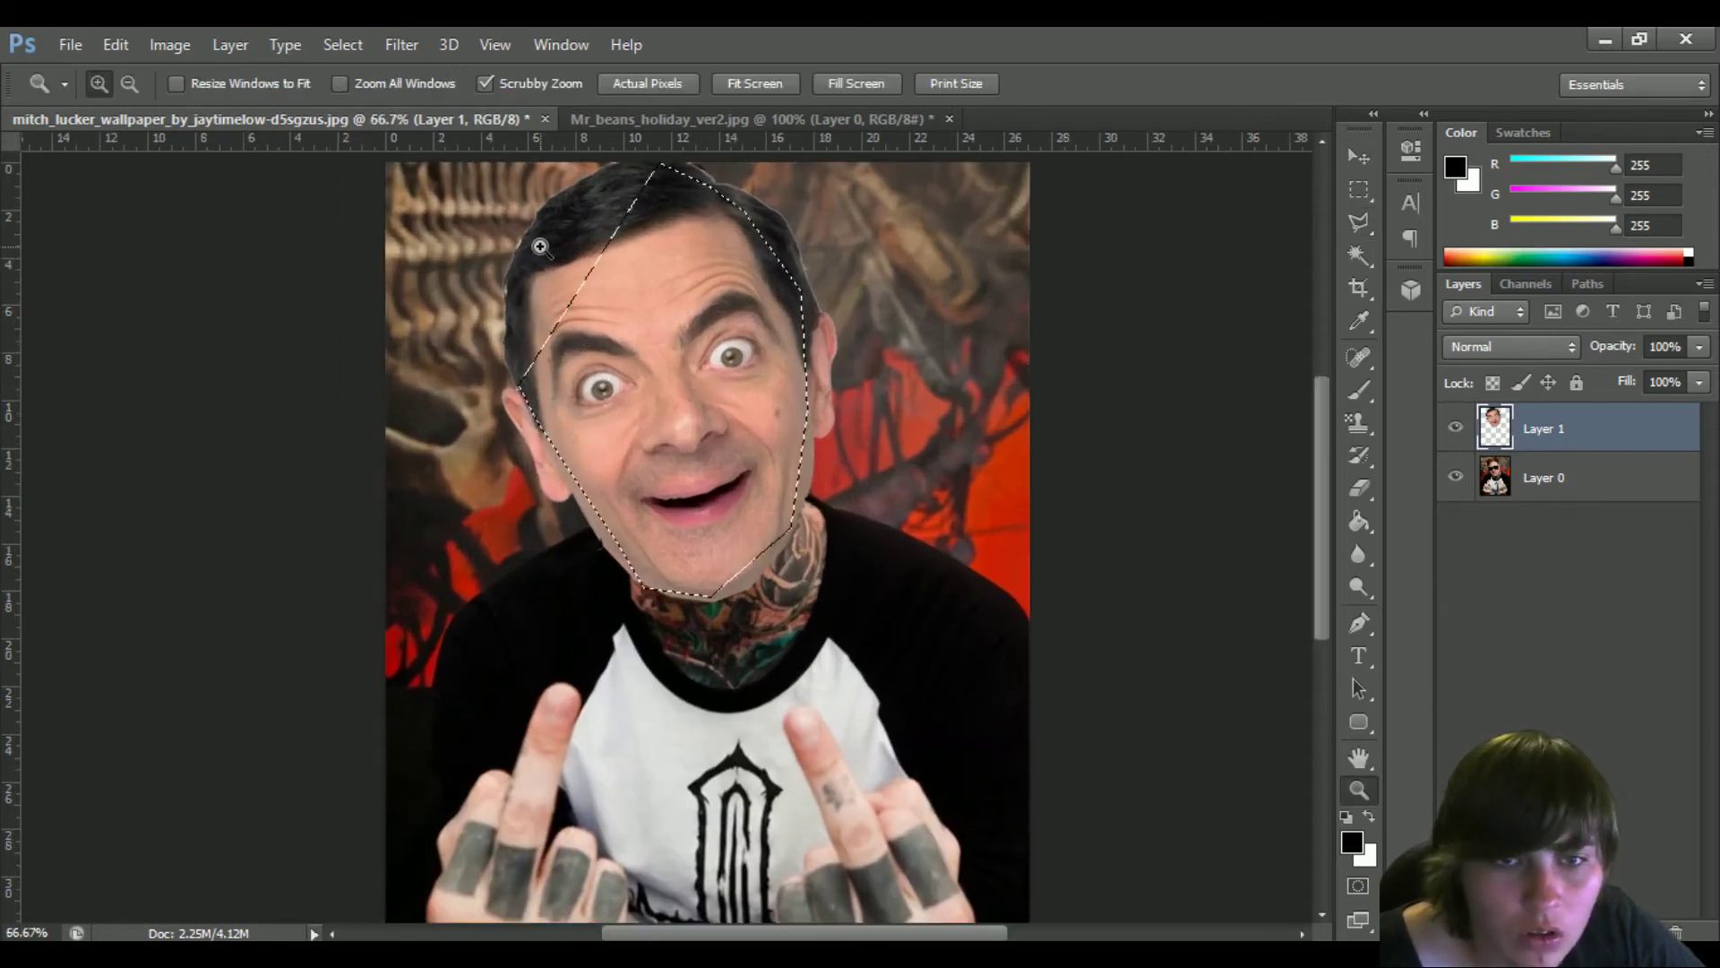
Retrace a precise face outline from the hairline around the cheek and chin to the jaw
left_click(1360, 221)
left_click(1030, 250)
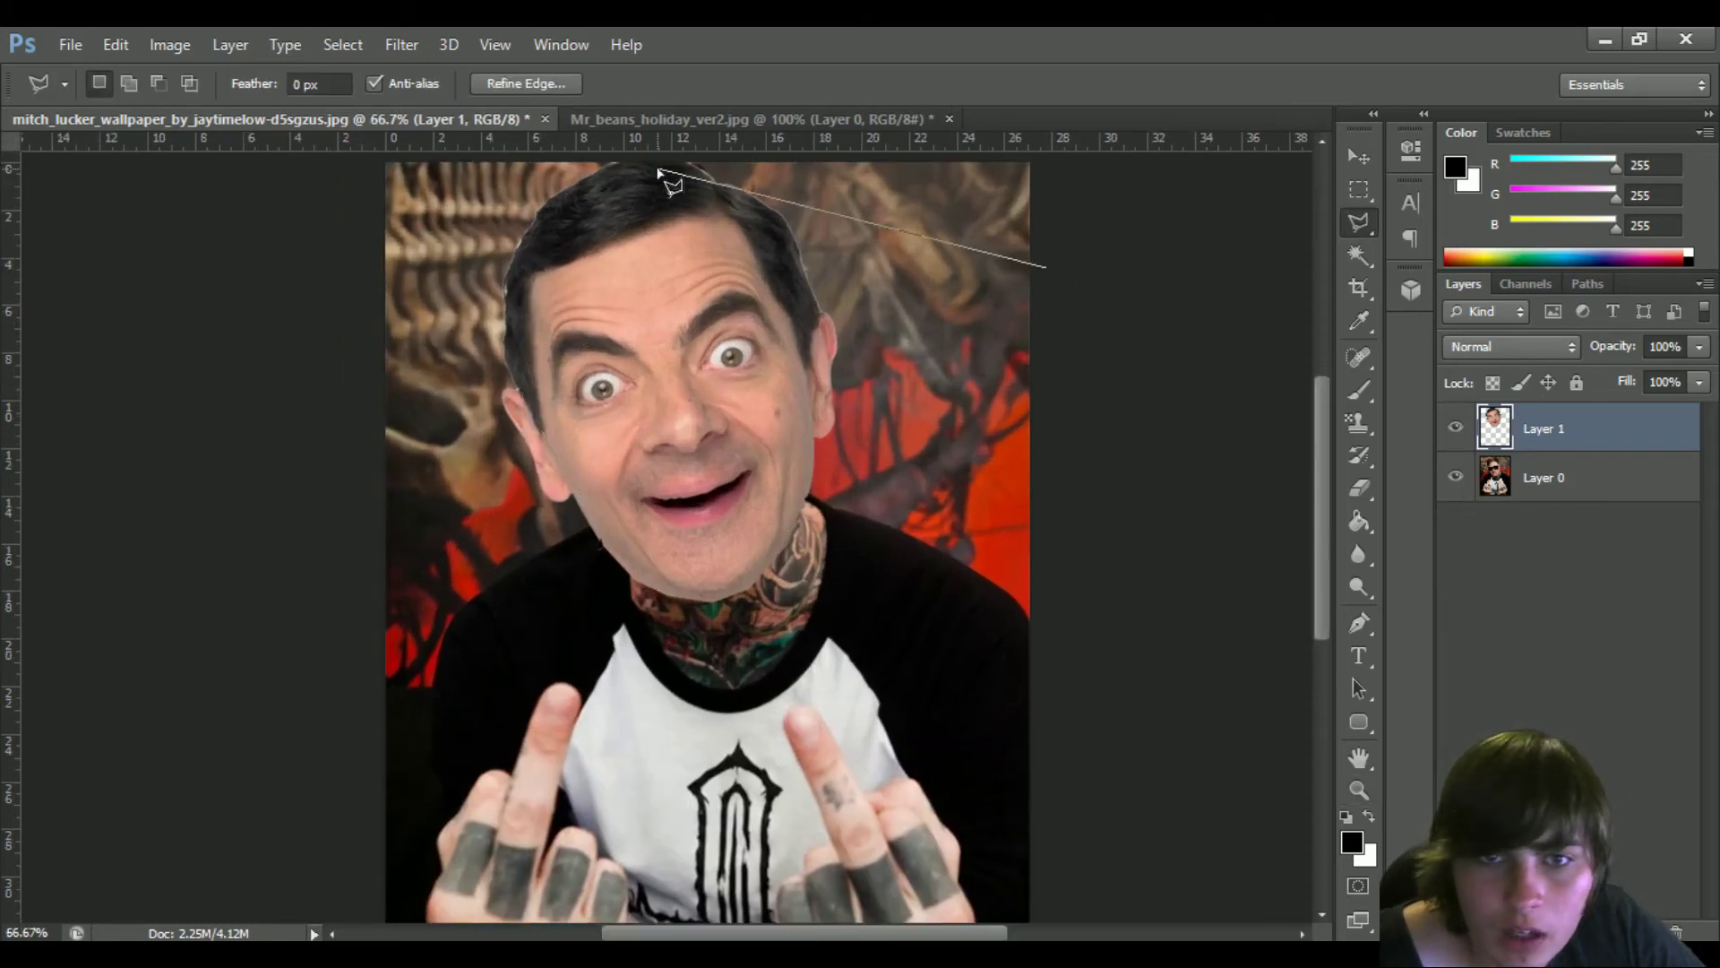
key("Escape")
left_click(661, 164)
left_click(603, 167)
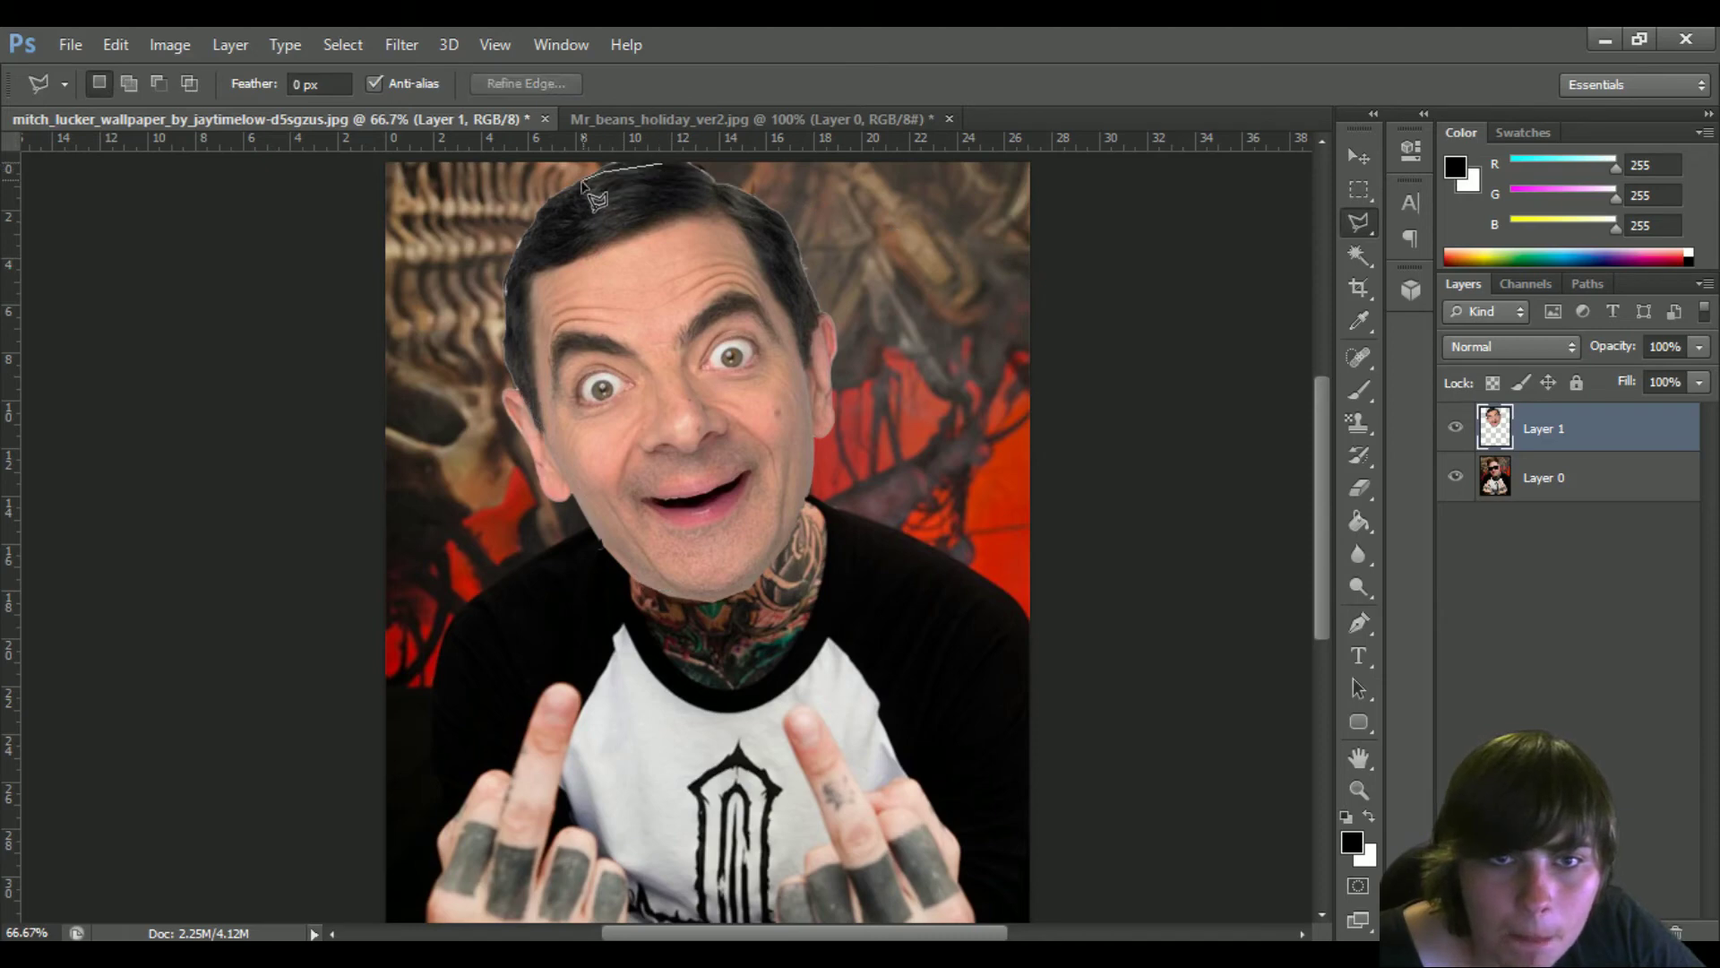
left_click(536, 218)
left_click(515, 261)
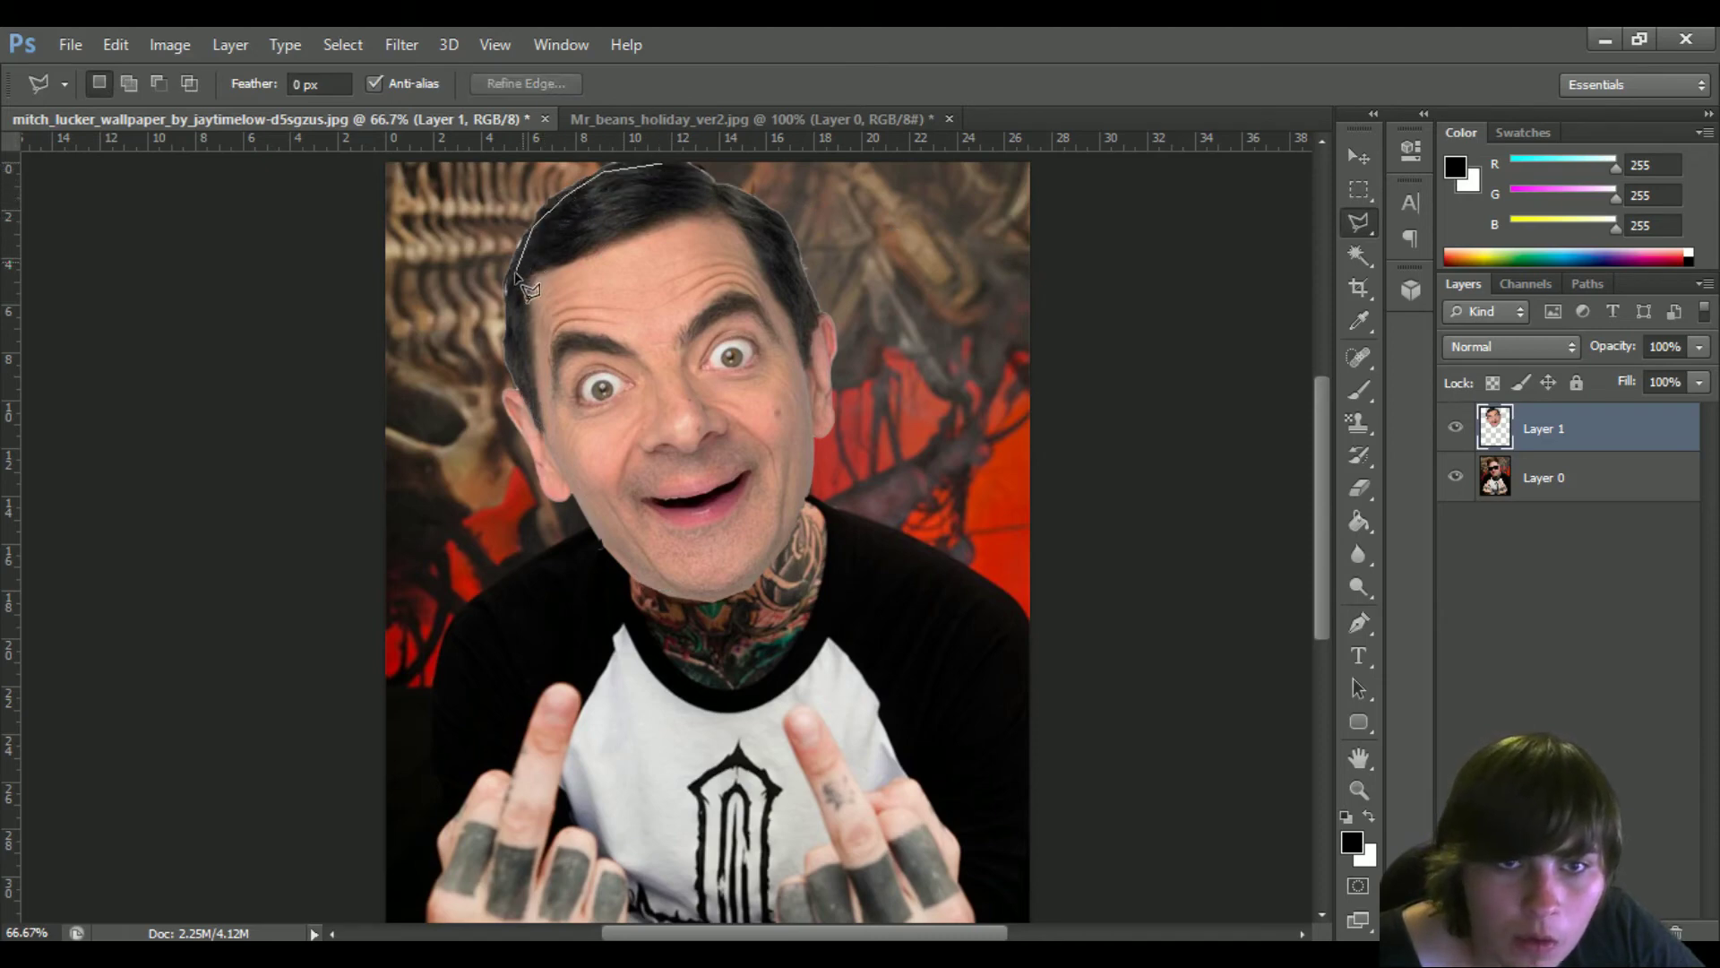
left_click(507, 299)
left_click(510, 362)
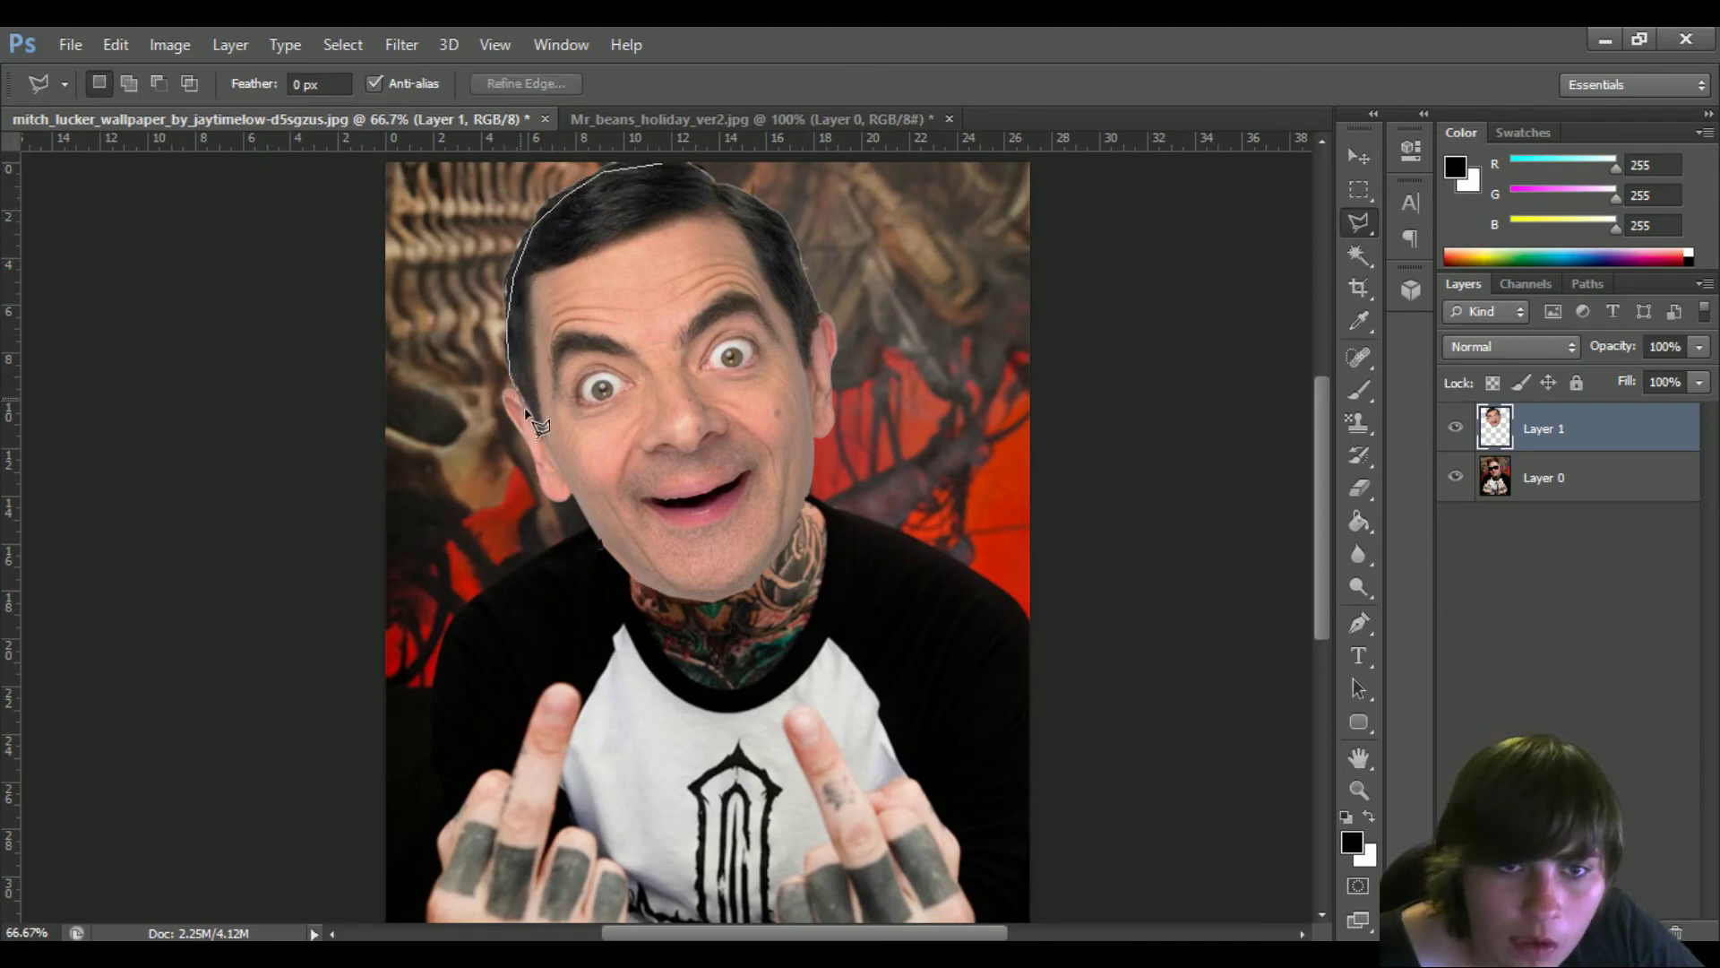
left_click(561, 475)
left_click(638, 580)
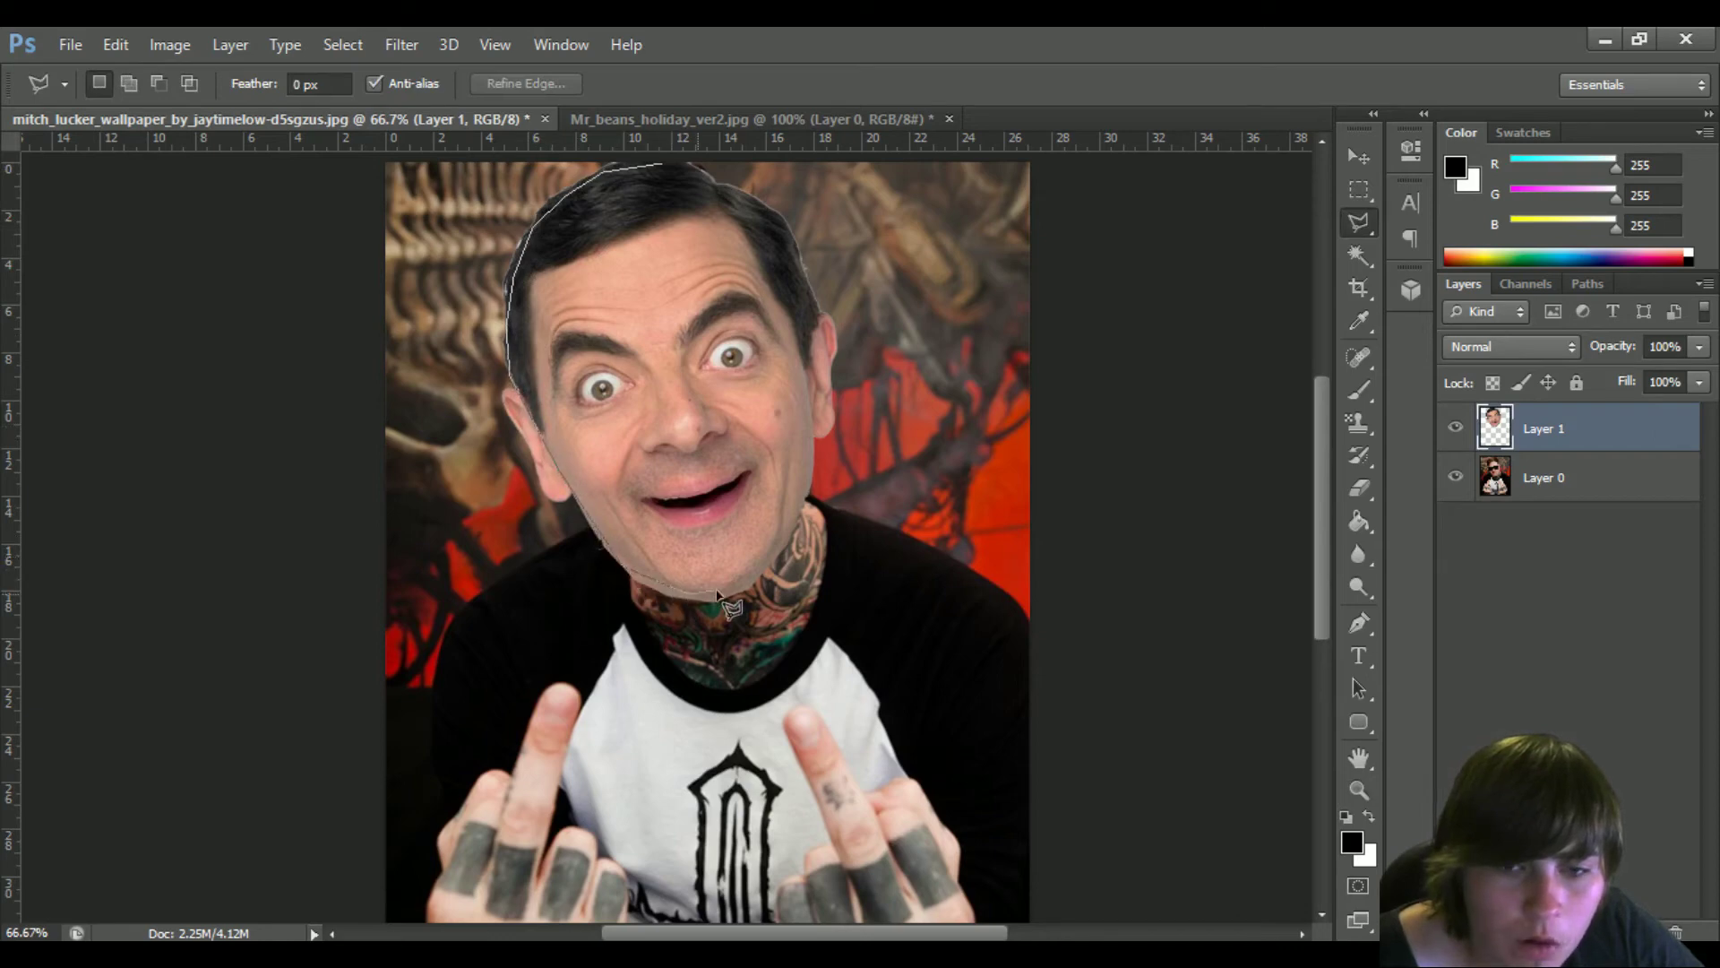
left_click(717, 593)
left_click(808, 498)
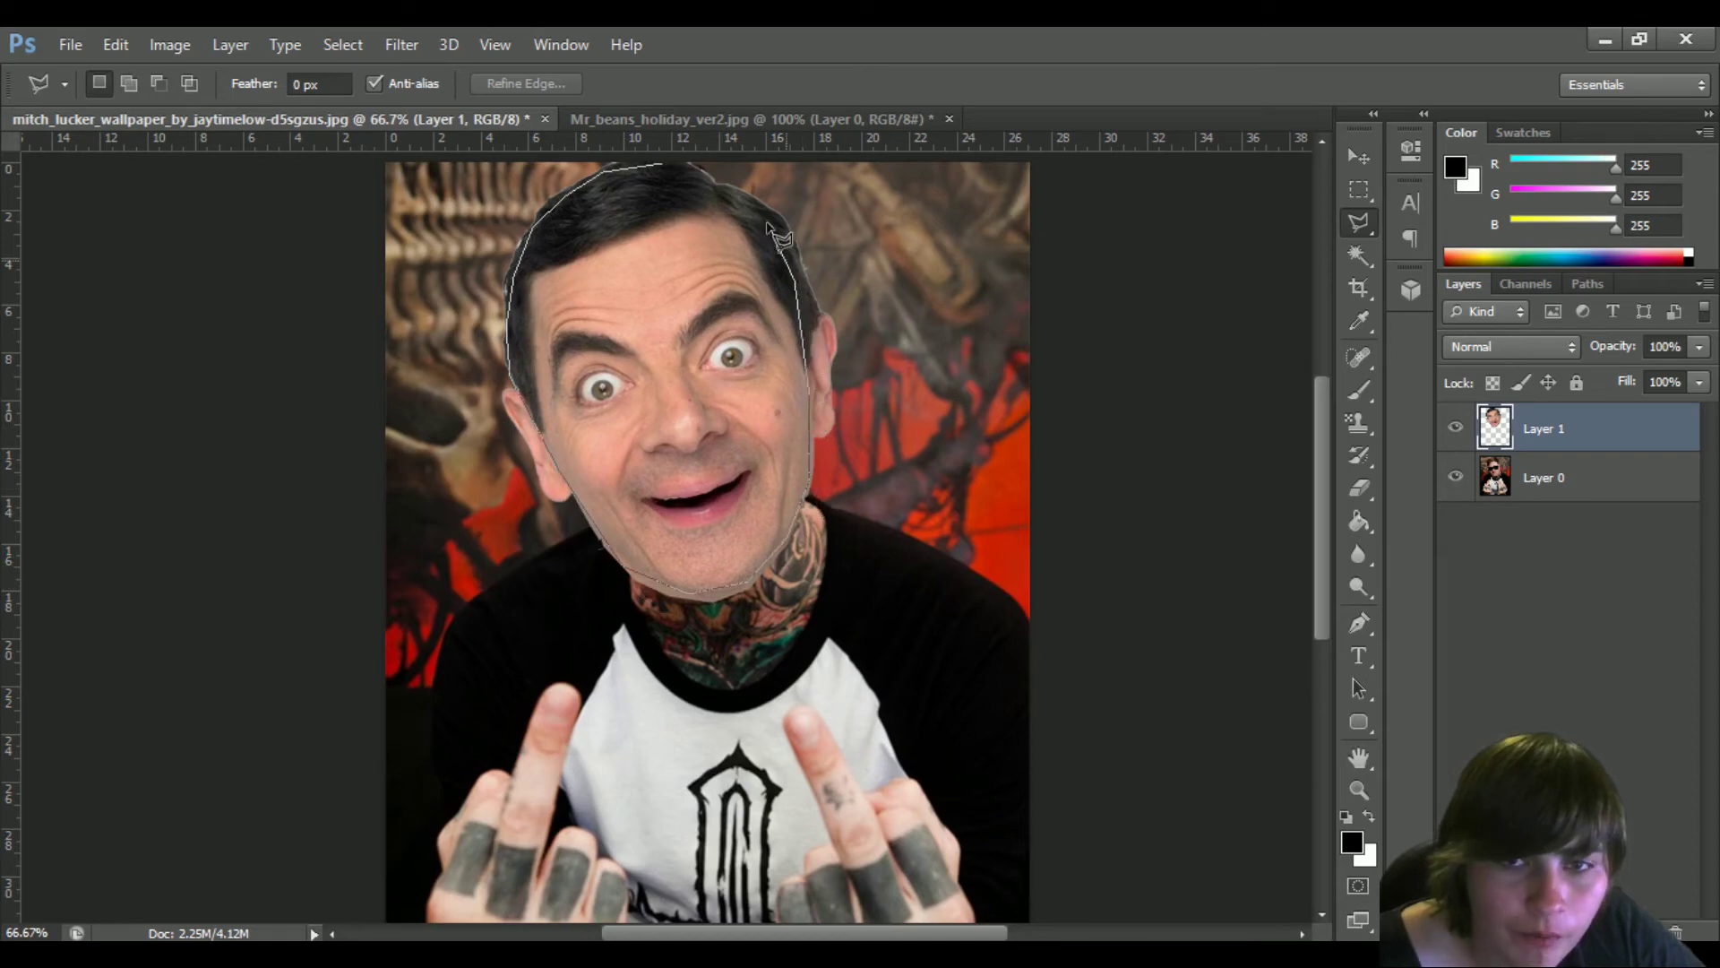
left_click(661, 165)
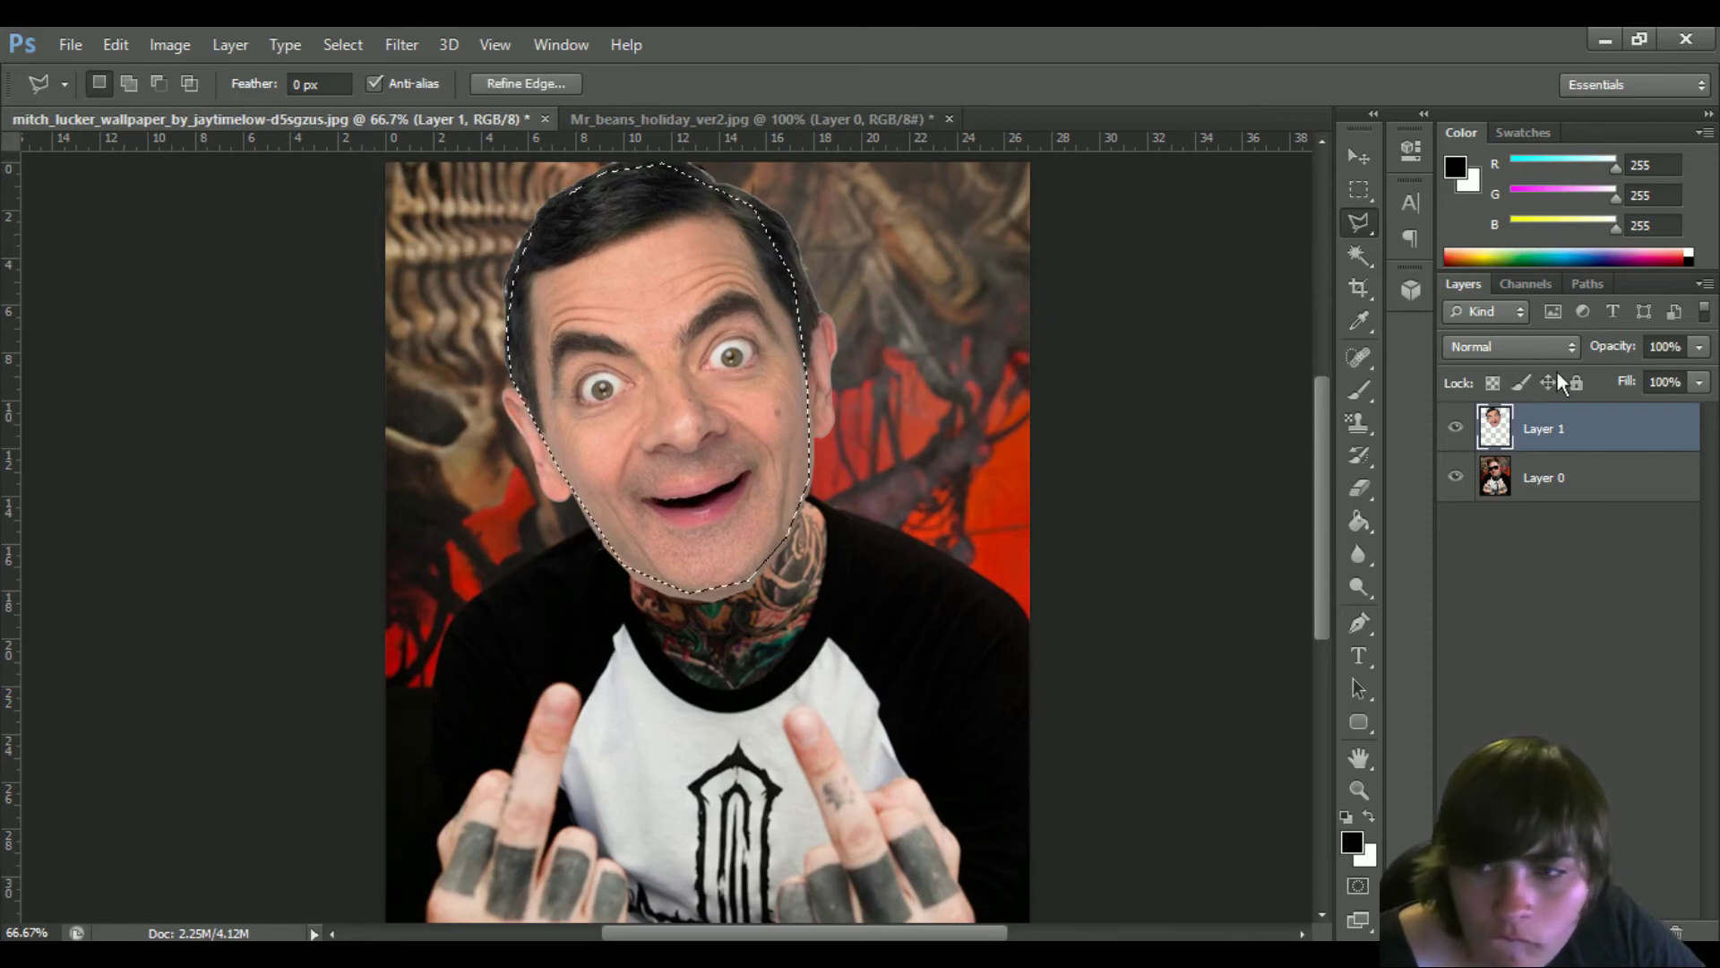
With Layer 1 hidden, delete the selected face area from Layer 0, then reshow and select both layers
left_click(1455, 431)
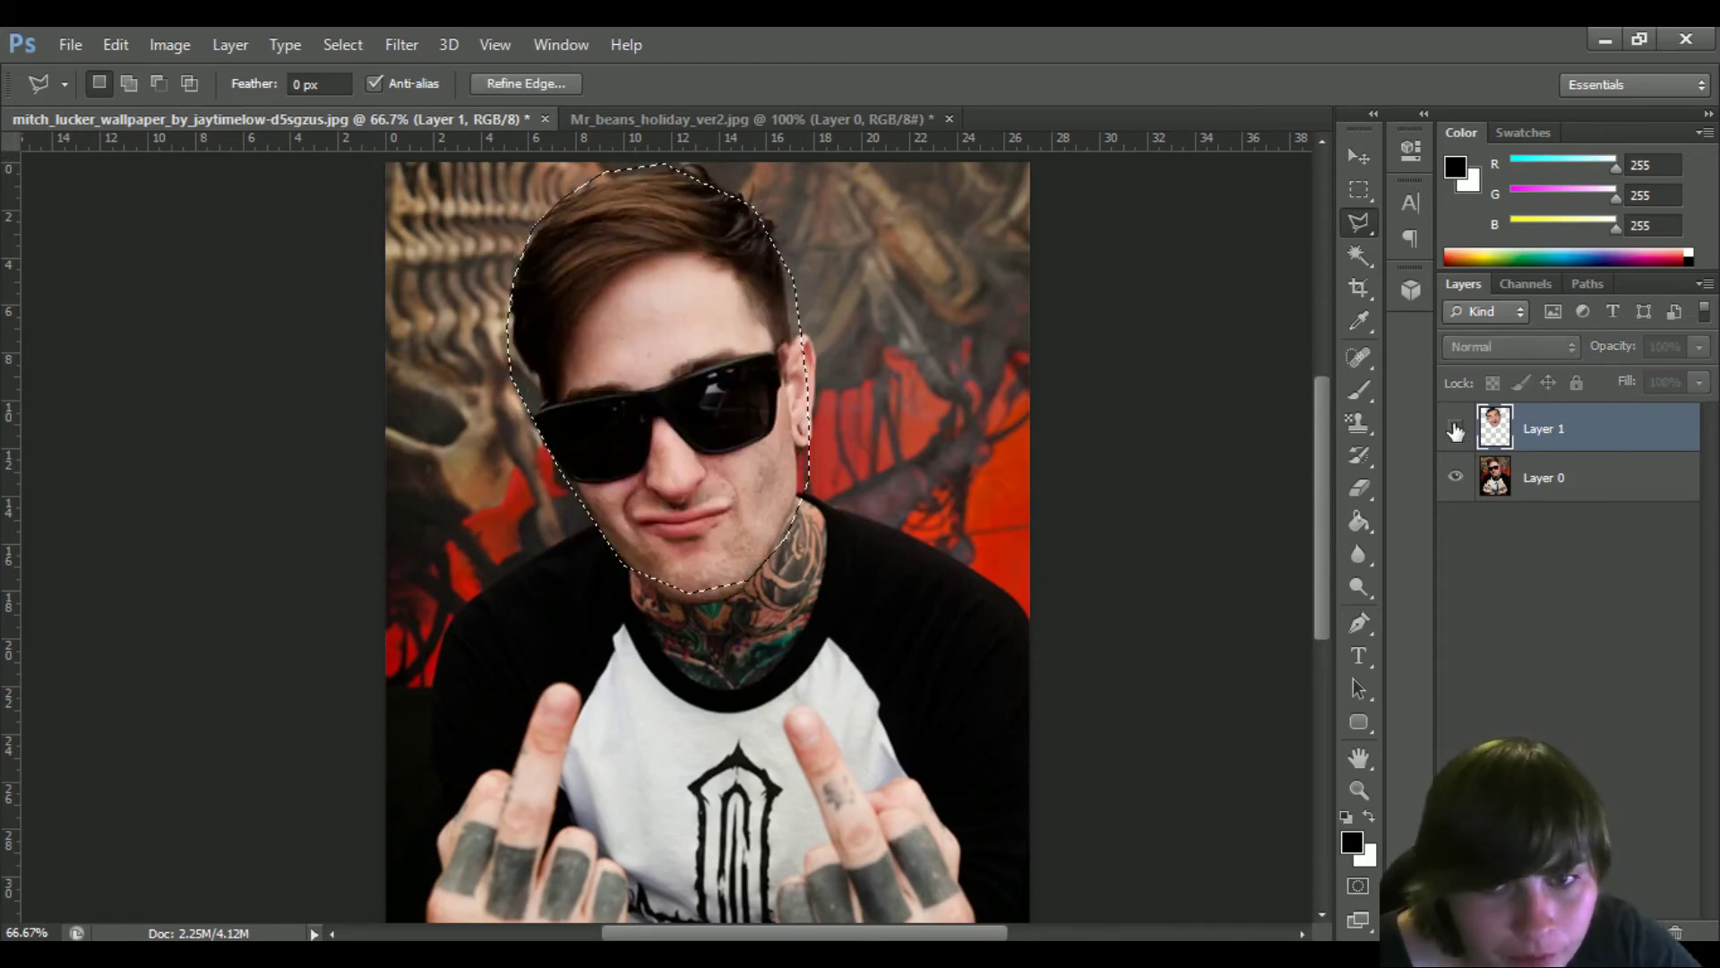
left_click(1523, 478)
key("Delete")
left_click(1455, 428)
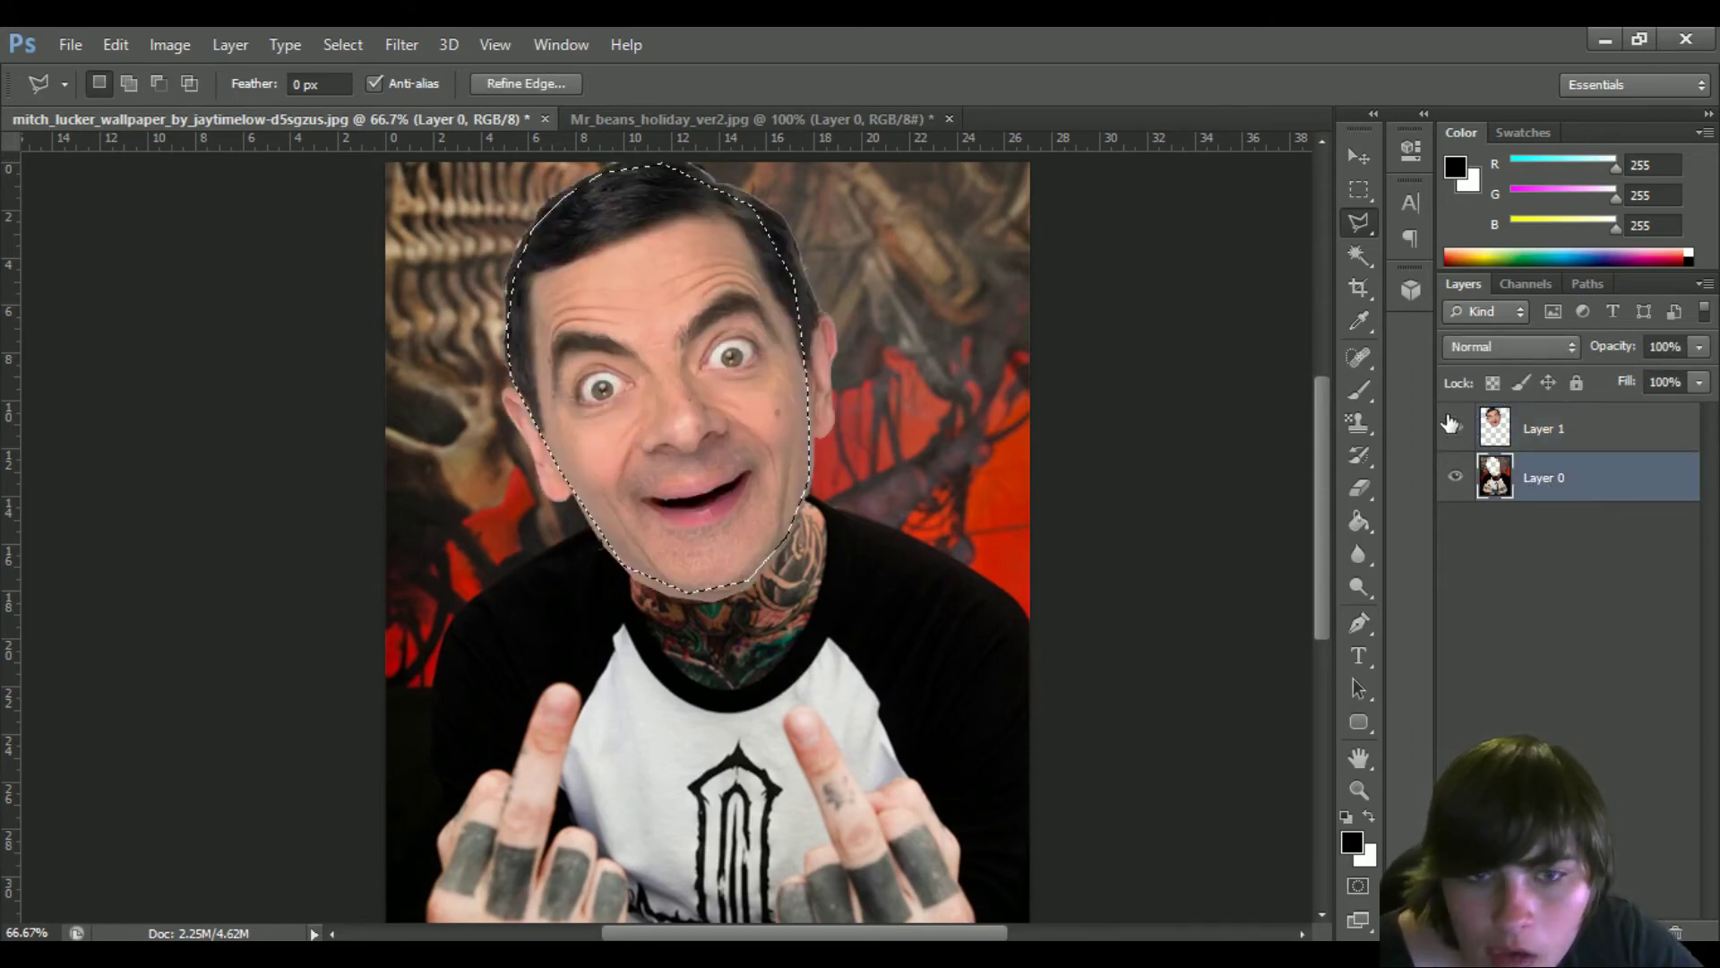
left_click(1539, 431, "shift")
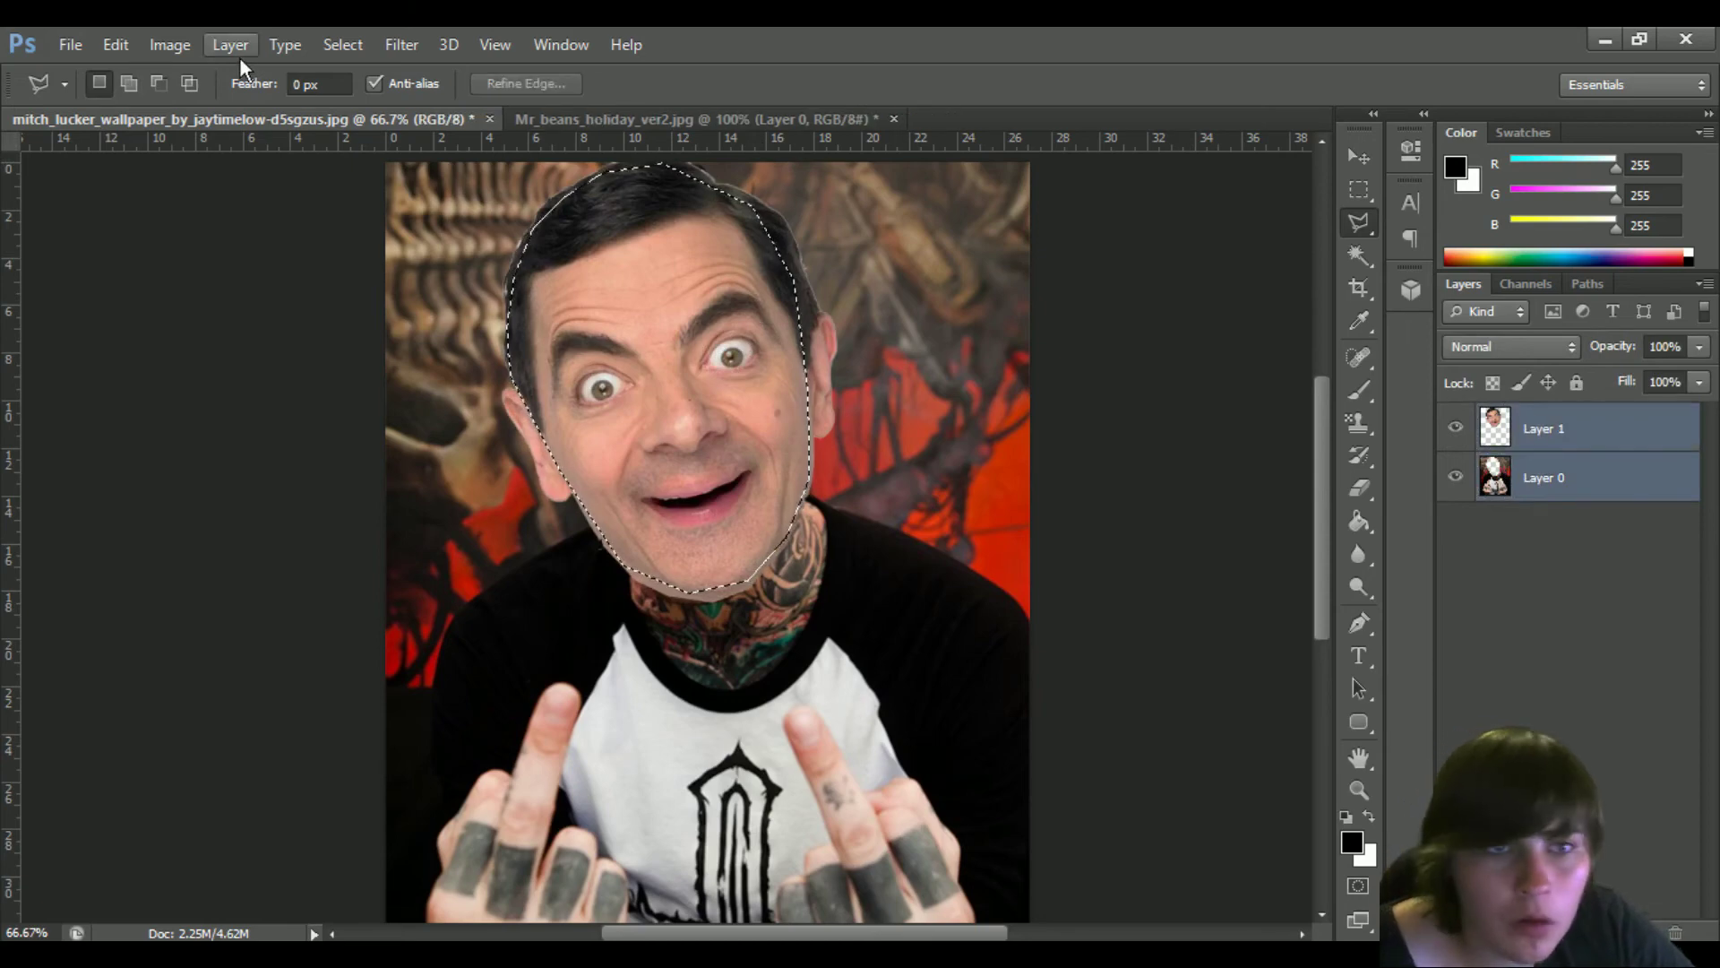
Run Edit > Auto-Blend Layers on both layers, deselect, and zoom out to view the result
left_click(115, 44)
left_click(215, 561)
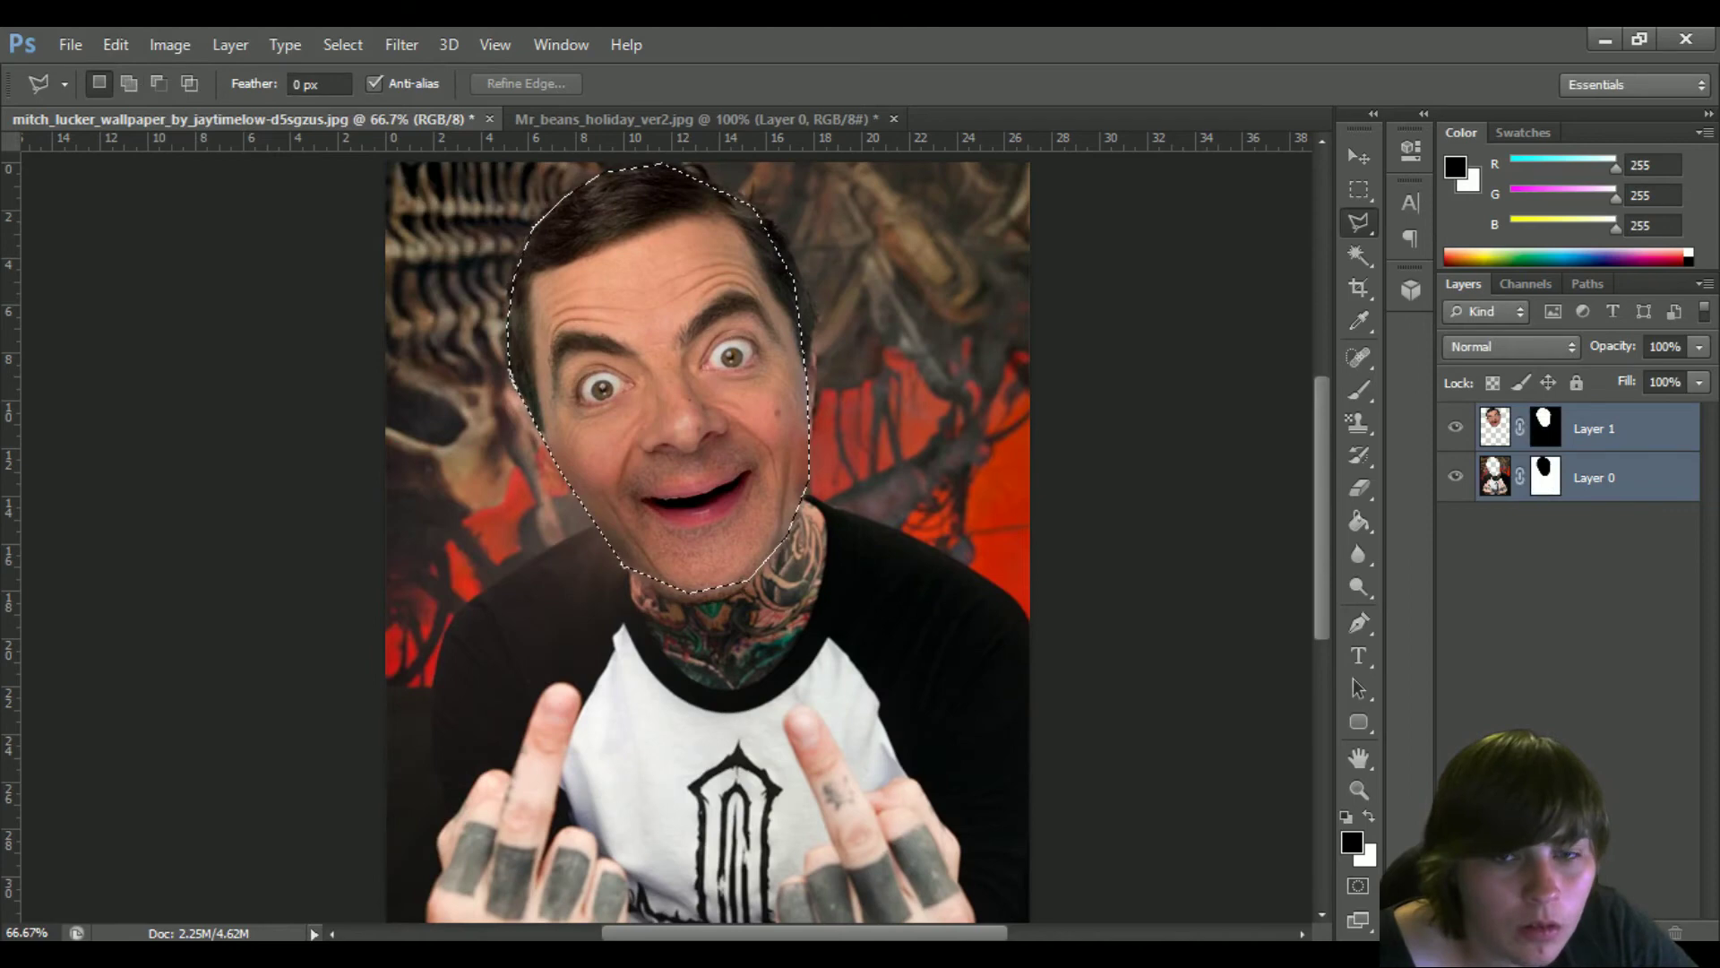
left_click(1359, 190)
left_click(1017, 350)
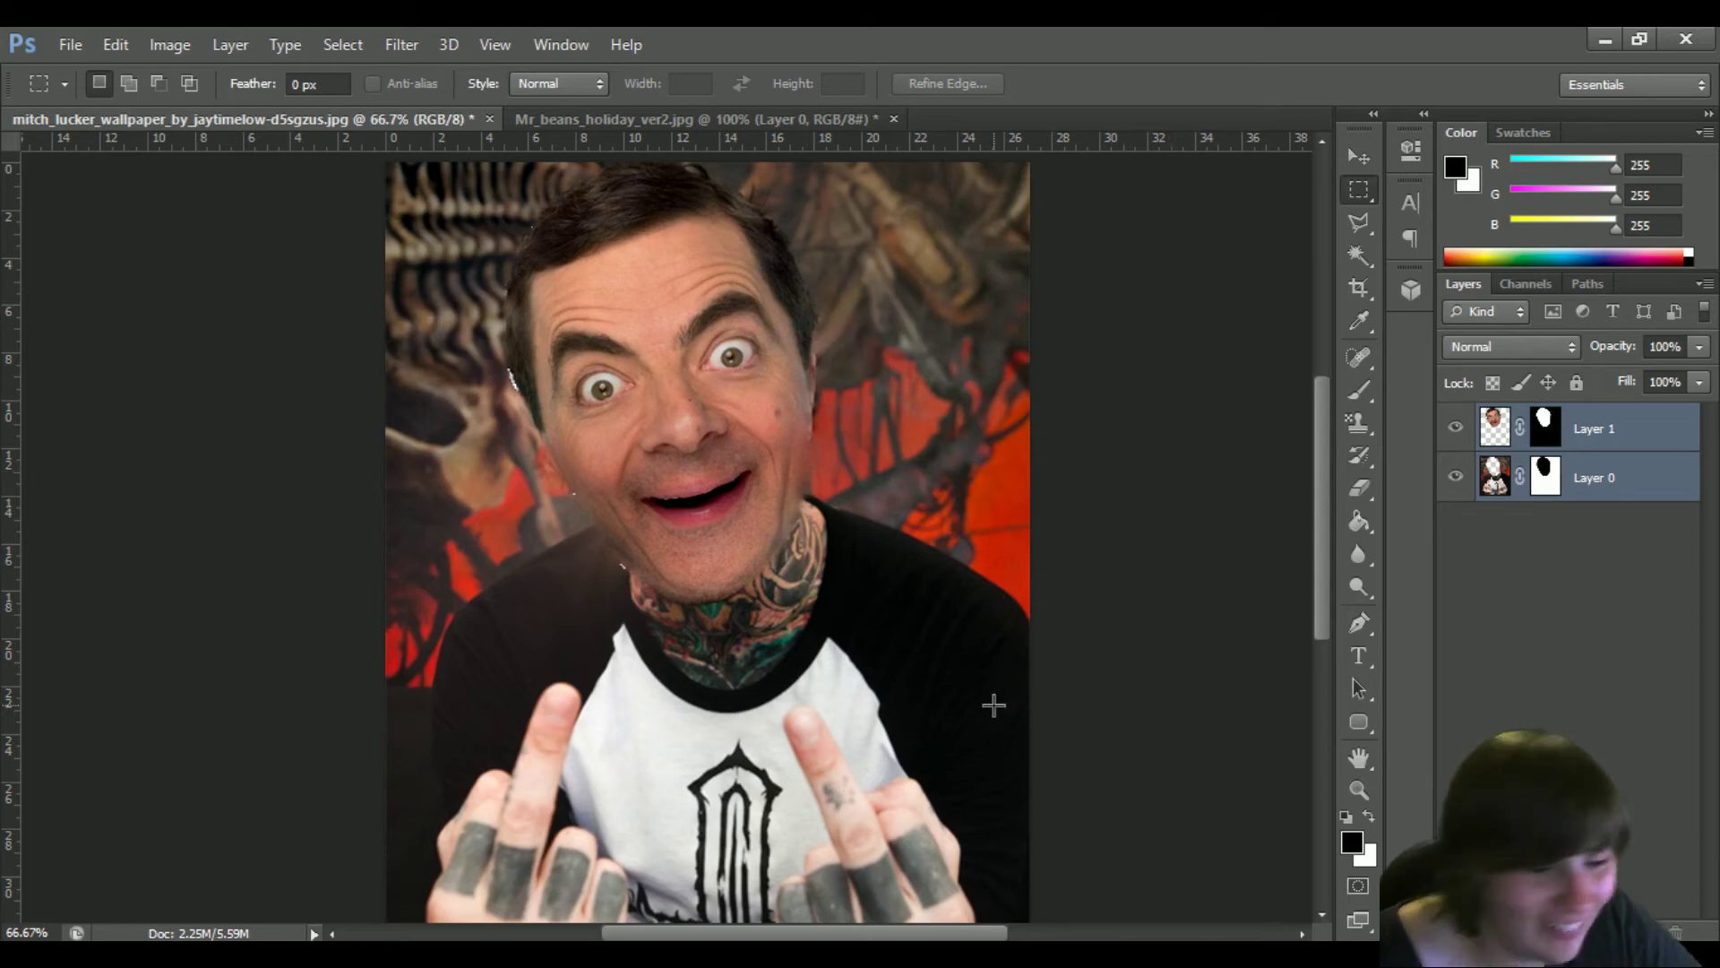
key("ctrl+minus")
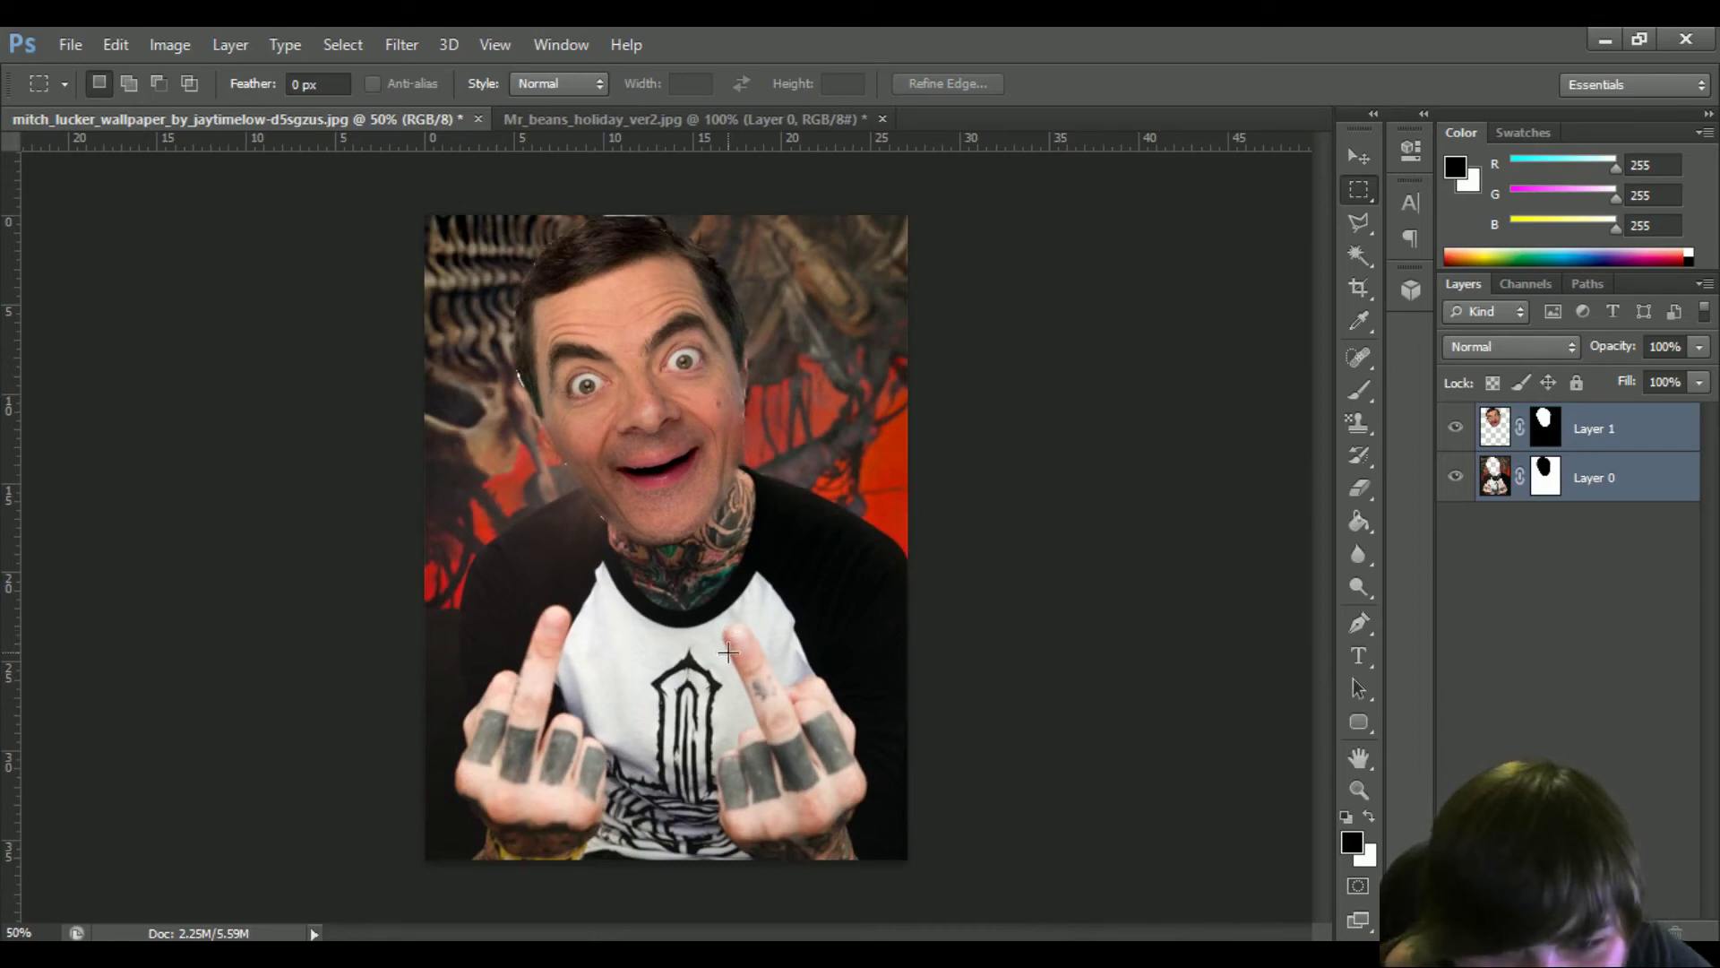
Drag a small selection over the raised finger in the LeBron photo
left_click_drag(744, 696, 766, 738)
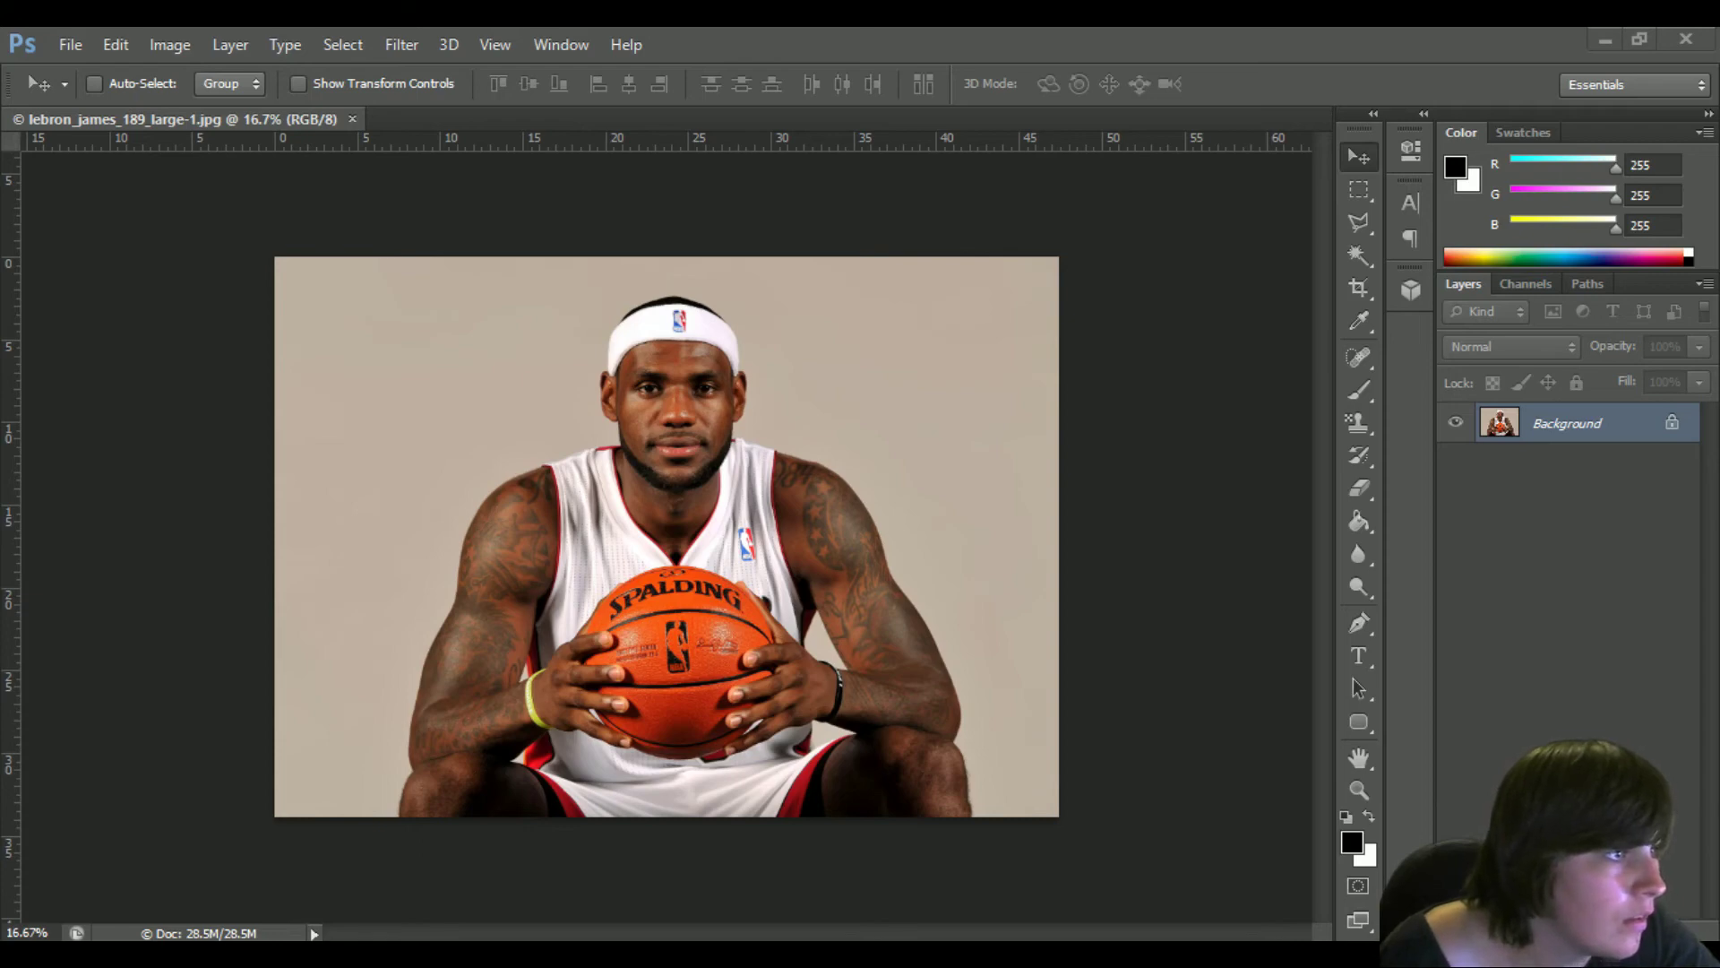
Run a Google Images search for Will Smith in Chrome
key("alt+Tab")
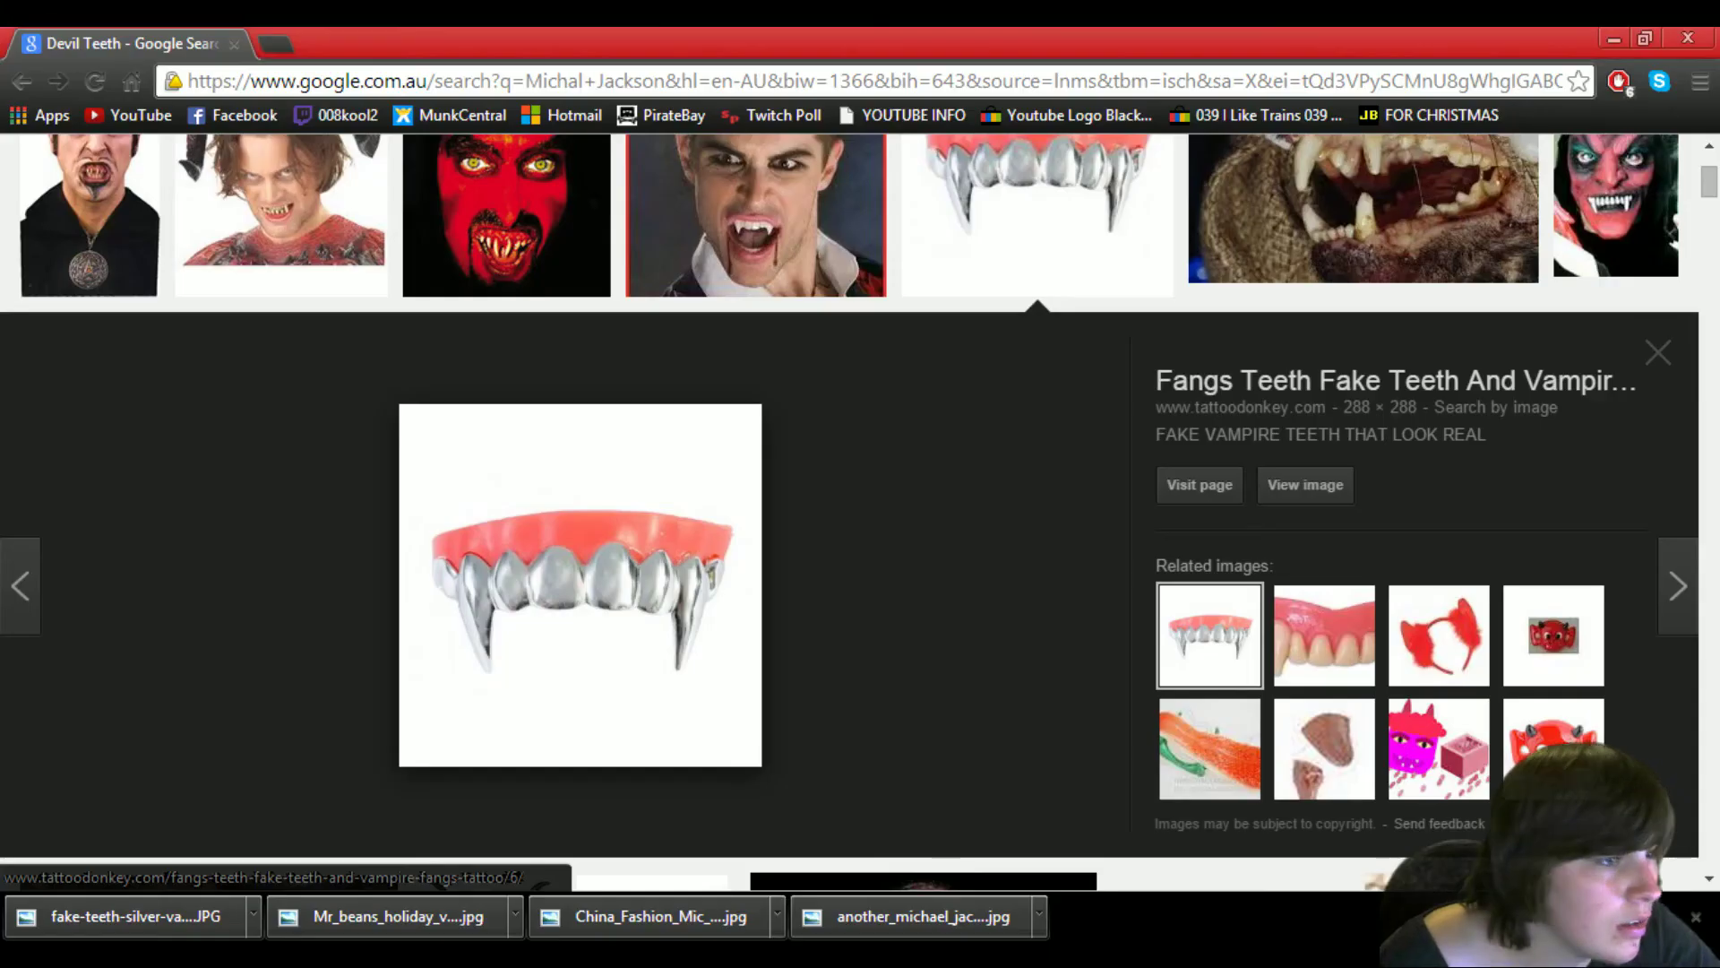
scroll(394, 224, "up", 3)
left_click_drag(278, 171, 170, 171)
type("wILL smITH")
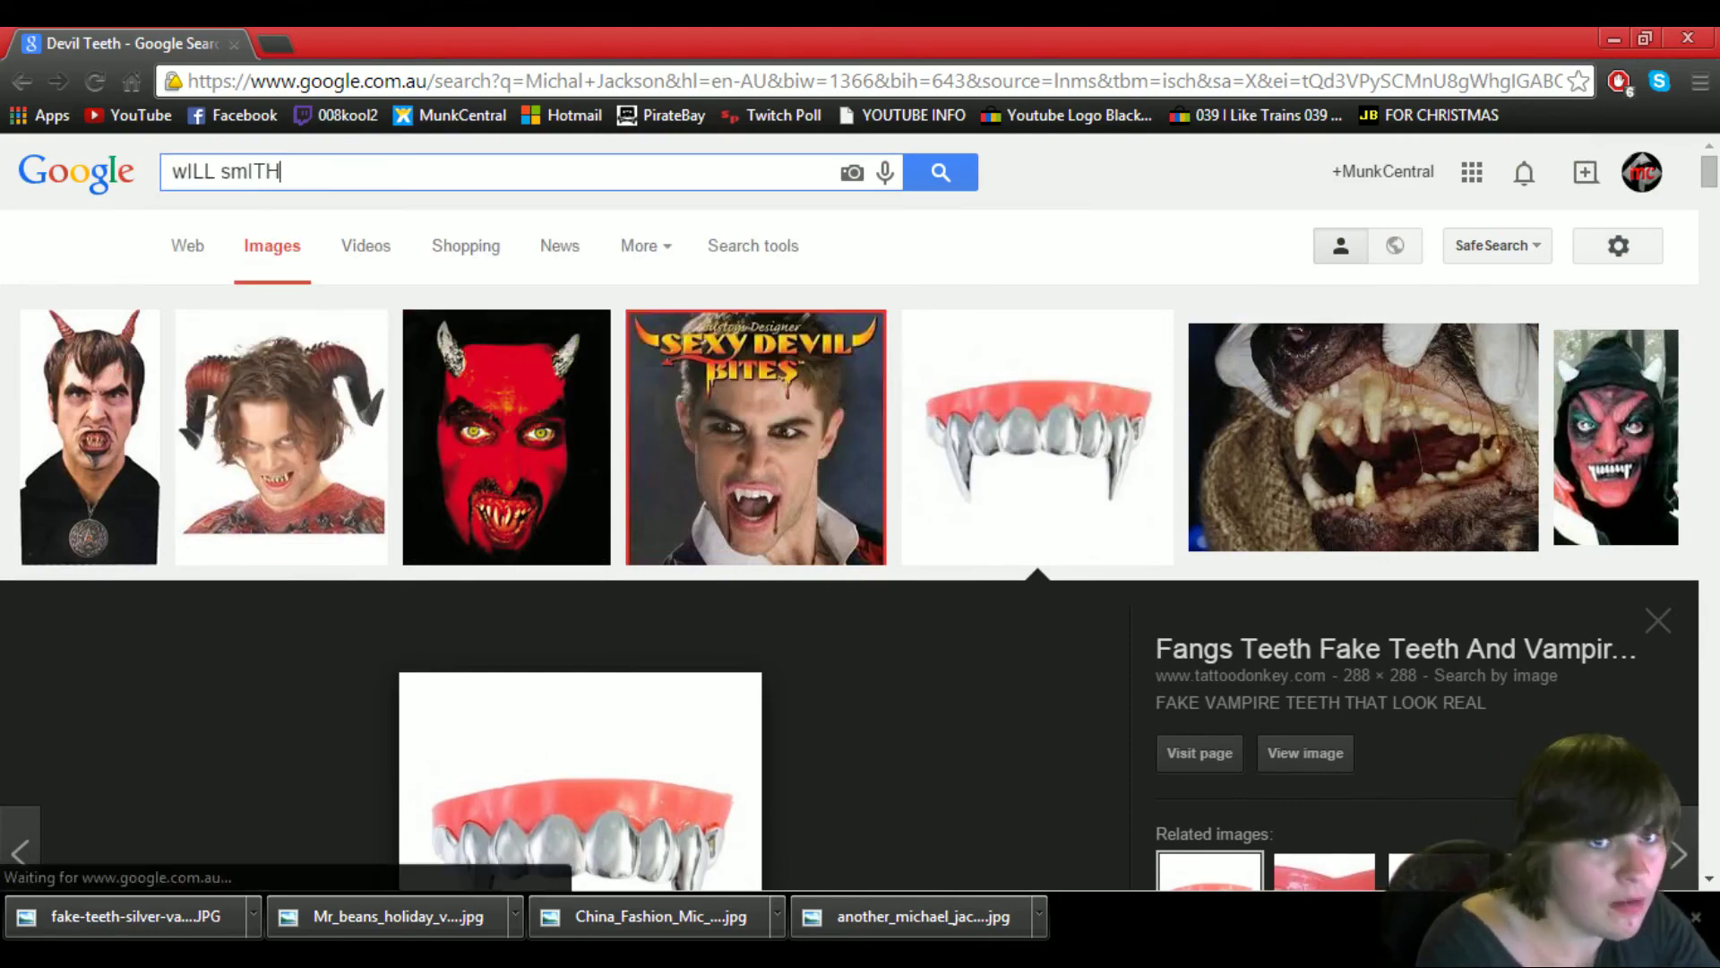
key("Return")
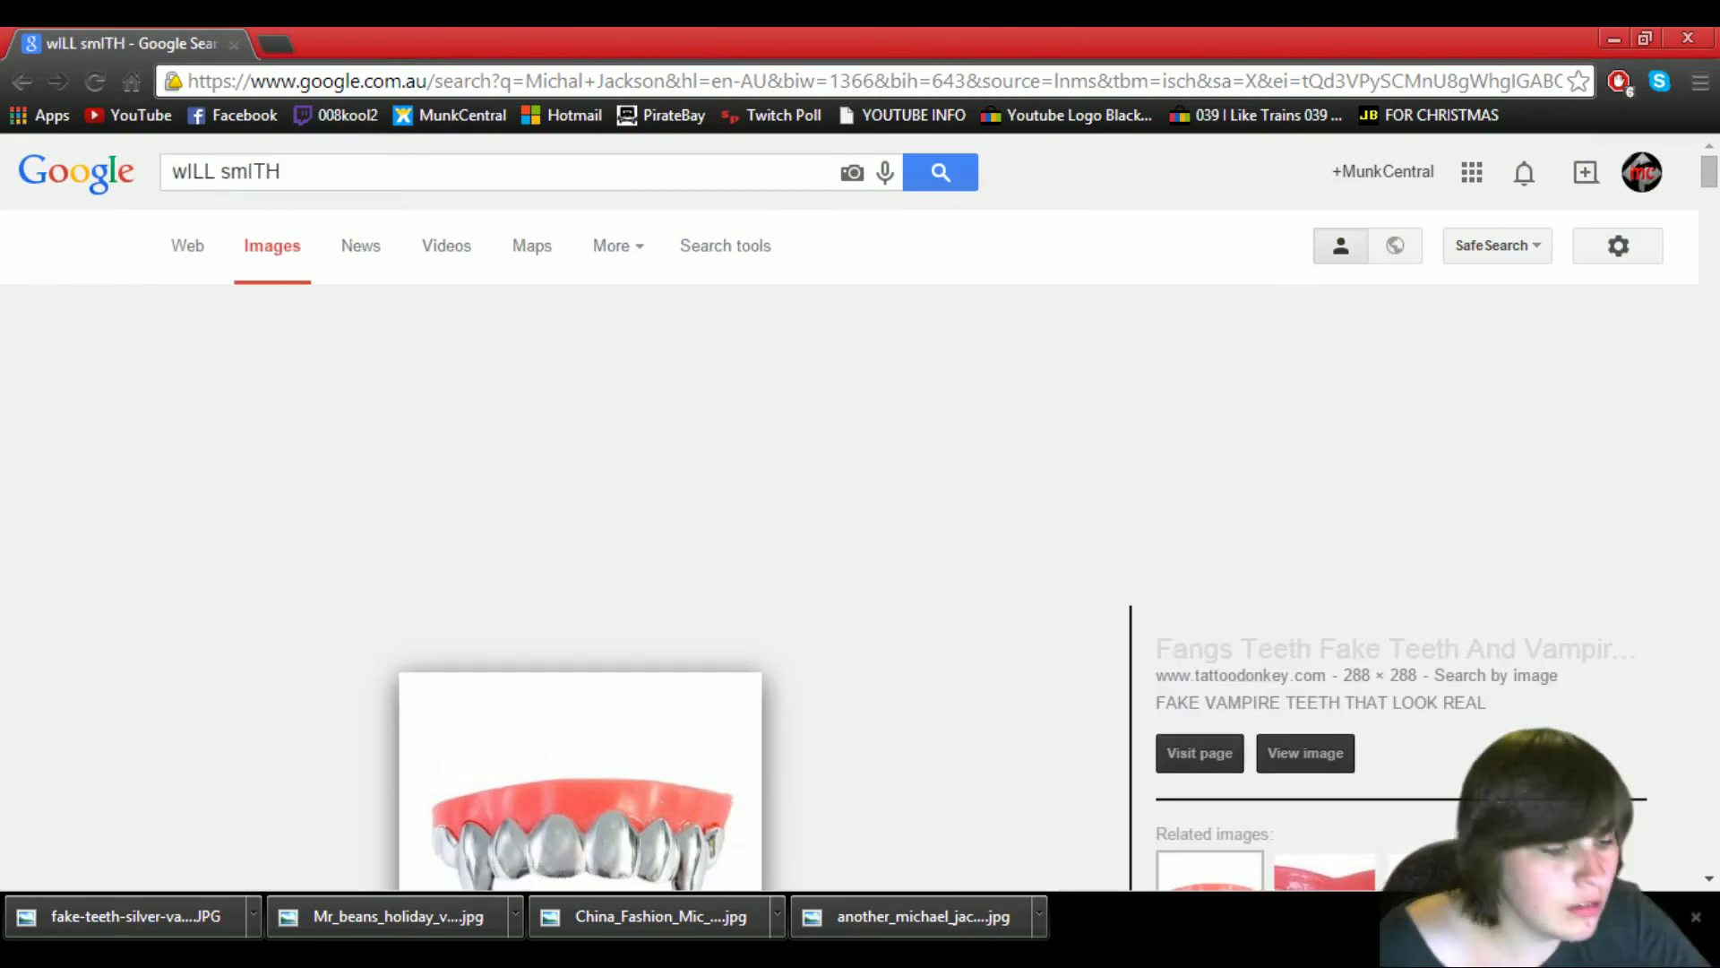
Save a Will Smith portrait as 600full-will-smith-1.jpg and return to Photoshop
scroll(451, 475, "down", 2)
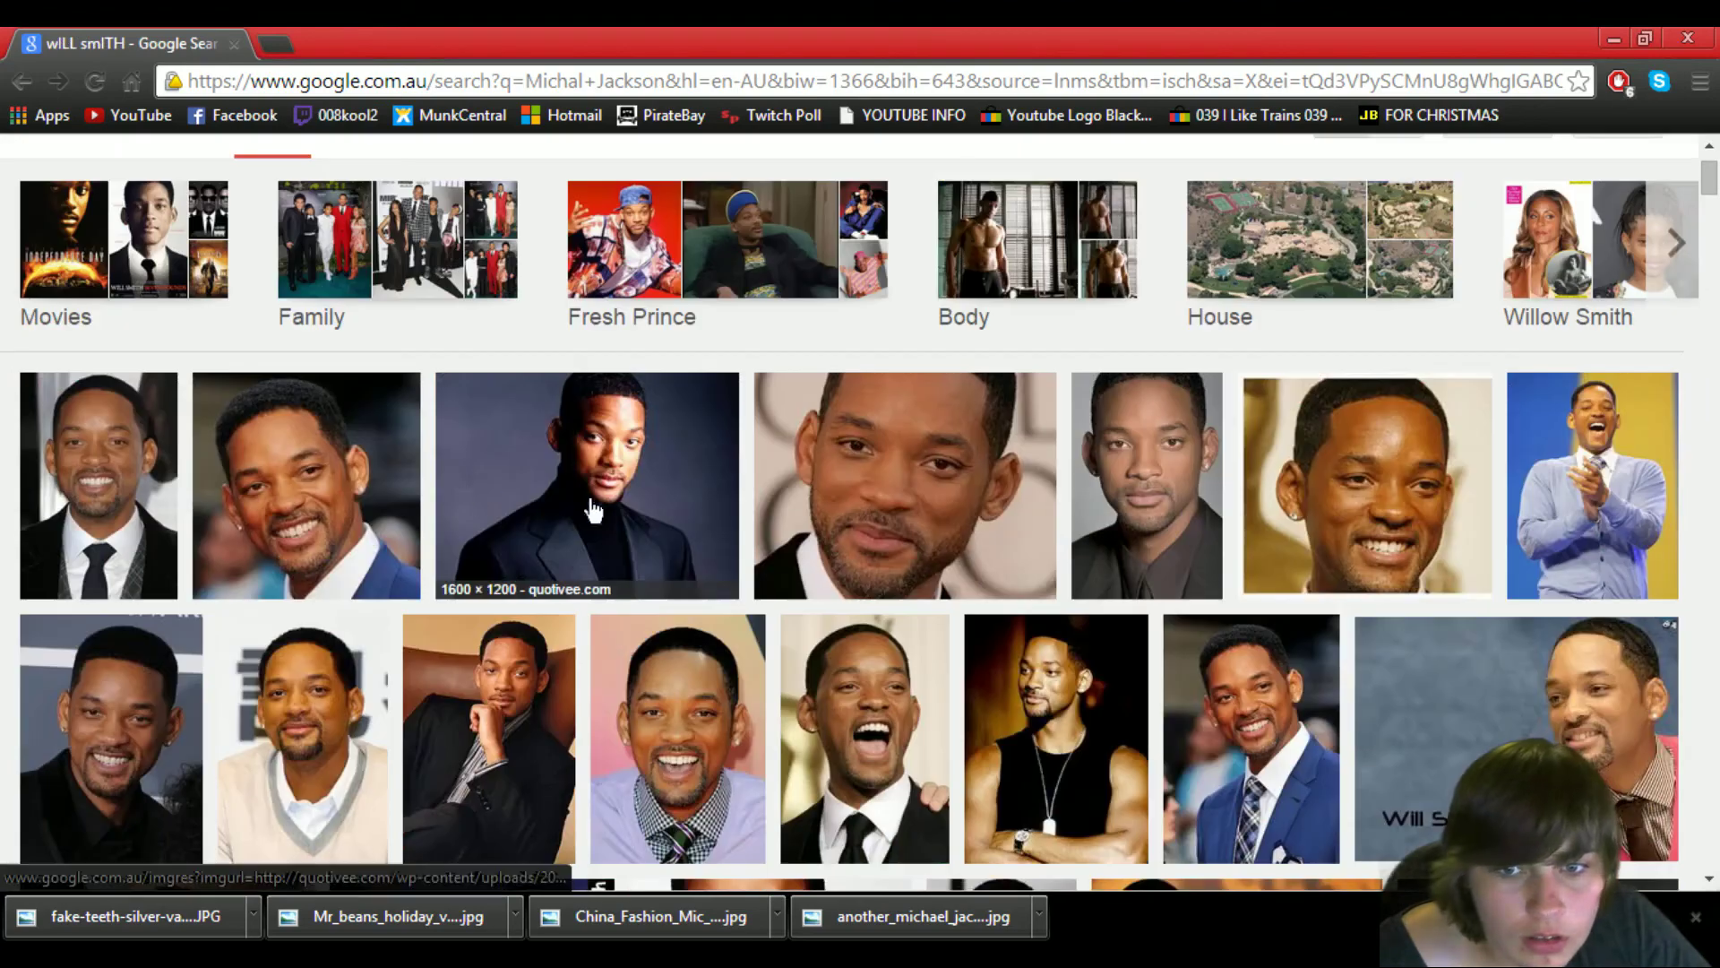
left_click(1134, 515)
right_click(673, 576)
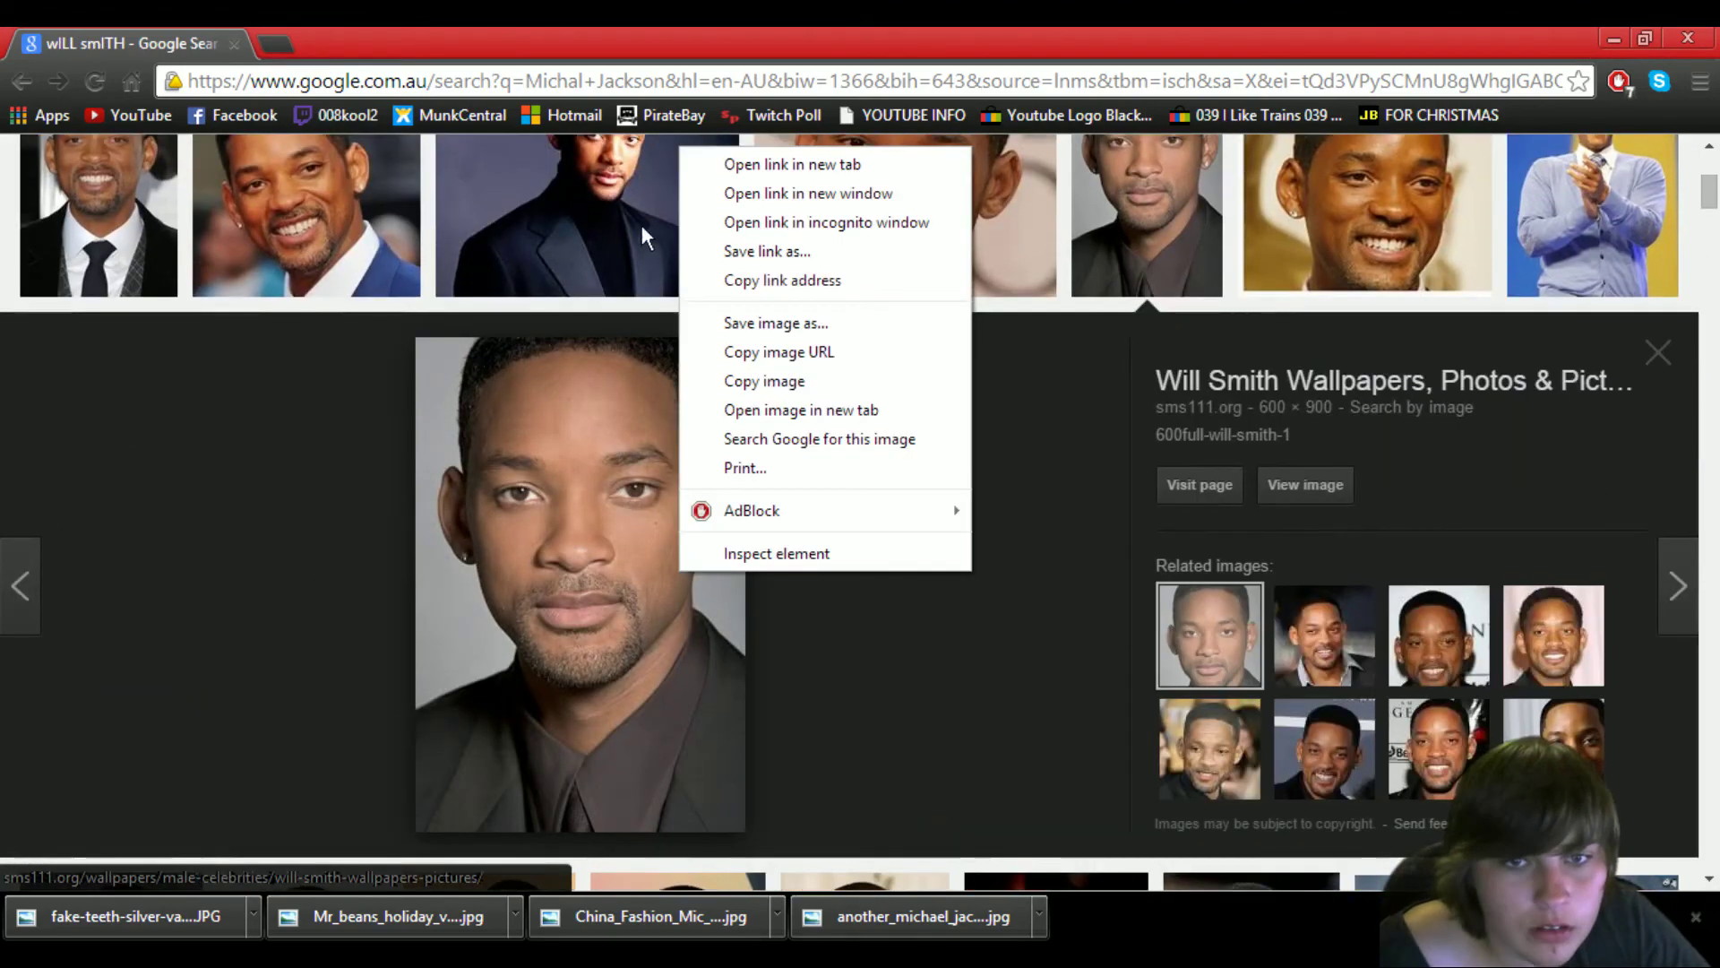
left_click(766, 312)
left_click(1242, 576)
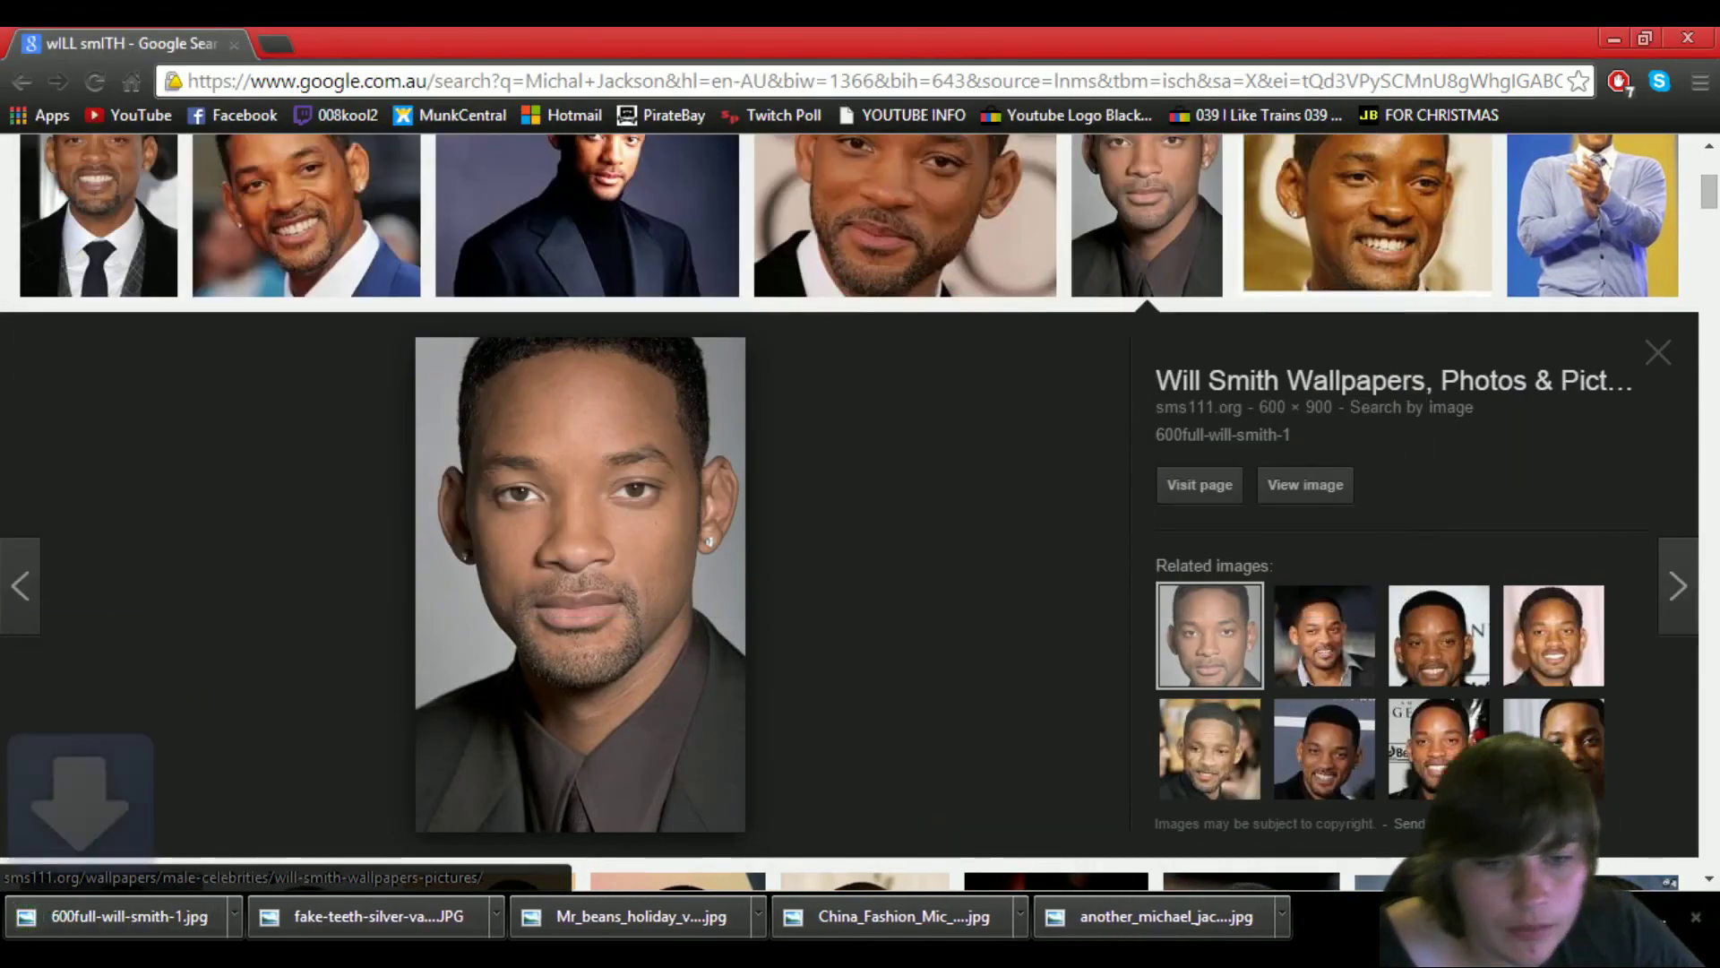
left_click(1696, 917)
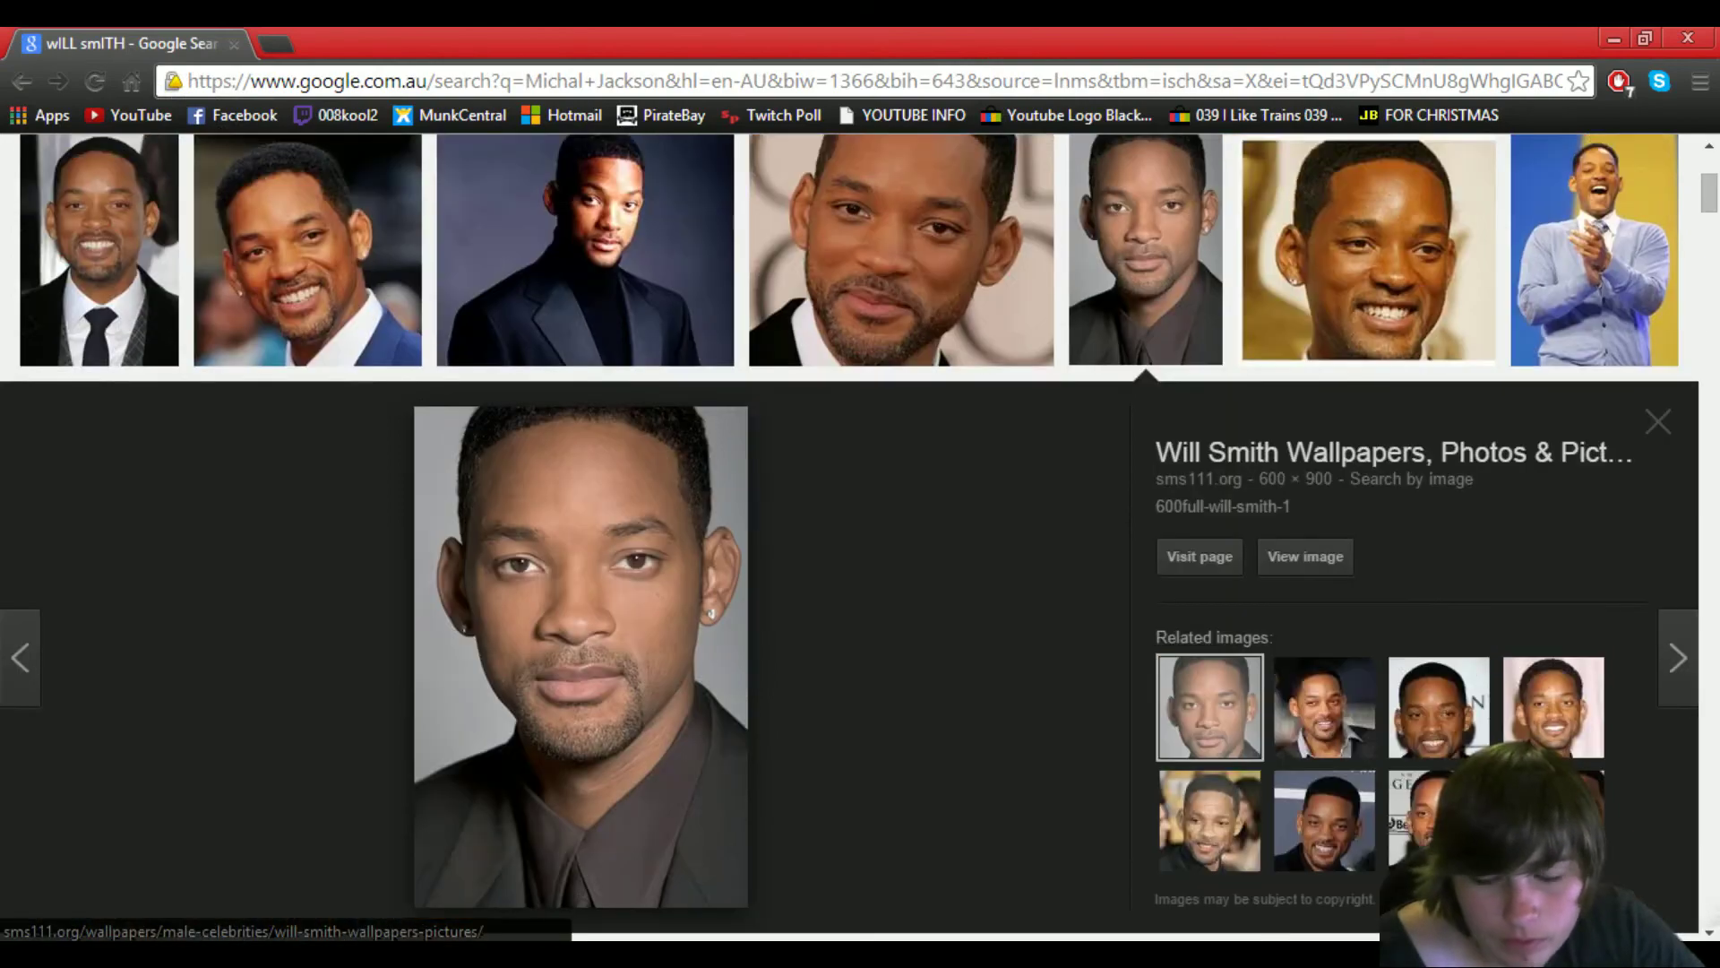
left_click(873, 833)
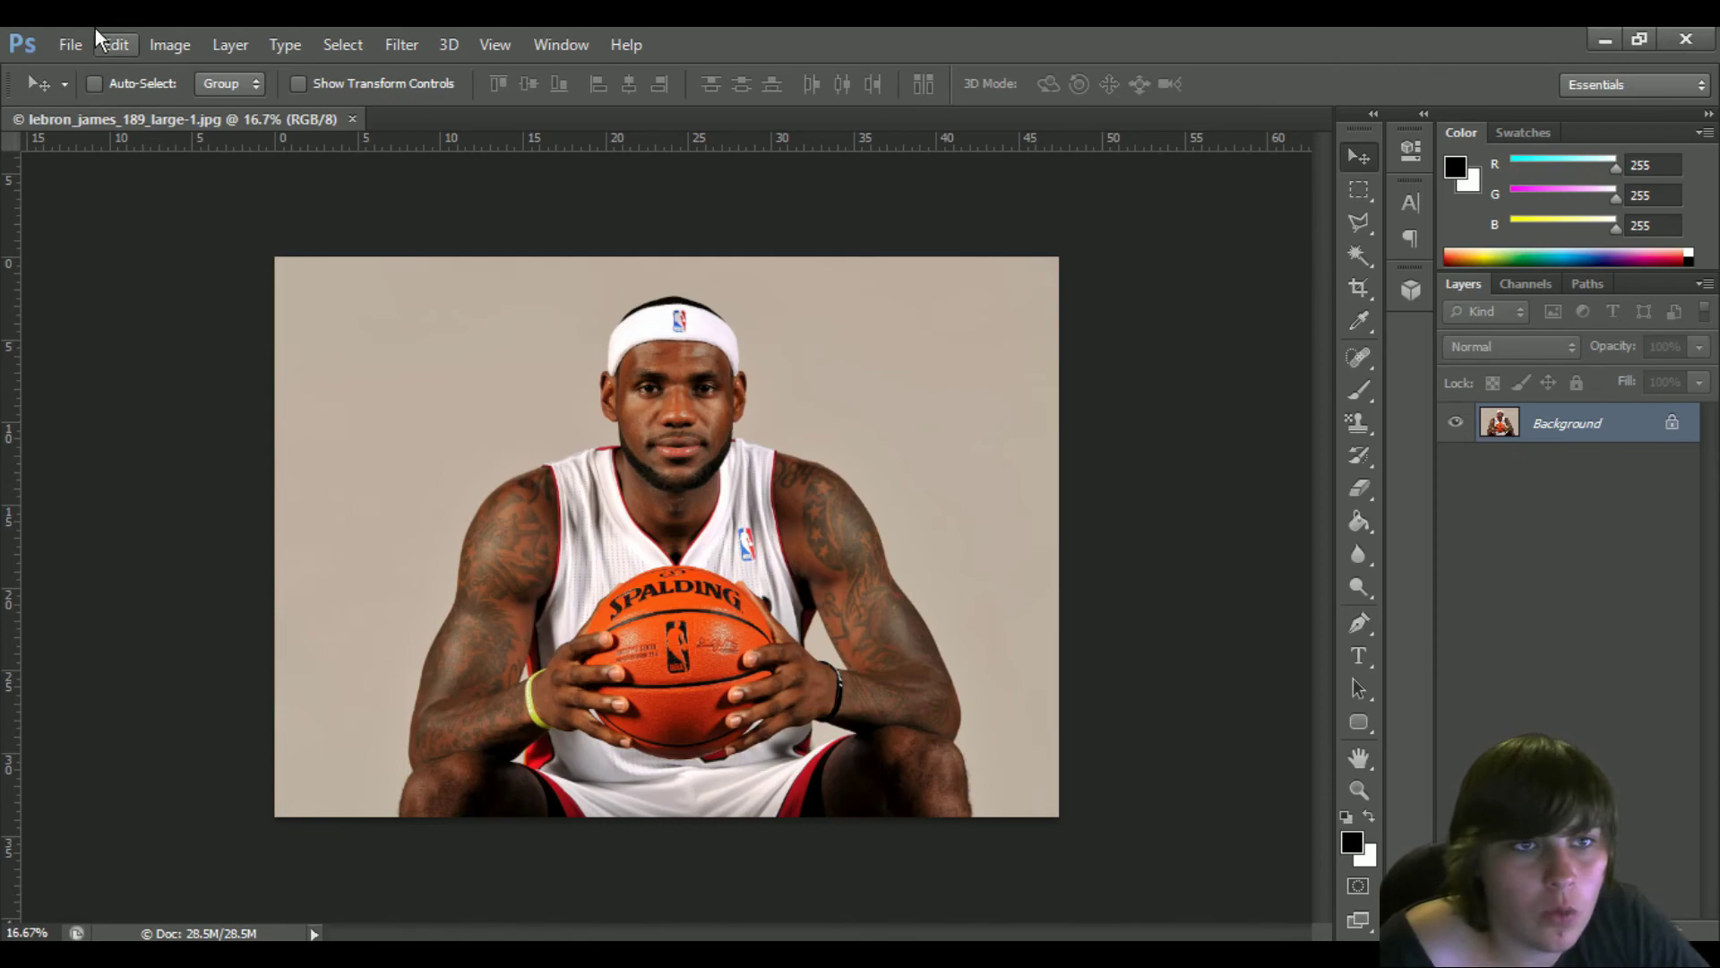
Open the saved Will Smith image, then the Lucker!! photo from the Desktop
left_click(70, 44)
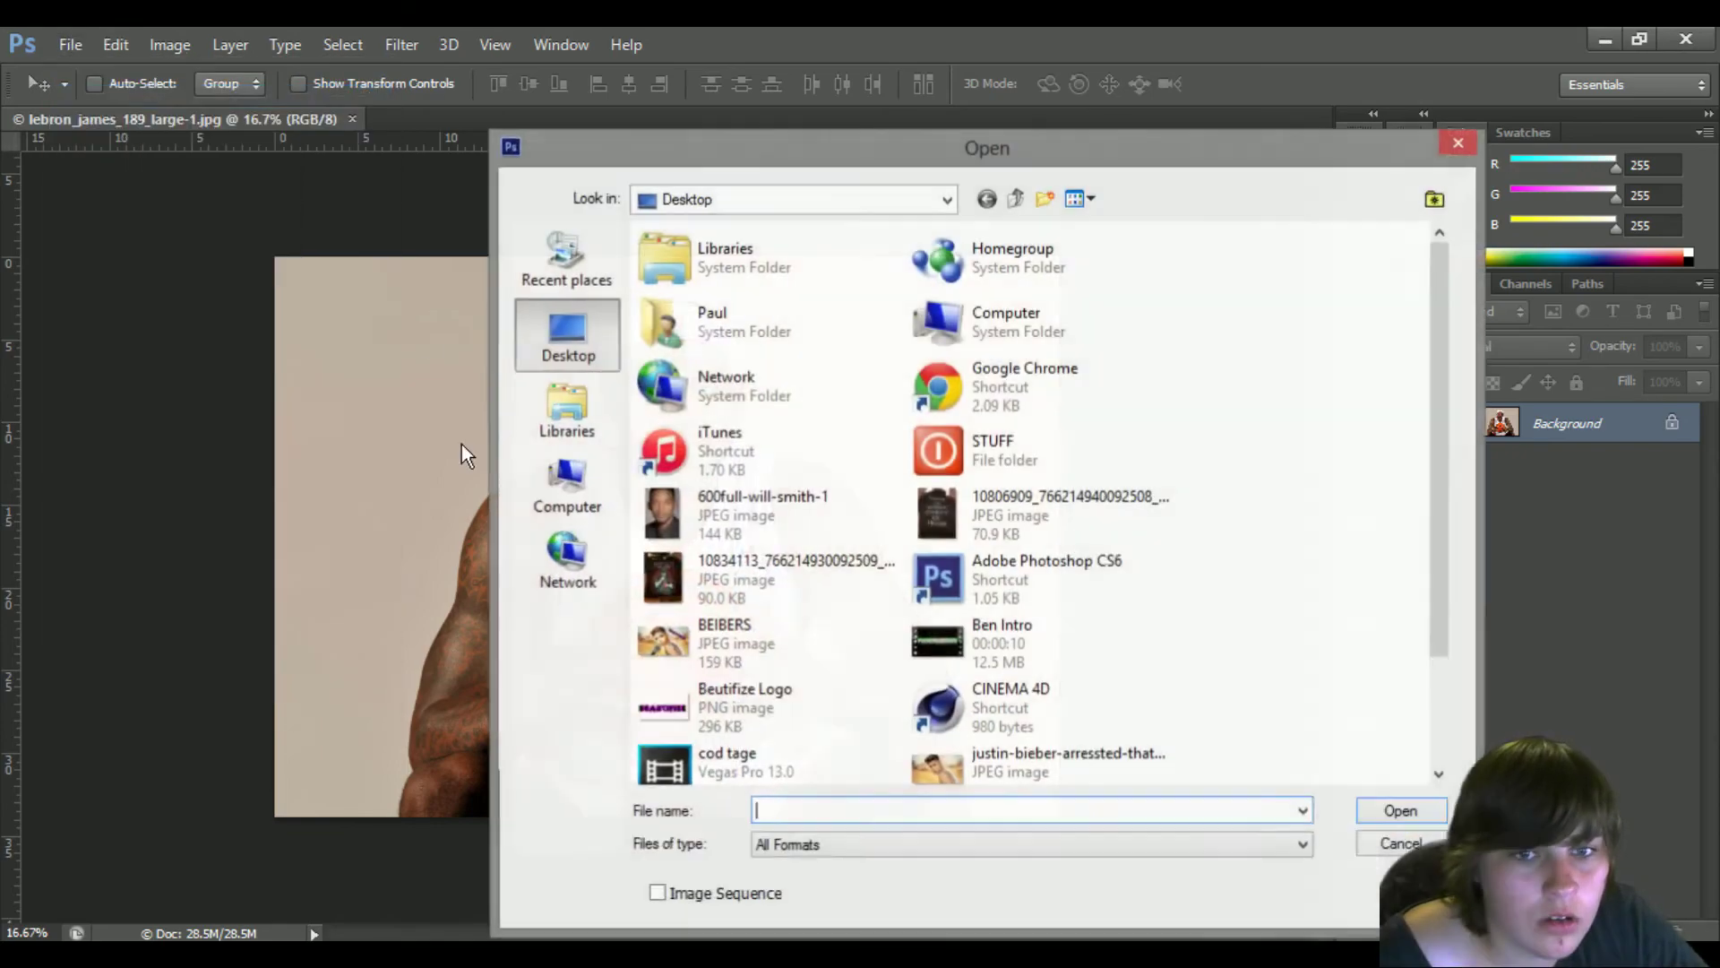
double_click(691, 523)
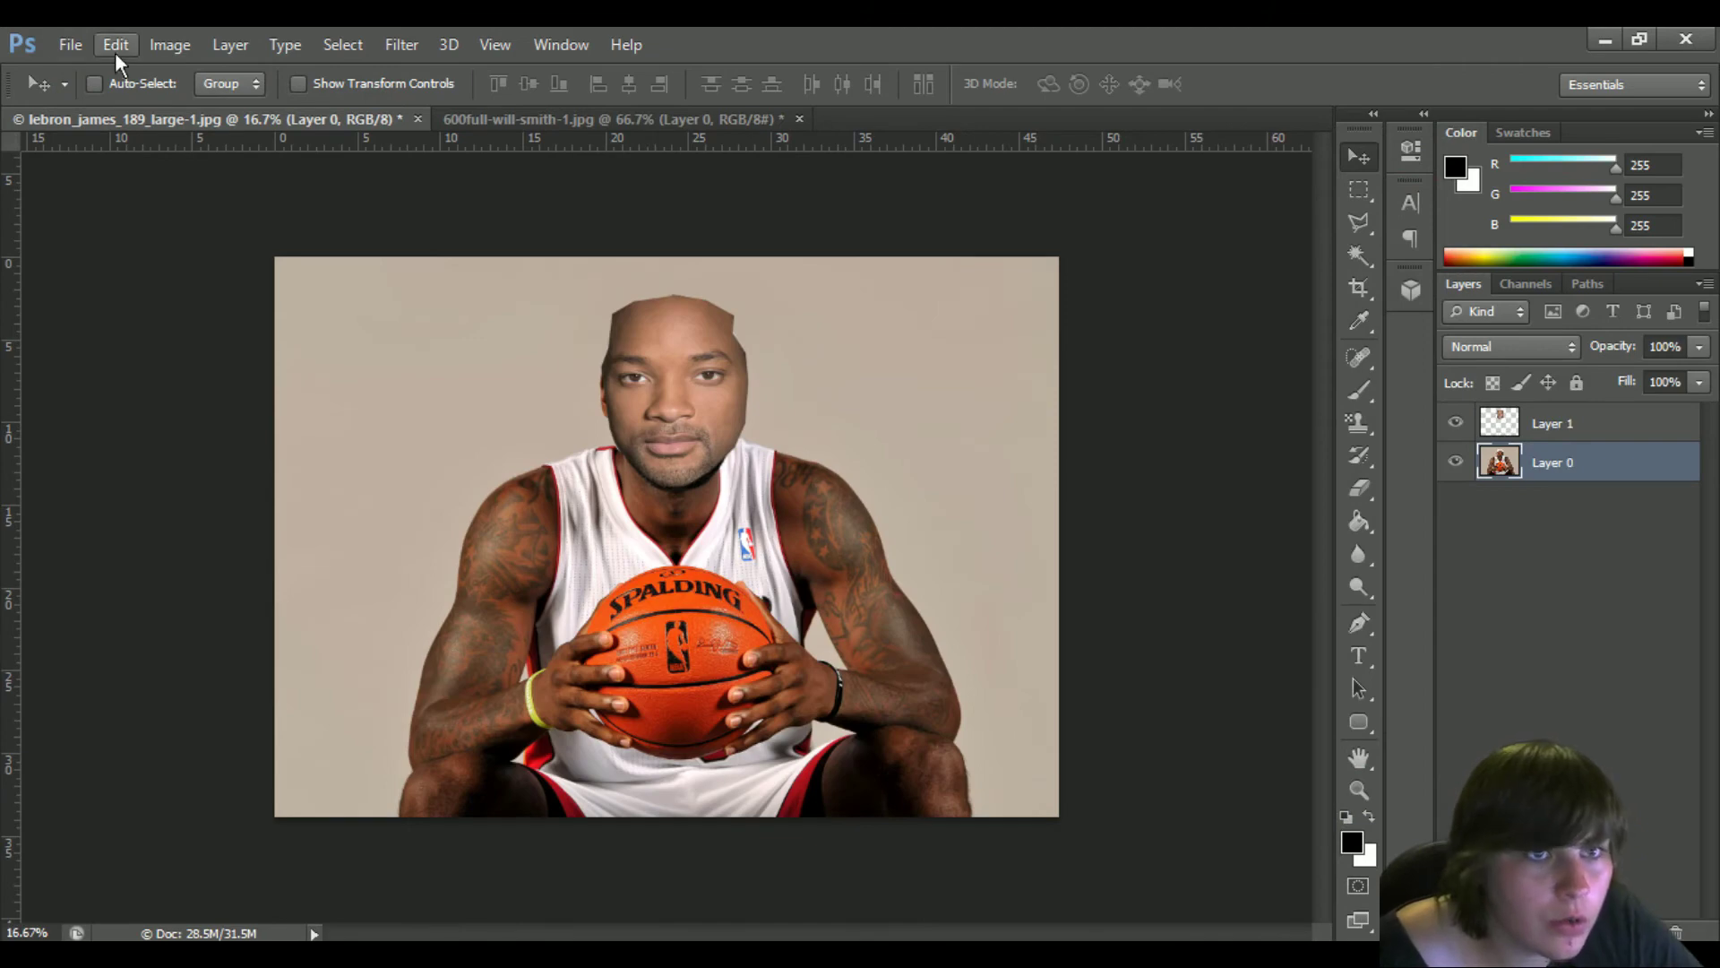
left_click(70, 44)
left_click(85, 96)
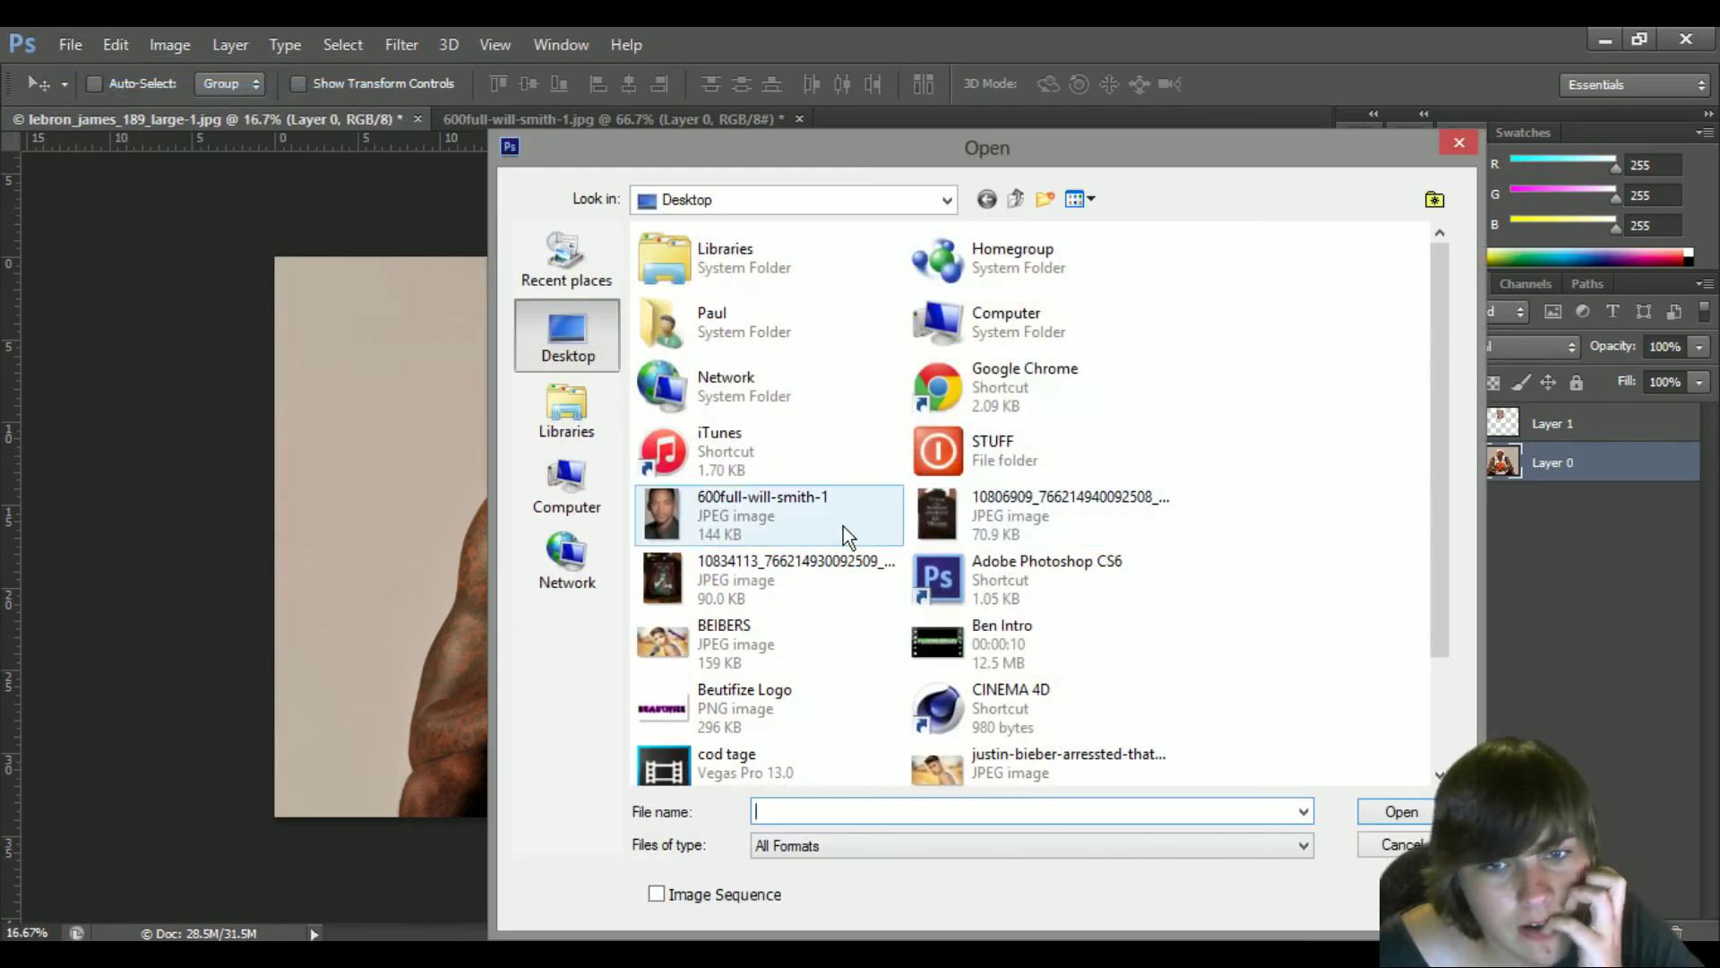
left_click_drag(1432, 509, 1406, 624)
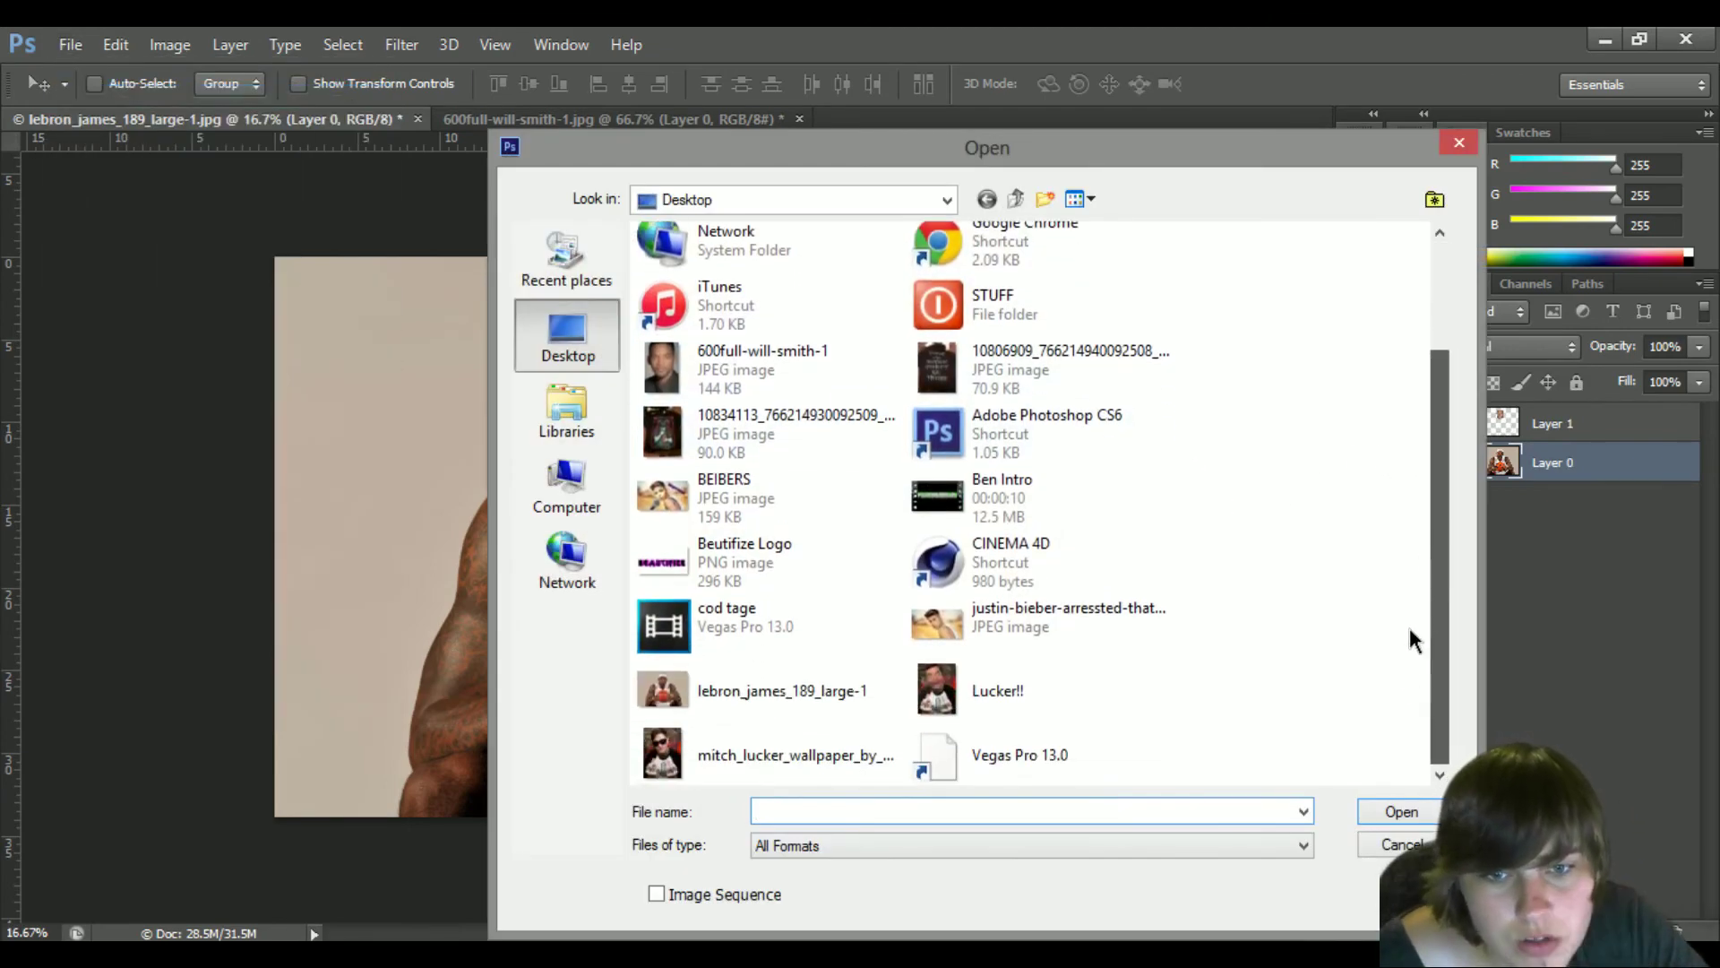
double_click(989, 702)
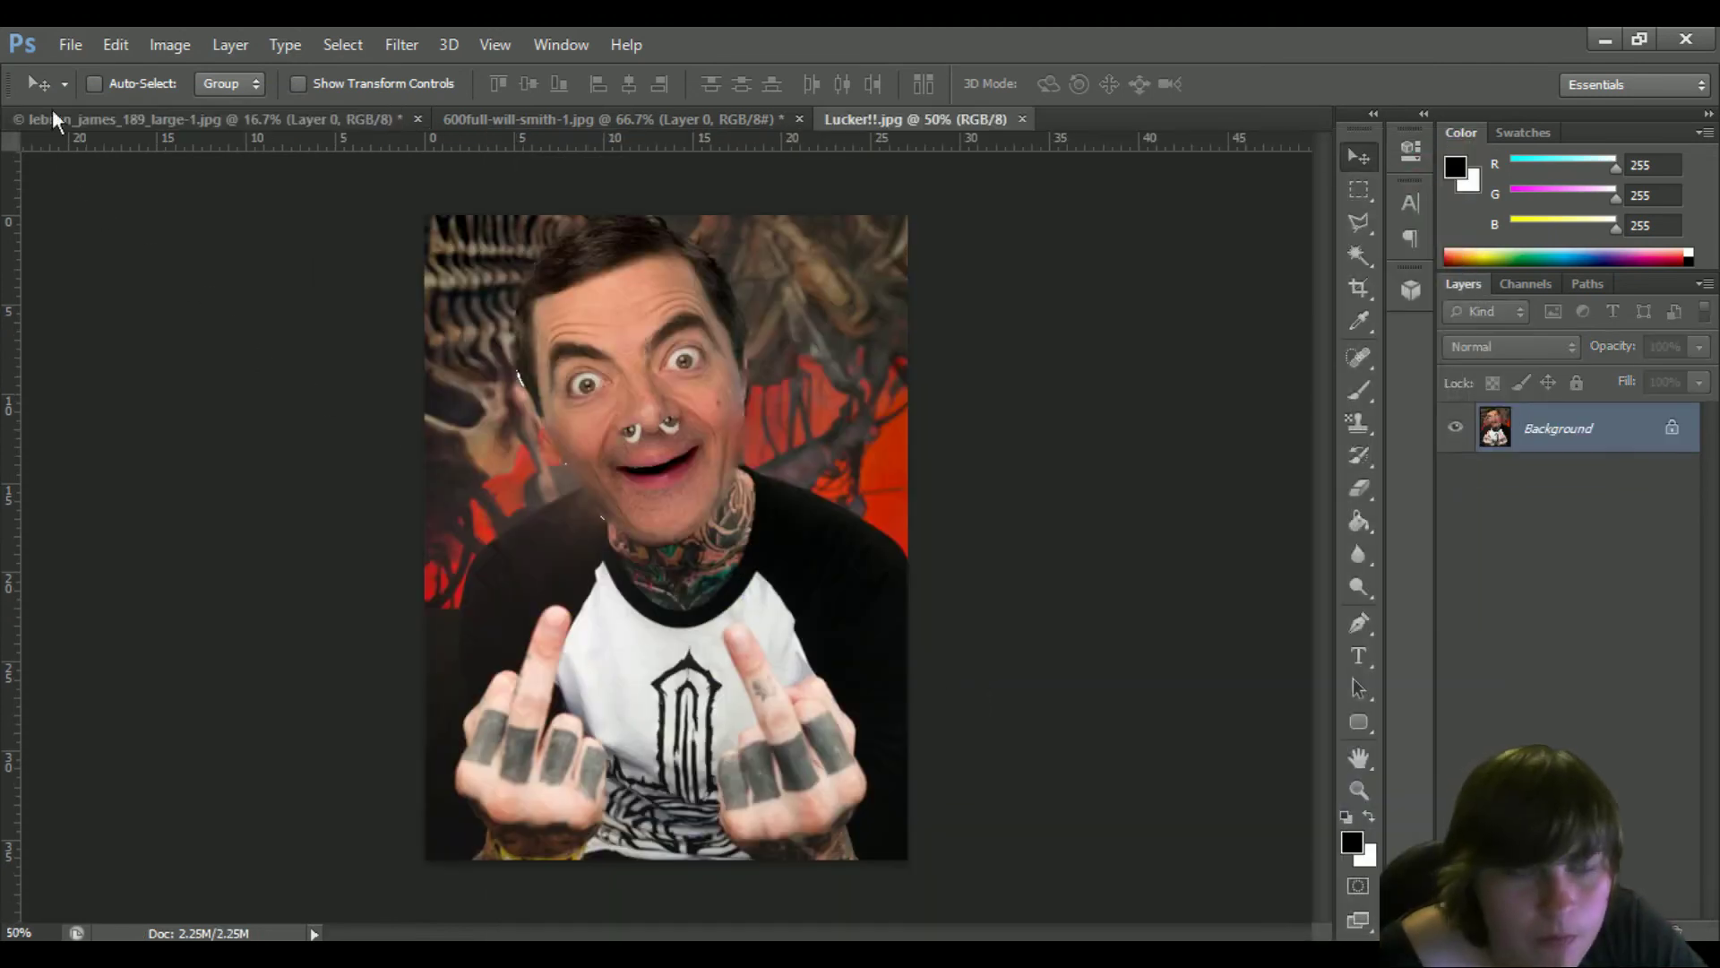
Place the Beutifize Logo on the Lucker!! photo, shrunk to about 19% over the shirt
left_click(71, 44)
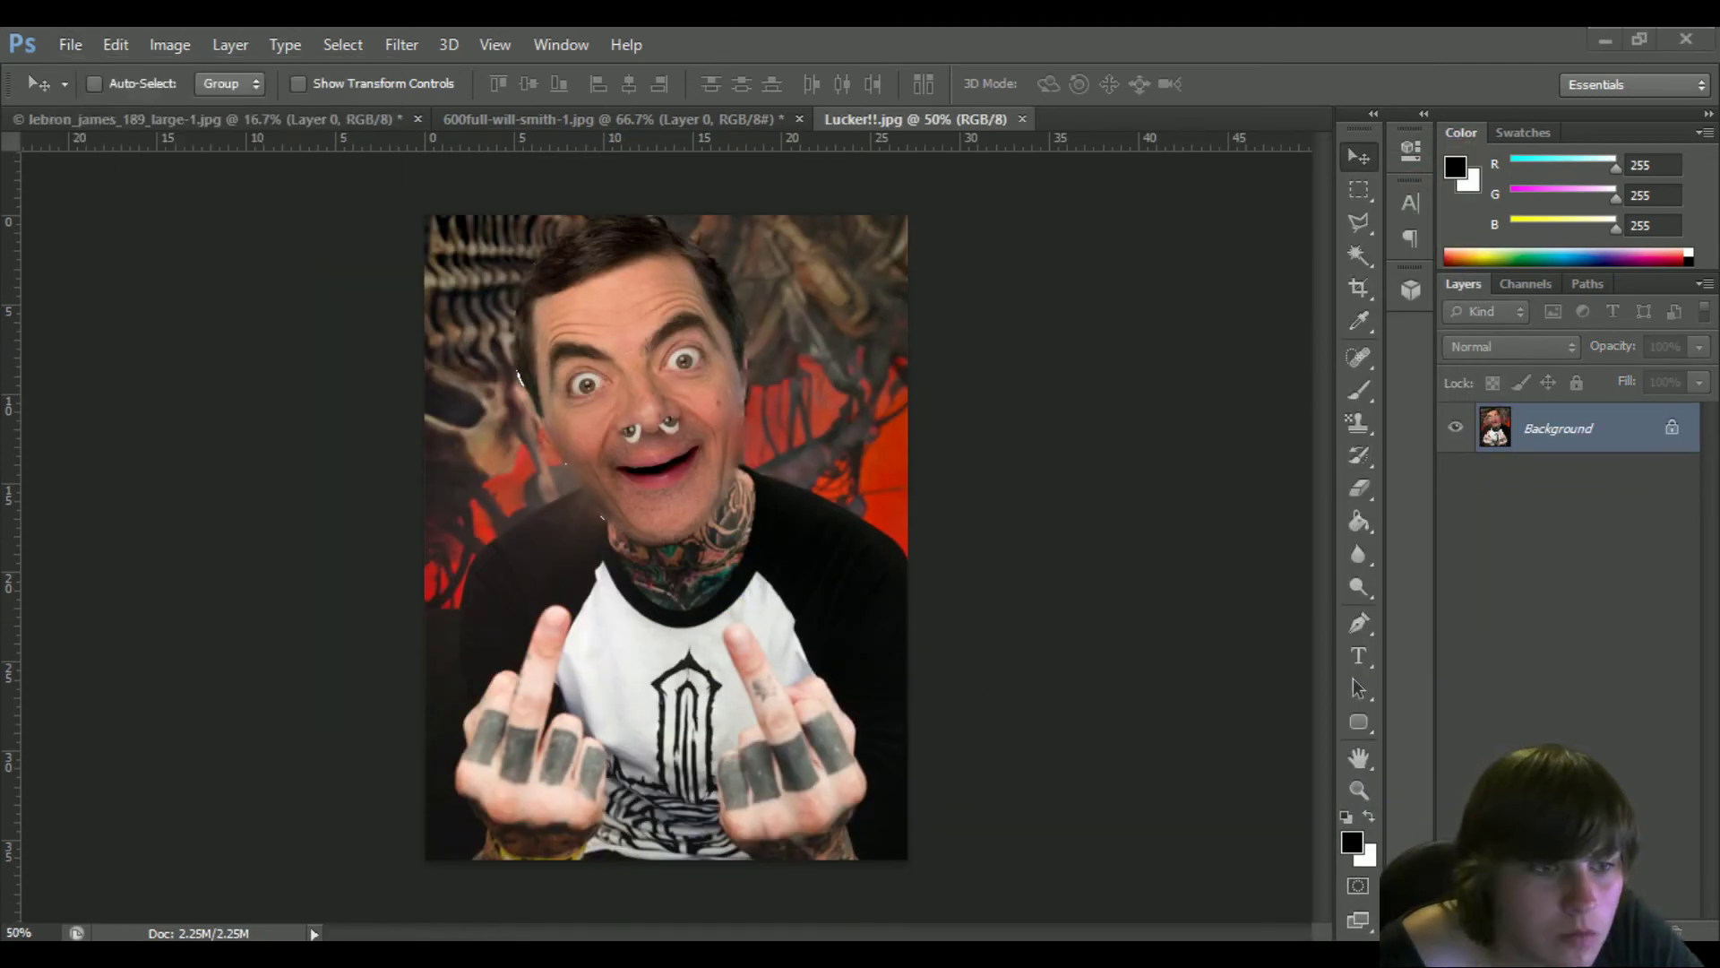
left_click_drag(703, 663, 707, 668)
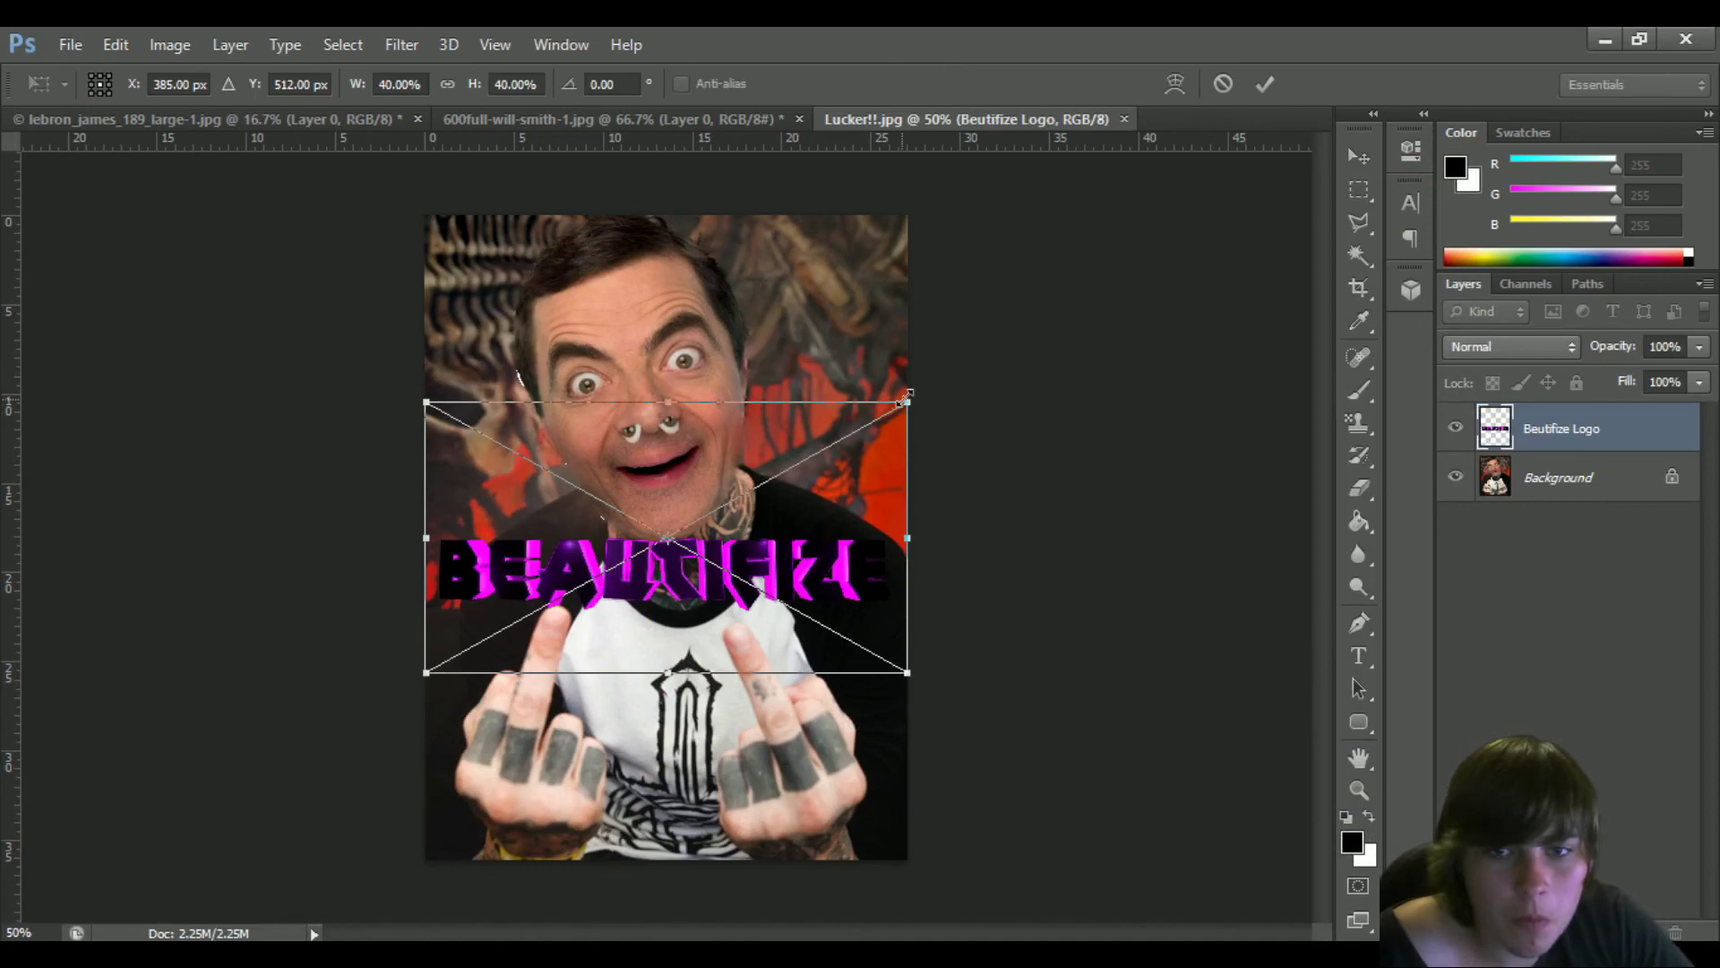
left_click_drag(905, 397, 681, 727)
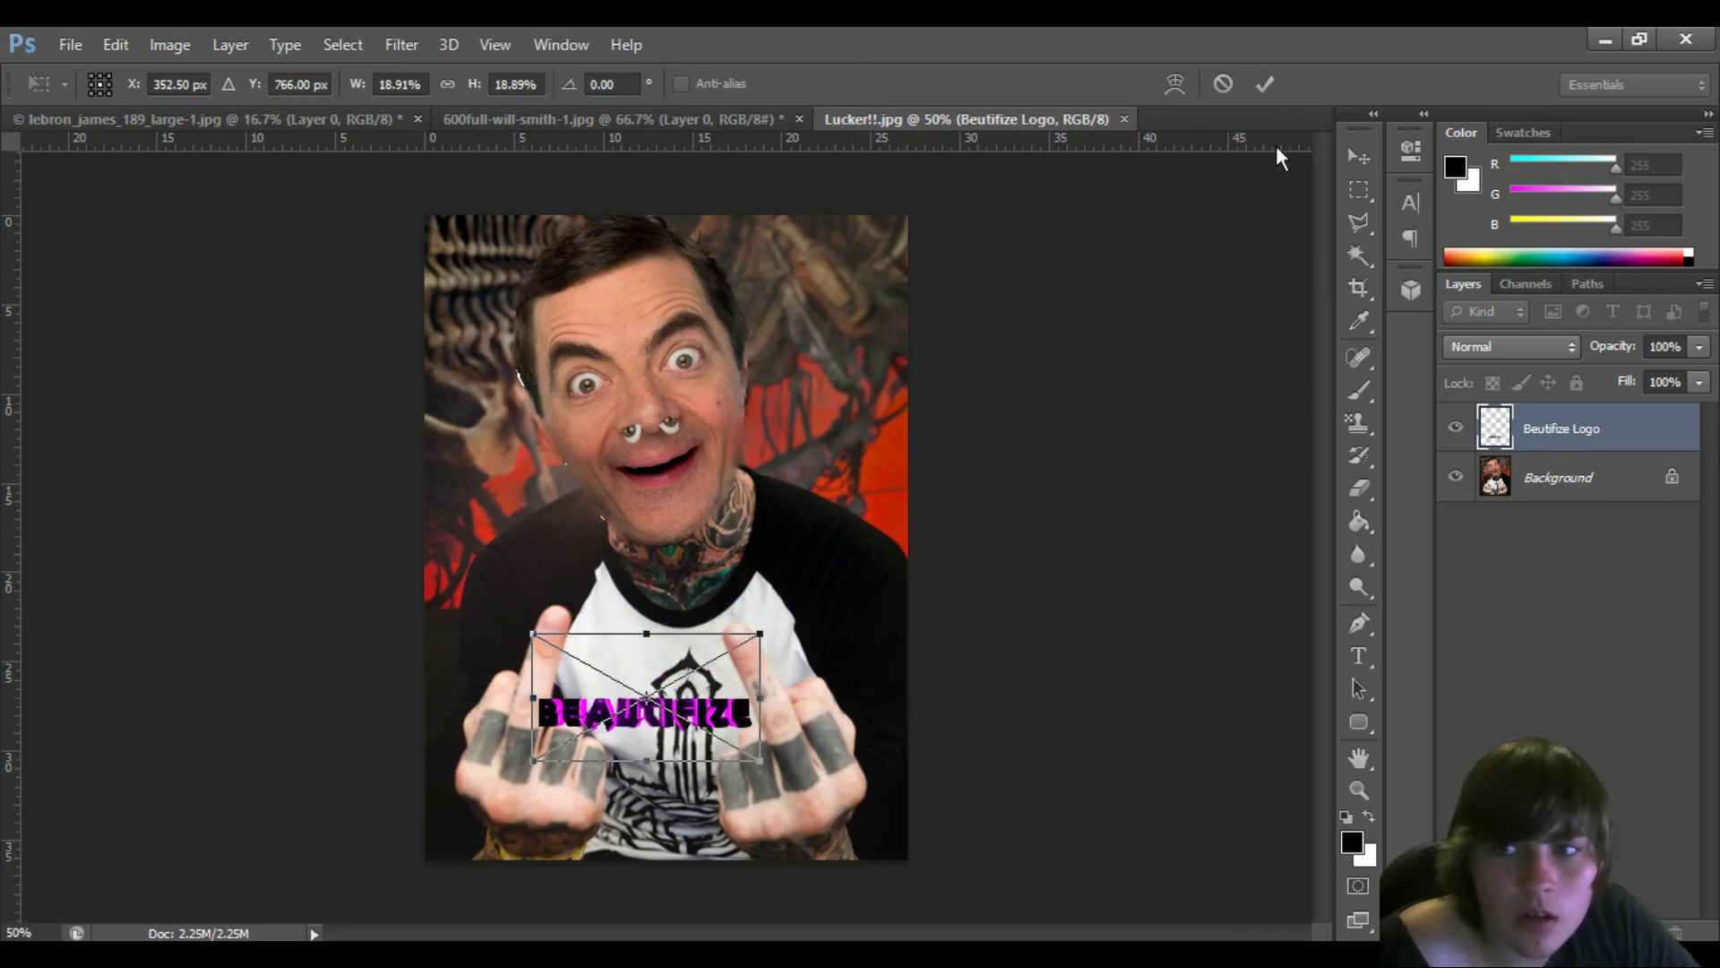
left_click(68, 42)
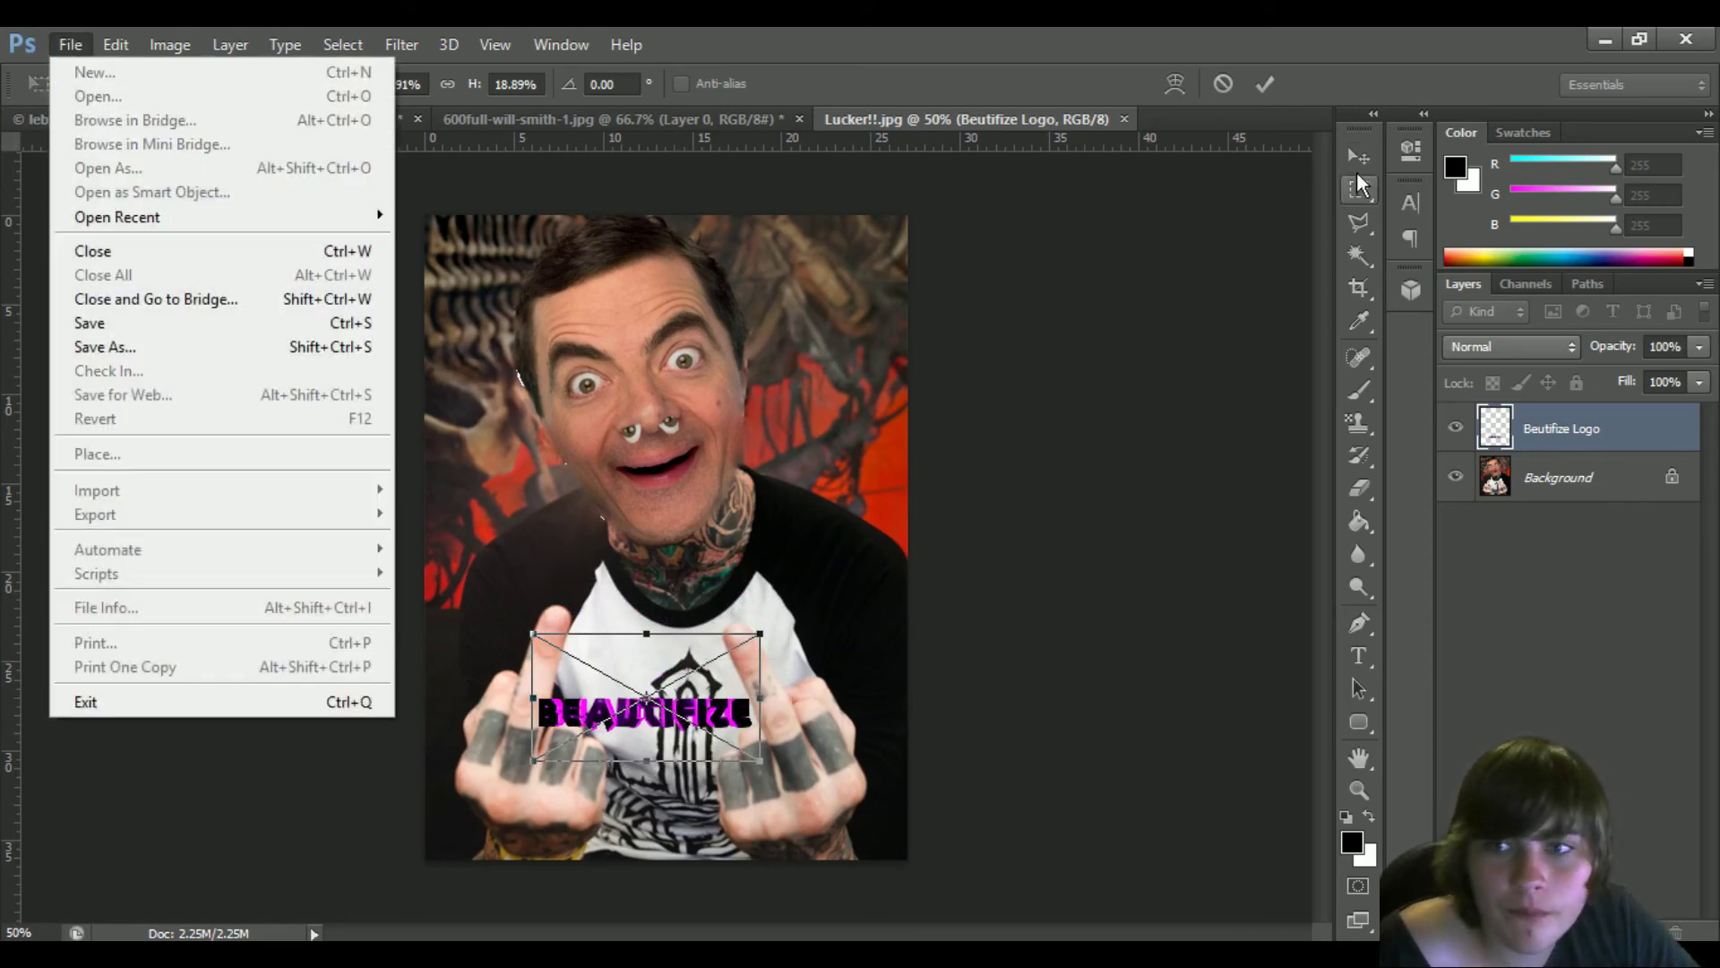
left_click(77, 69)
left_click(730, 397)
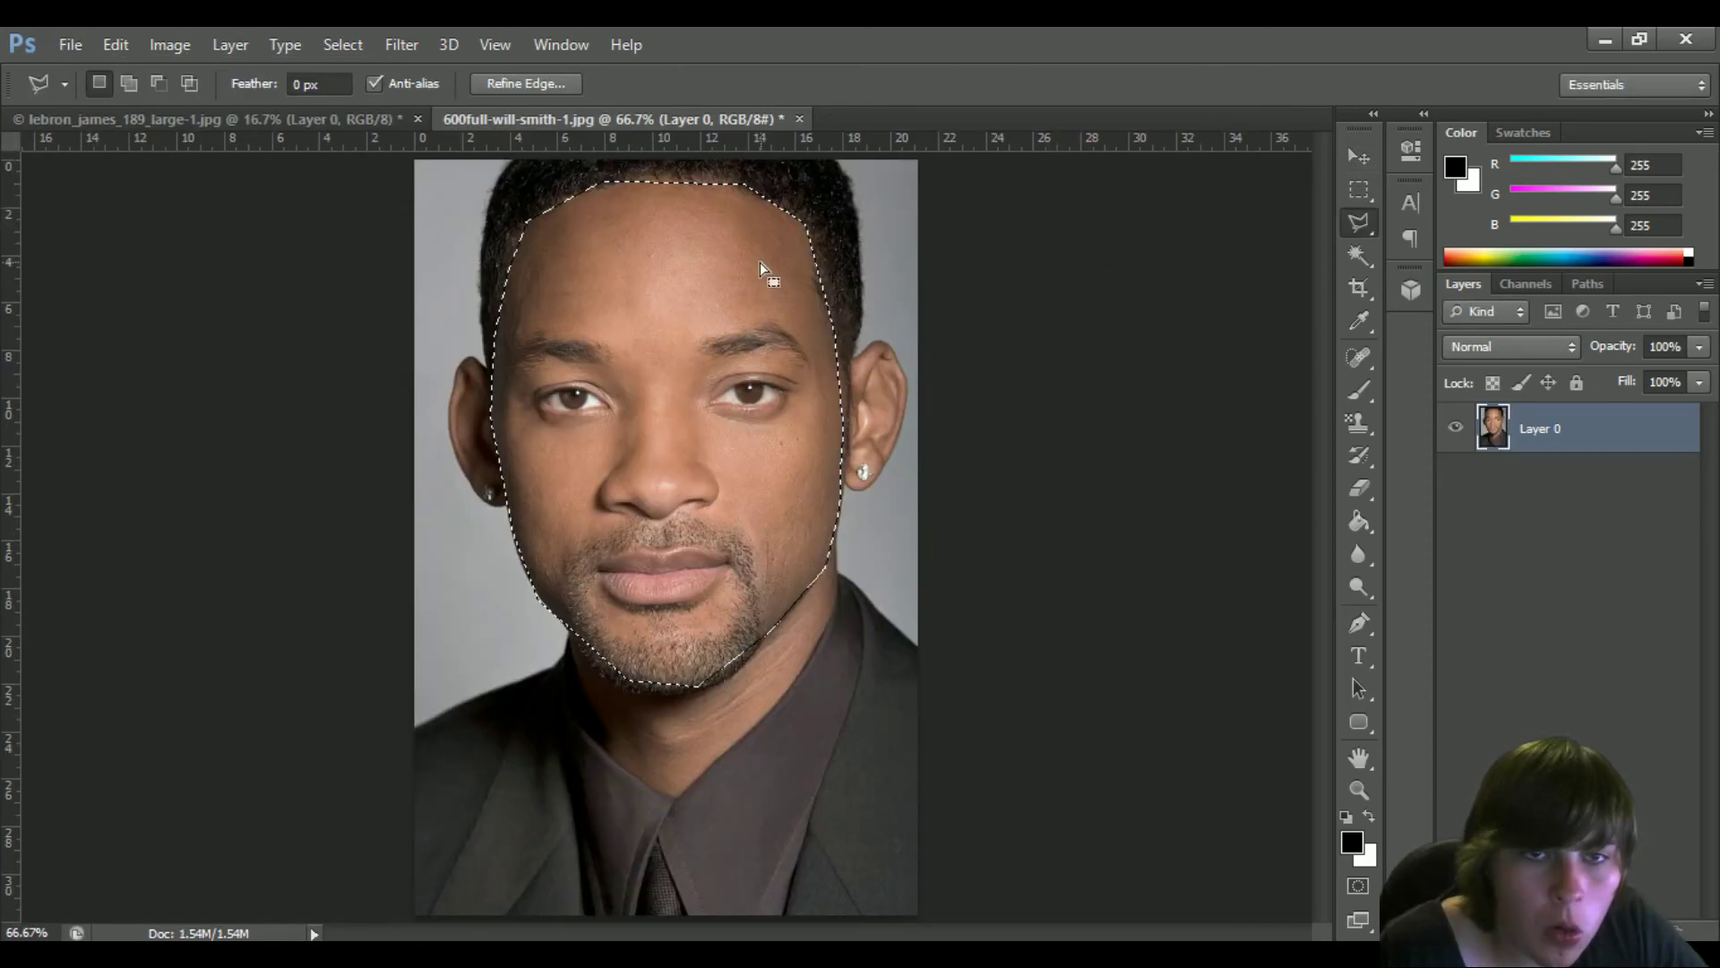
Paste Will Smith's face into the LeBron photo as Layer 1 and move it onto LeBron's face
left_click(301, 120)
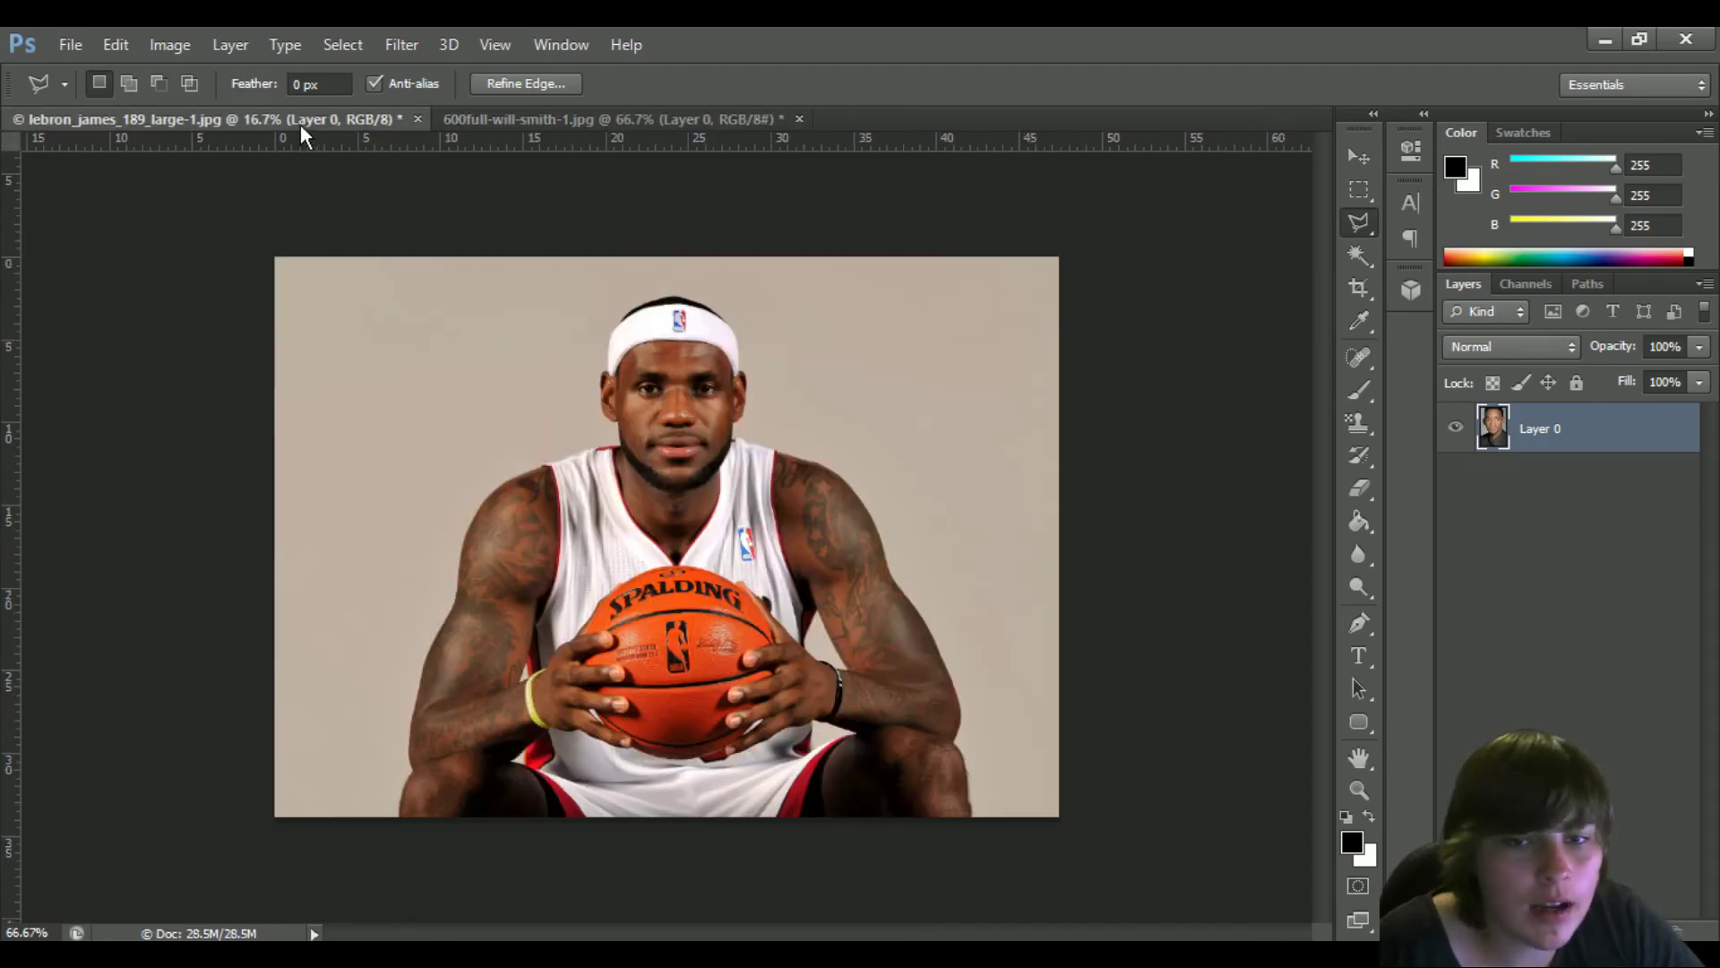
key("ctrl+v")
key("ctrl+t")
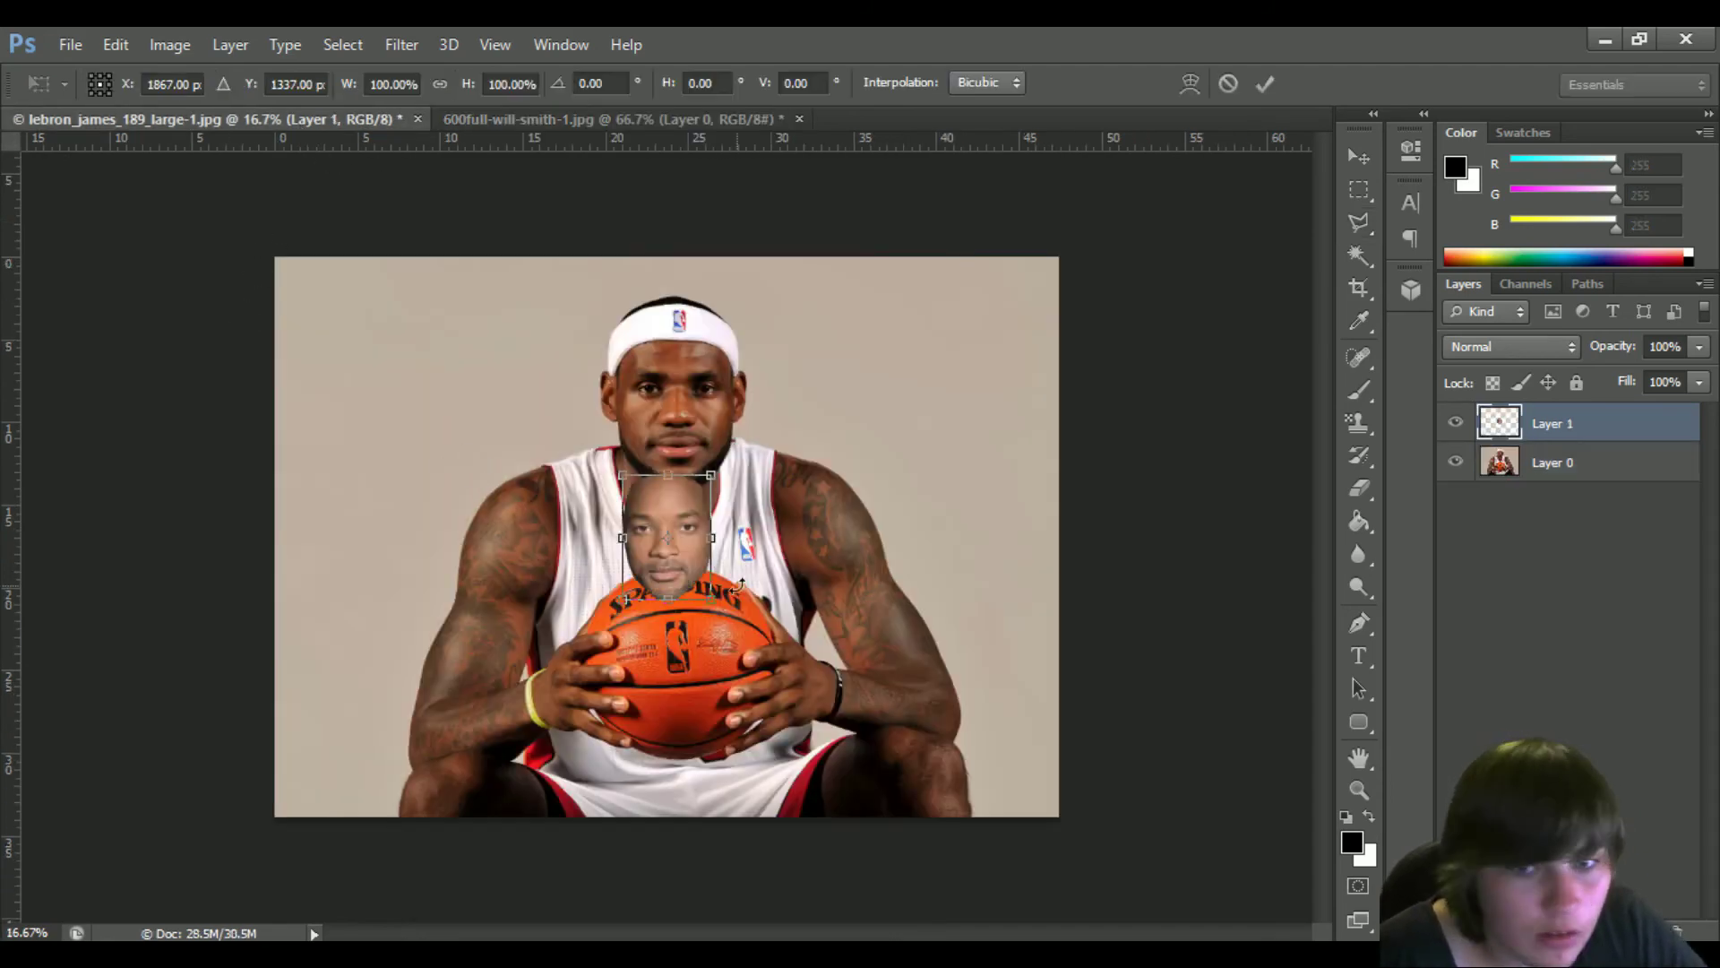
left_click_drag(684, 560, 732, 295)
left_click_drag(691, 414, 695, 420)
Enlarge the pasted face to about 164% wide by 153% tall and apply the transform
left_click_drag(735, 302, 742, 298)
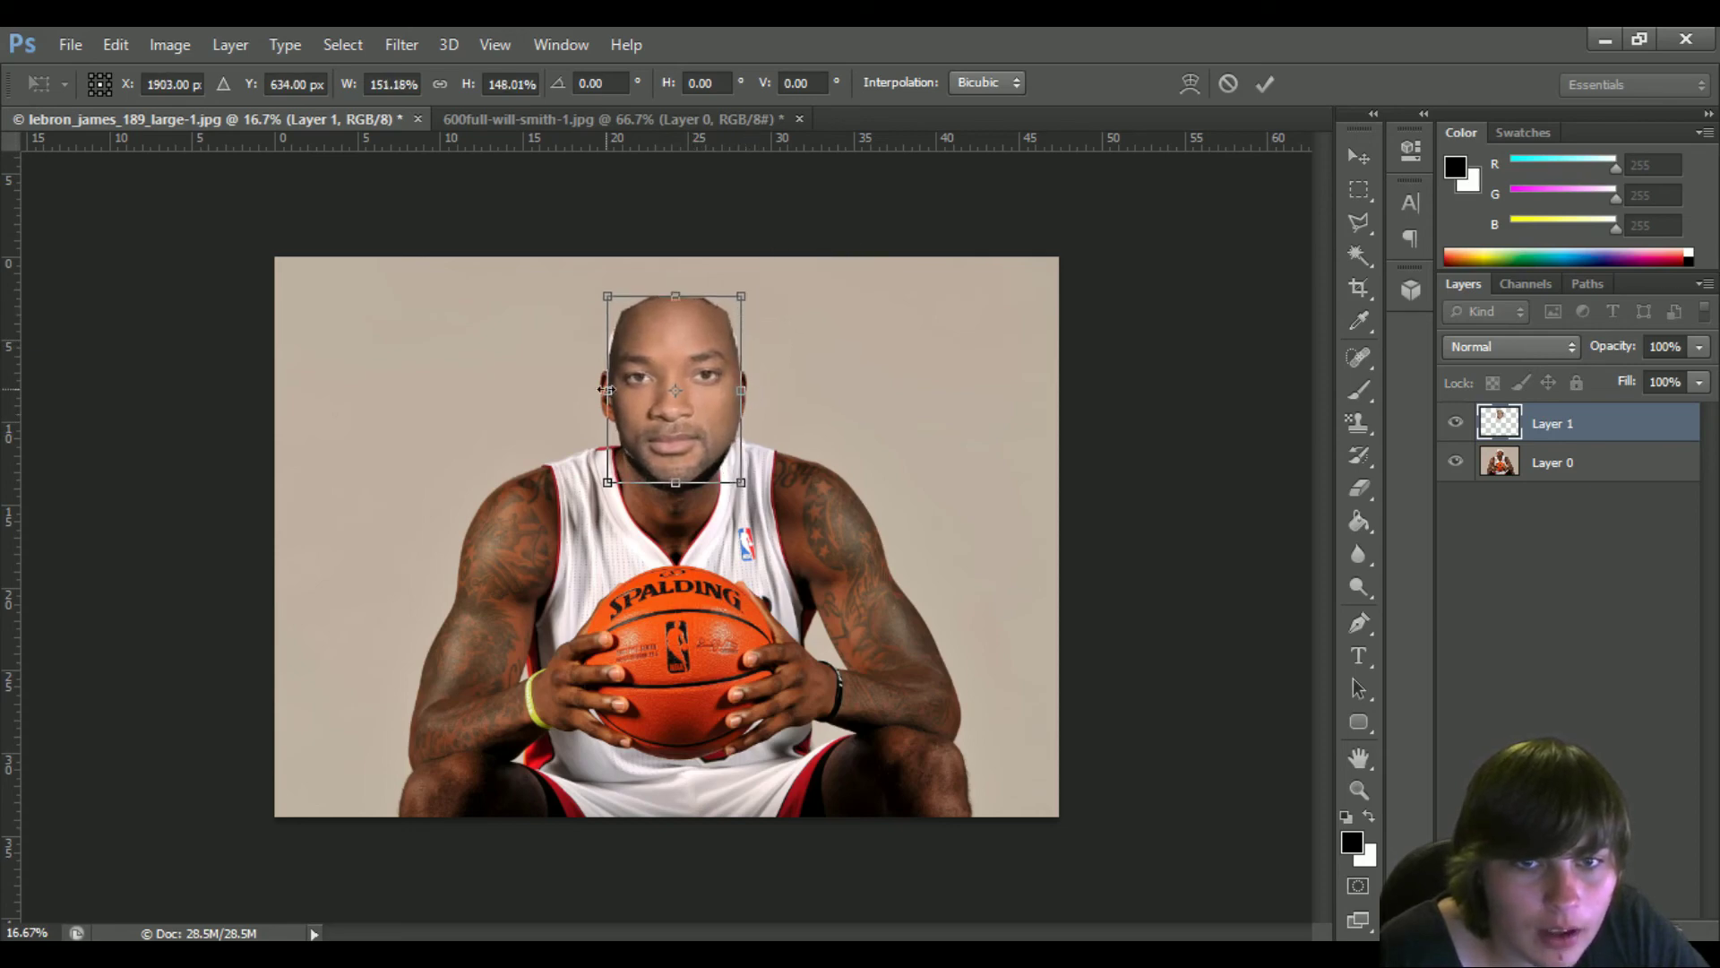
left_click_drag(602, 390, 596, 391)
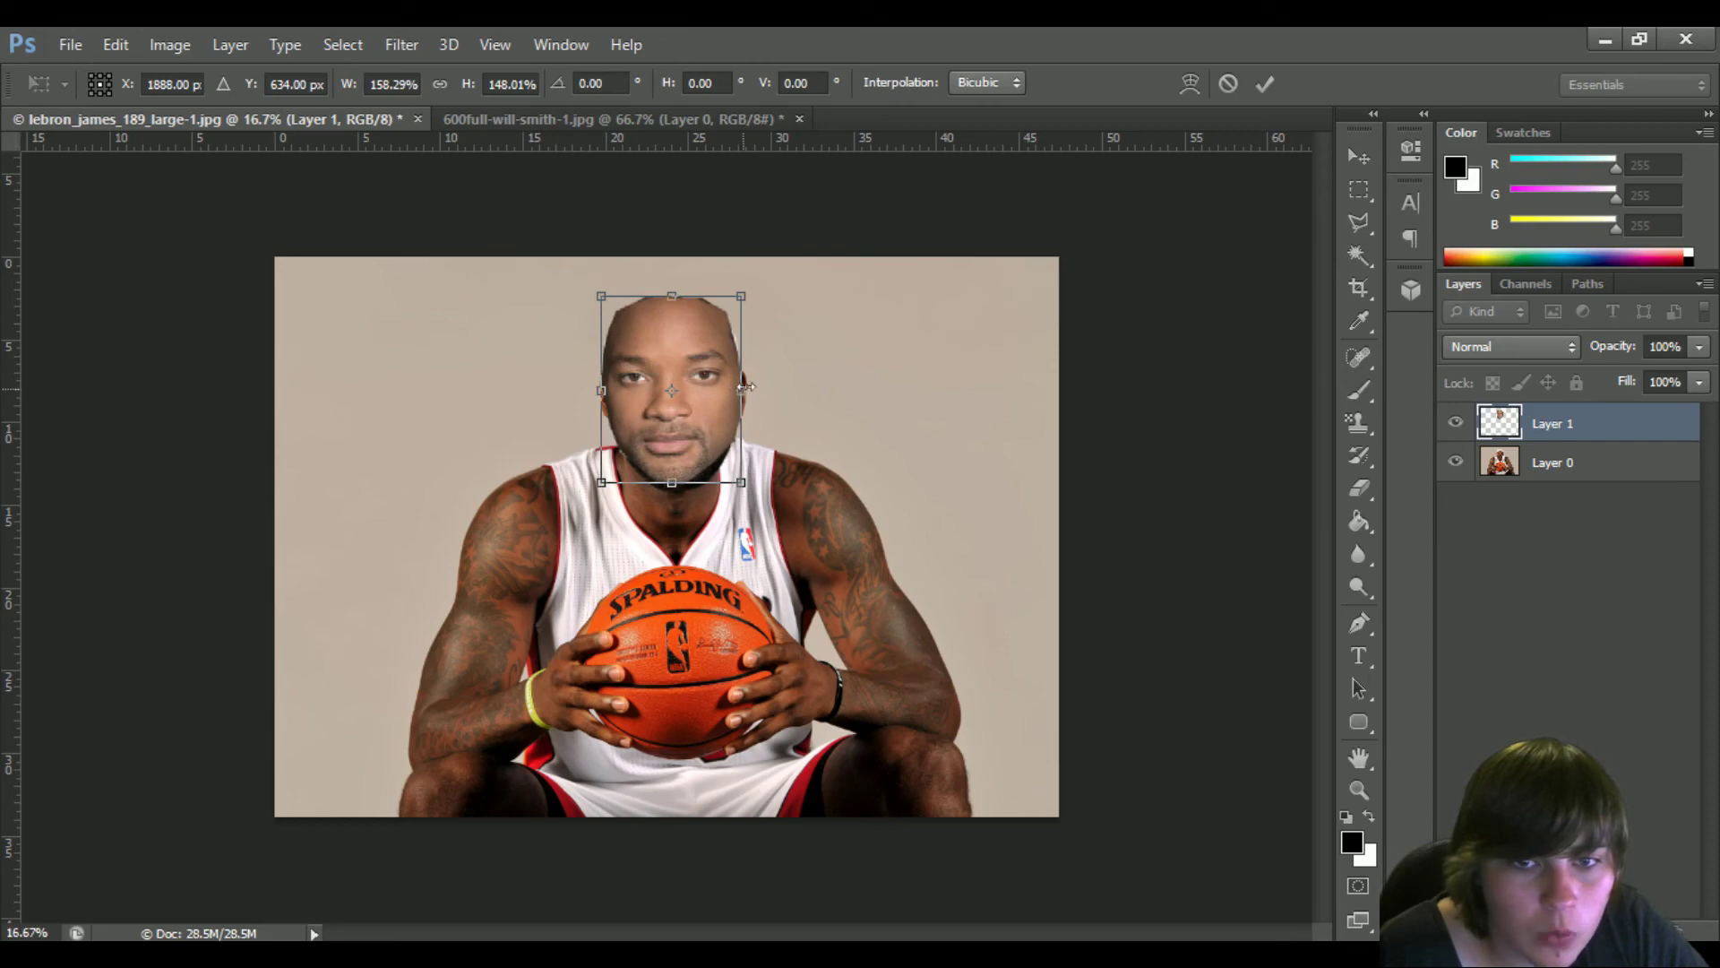
left_click_drag(746, 387, 716, 400)
left_click_drag(674, 301, 673, 295)
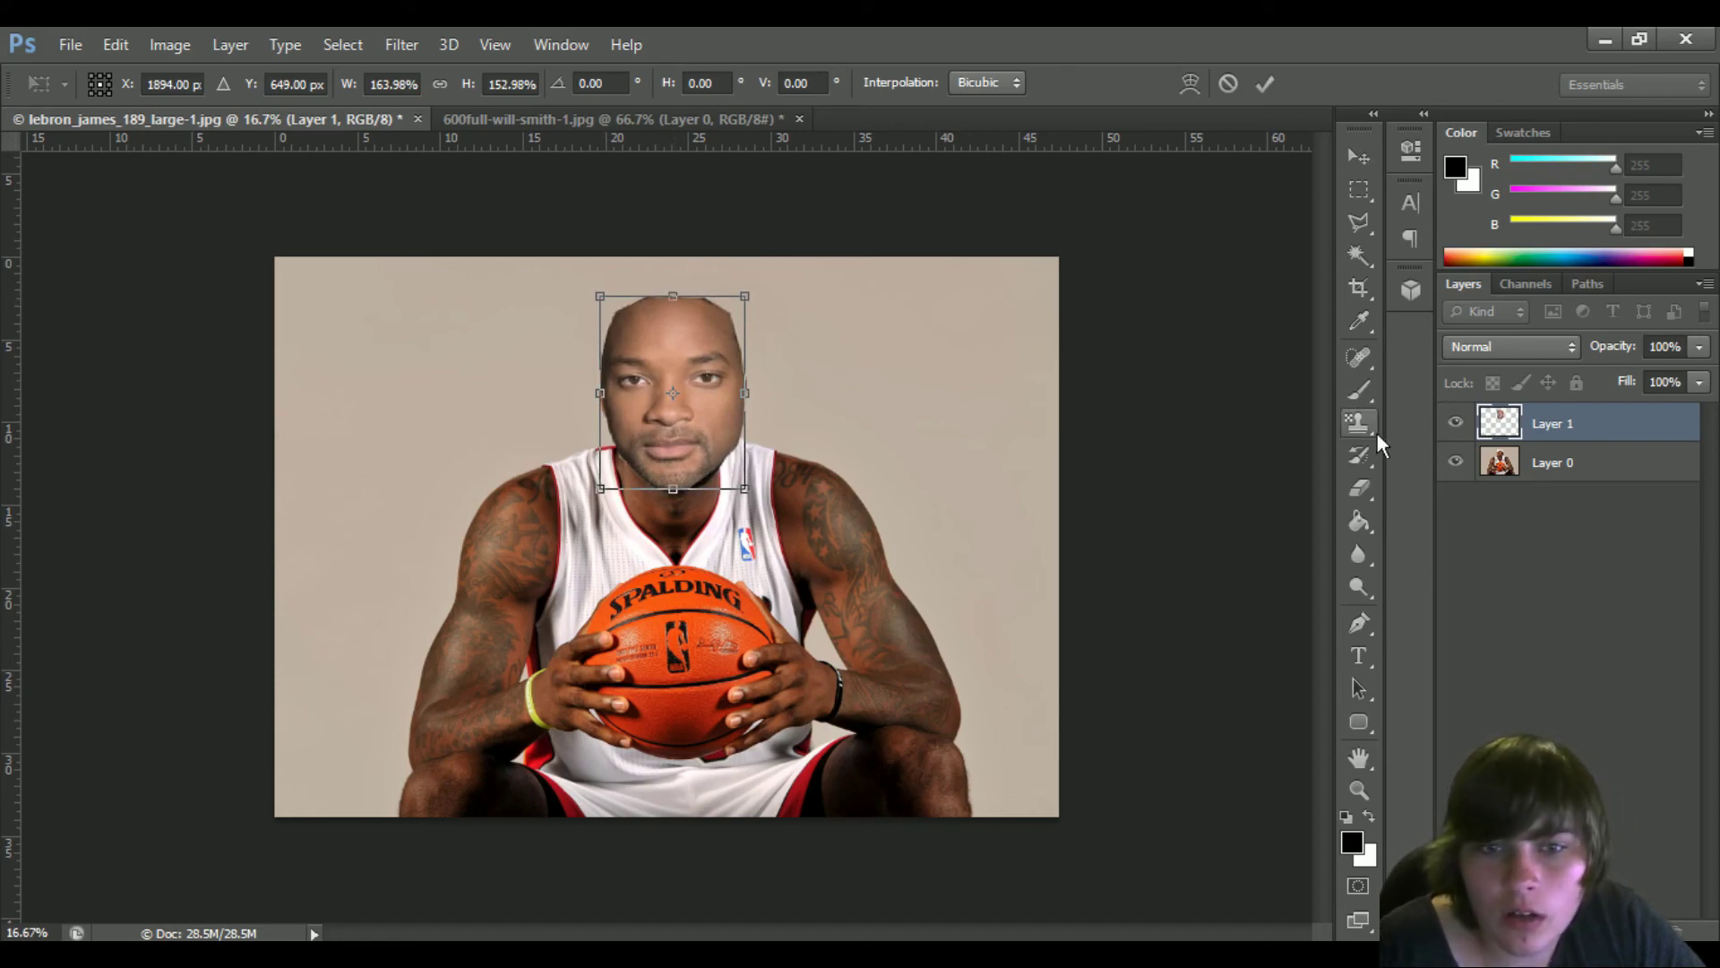
left_click(1357, 150)
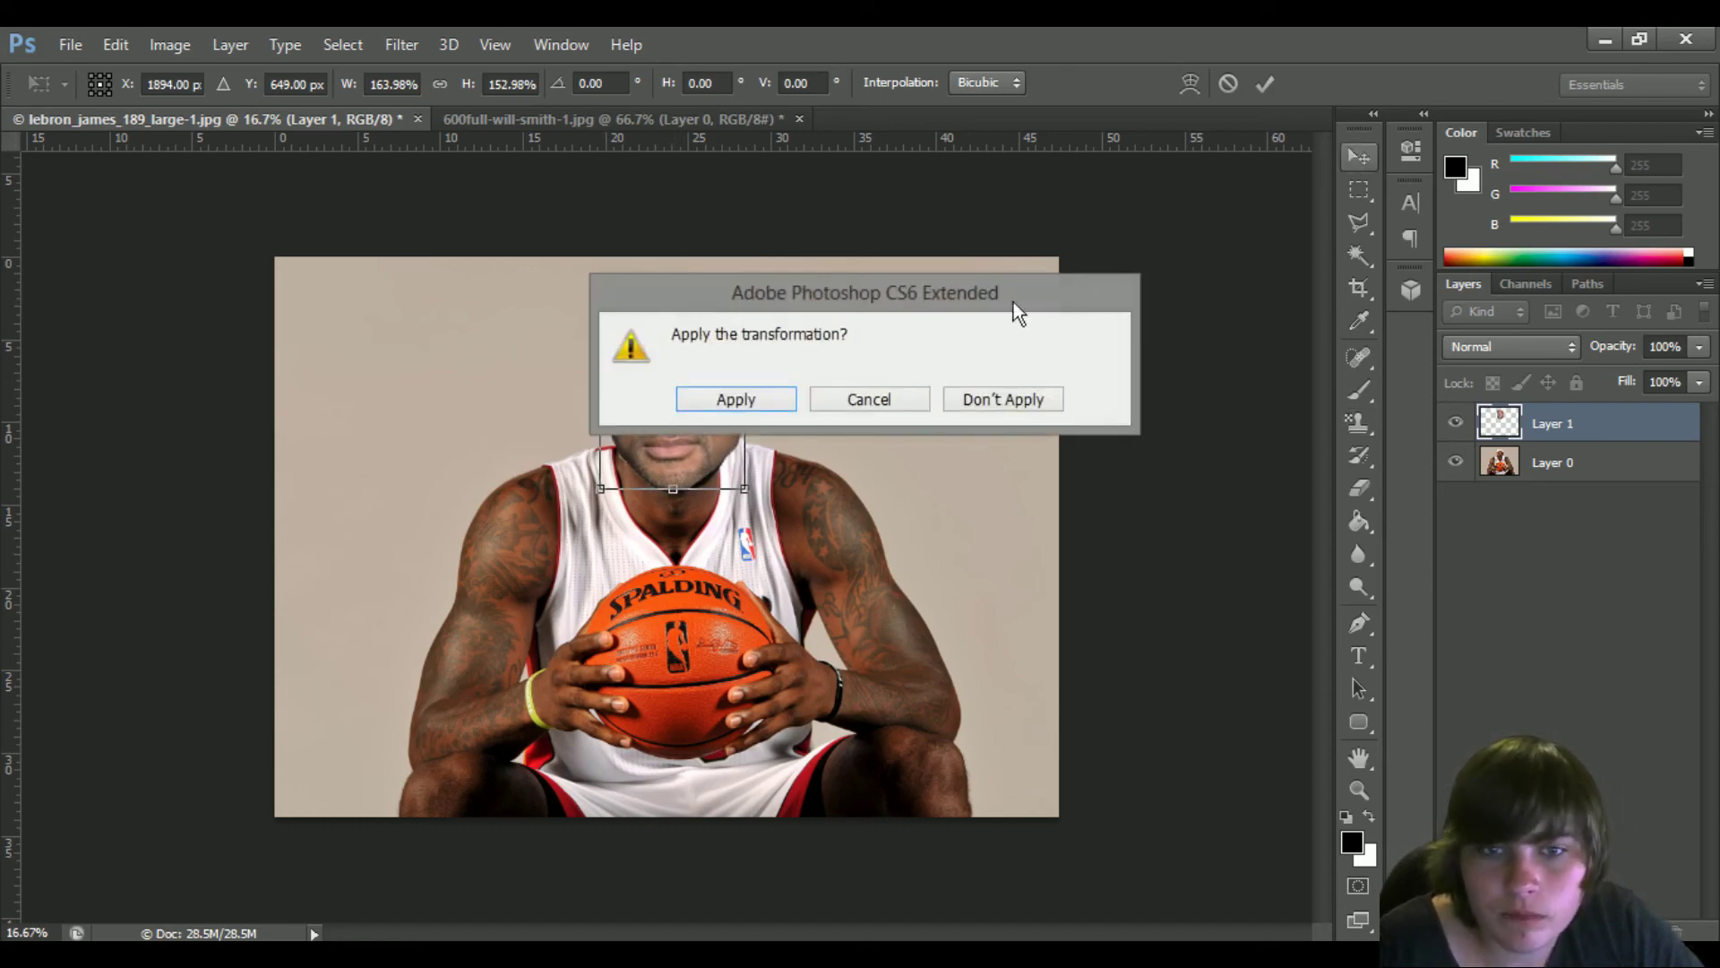
left_click(766, 395)
Lasso the face area and delete LeBron's original face from Layer 0
key("l")
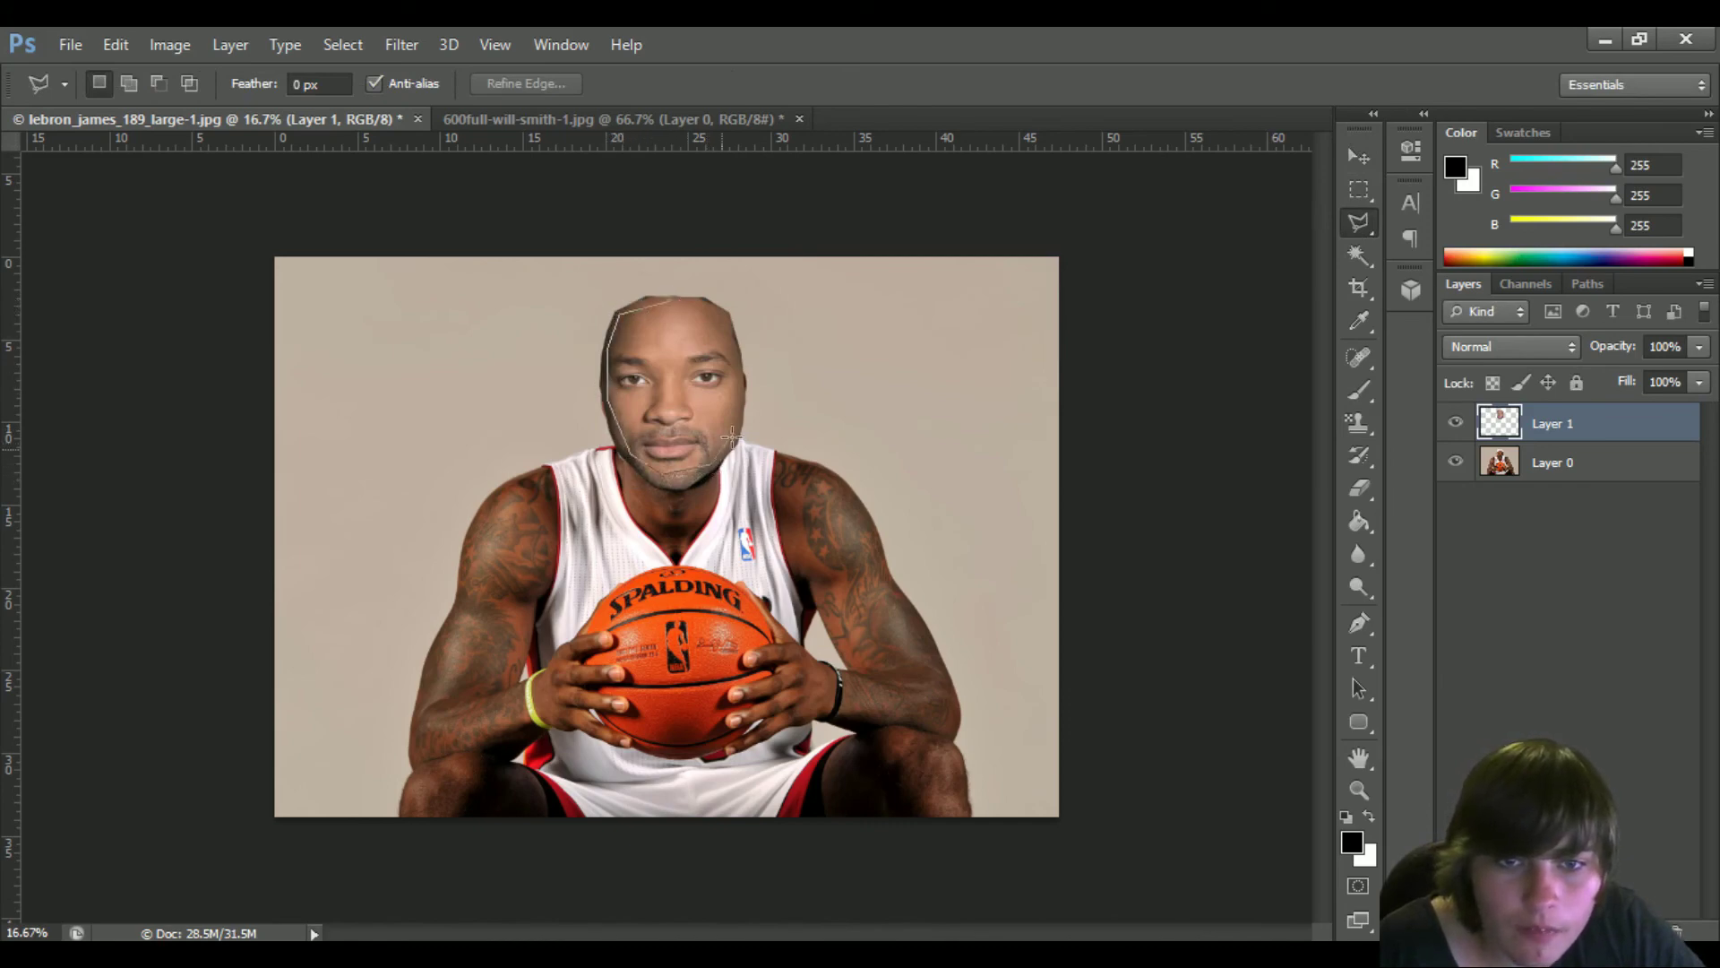
left_click(672, 306)
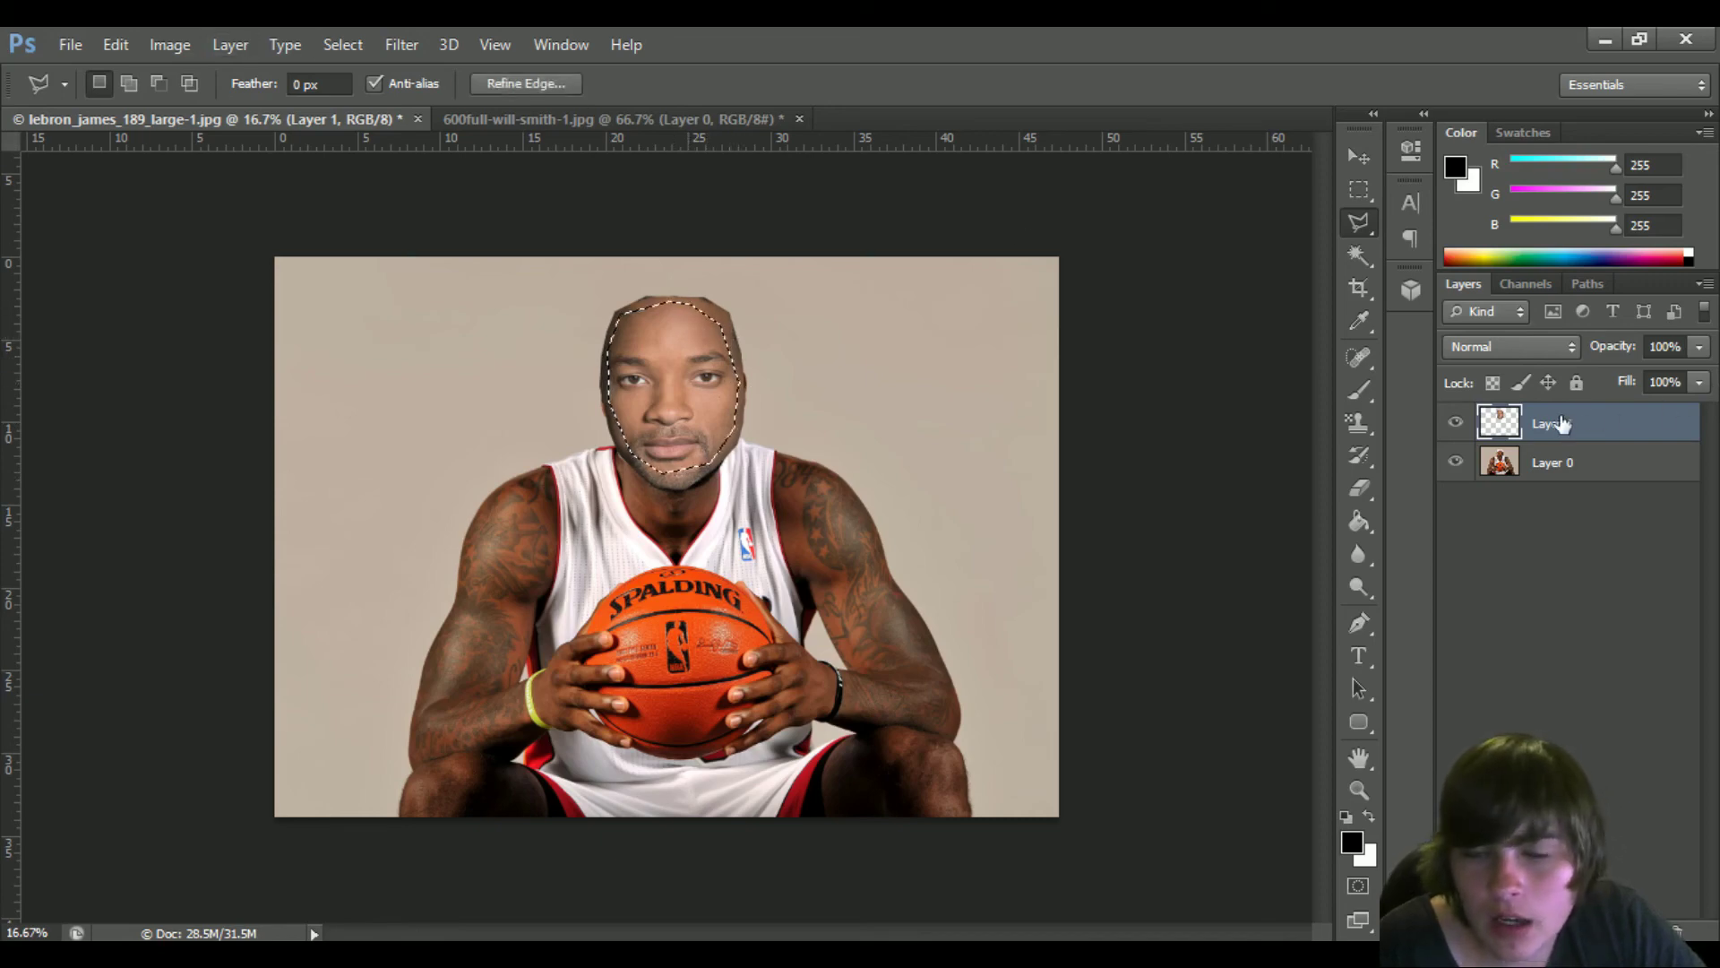
left_click(1455, 425)
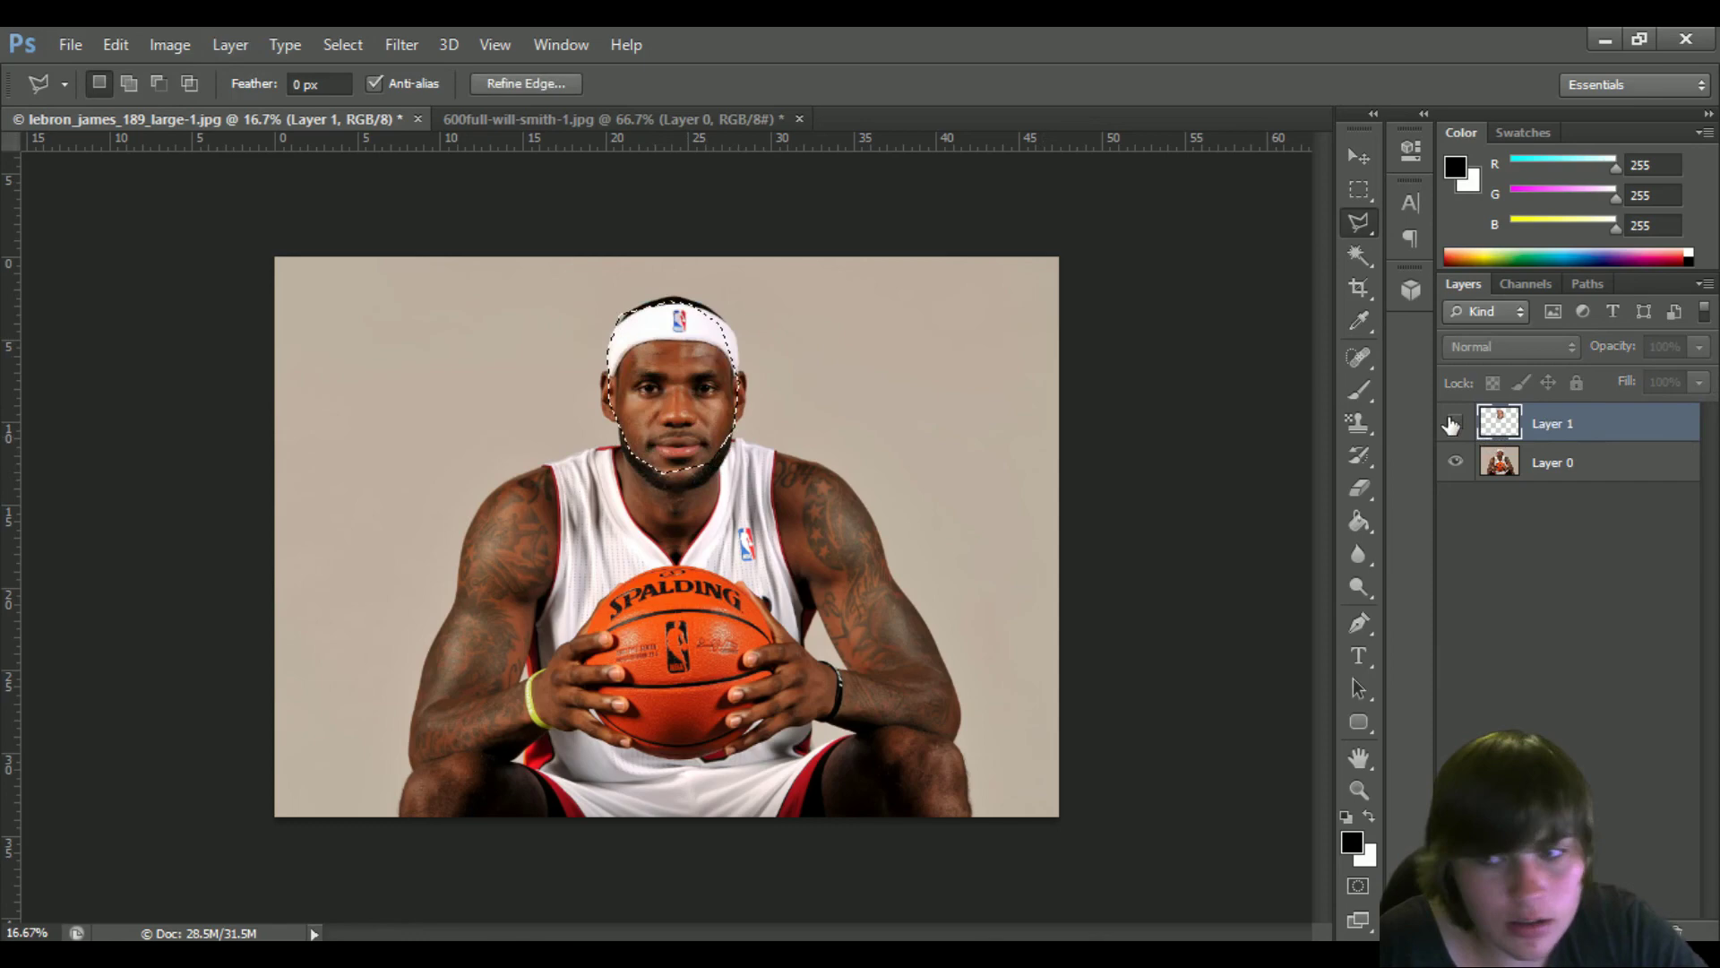
left_click(1529, 462)
key("Delete")
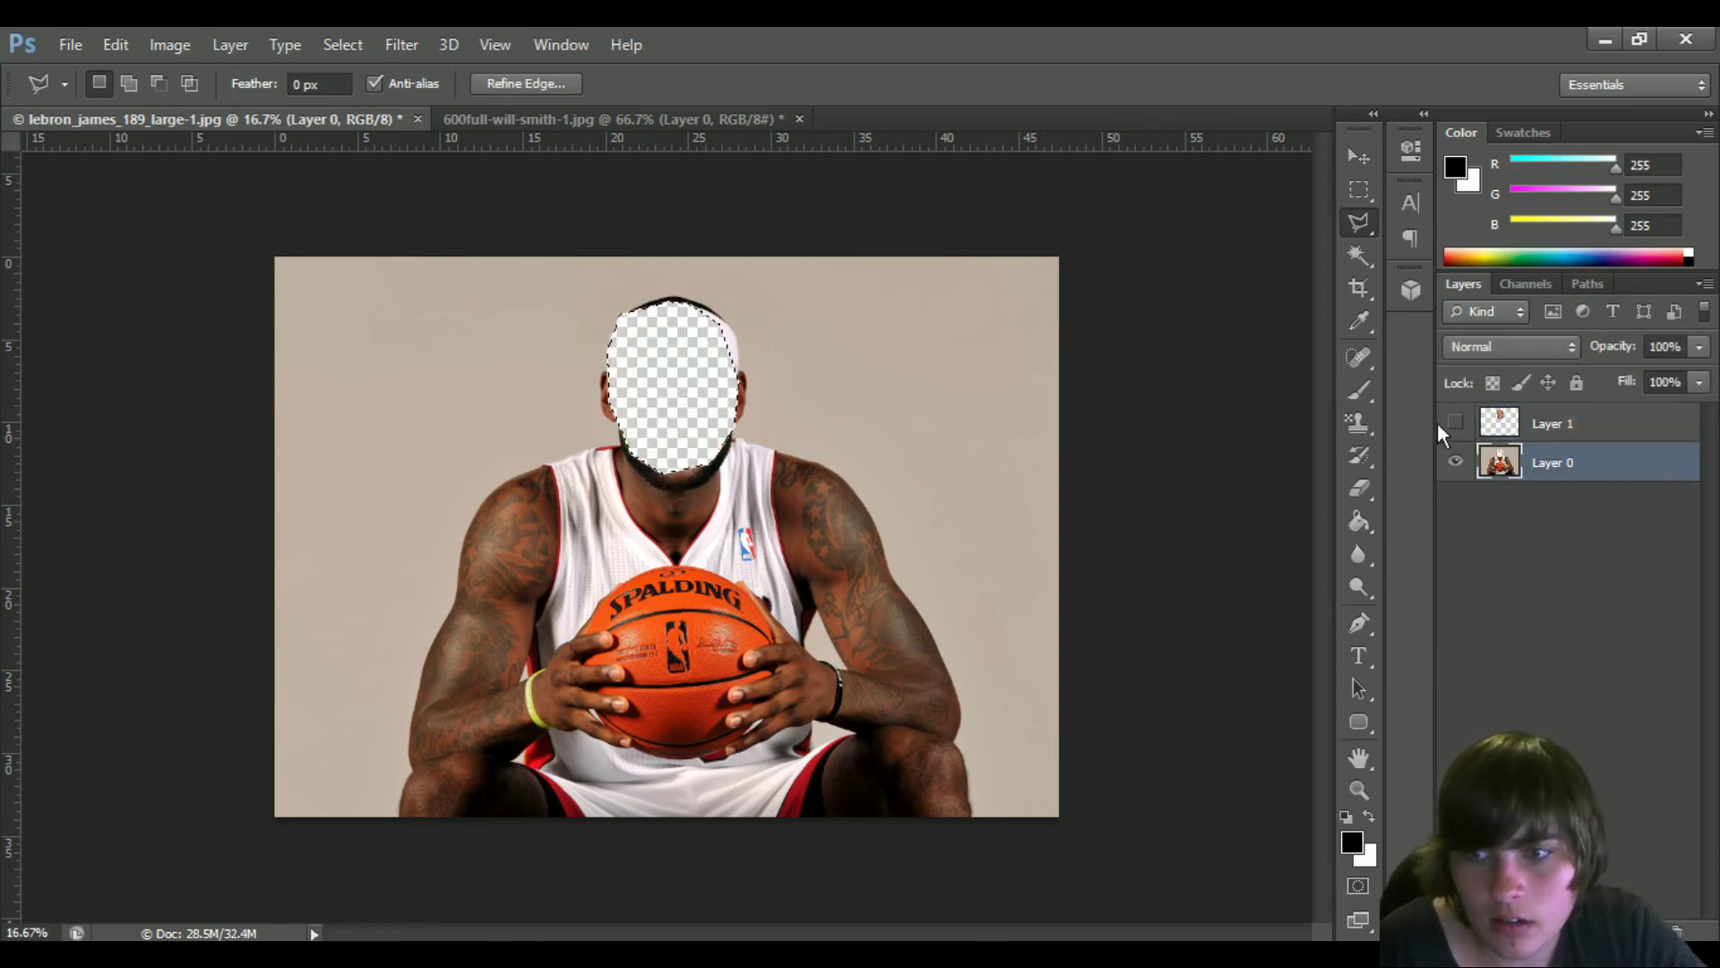
left_click(1455, 424)
Auto-Blend both layers together and clear the face selection
left_click(1543, 429, "shift")
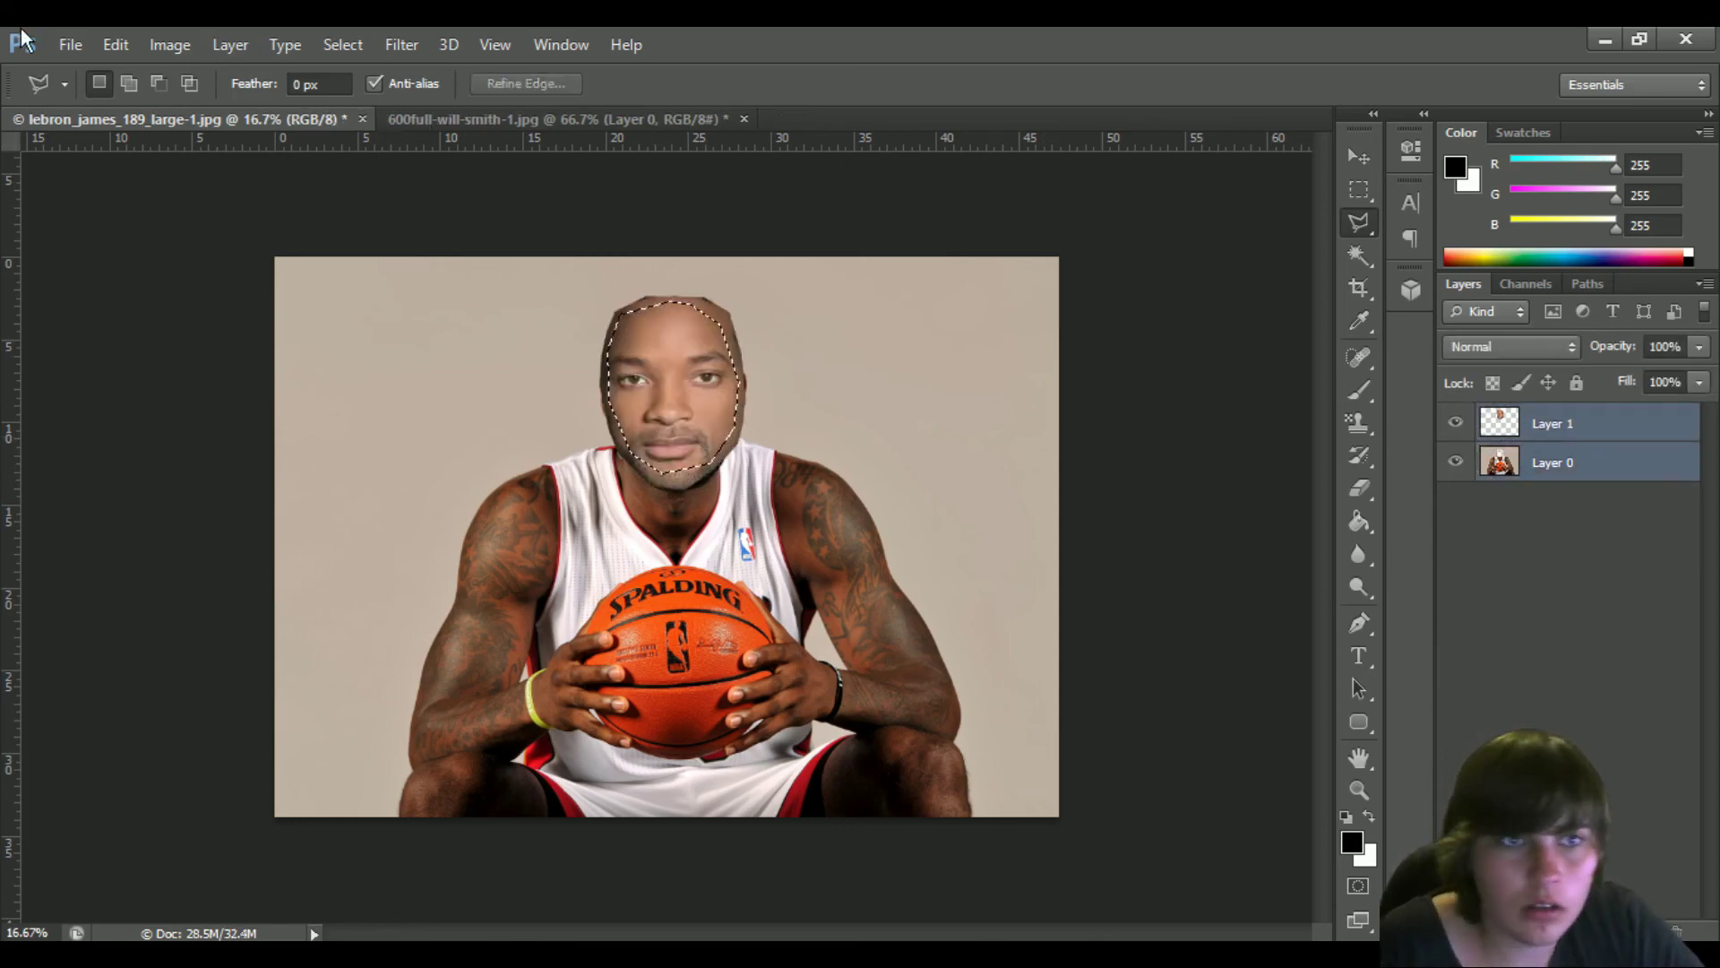
left_click(114, 44)
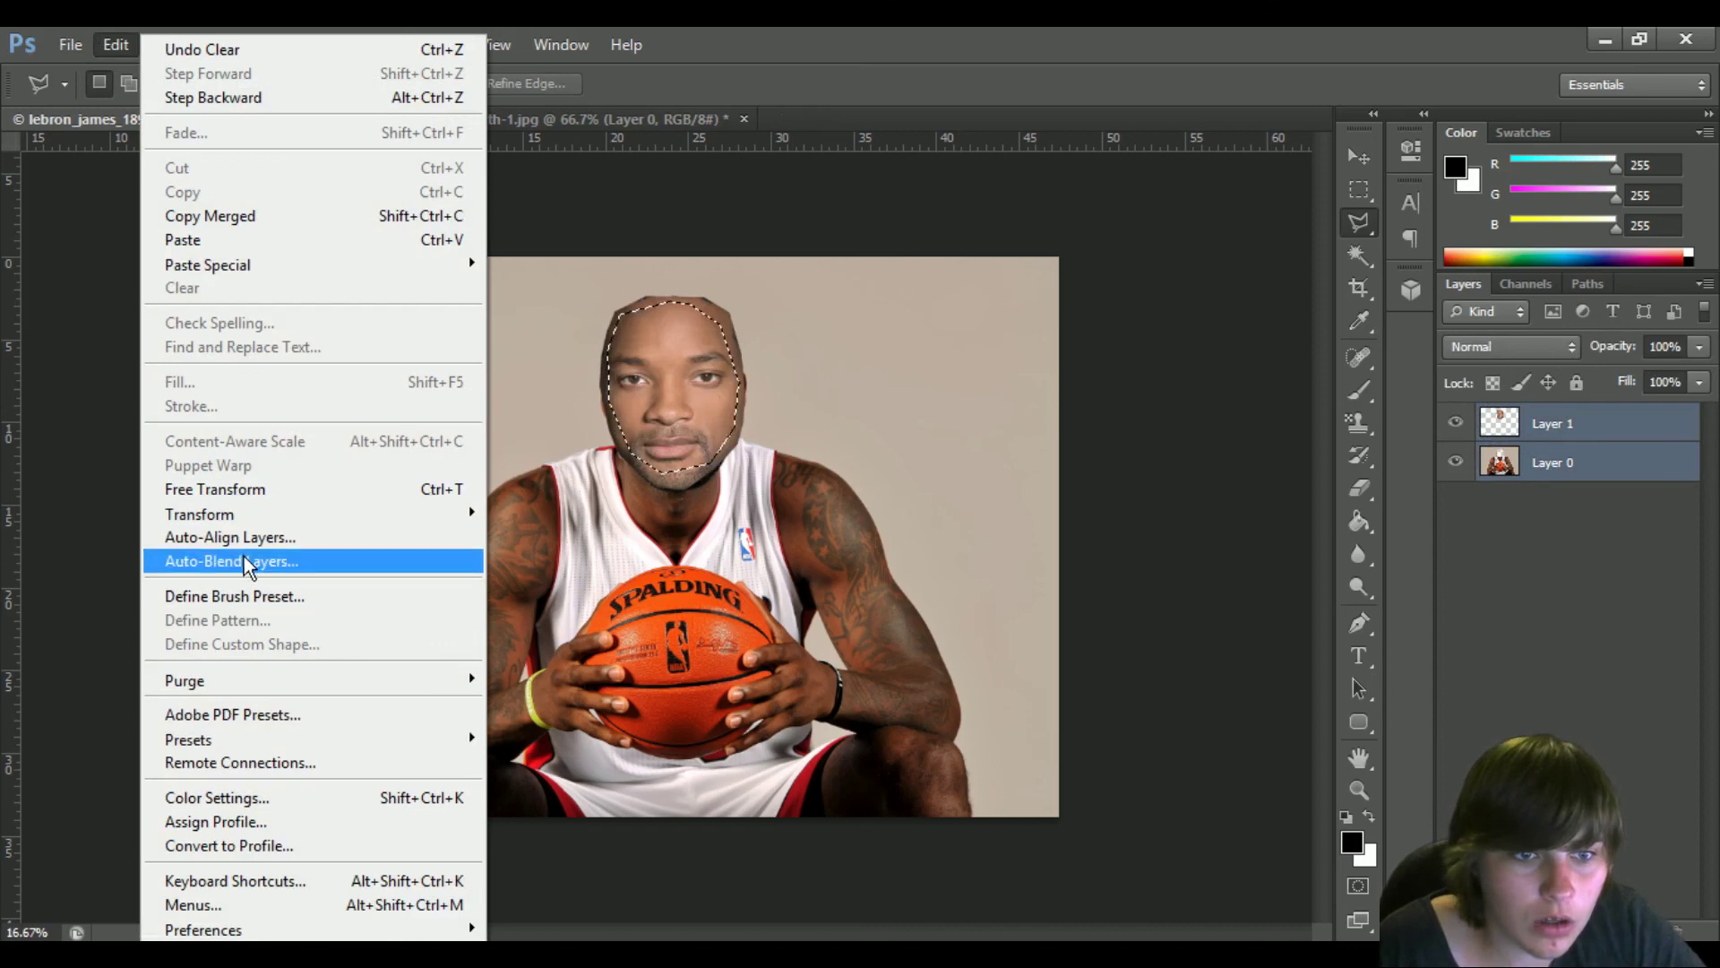
left_click(247, 562)
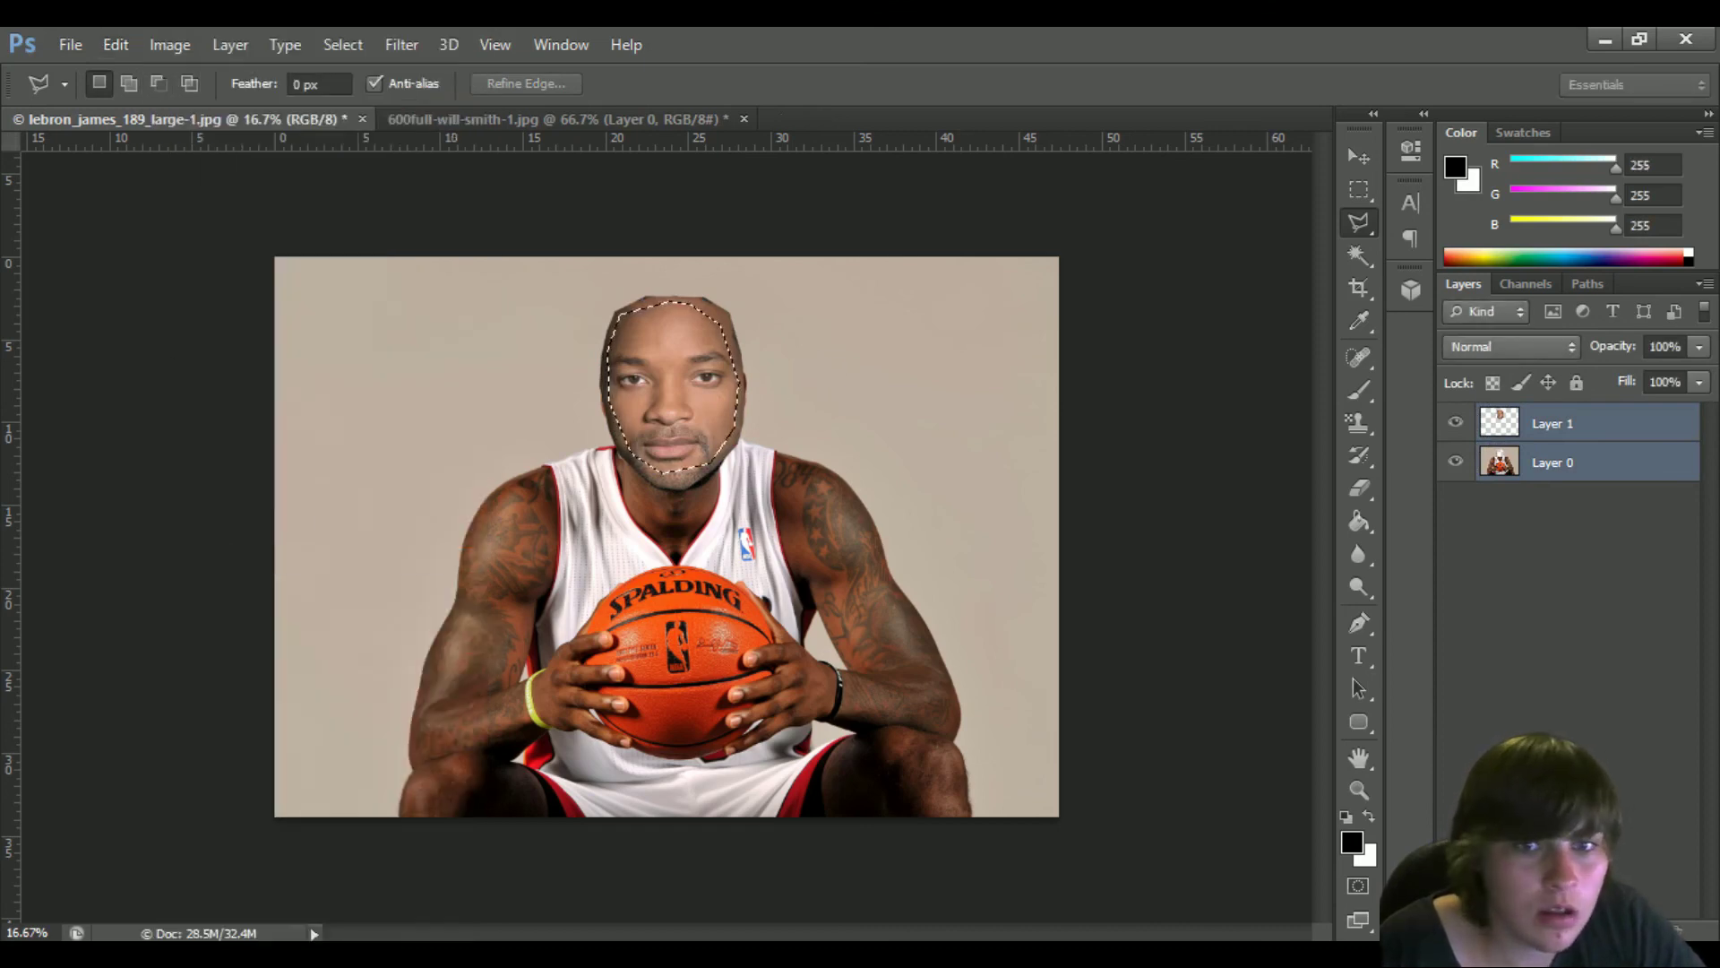
key("Return")
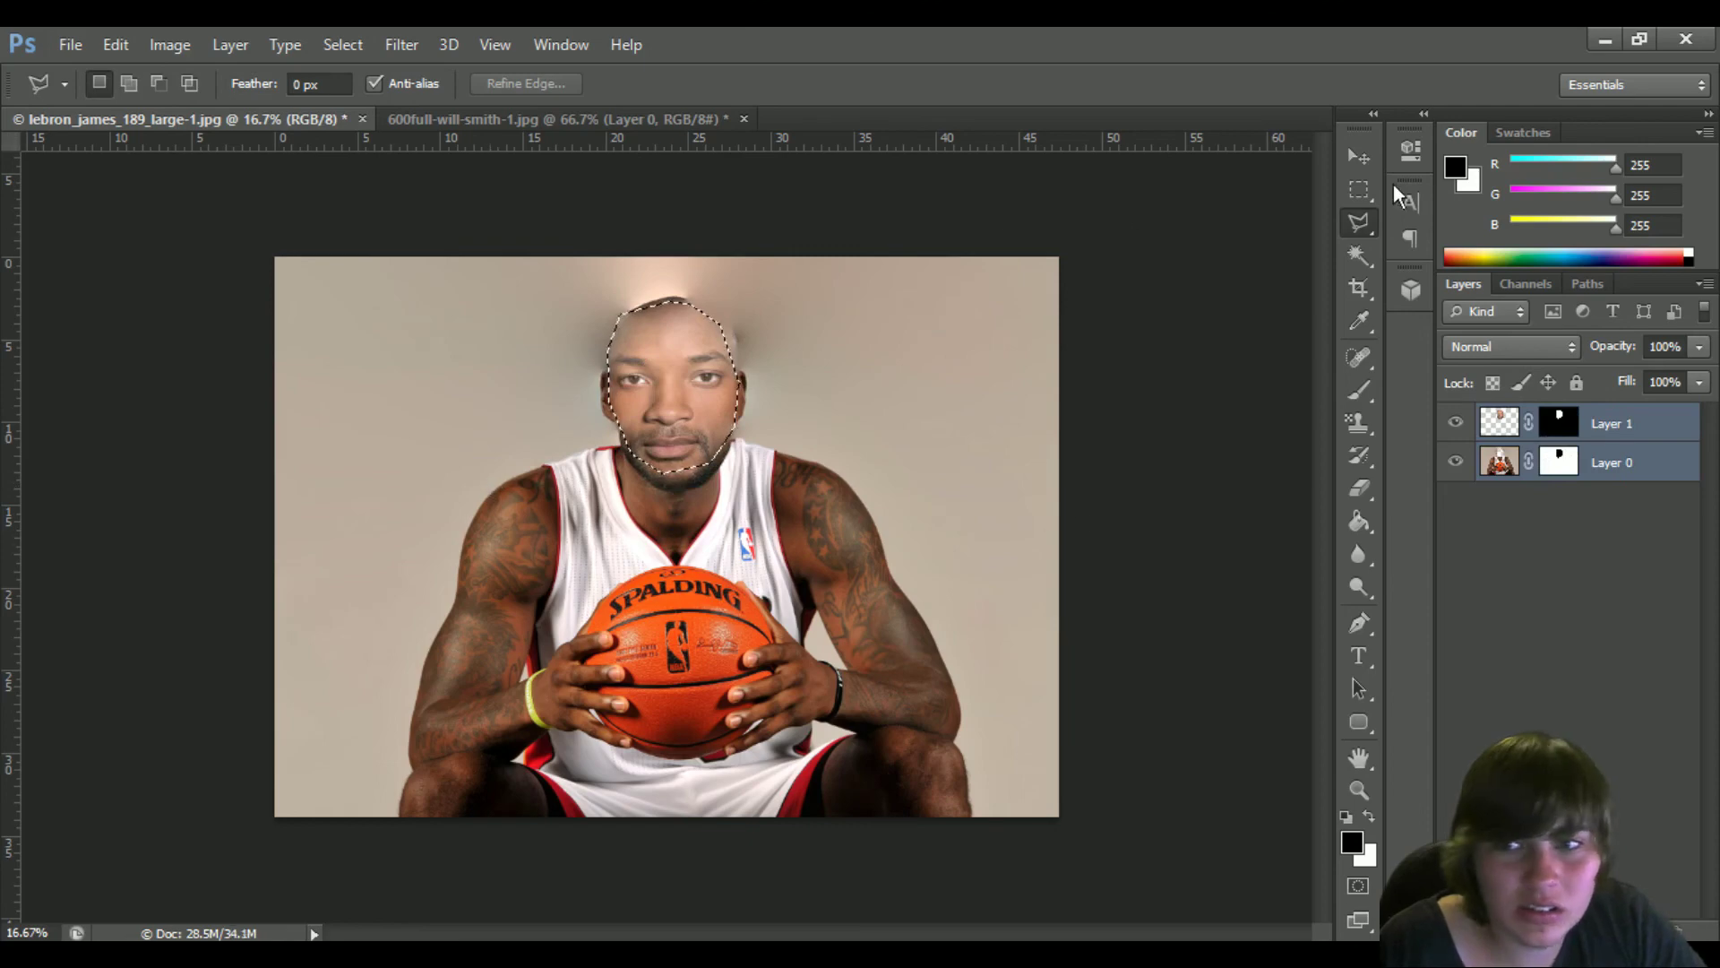
left_click(1358, 190)
left_click(1021, 411)
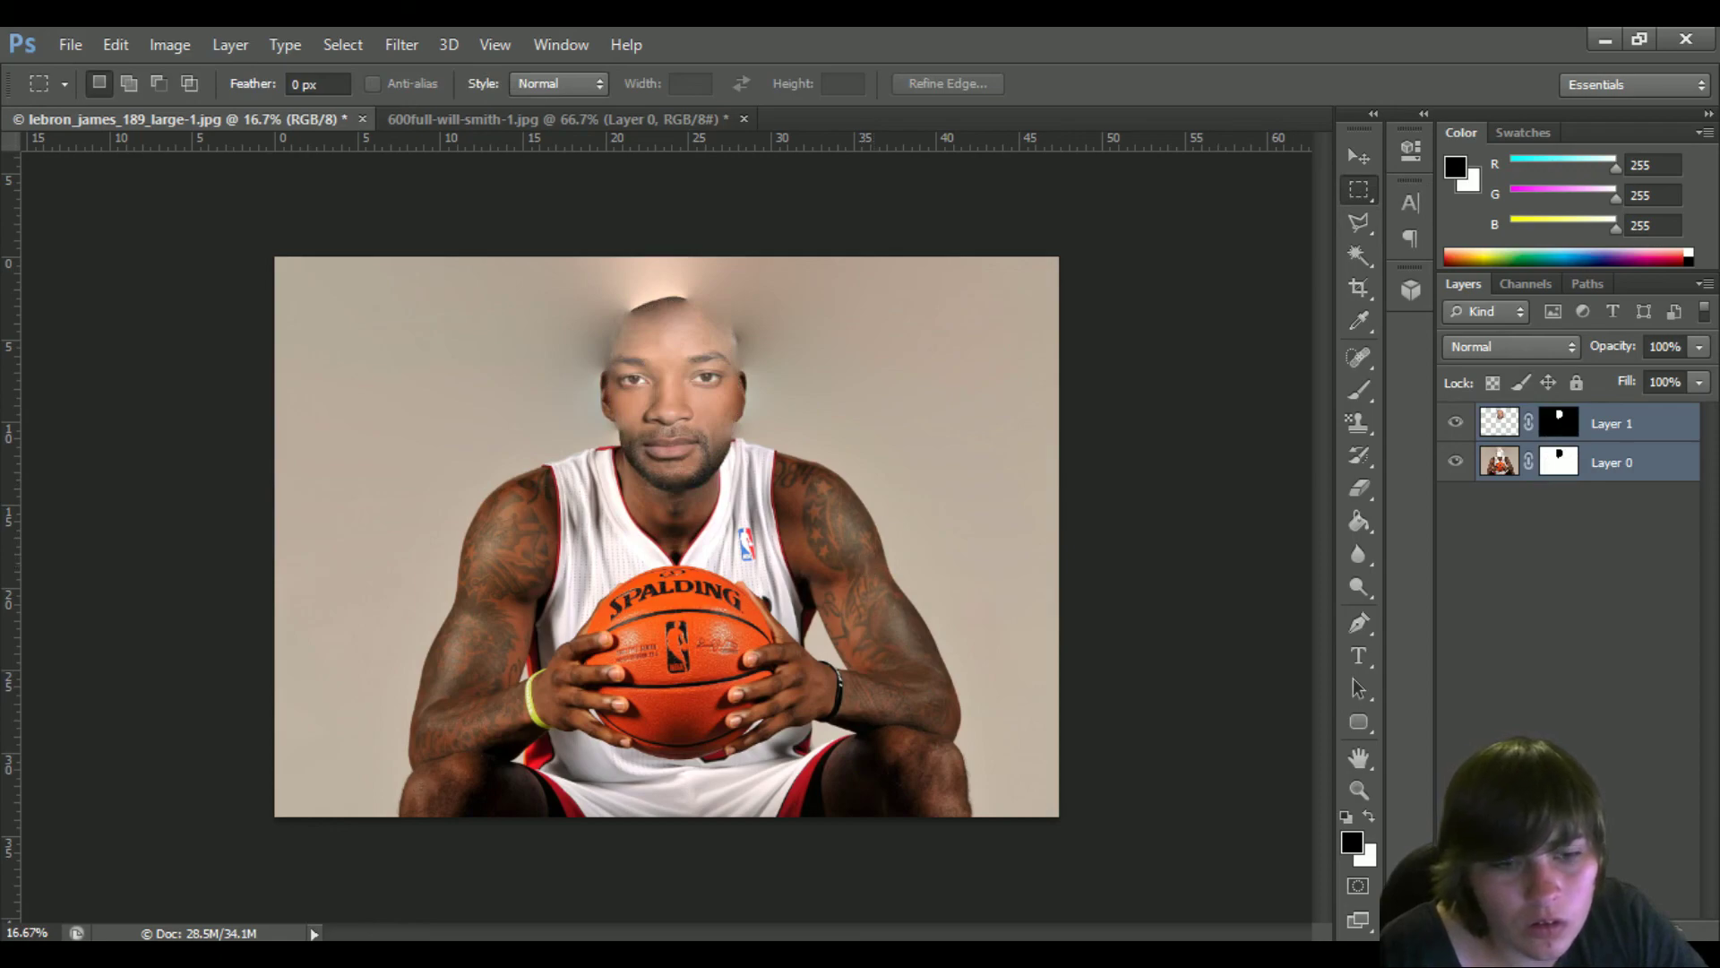
key("alt+Tab")
scroll(396, 504, "up", 4)
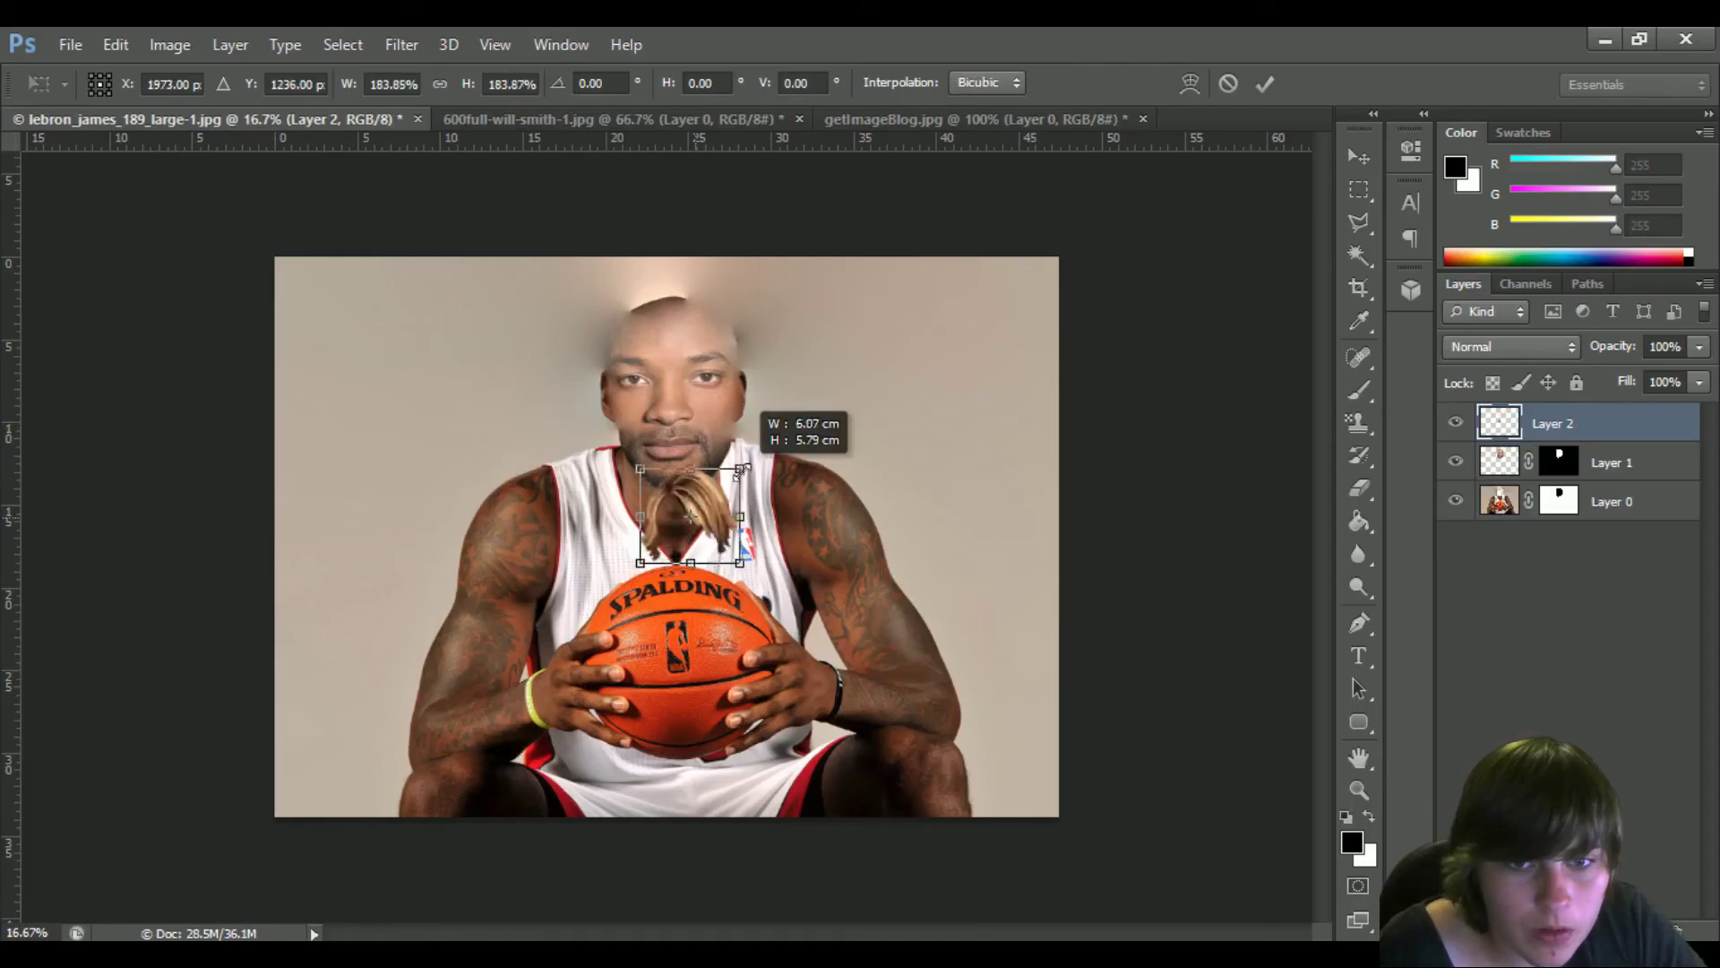
Drag the pasted blonde hair up into position over Will Smith's face
left_click_drag(707, 491, 702, 386)
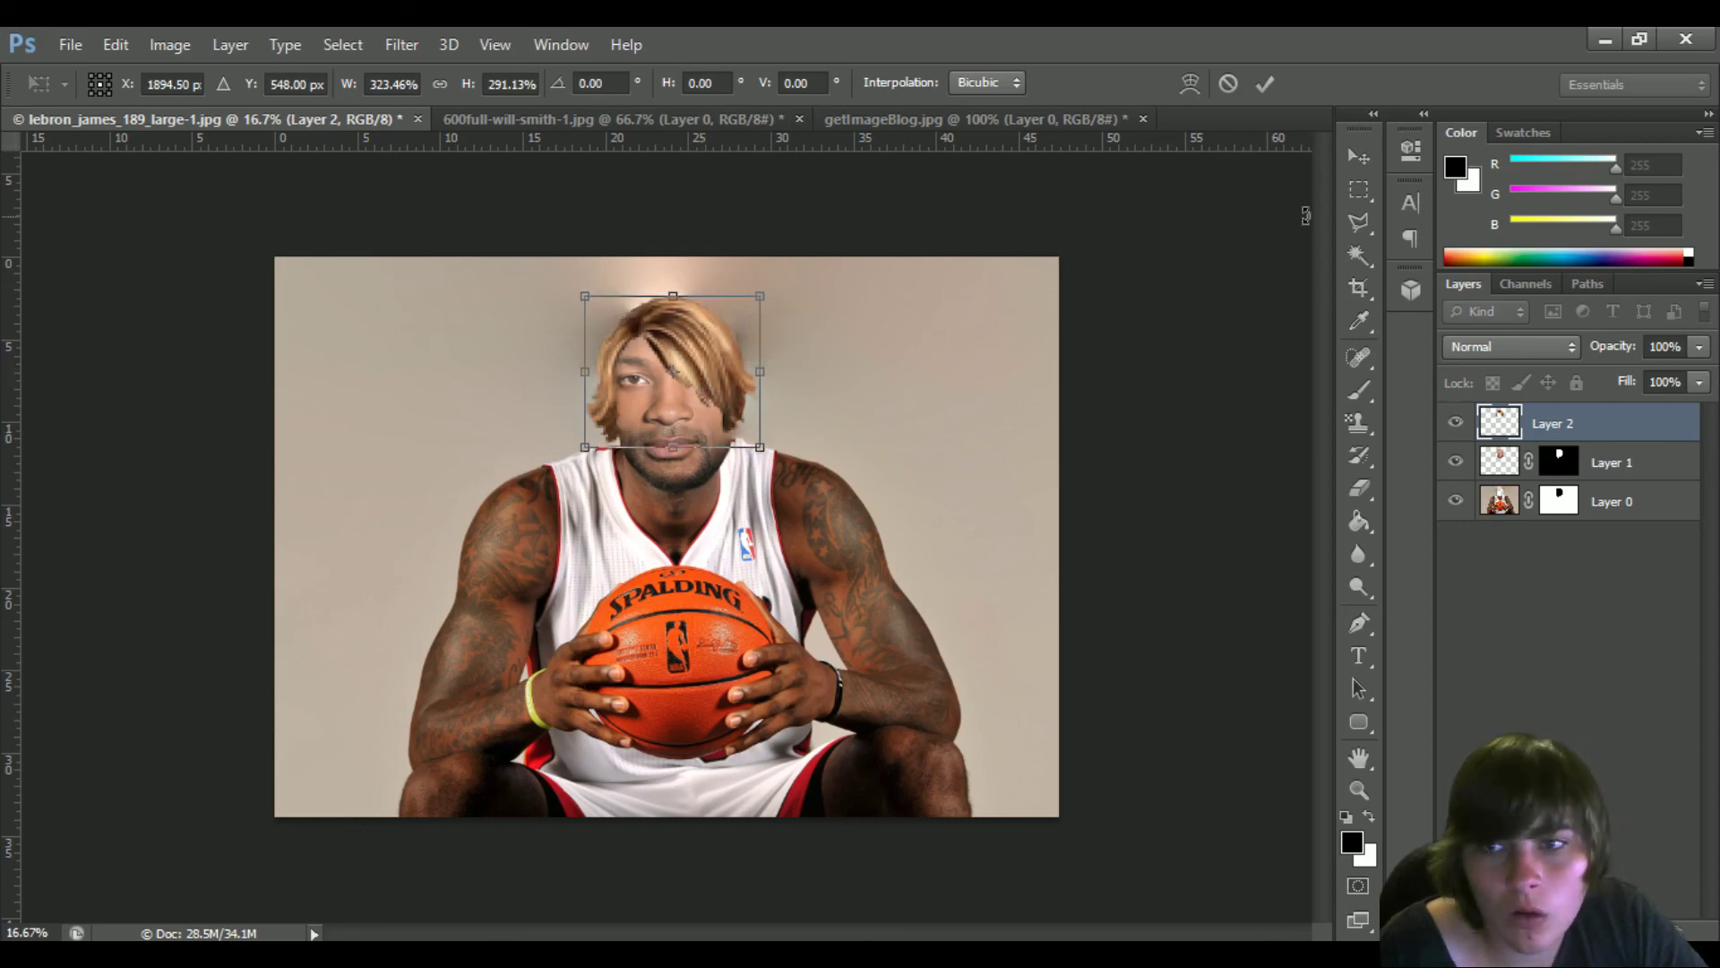
Apply the blonde hairpiece's transformation so Layer 2 stays fixed over the face
left_click(1357, 158)
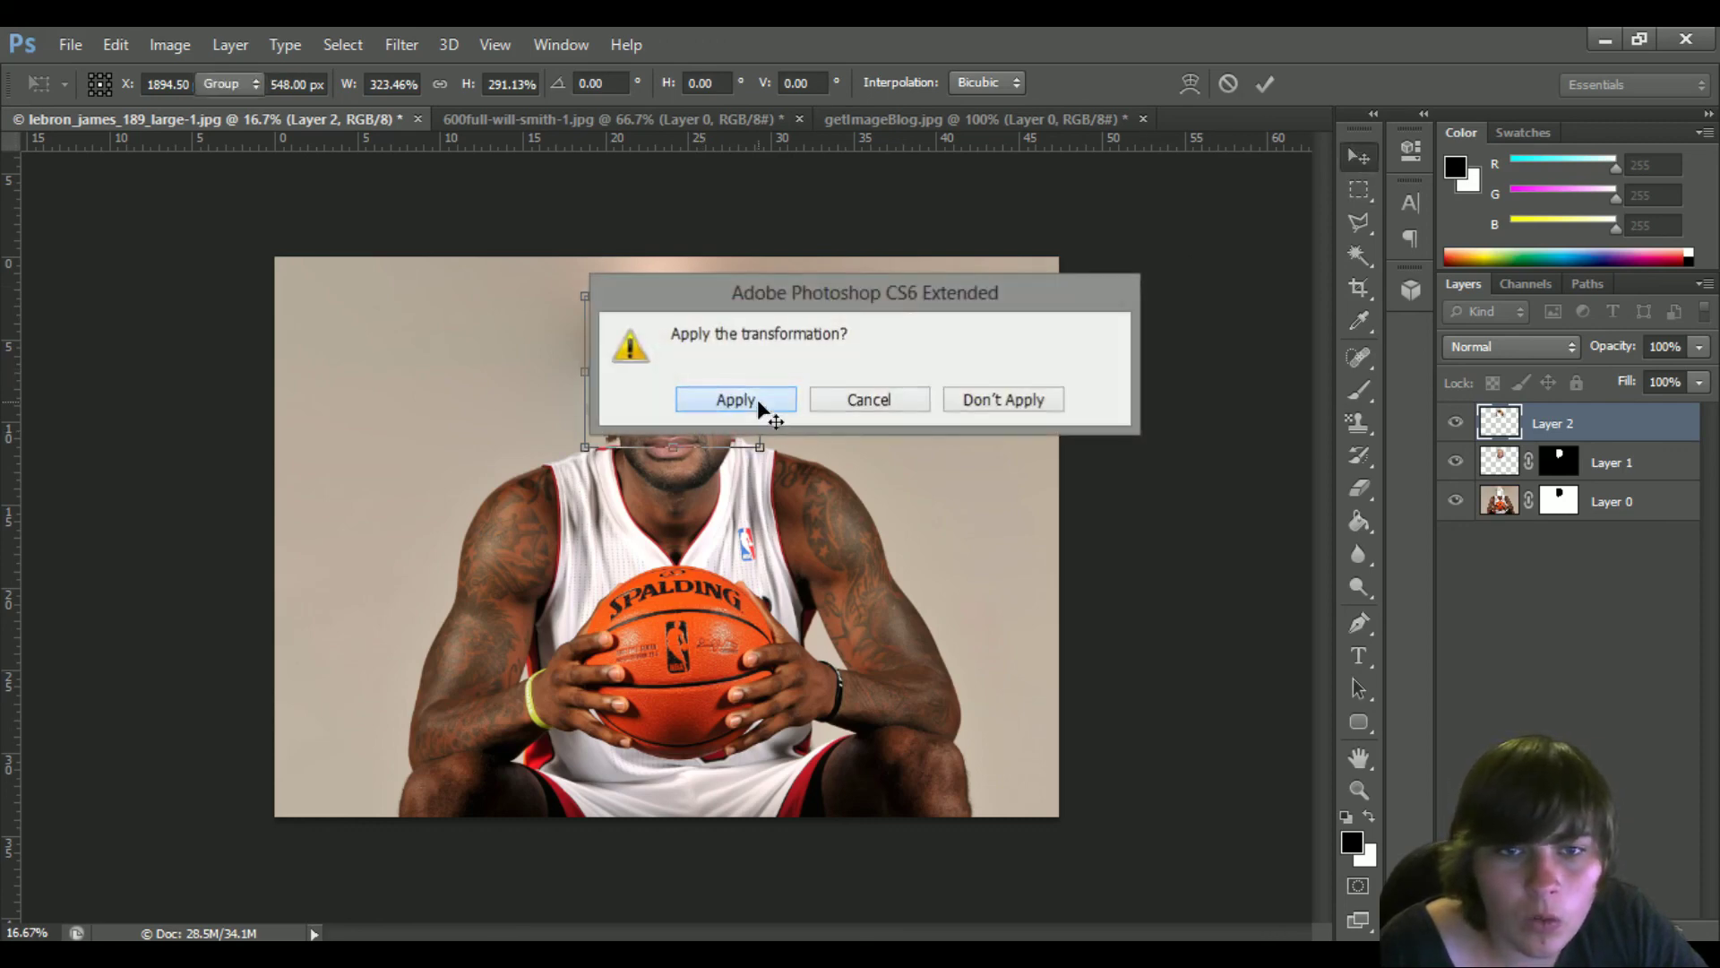
left_click(755, 399)
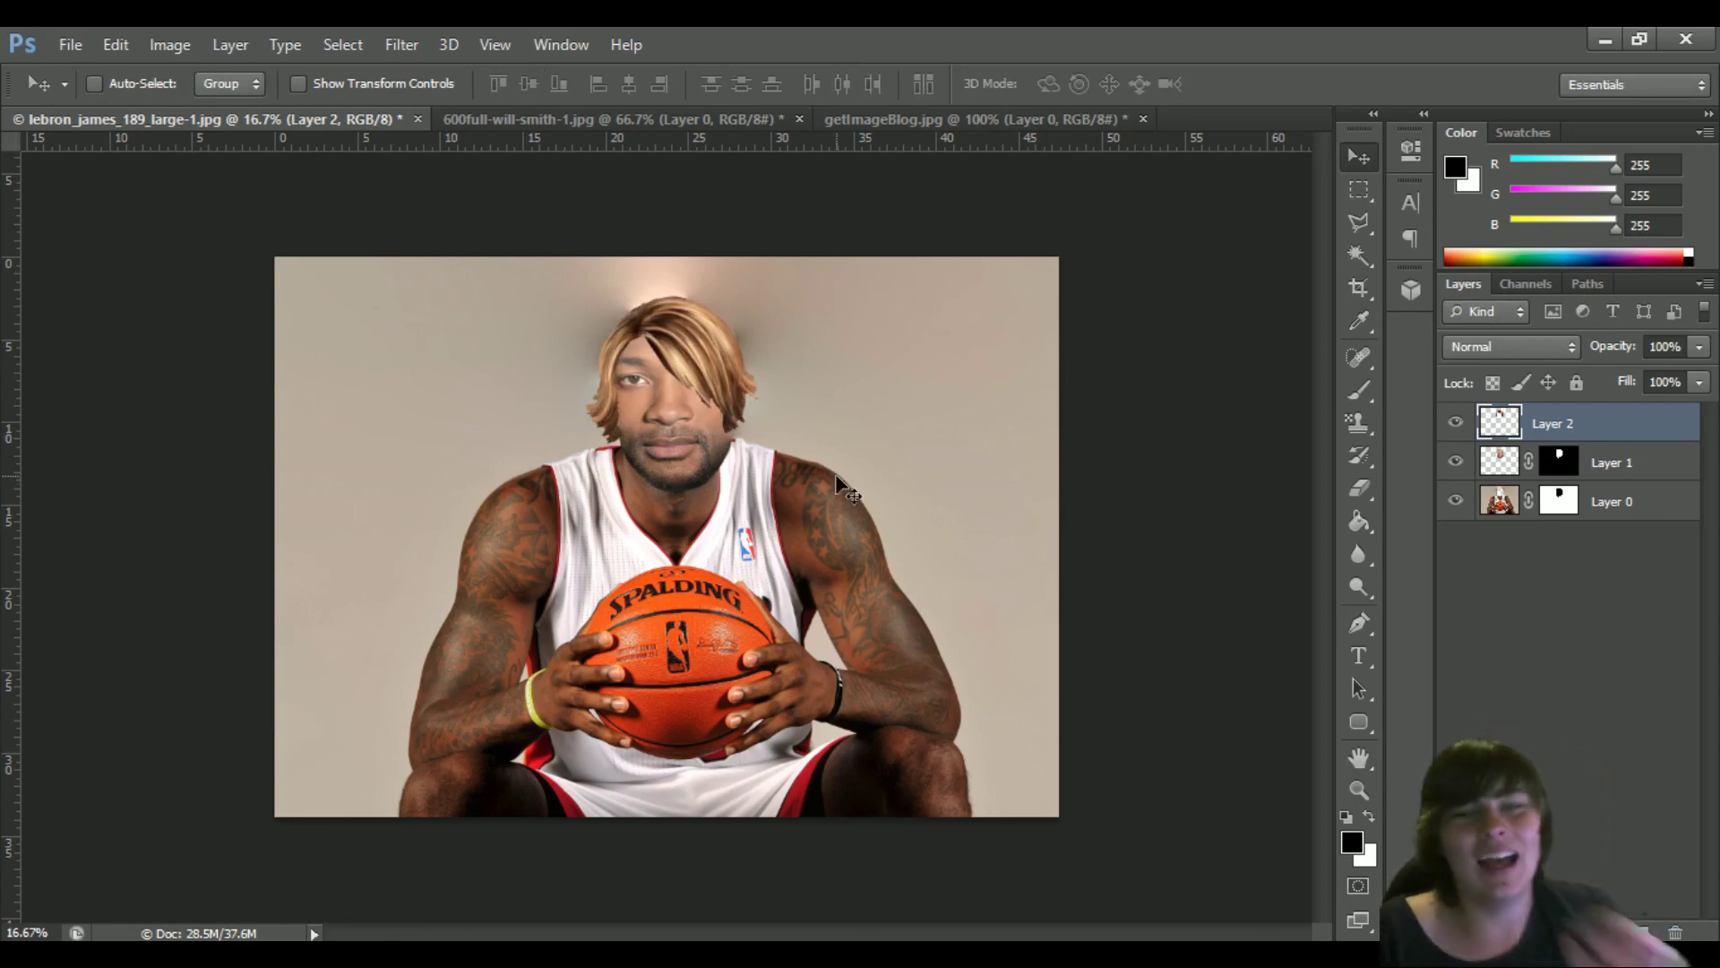
left_click(70, 44)
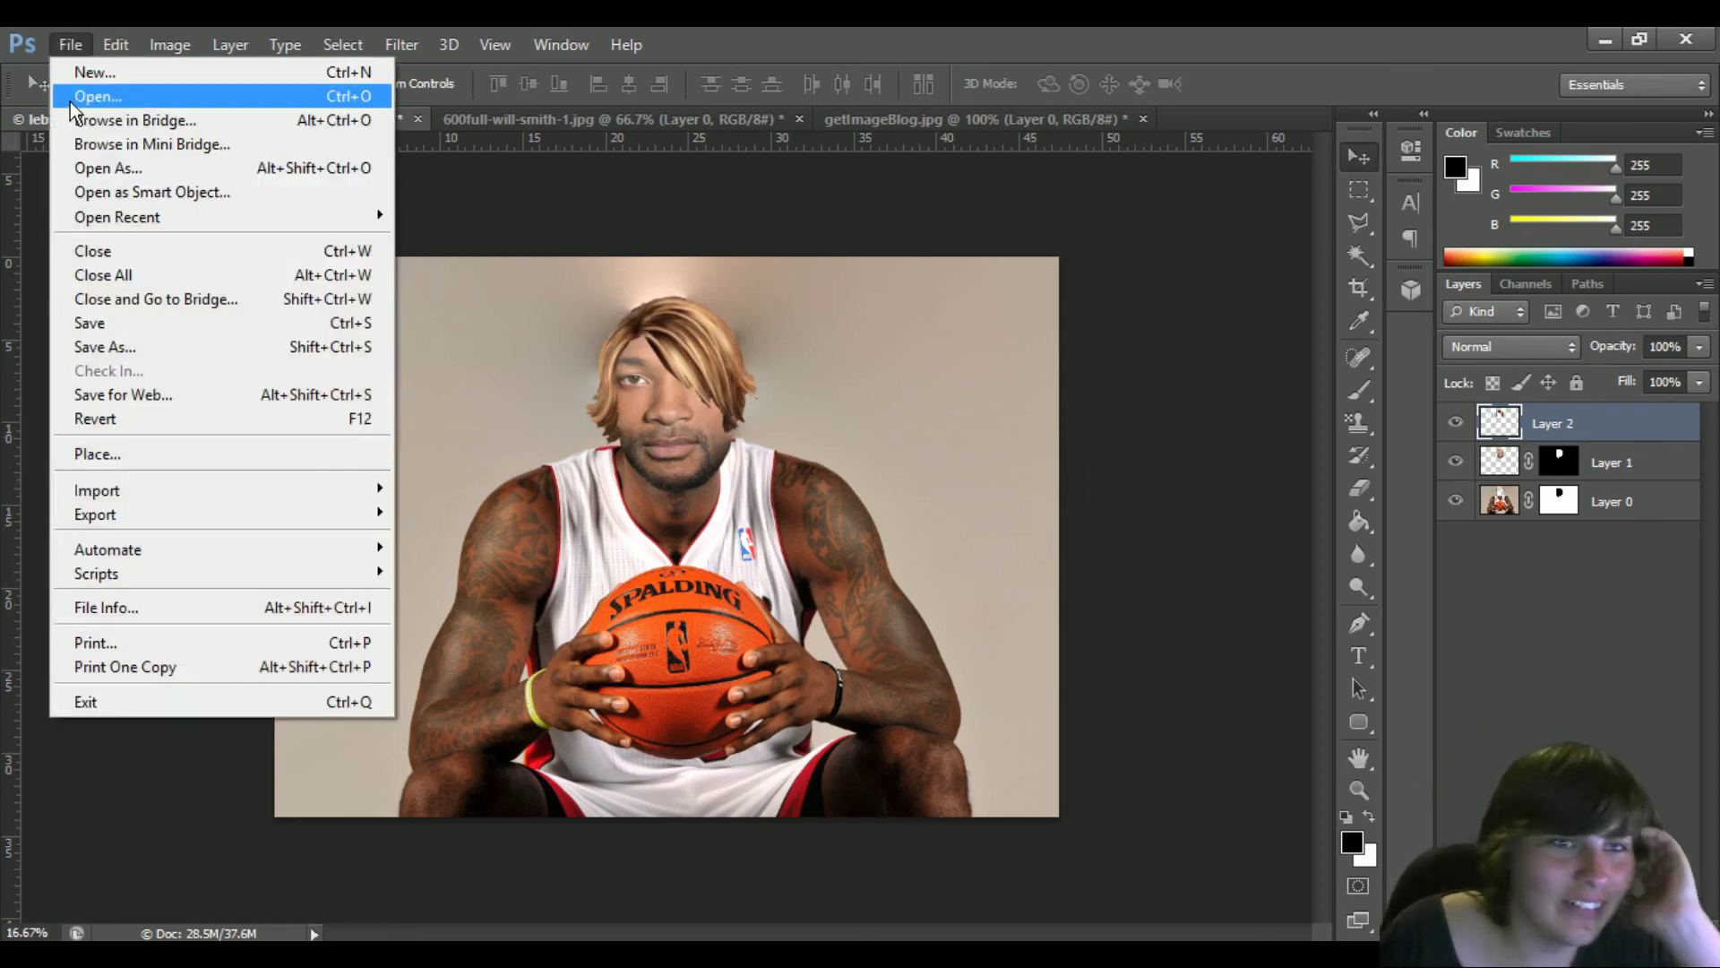